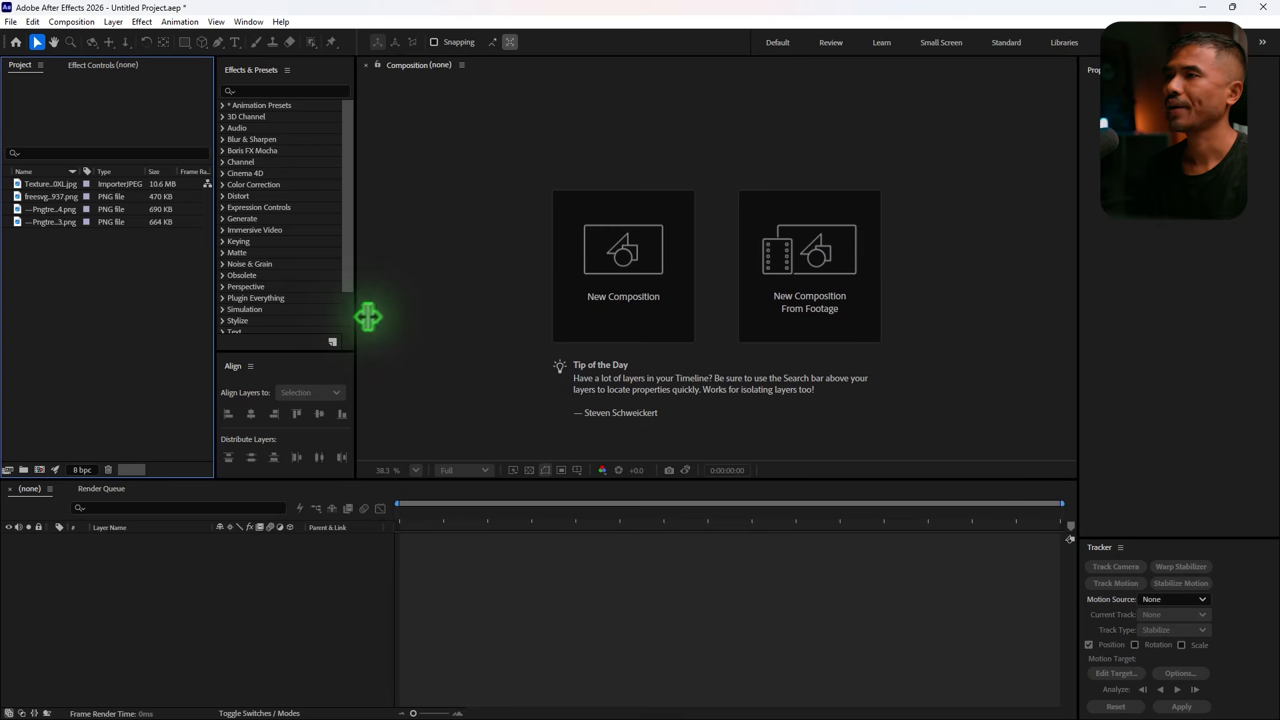
Create a new 1920 × 1080 px composition named Main Comp at 23.976 fps, 10 seconds long.
left_click_drag(50, 230, 39, 179)
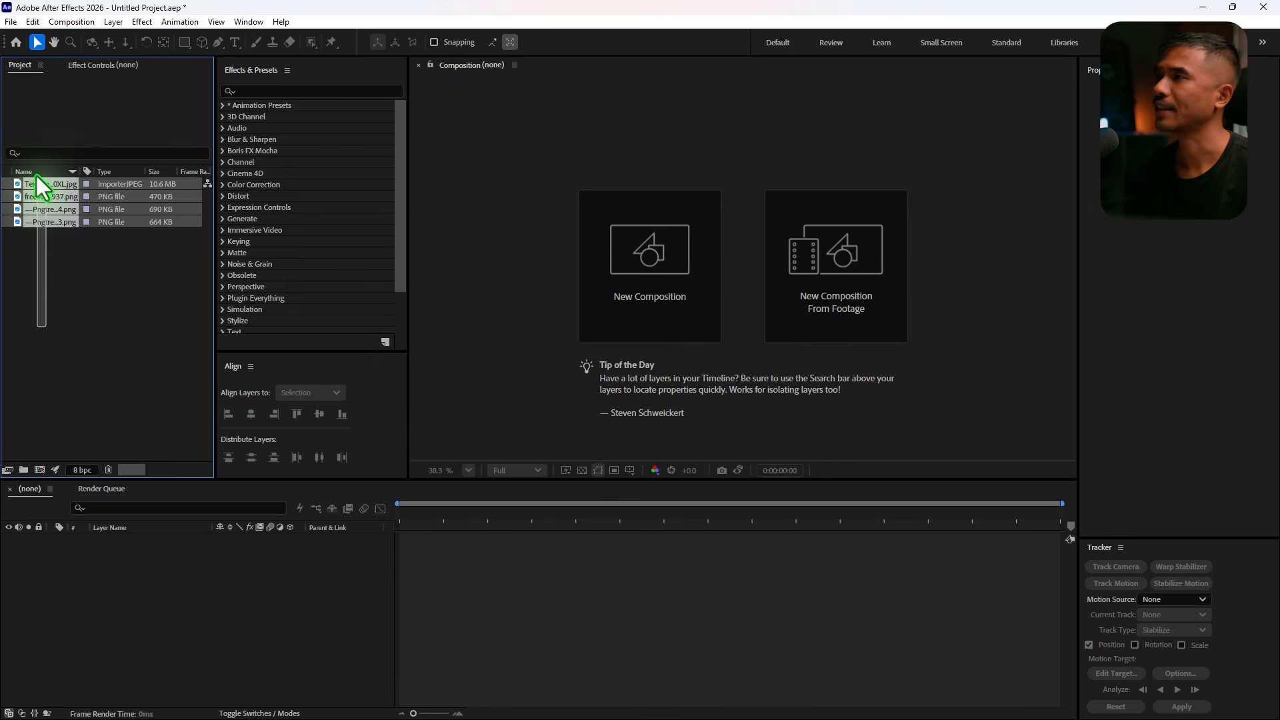
left_click(649, 292)
type("Main Comp")
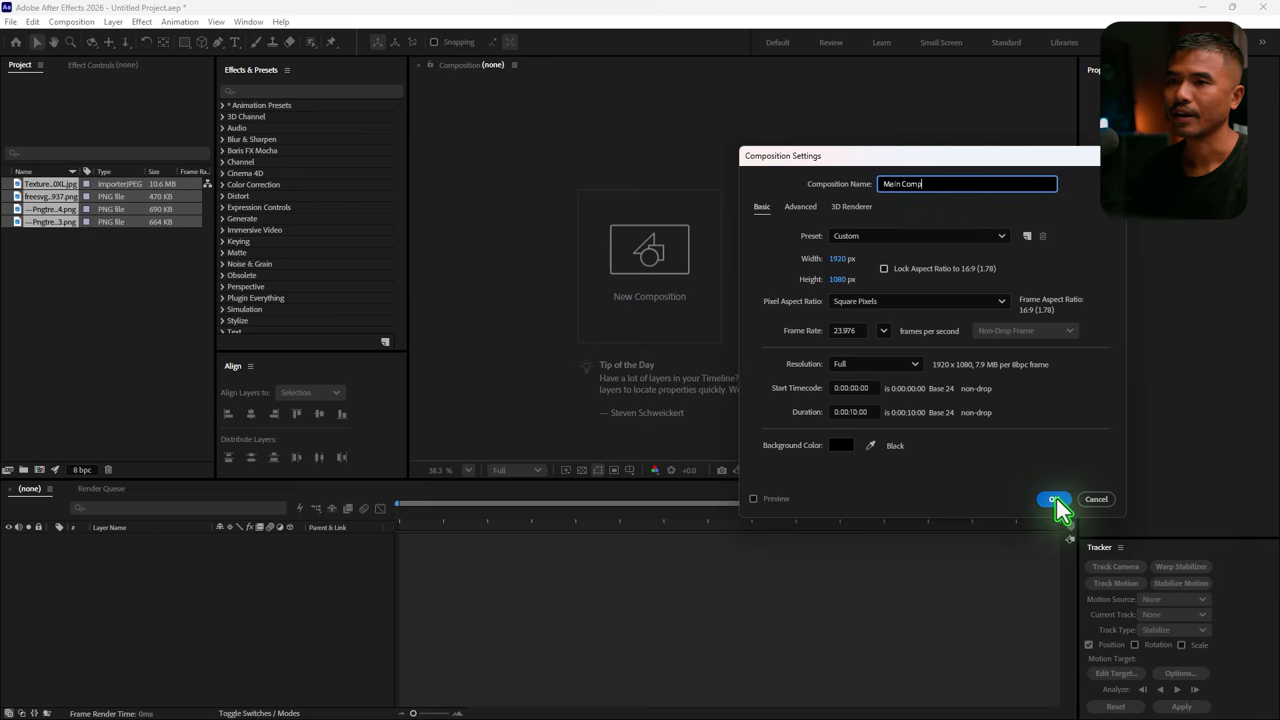
left_click(1054, 499)
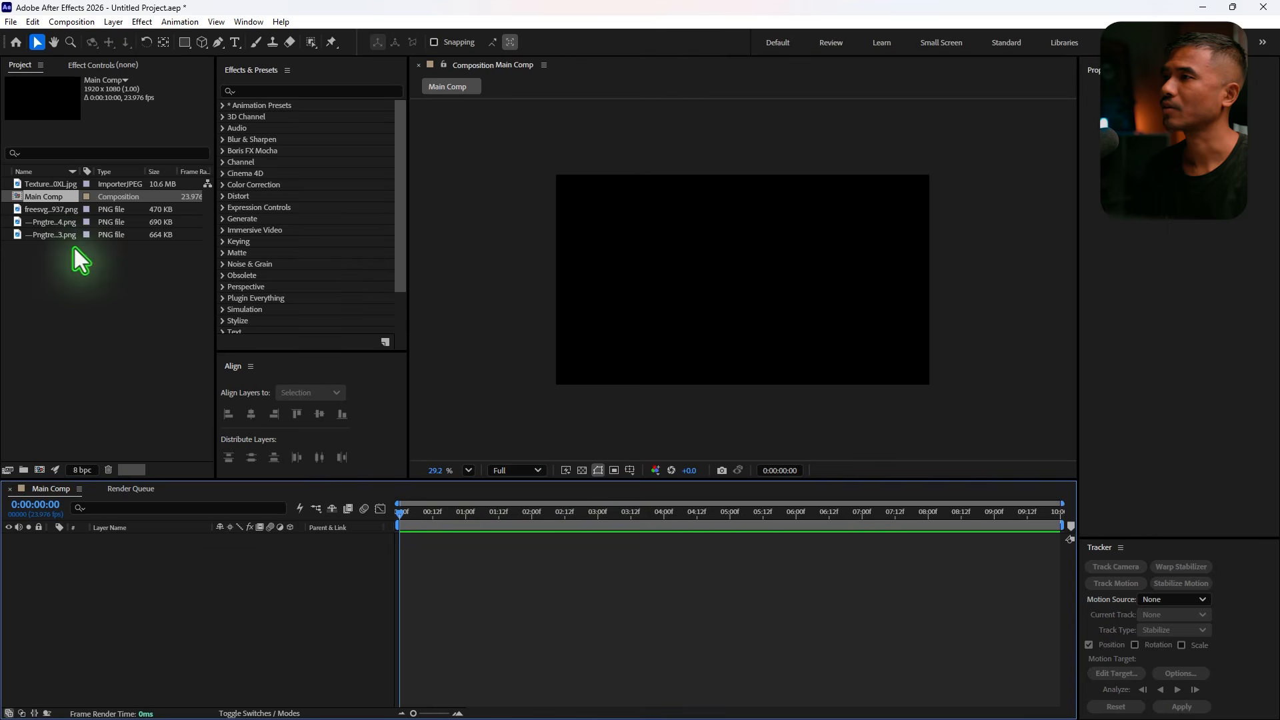
Add the freesvg map PNG to Main Comp and scale it down until it just covers the frame's width.
left_click(49, 211)
left_click_drag(38, 212, 109, 580)
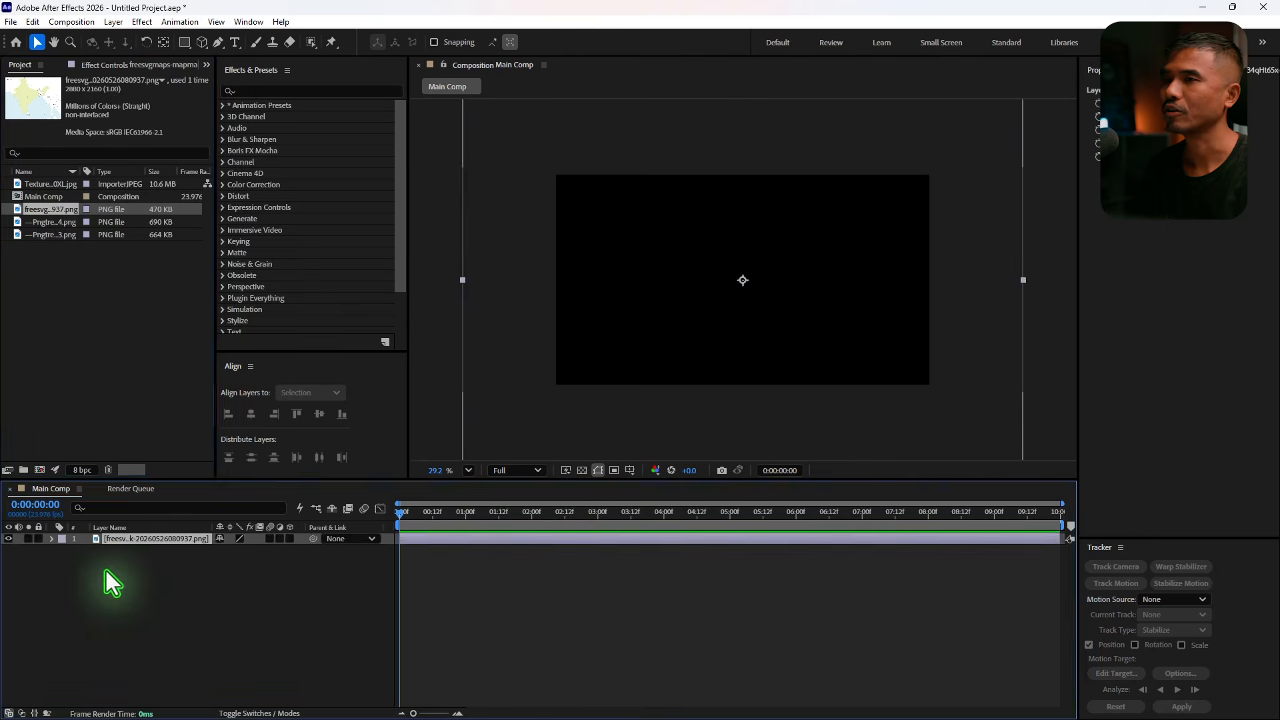
left_click_drag(1027, 281, 936, 300)
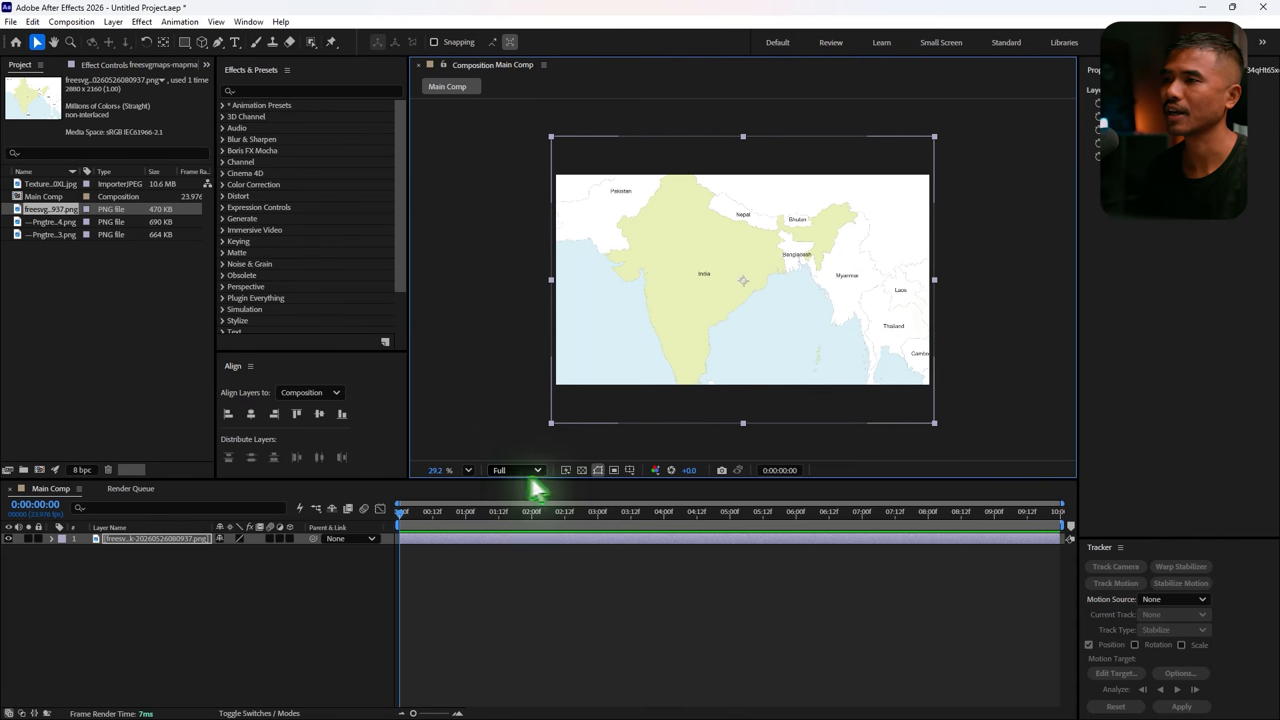
left_click(468, 470)
left_click(498, 204)
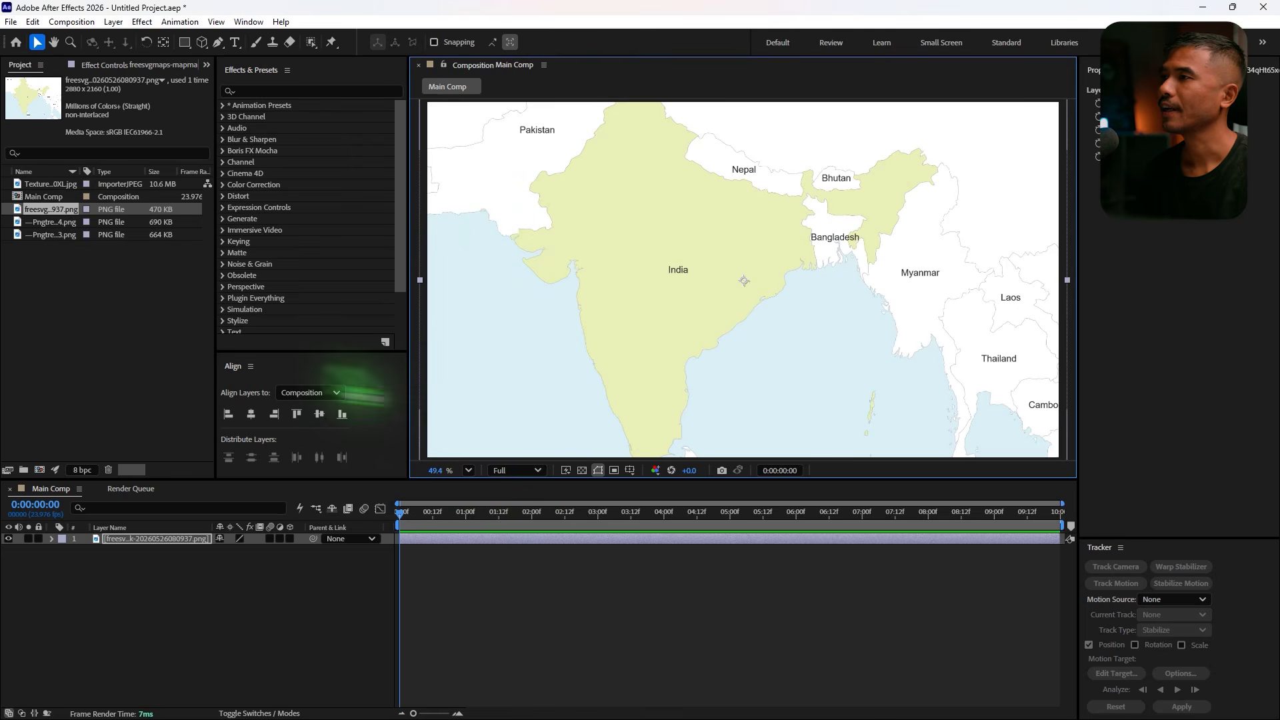
Add the Texturelabs_Paper_320XL.jpg texture above the map layer and scale it down to slightly larger than the frame.
left_click(39, 186)
left_click_drag(39, 186, 168, 538)
scroll(686, 337, "down", 5)
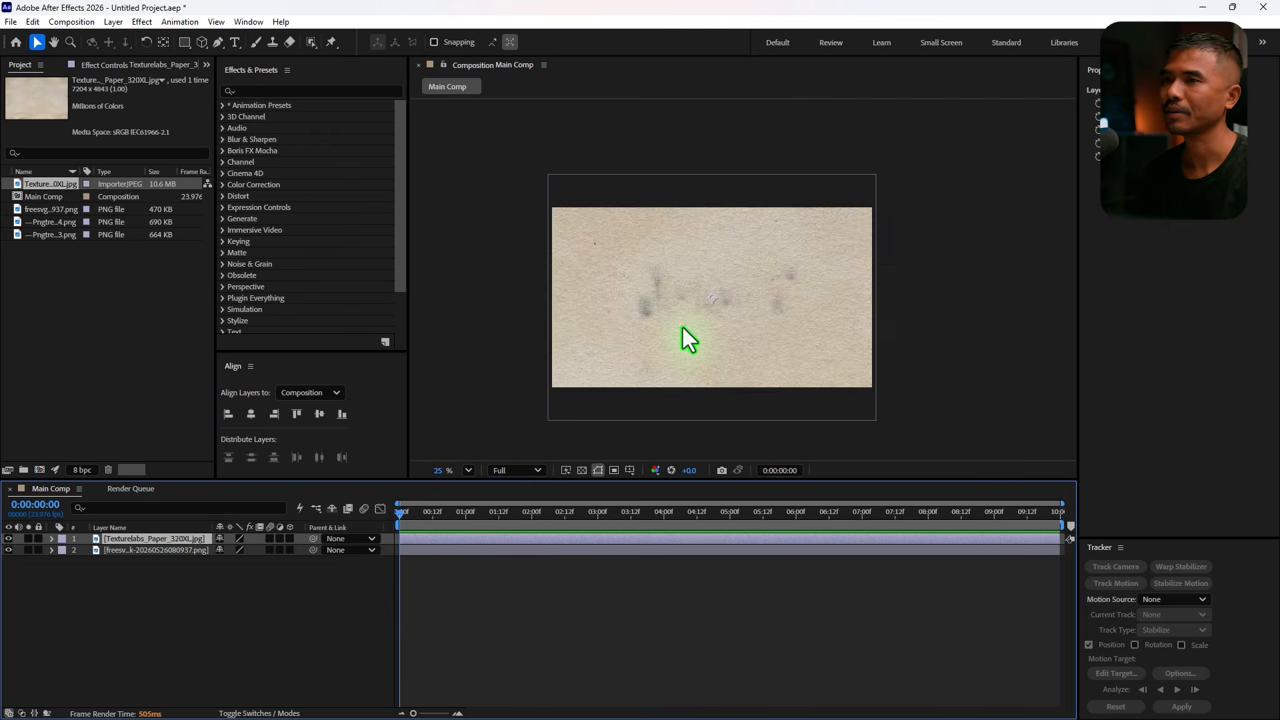
left_click_drag(896, 322, 758, 330)
scroll(702, 348, "up", 5)
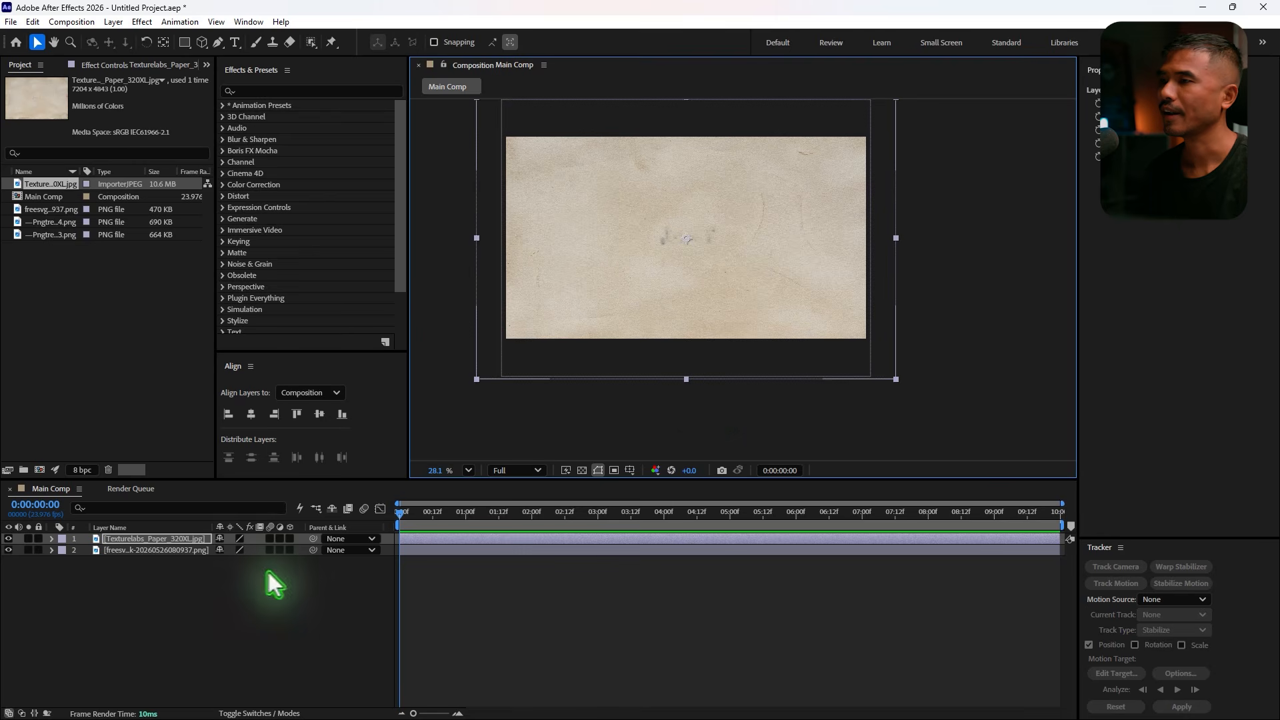
Set the paper texture layer's blending mode to Multiply.
left_click(266, 714)
left_click(233, 539)
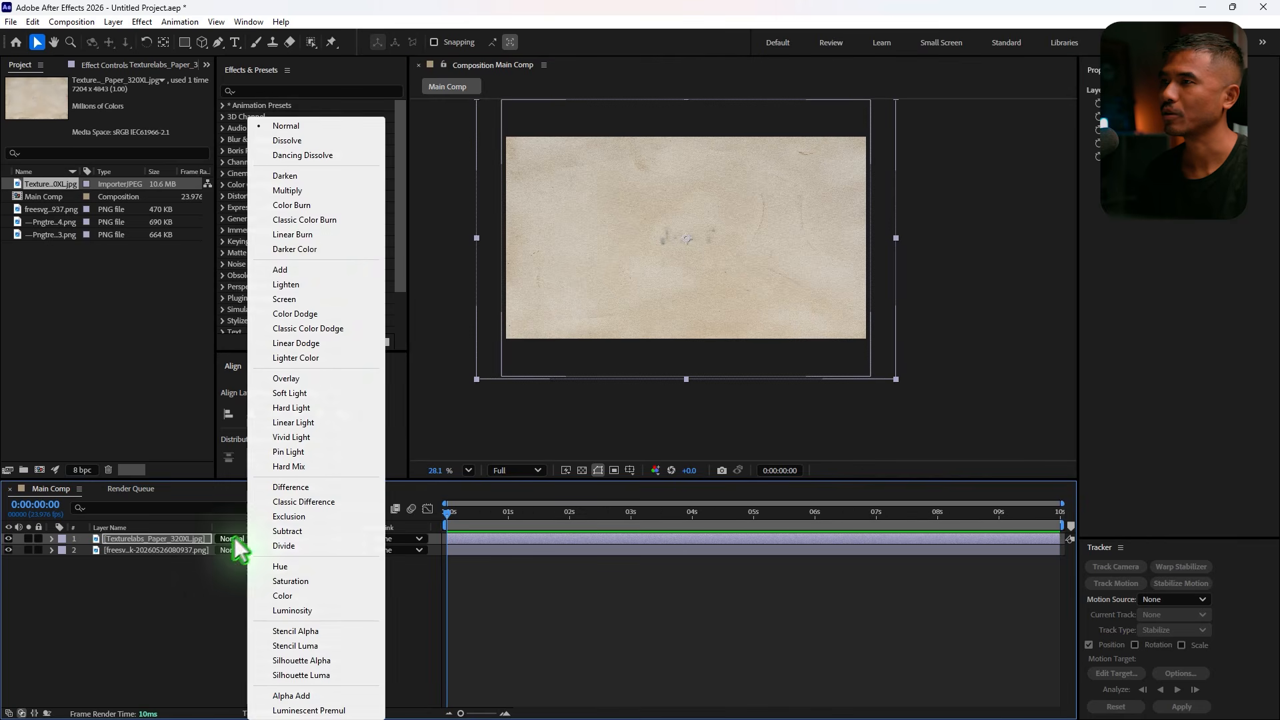
left_click(310, 193)
Apply the Sharpen effect to the paper texture layer with a Sharpen Amount of 30.
scroll(738, 142, "up", 3)
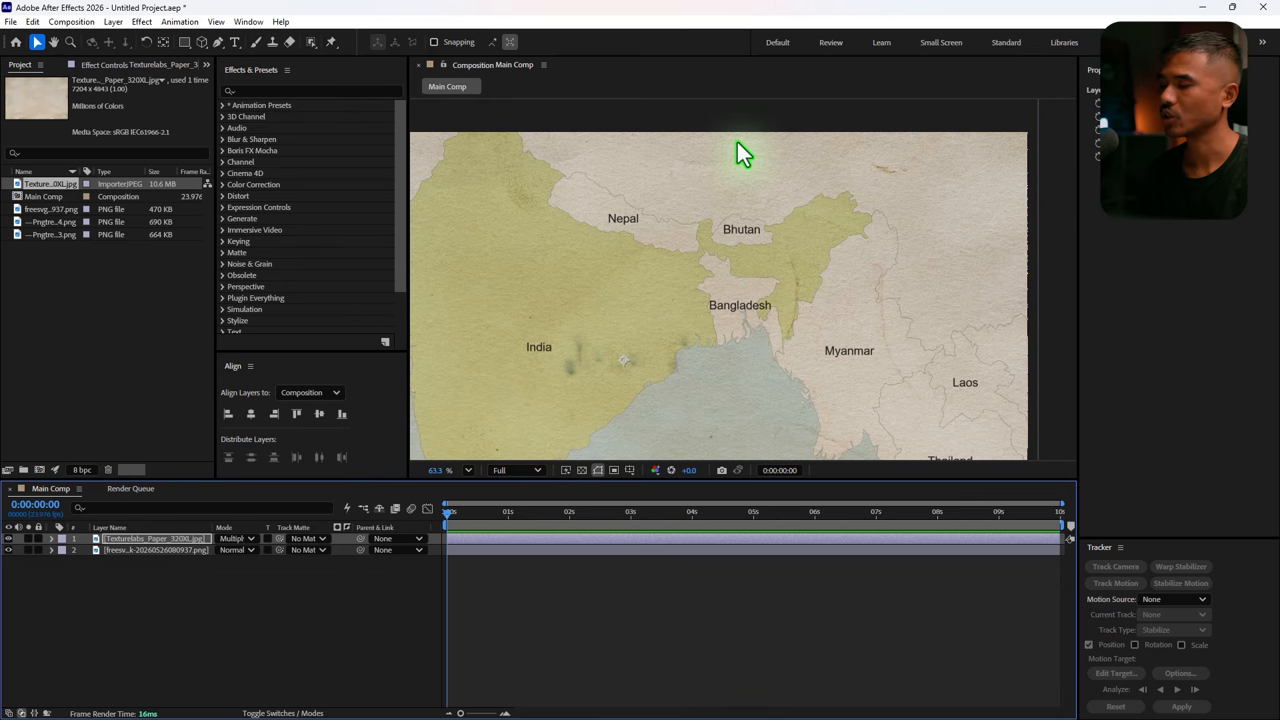
key("ctrl+space")
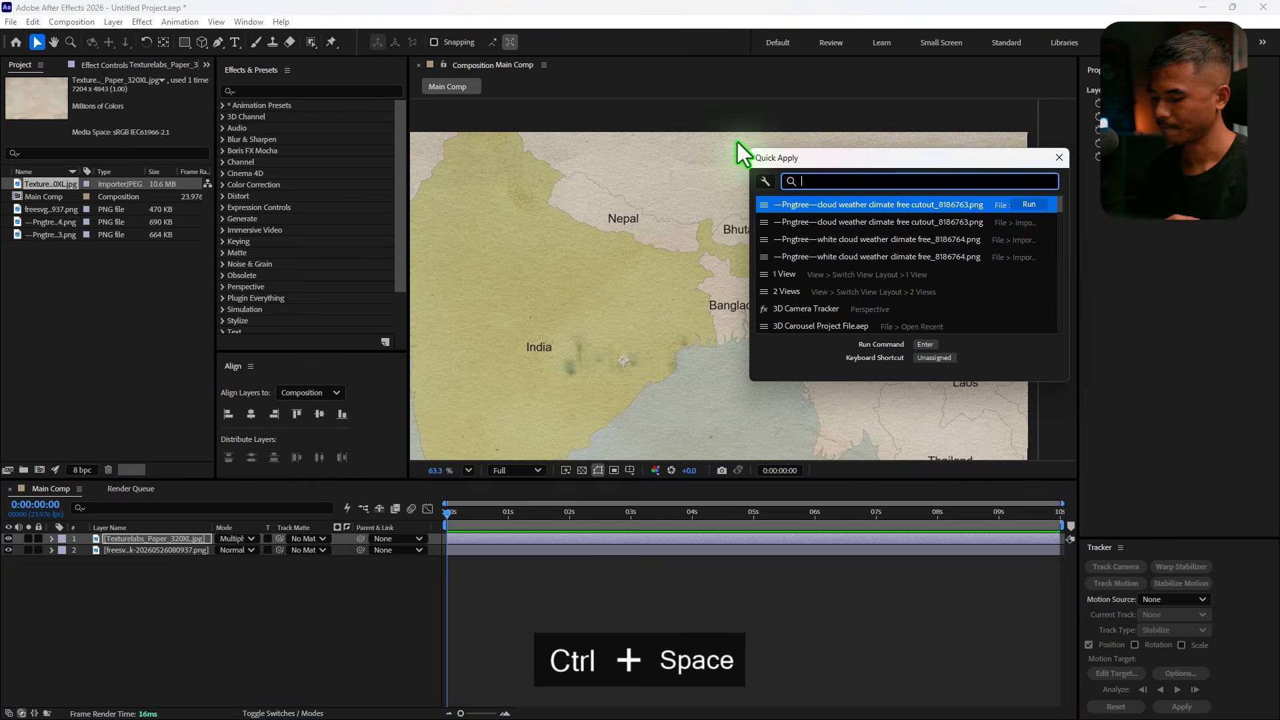
type("shar")
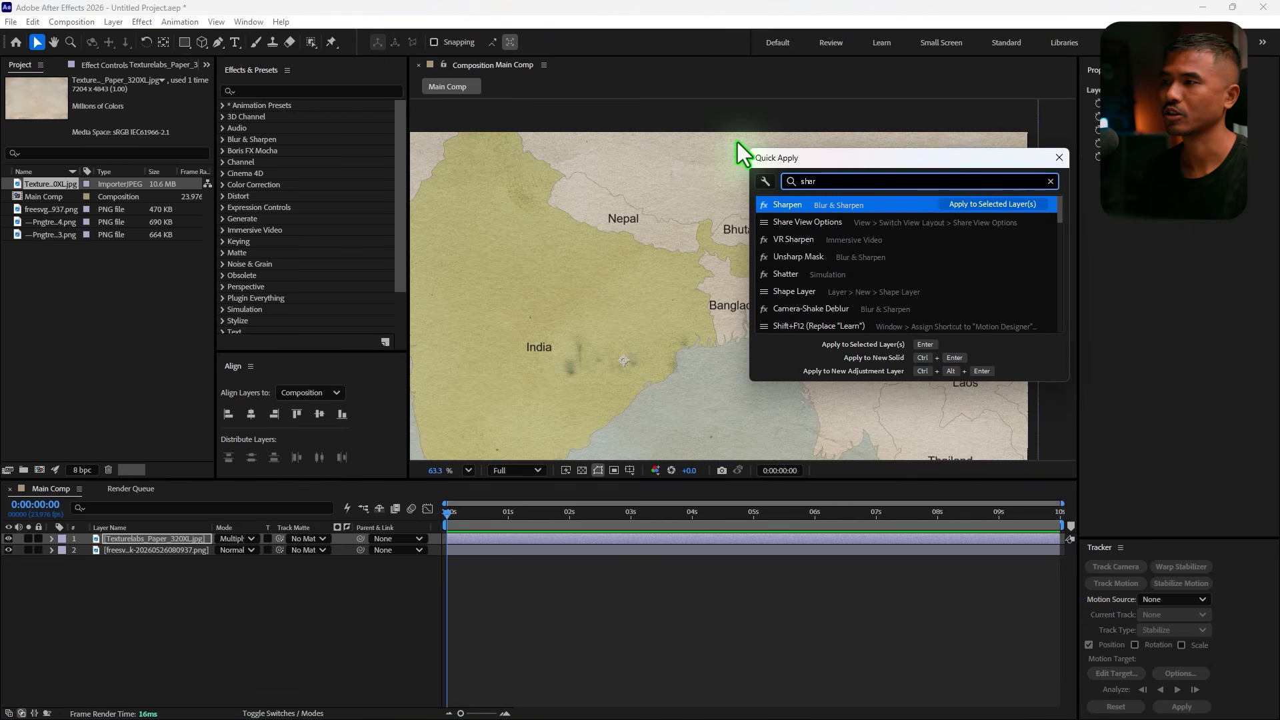
key("Return")
scroll(669, 242, "up", 3)
scroll(669, 242, "up", 2)
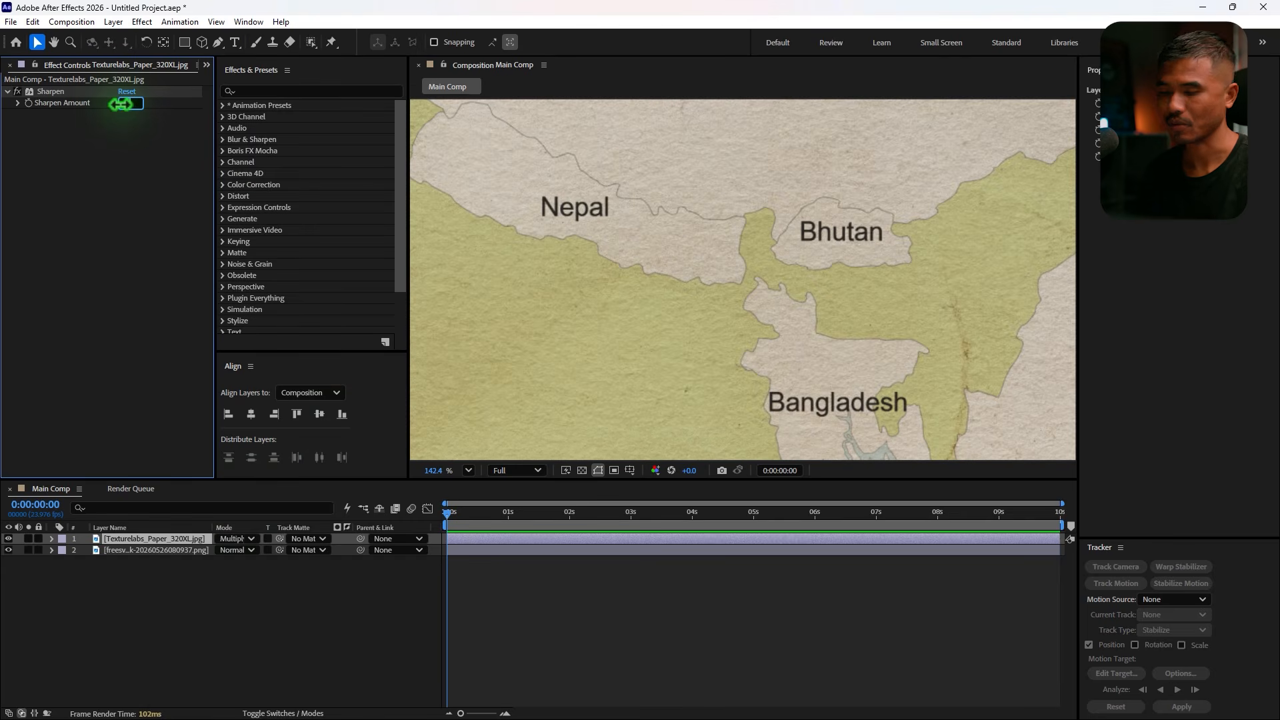
scroll(714, 266, "up", 6)
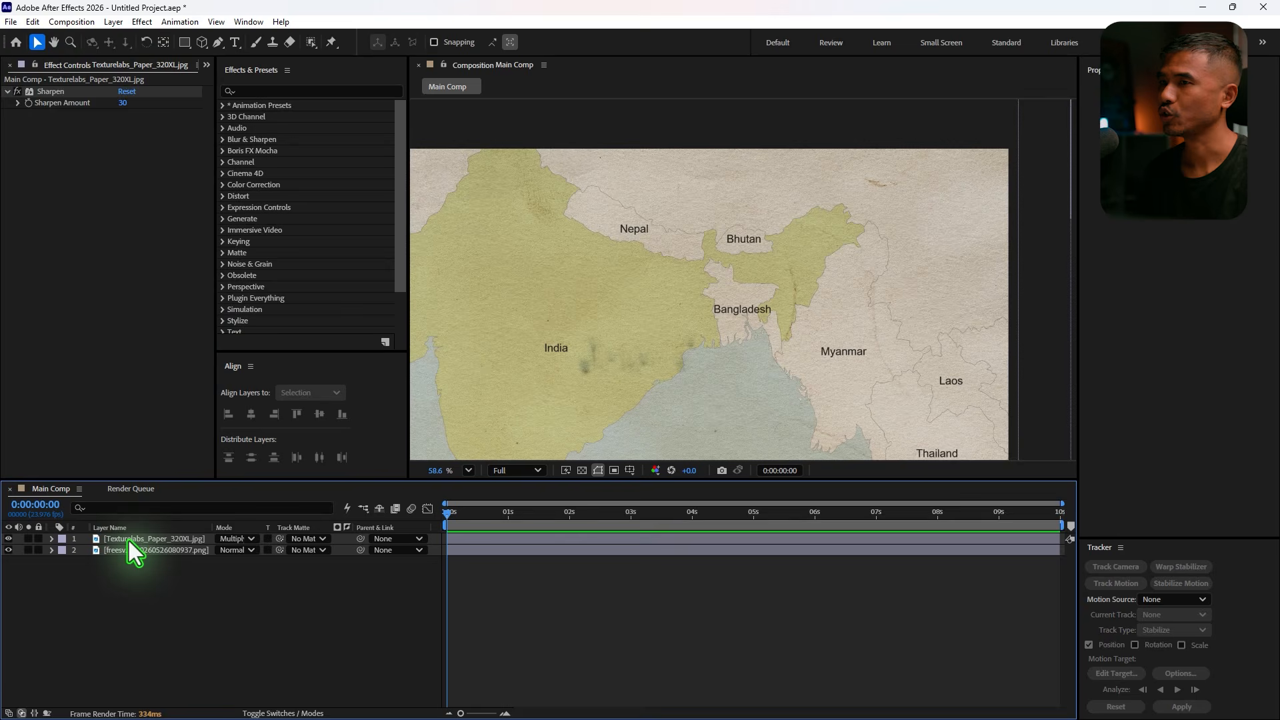
Duplicate the paper texture layer and set the upper copy's blending mode to Normal.
left_click(128, 539)
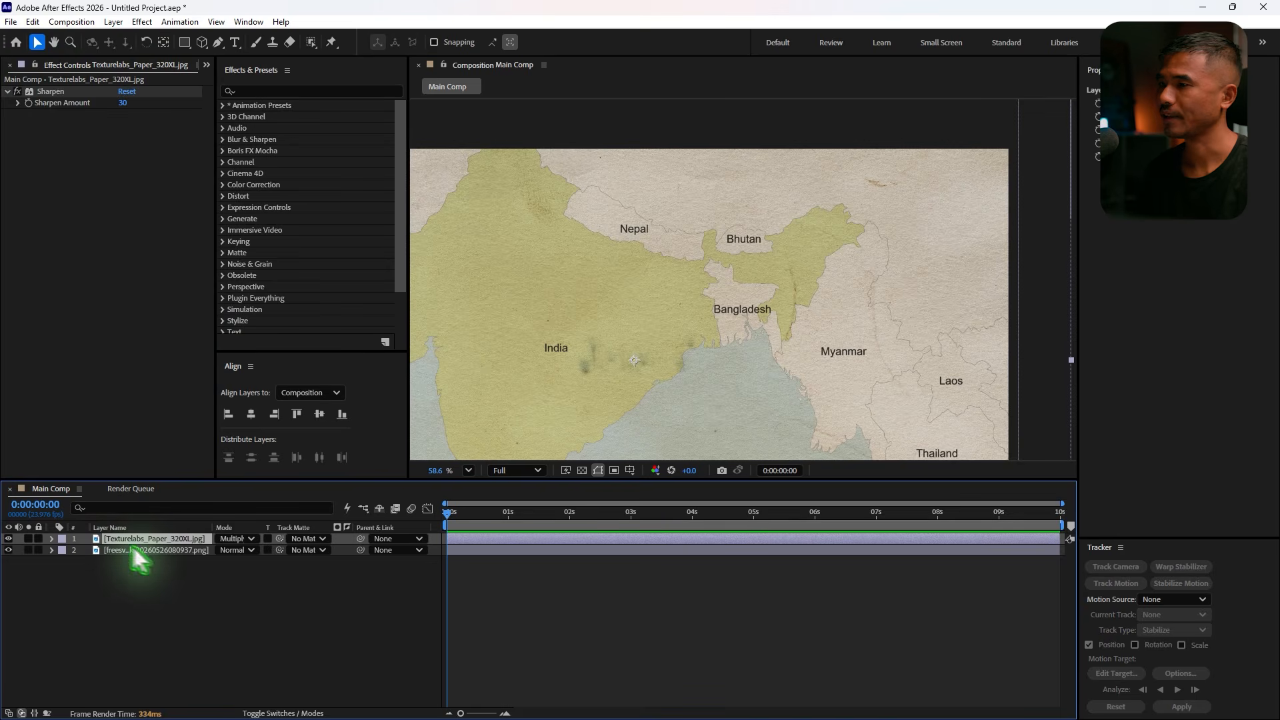
key("ctrl+d")
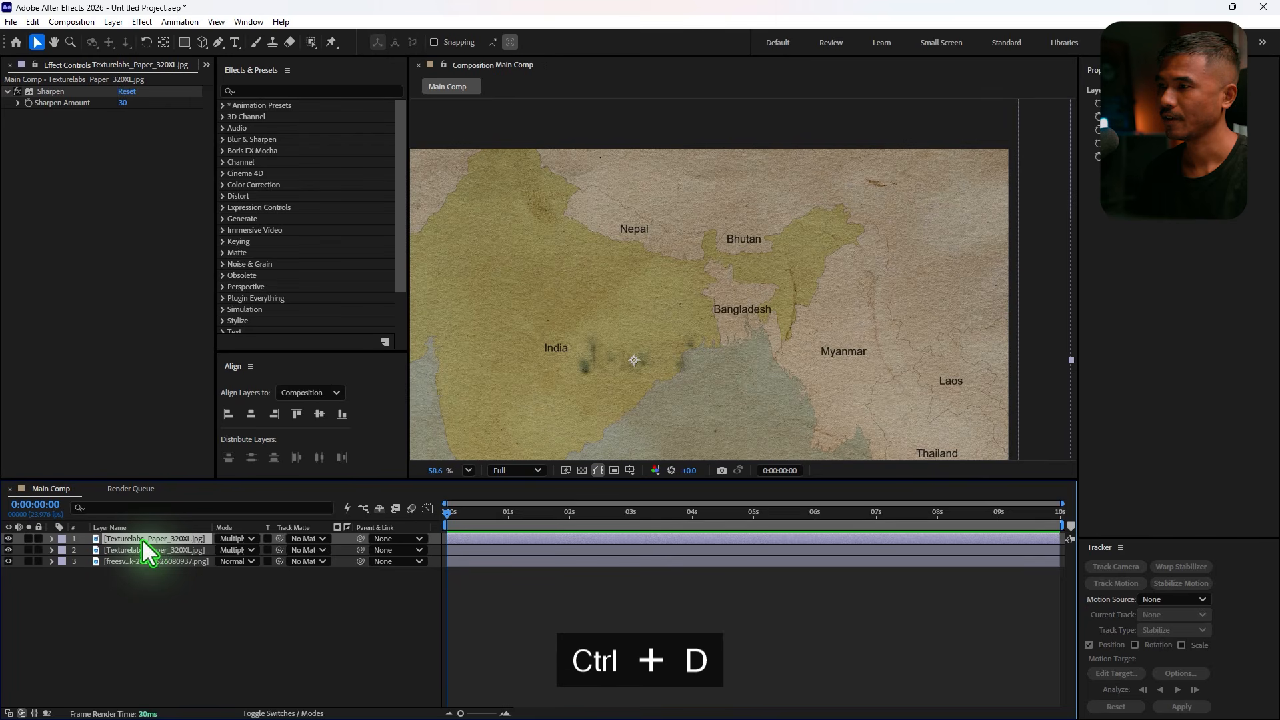
left_click(238, 540)
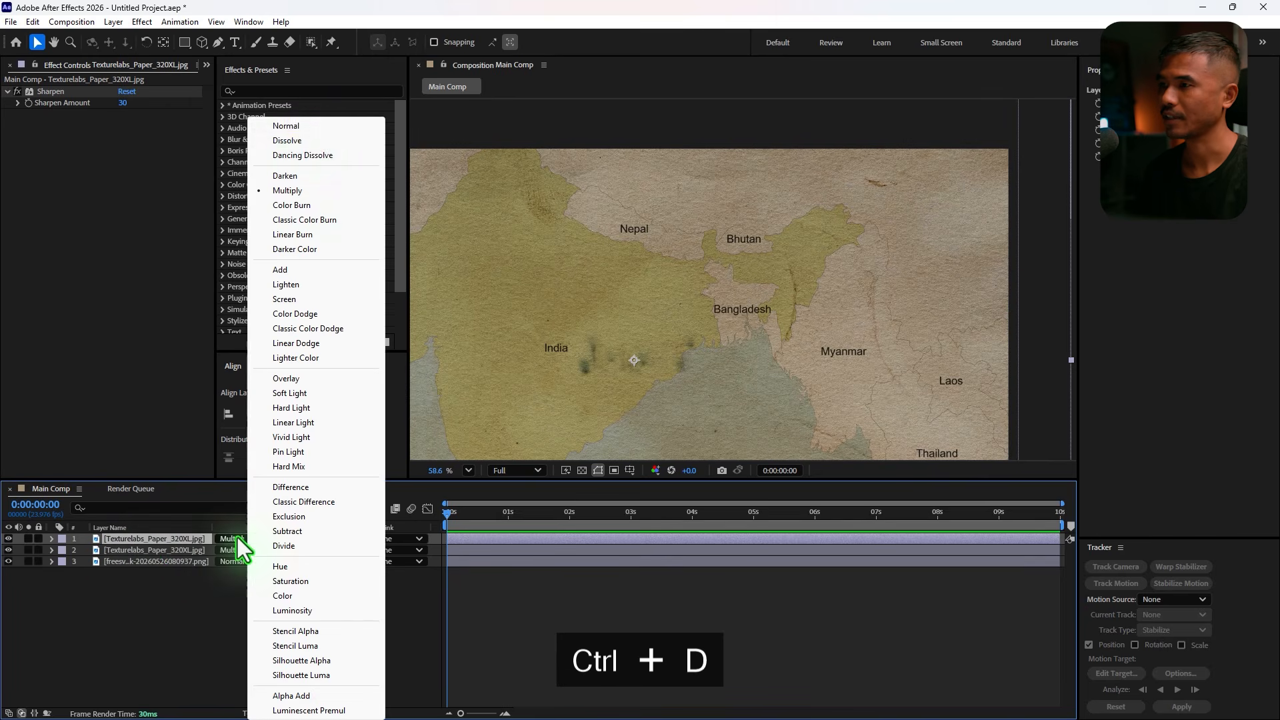
left_click(286, 126)
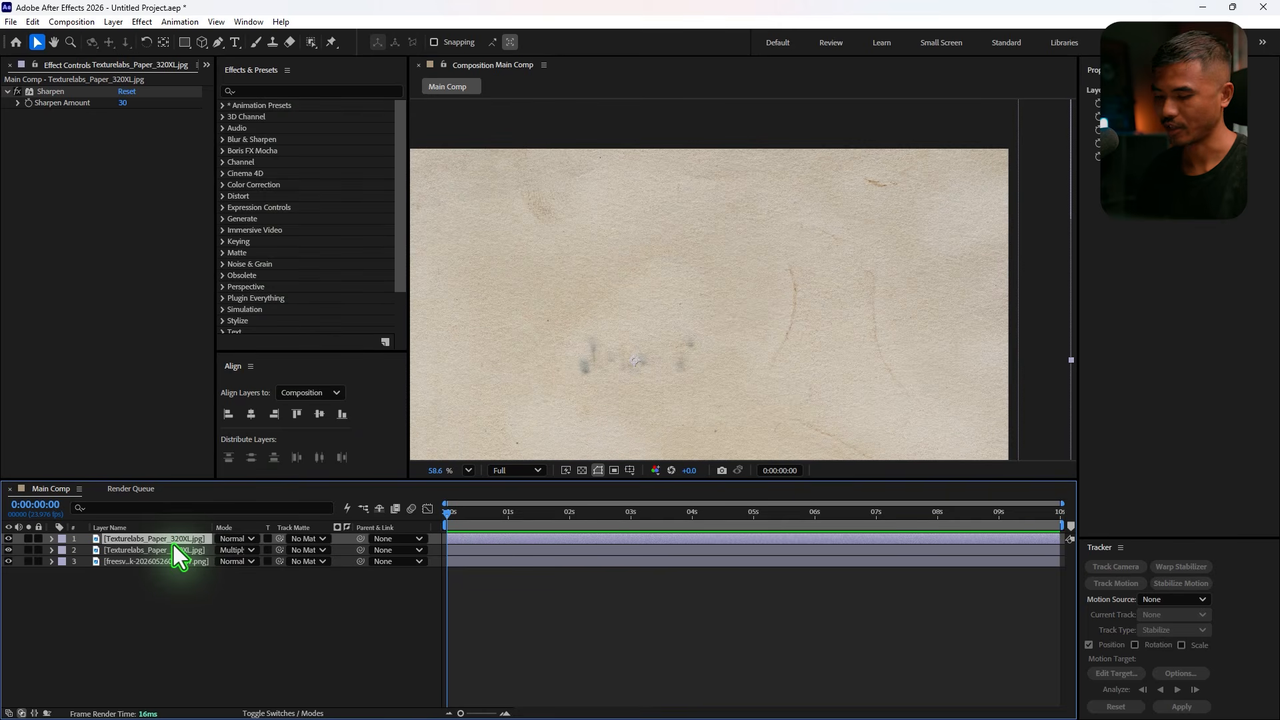
Rename the upper paper texture copy to Grid.
key("Return")
type("Grid")
key("Return")
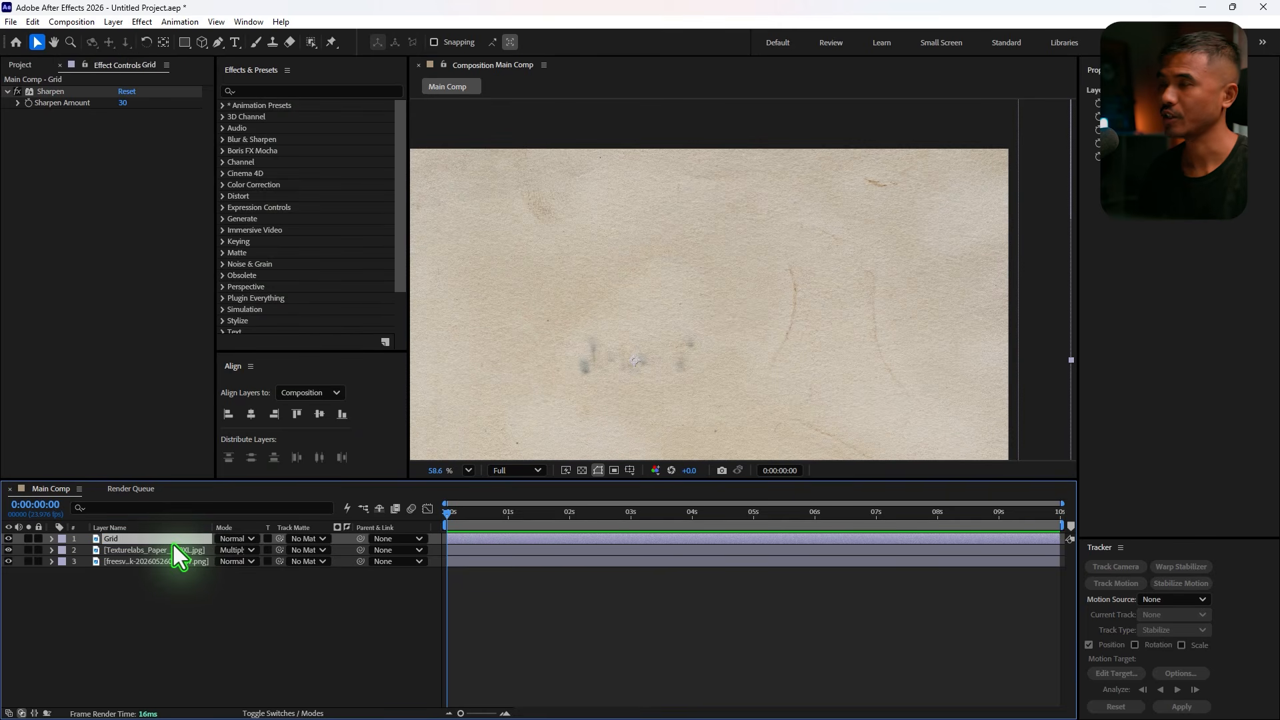
Apply the Grid effect to the Grid layer and set its Border to 1.
key("ctrl+space")
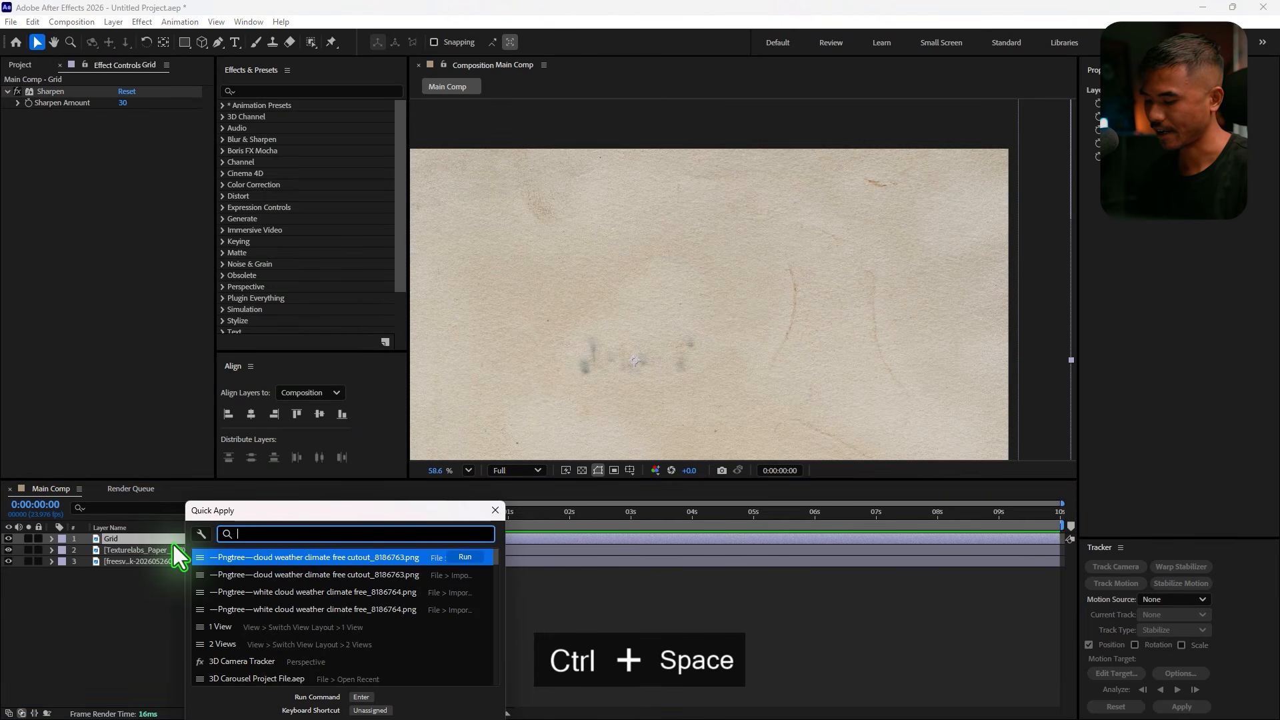
type("grid")
key("Return")
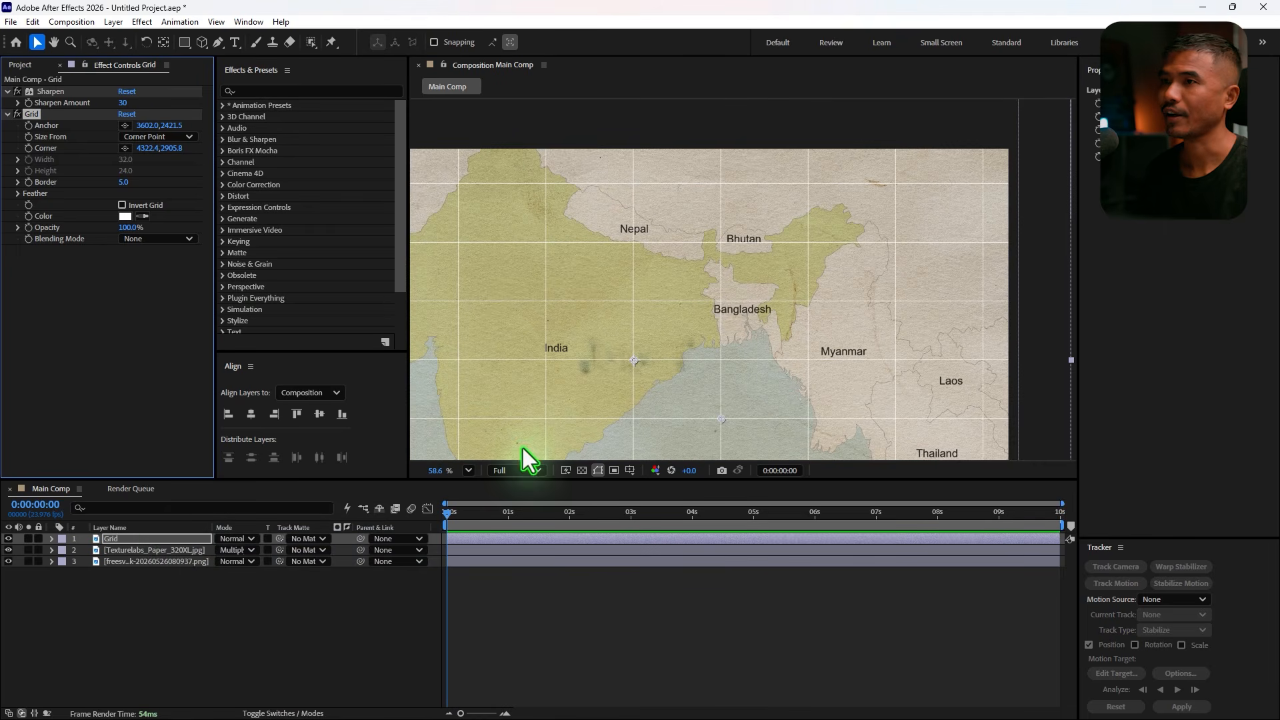
left_click(125, 182)
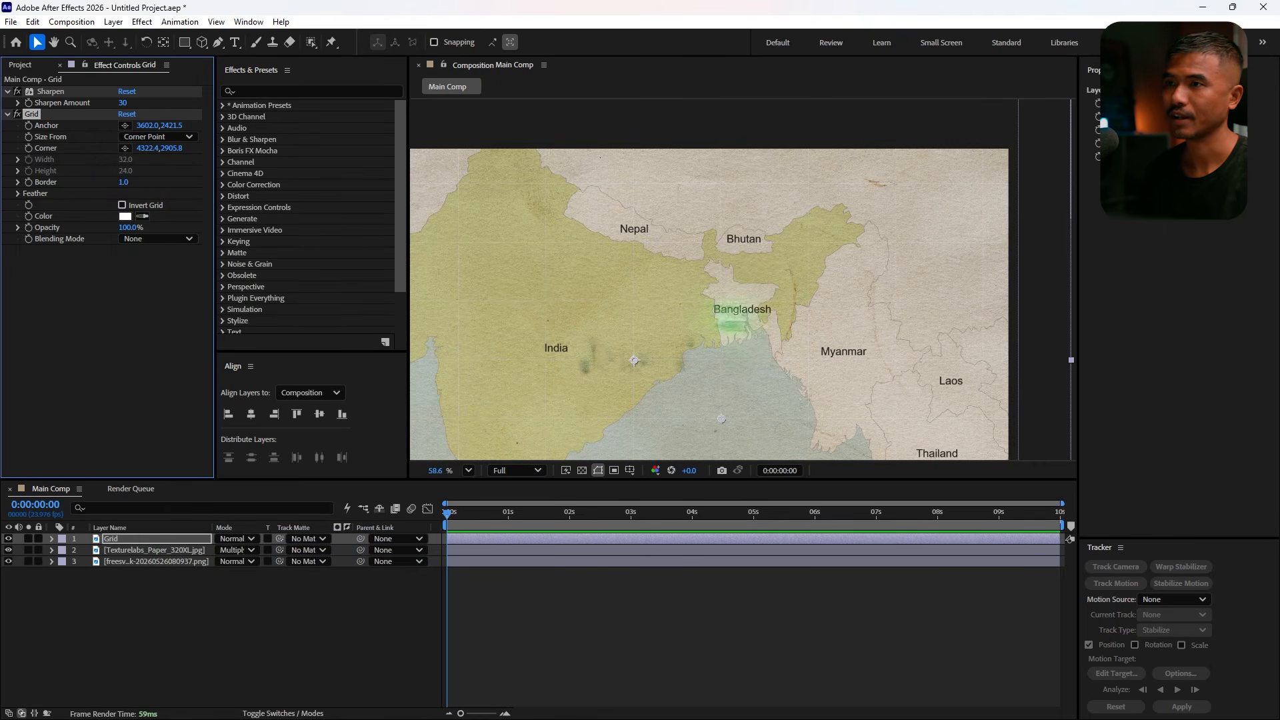
Change the Grid effect's line color to black and check the lines over the map.
scroll(725, 319, "up", 8)
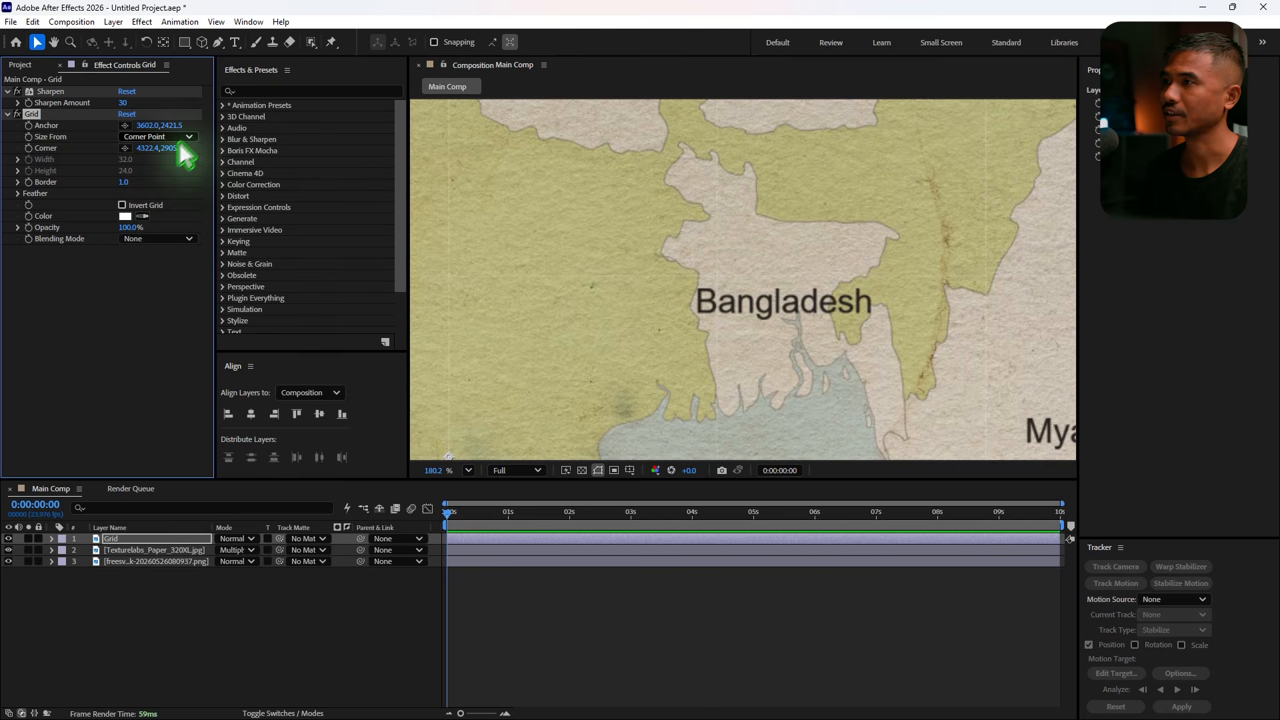
left_click(124, 216)
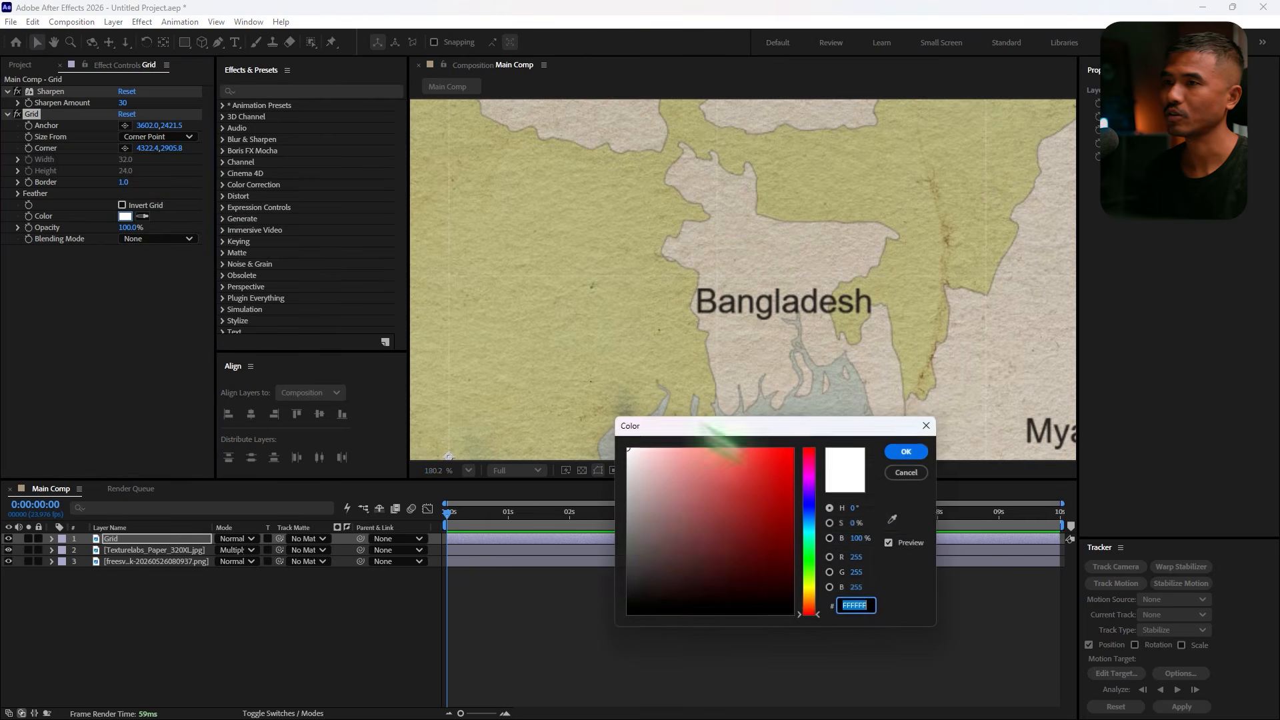
left_click(909, 451)
scroll(766, 358, "up", 5)
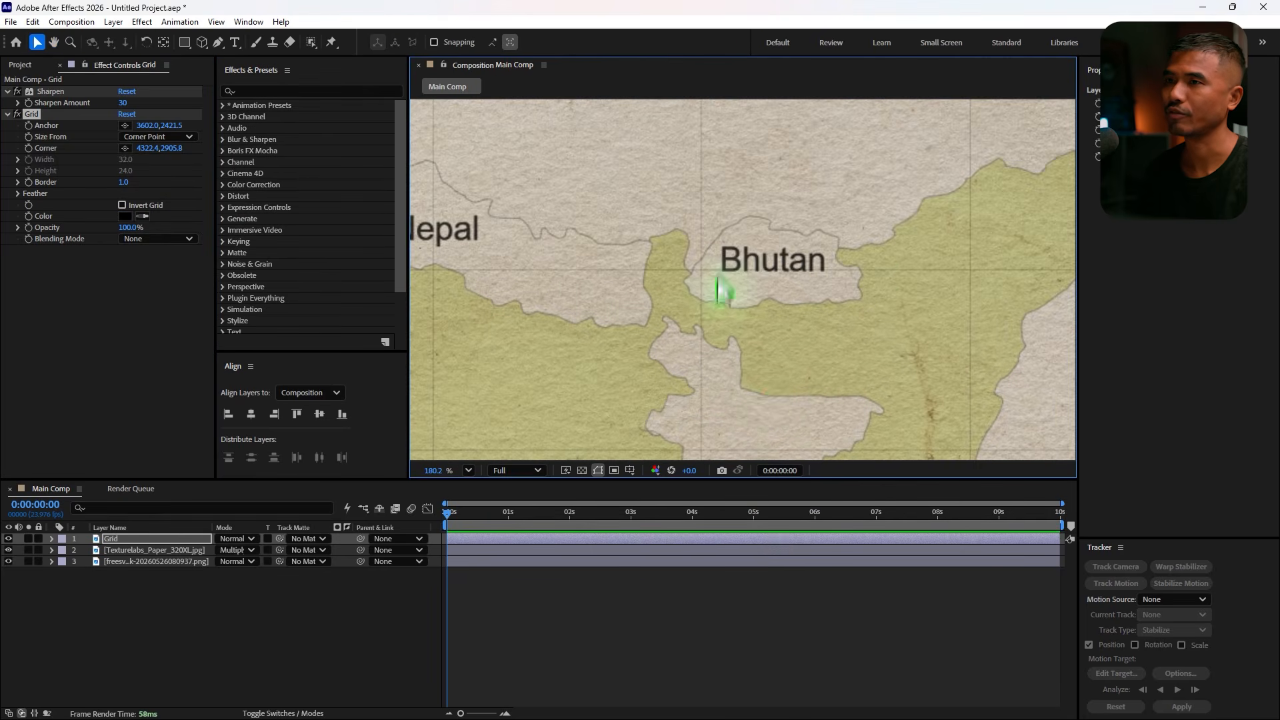
scroll(721, 290, "down", 5)
scroll(738, 278, "up", 1)
scroll(714, 287, "down", 2)
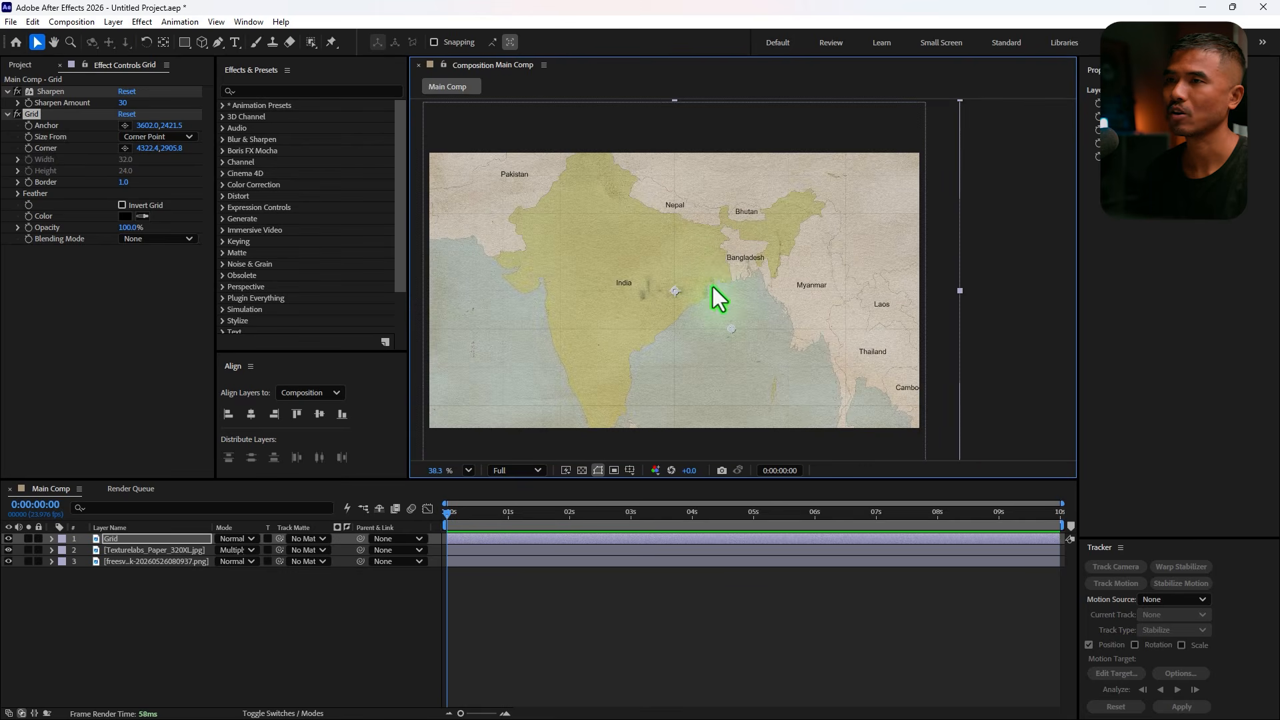
scroll(713, 261, "up", 1)
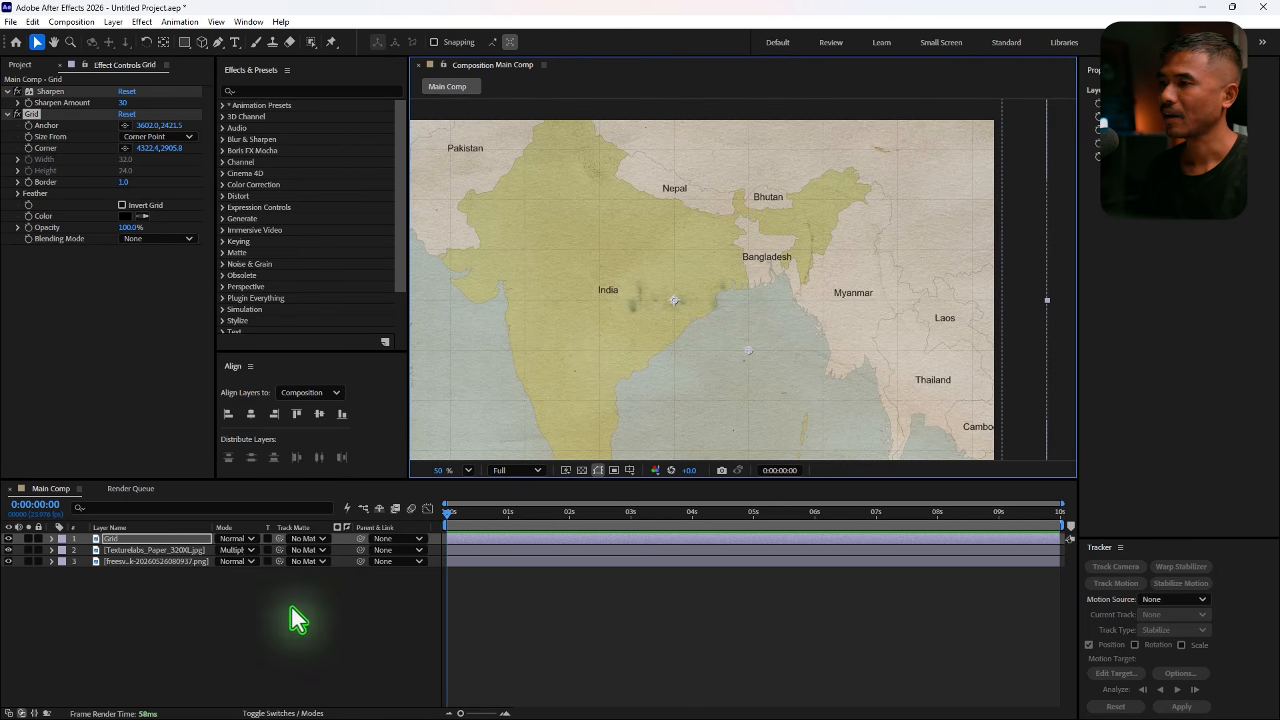
Make the Grid, paper texture and map layers 3D.
left_click(293, 713)
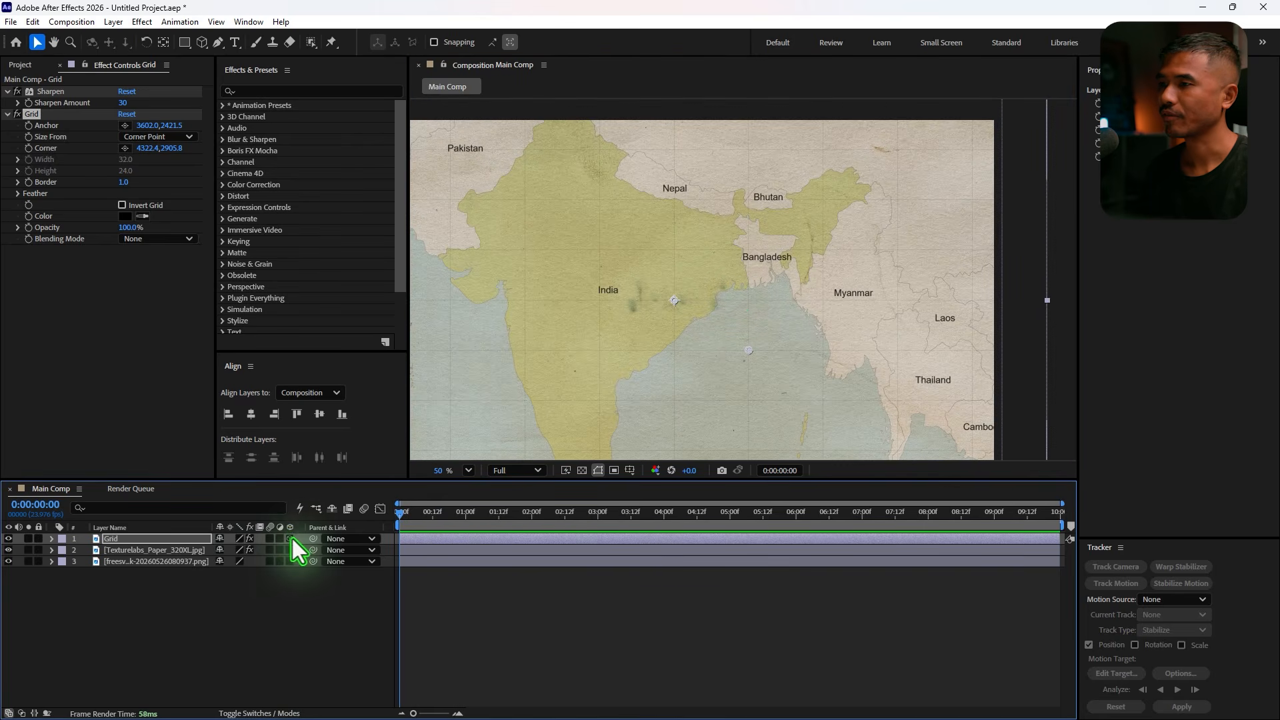
left_click_drag(290, 539, 291, 562)
left_click(22, 65)
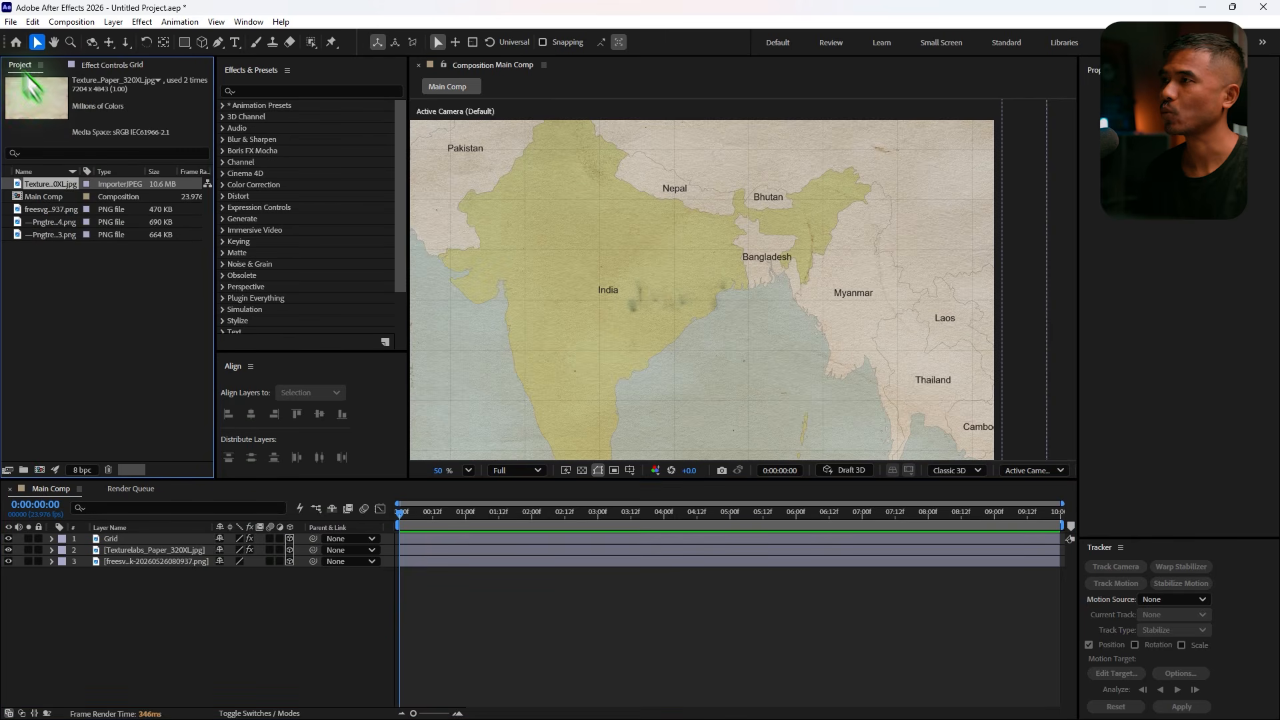
Add a two-node camera with the 35mm preset, named Camera 1, to the composition.
left_click(226, 627)
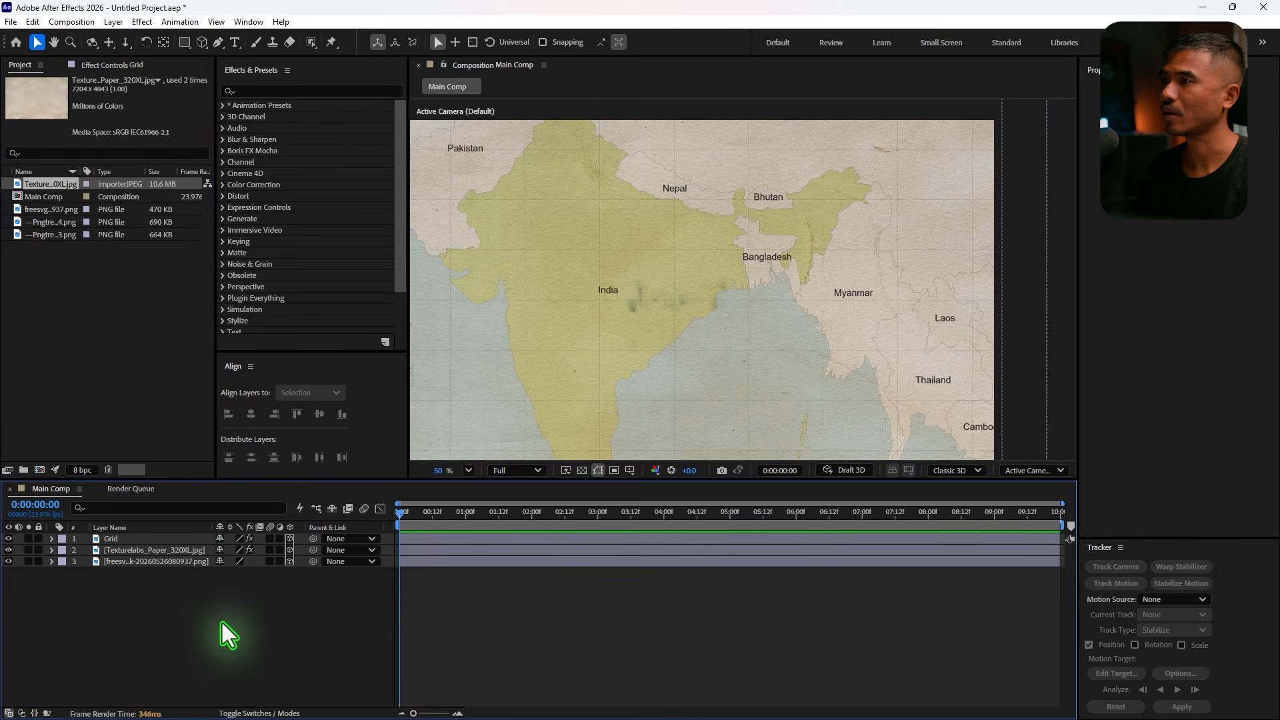
left_click(114, 21)
mouse_move(133, 38)
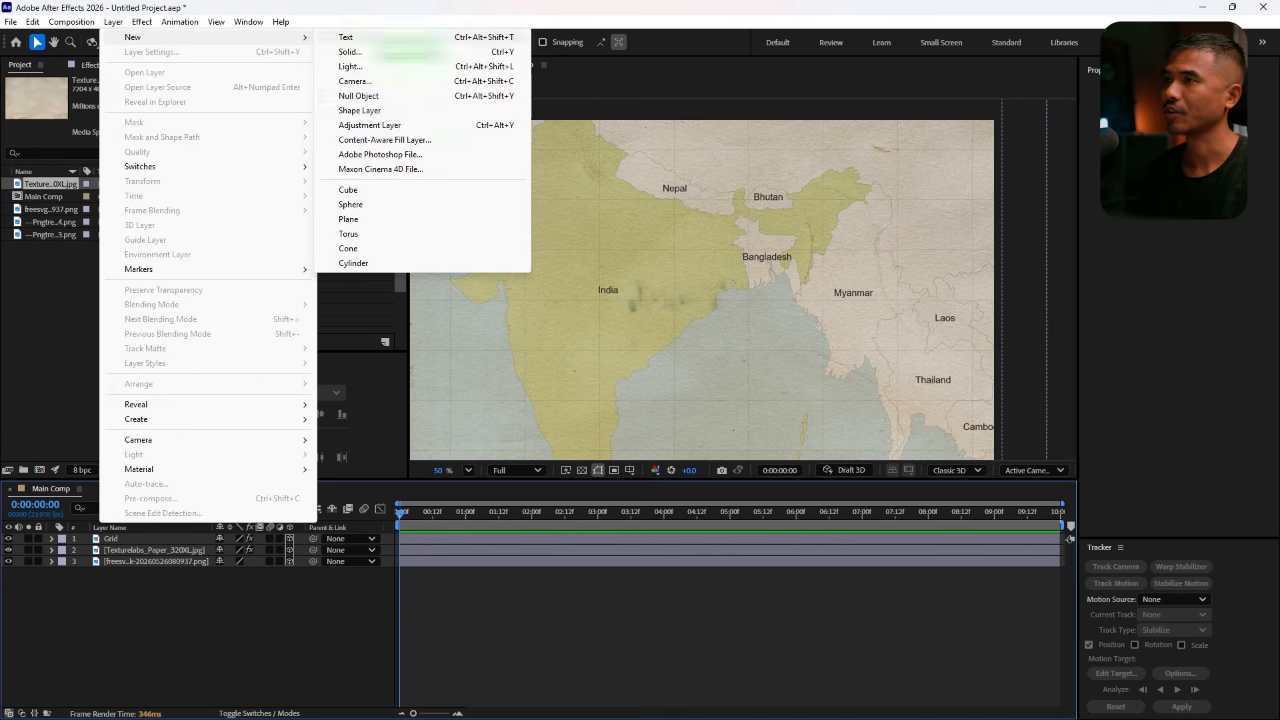
left_click(408, 82)
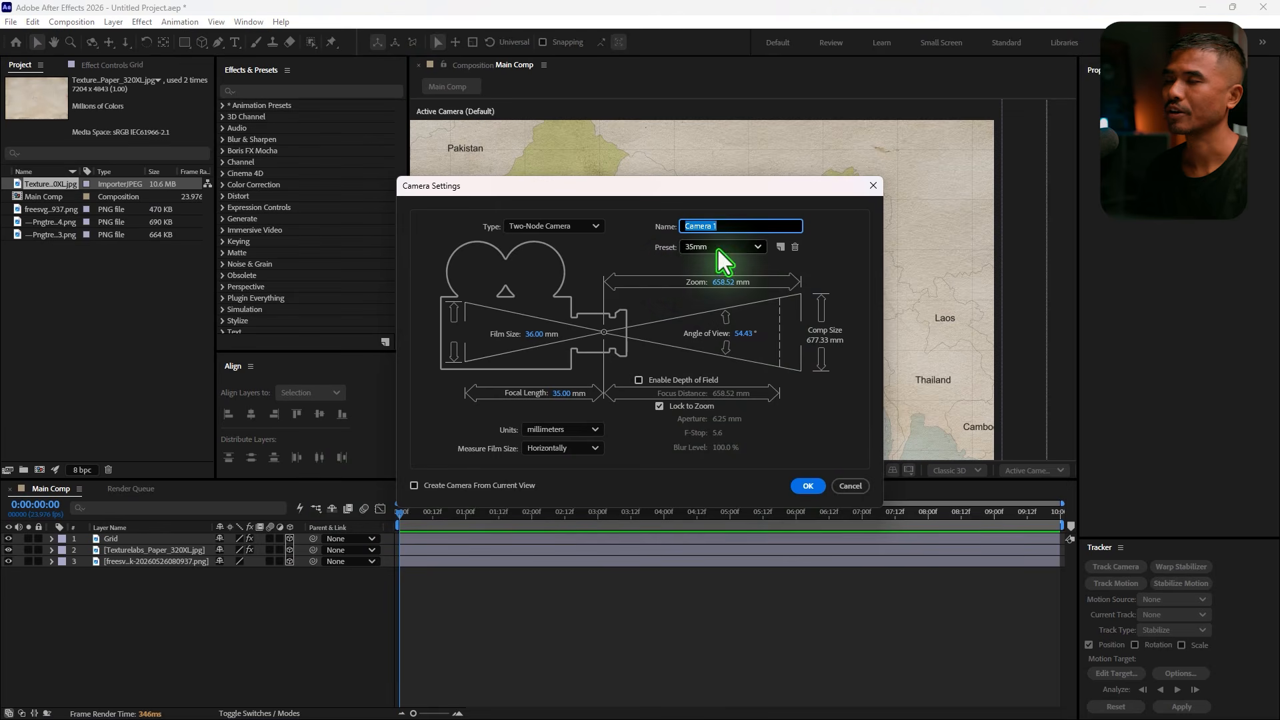
left_click(808, 485)
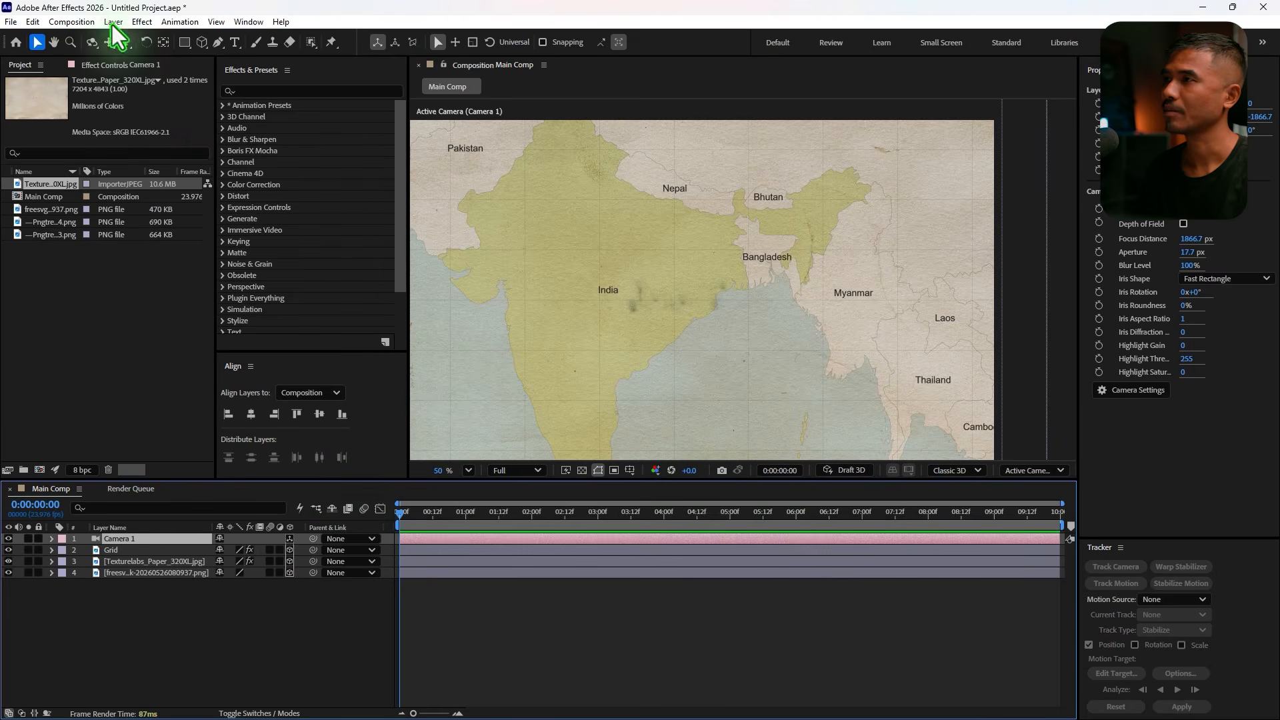
Add a null object layer above the camera.
left_click(114, 21)
mouse_move(133, 38)
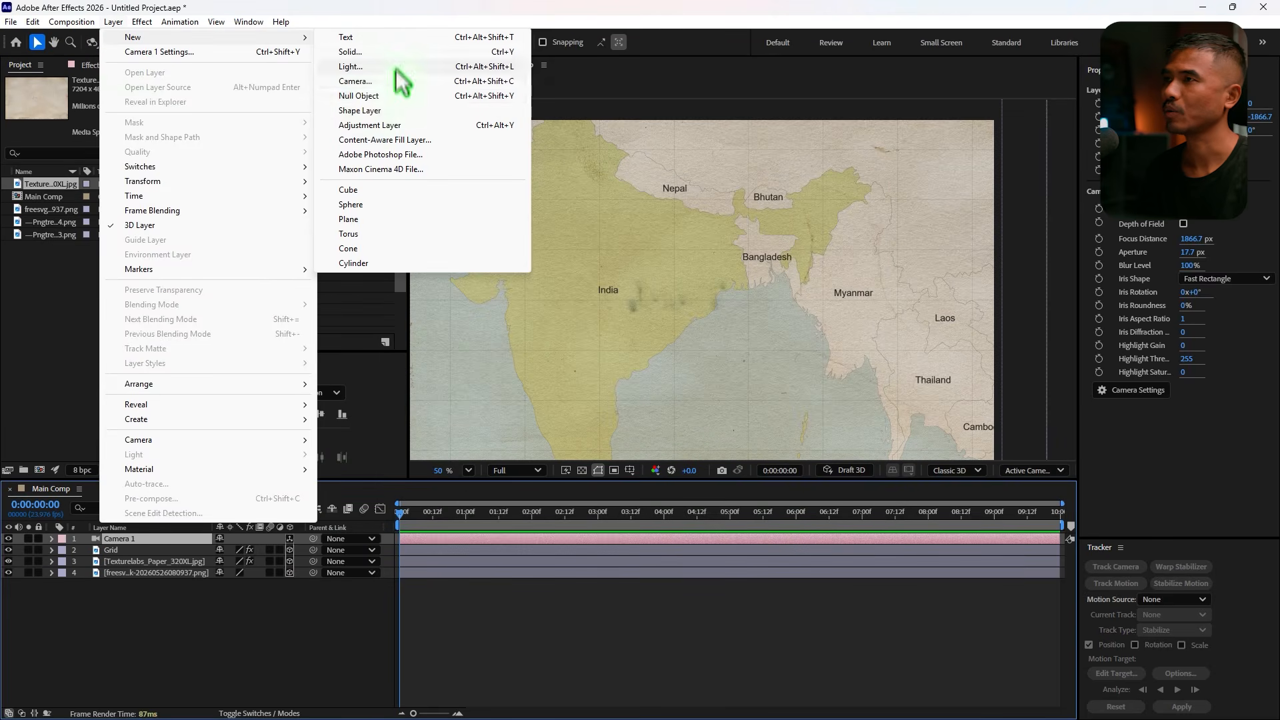
left_click(360, 96)
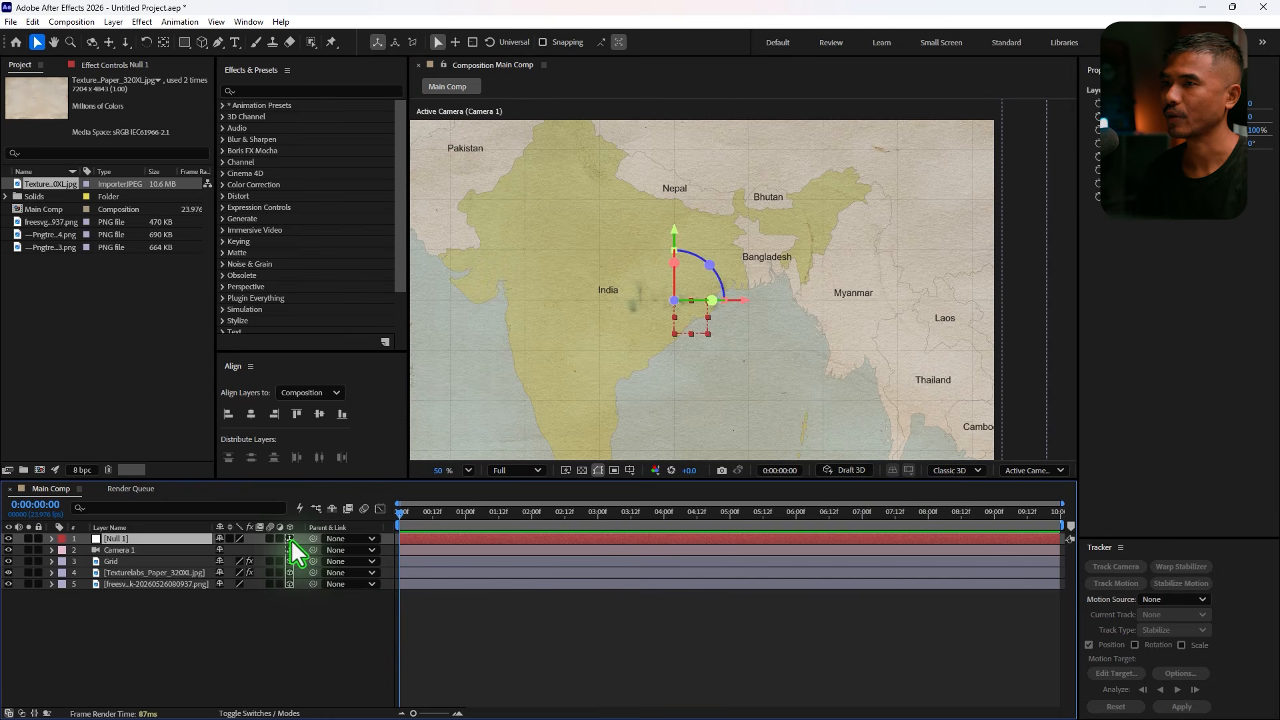
Rename the null layer to Controller_1 and parent Camera 1 to it.
left_click(160, 550)
key("ctrl+Up")
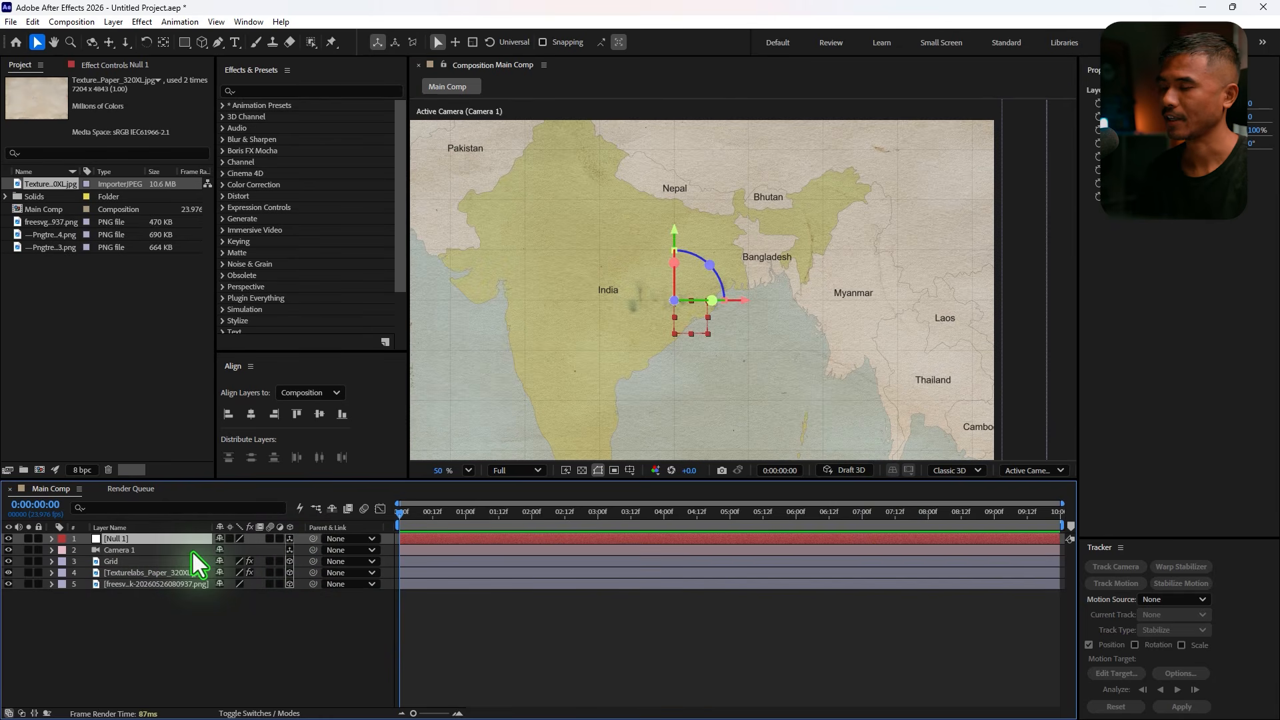
key("Return")
type("Cem")
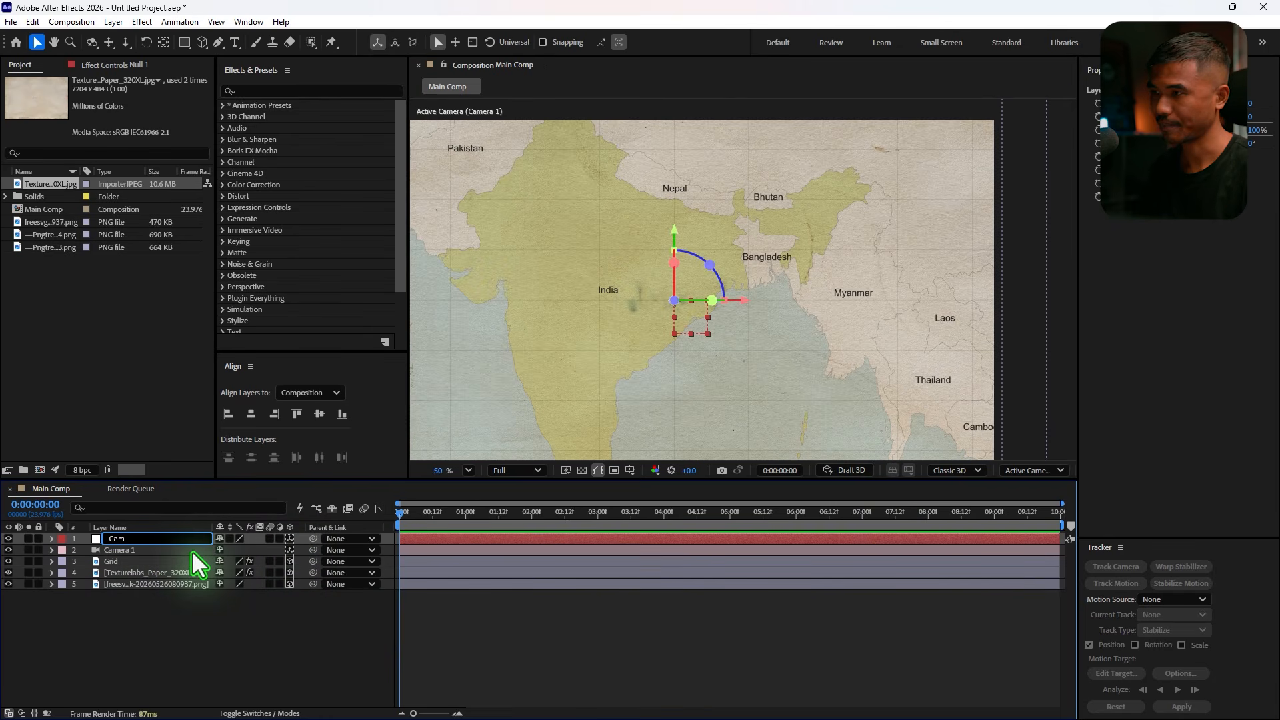
key("BackSpace")
key("BackSpace")
key("BackSpace")
type("Co")
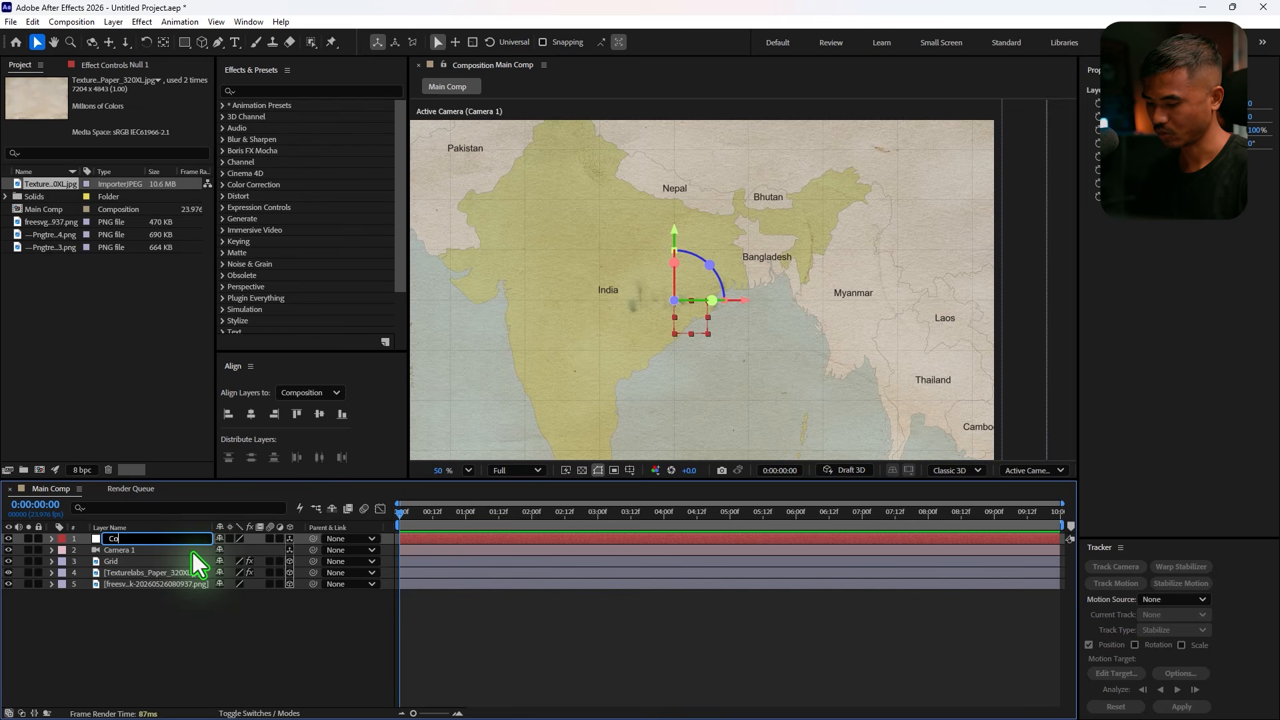
type("ntroller_")
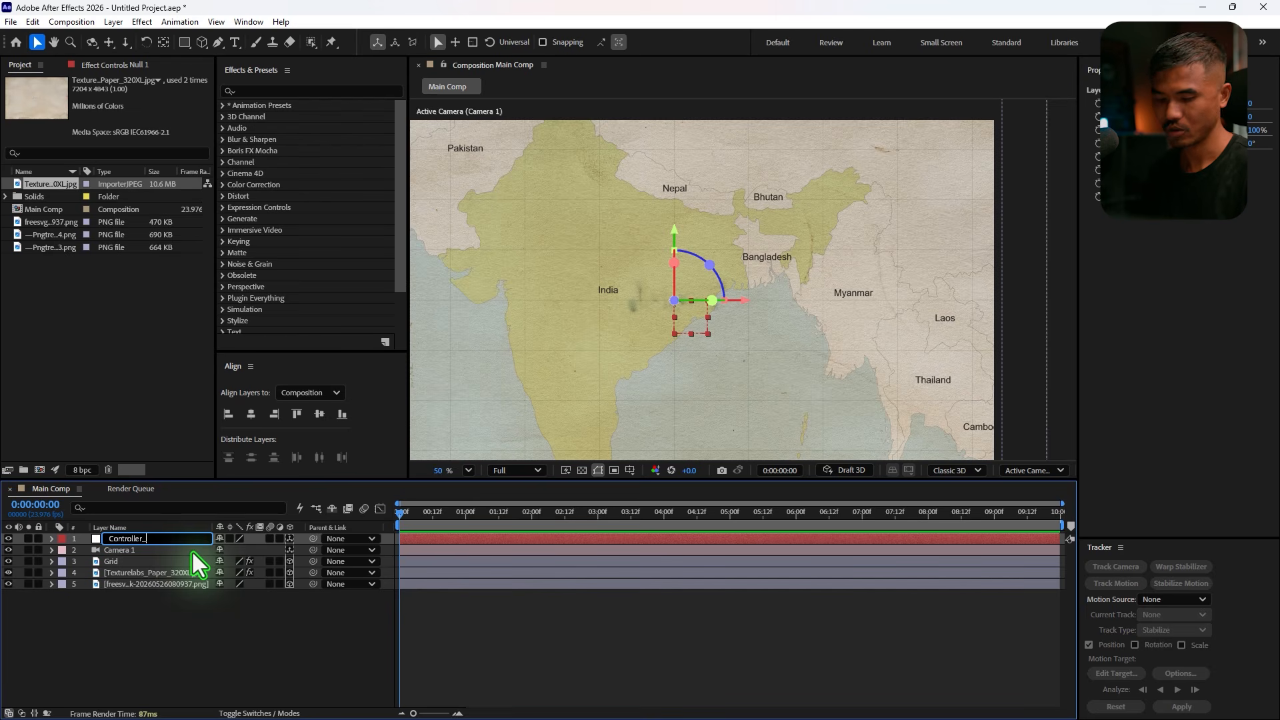
type("1")
key("Return")
left_click(167, 551)
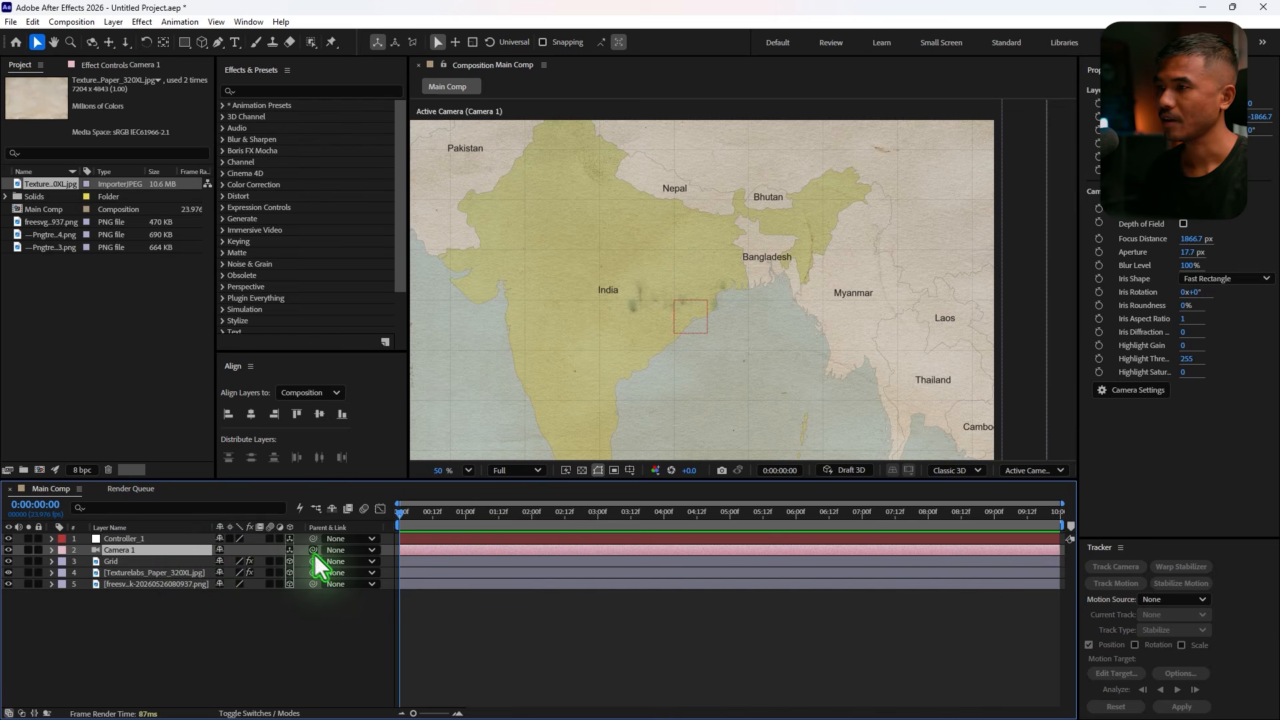
left_click_drag(312, 553, 122, 543)
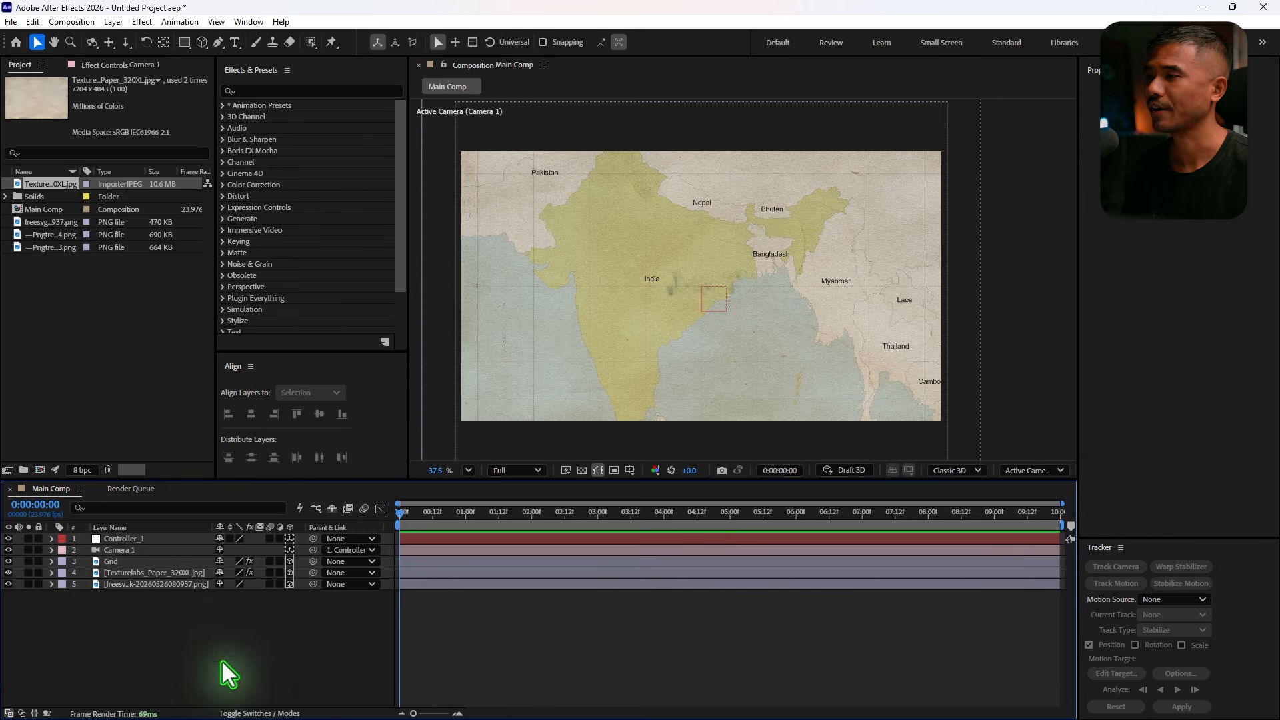
Add the title "Republic of india" over India on the map and set its font size to 177 px.
left_click(235, 42)
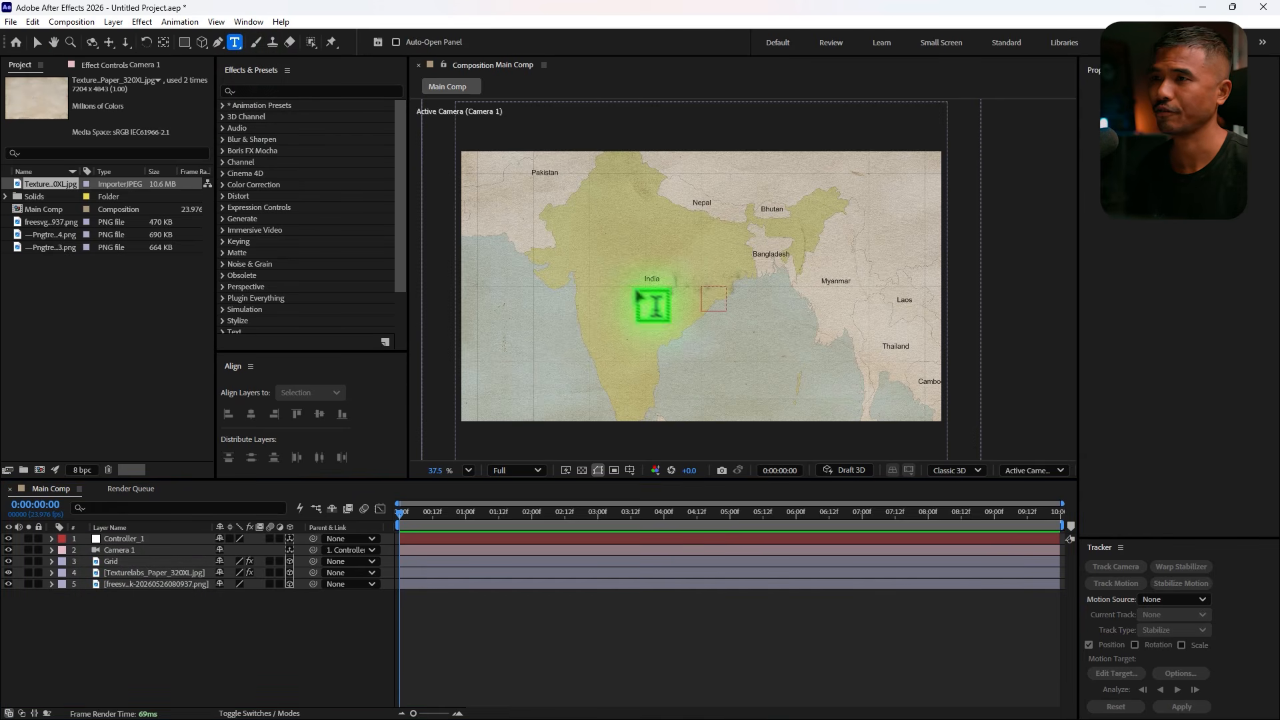
left_click(646, 290)
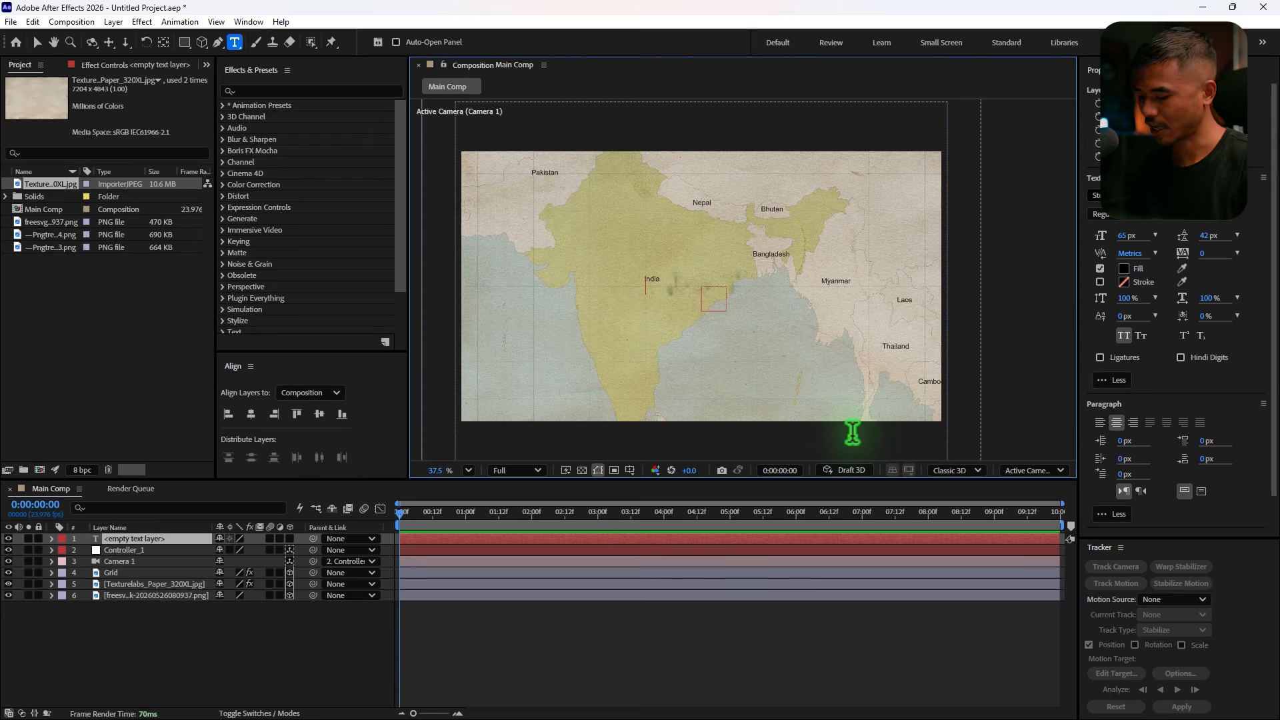
type("Republic of india")
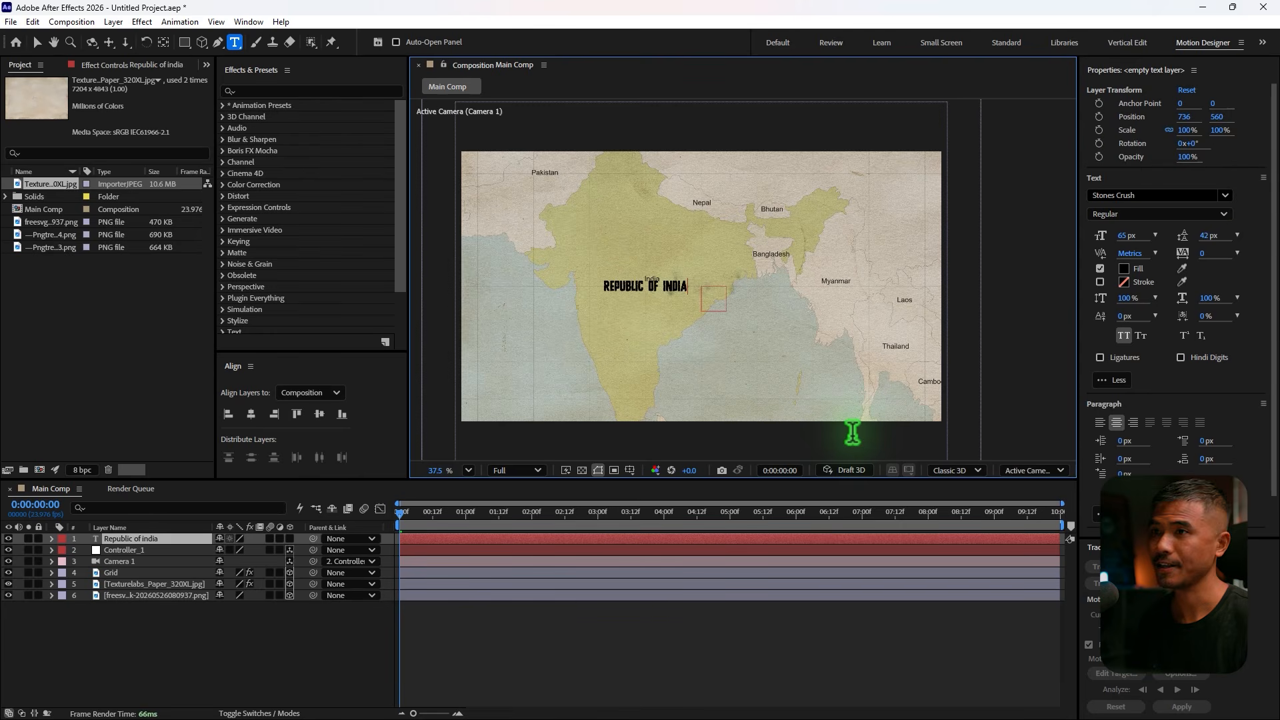
left_click(36, 42)
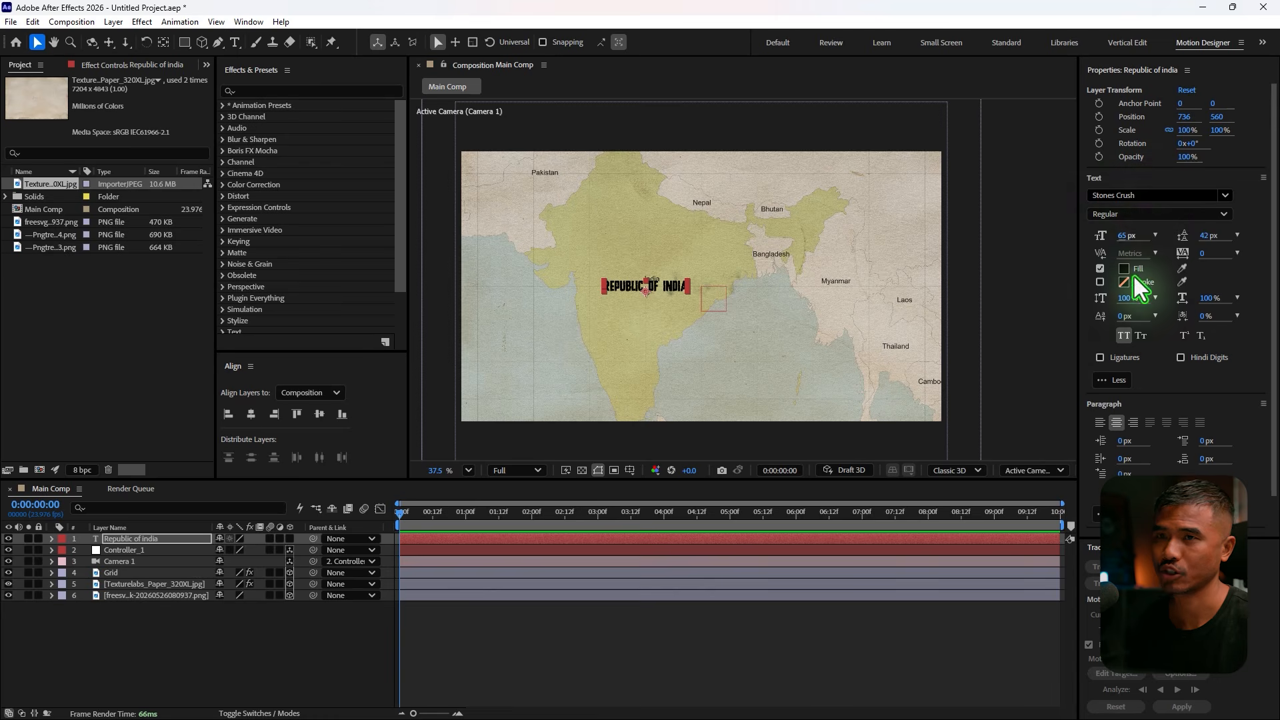
left_click_drag(1122, 237, 1200, 242)
Center the title horizontally and vertically in the composition and make its layer 3D.
left_click(251, 414)
left_click(319, 414)
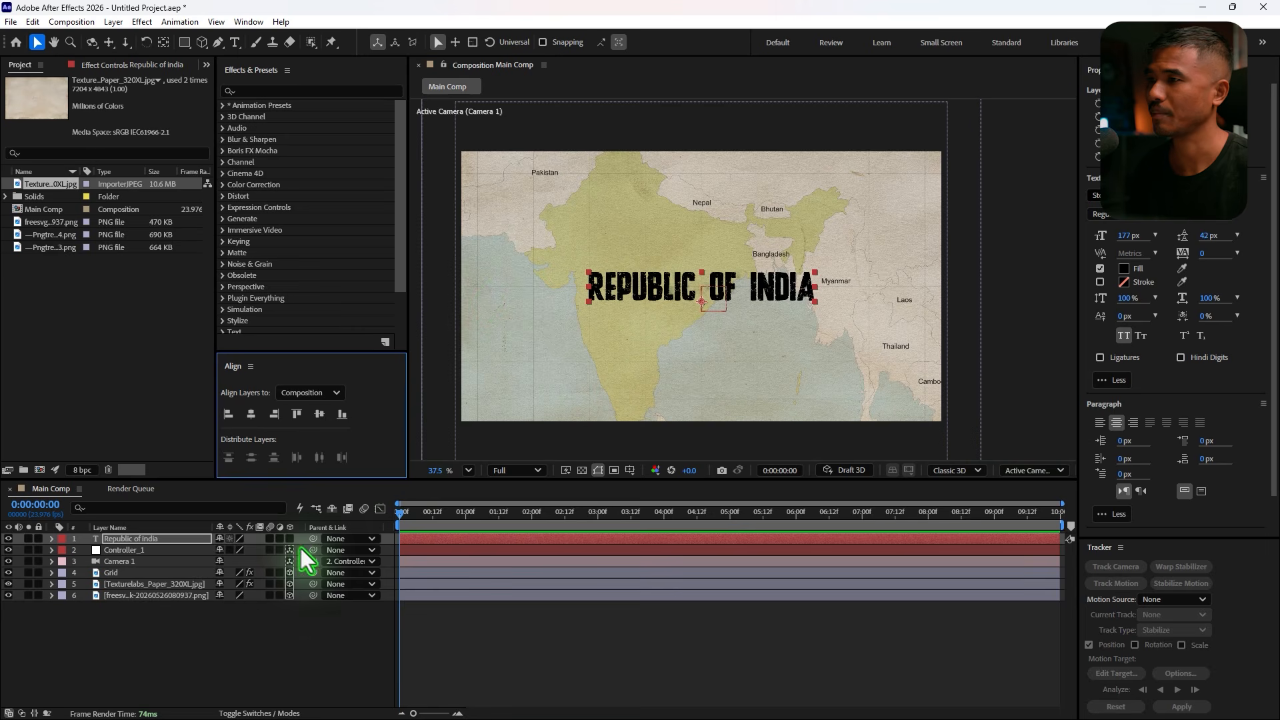
left_click(290, 539)
left_click(147, 620)
Duplicate the Republic of india text layer, move the copy above the original and change its text to "22 kms".
left_click(133, 539)
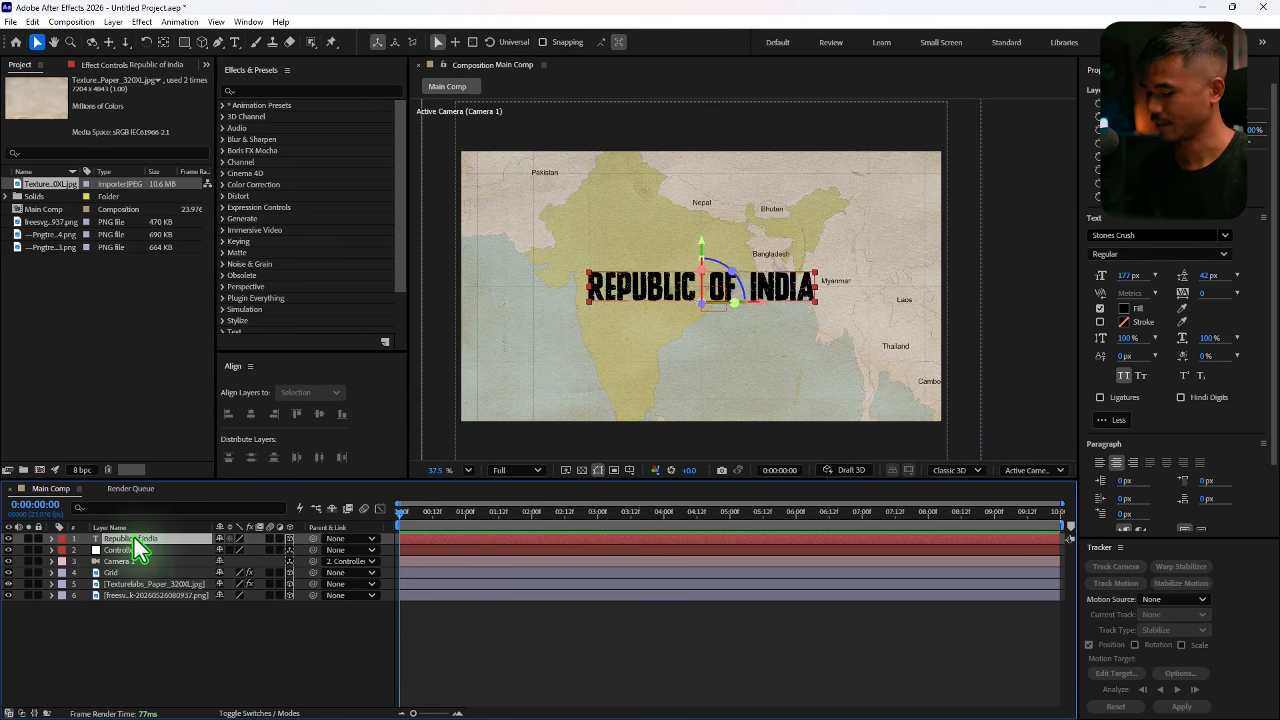
key("ctrl+d")
left_click_drag(702, 248, 702, 173)
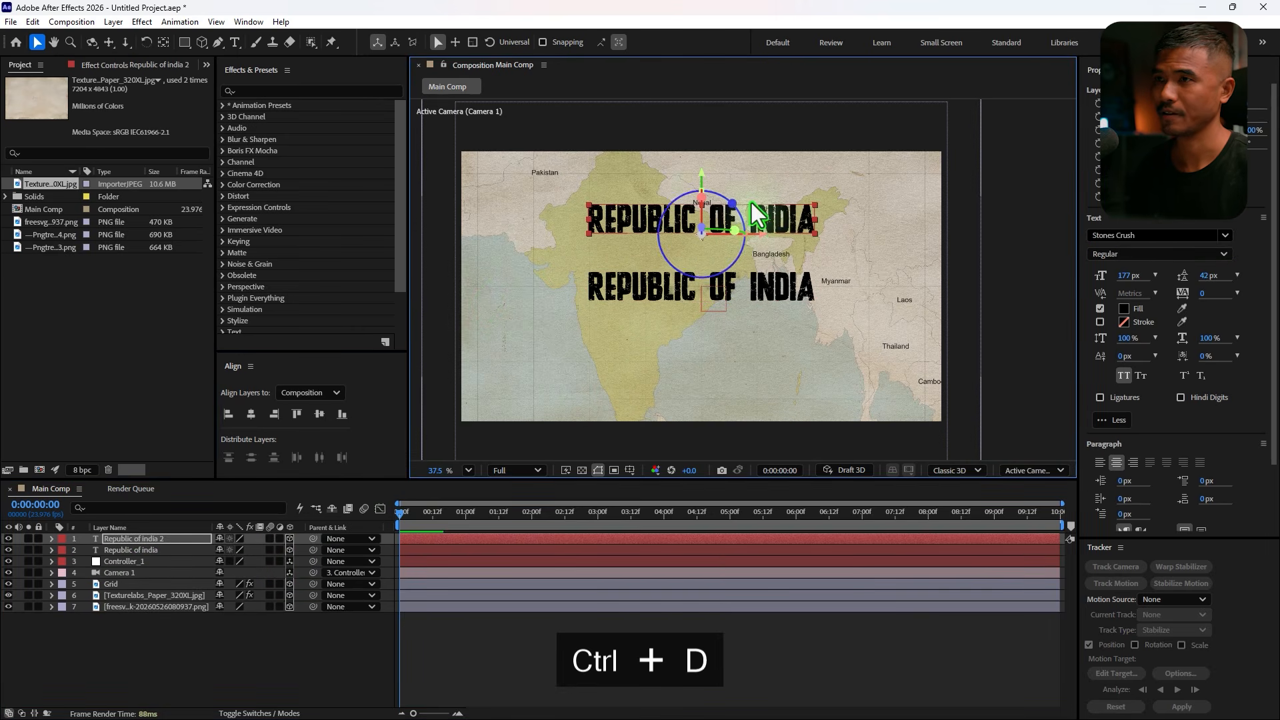
double_click(771, 218)
type("22")
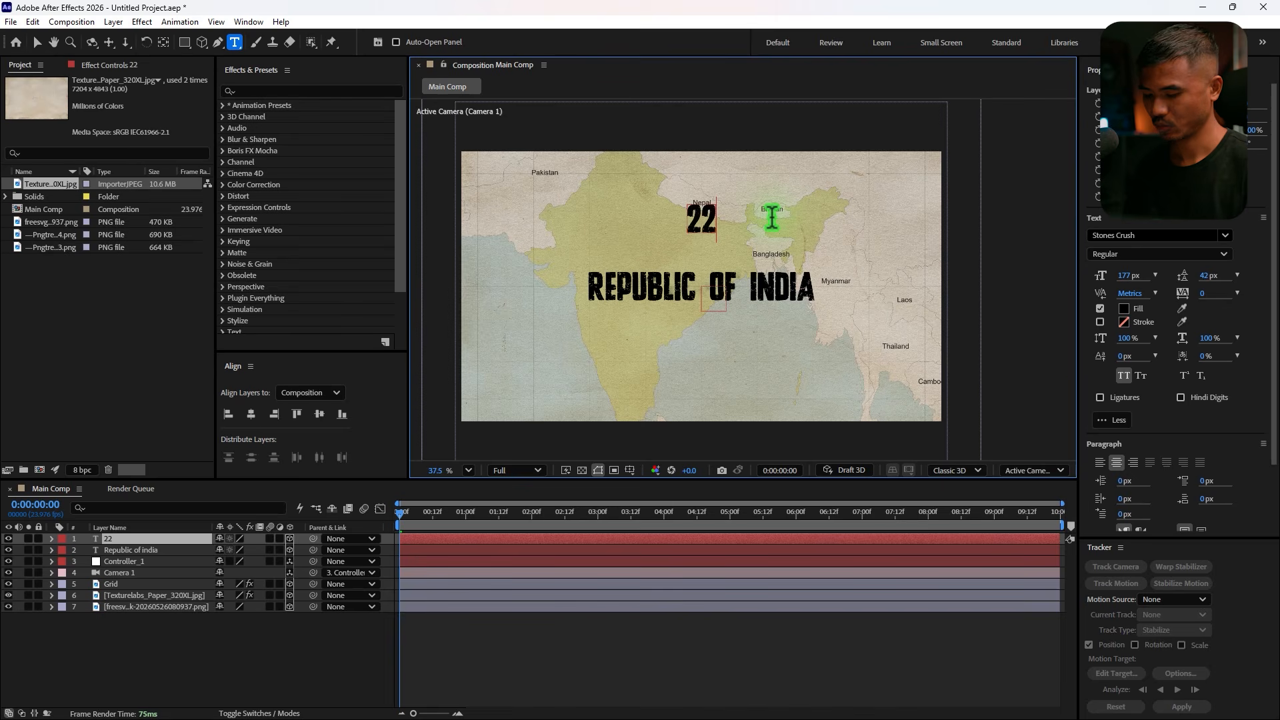
type(" km")
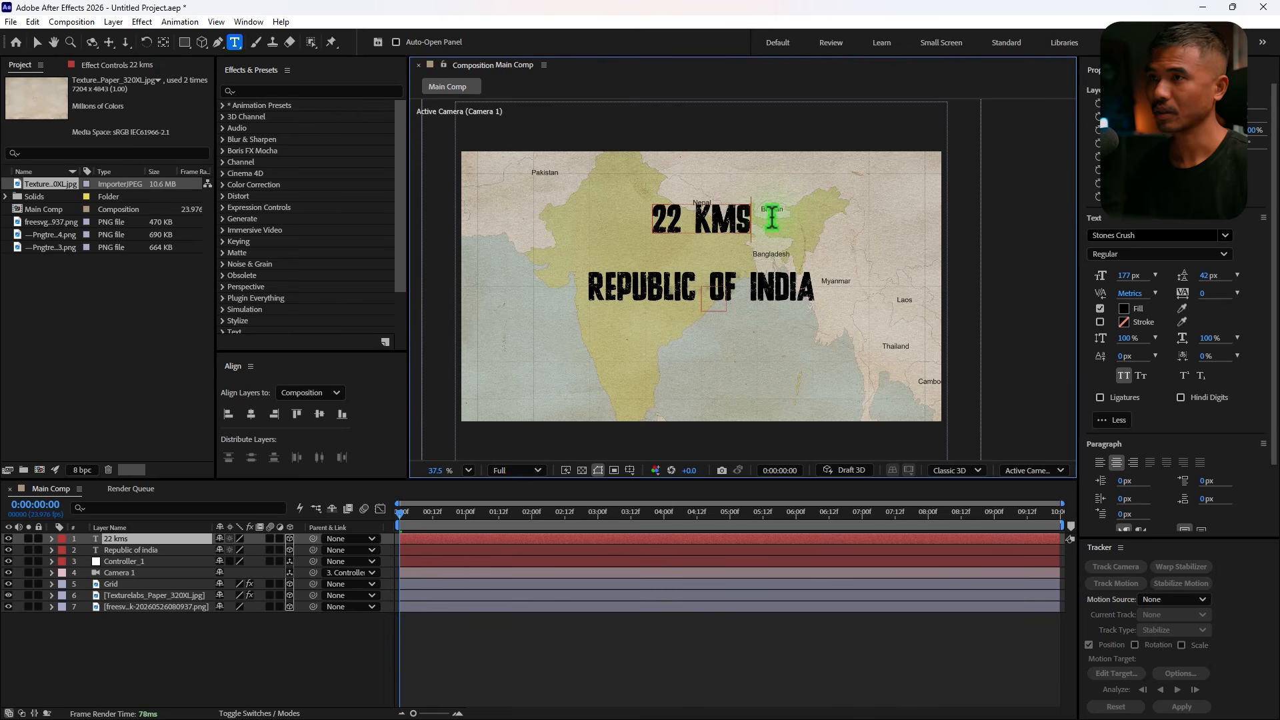
type("s")
left_click(37, 42)
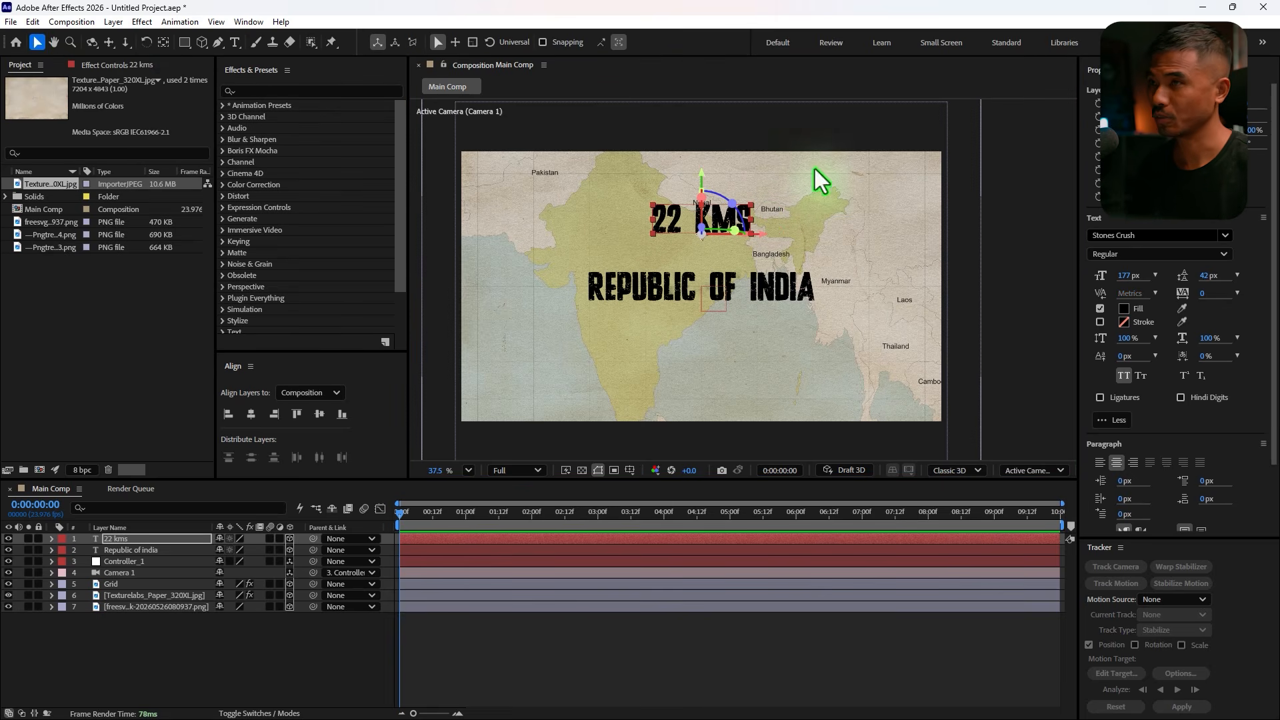
Duplicate the 22 kms layer, change the copy to "siliguri corridor" at 78 px and place it directly beneath 22 kms.
key("ctrl+d")
left_click_drag(698, 177, 729, 260)
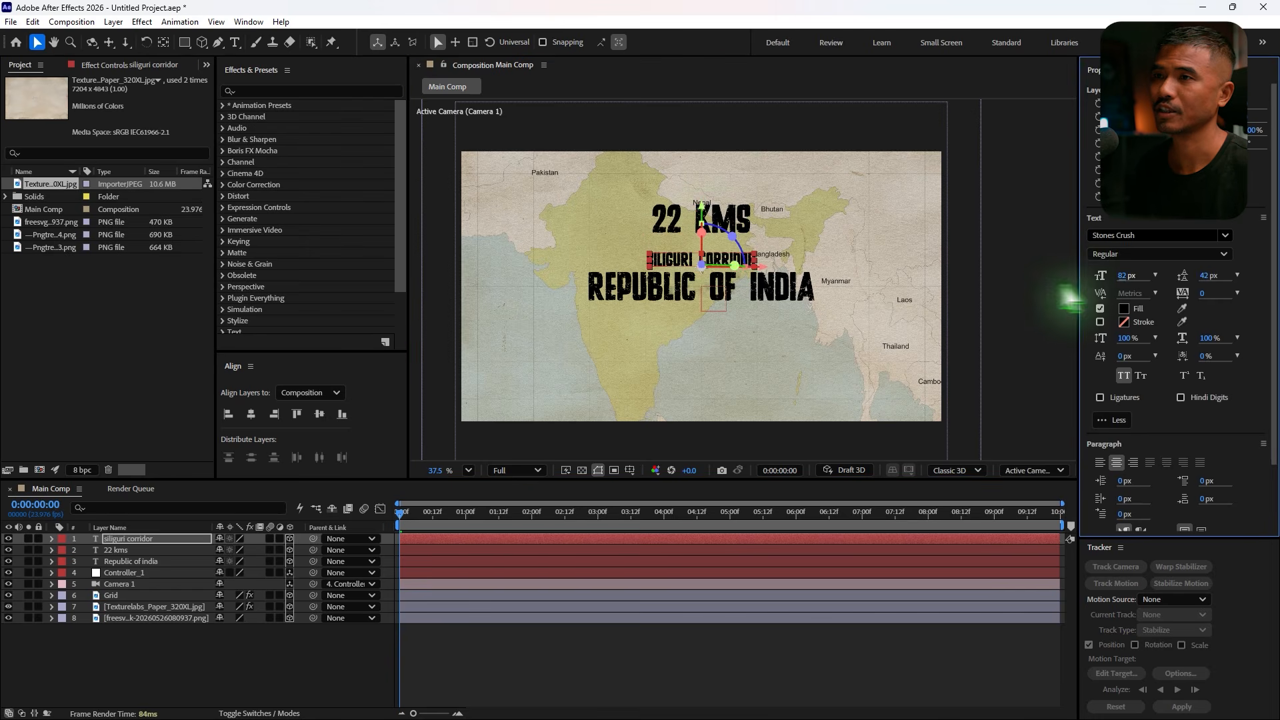
scroll(680, 209, "up", 5)
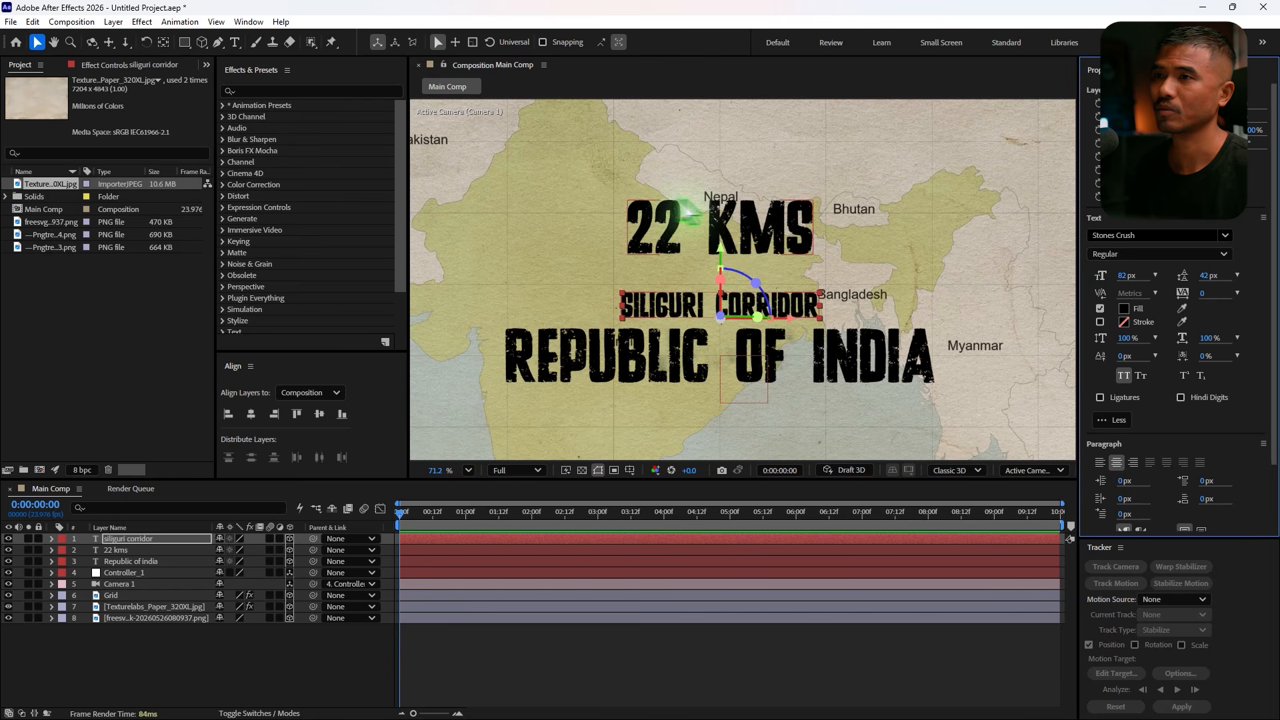
left_click_drag(722, 266, 723, 233)
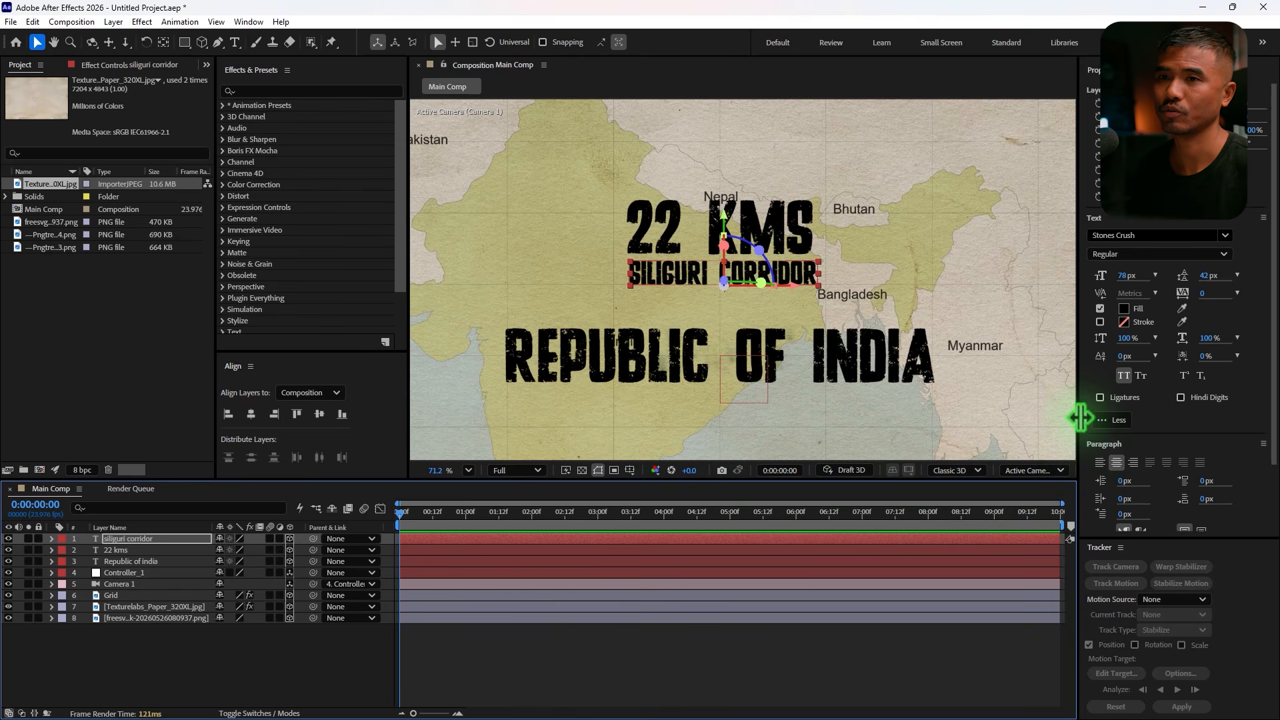
Enlarge the composition viewer to full window size and switch it to the 2 Views layout.
left_click_drag(1078, 419, 1145, 454)
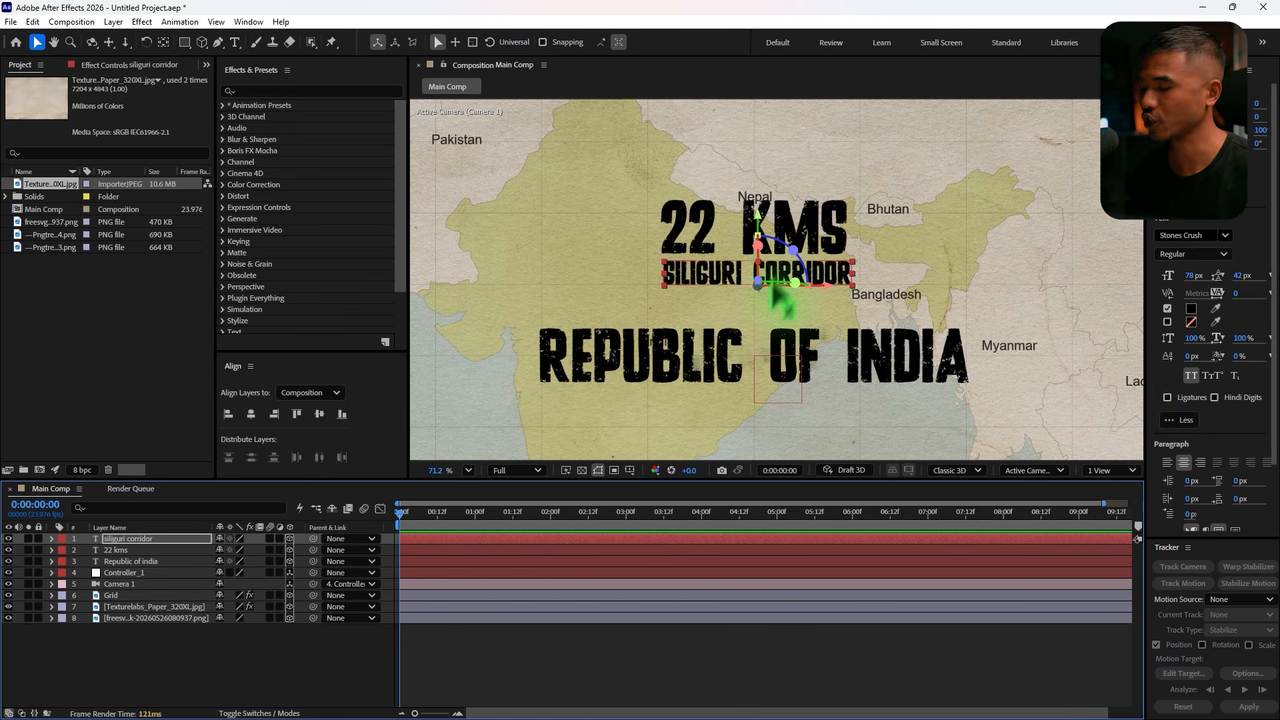
key("grave")
scroll(849, 551, "up", 1)
left_click_drag(831, 523, 814, 323)
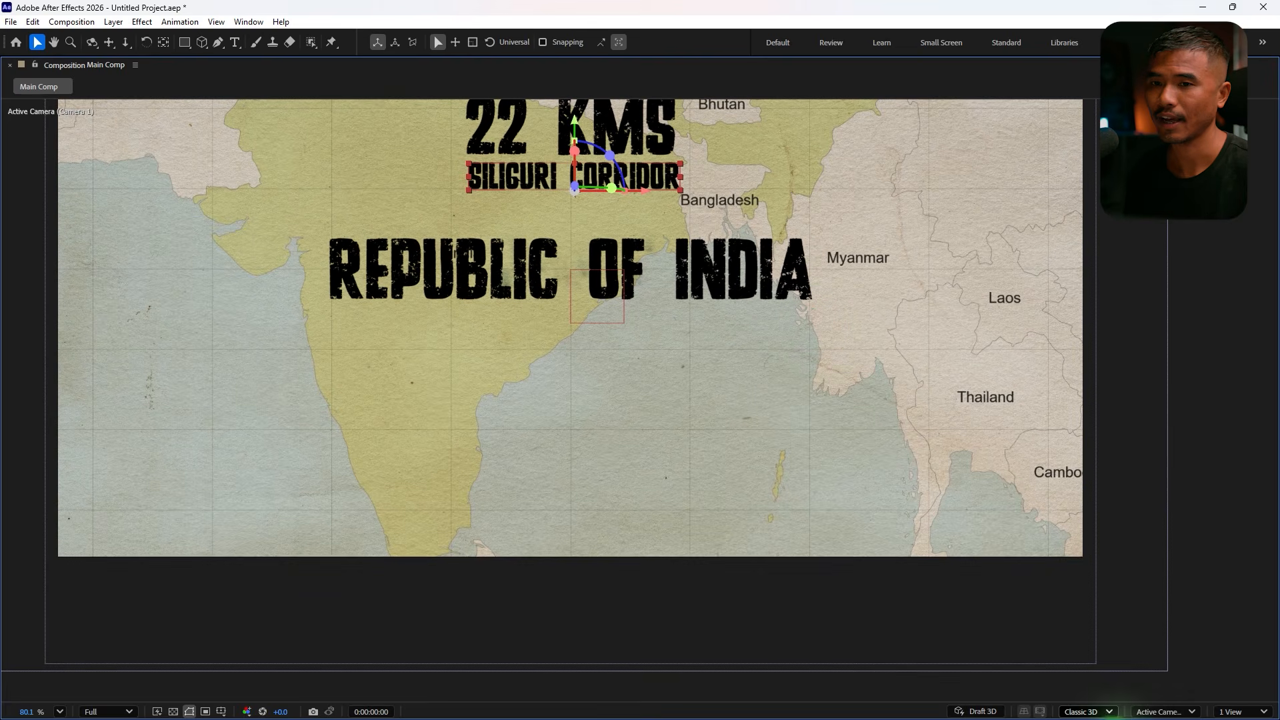
left_click(1262, 714)
left_click(1221, 657)
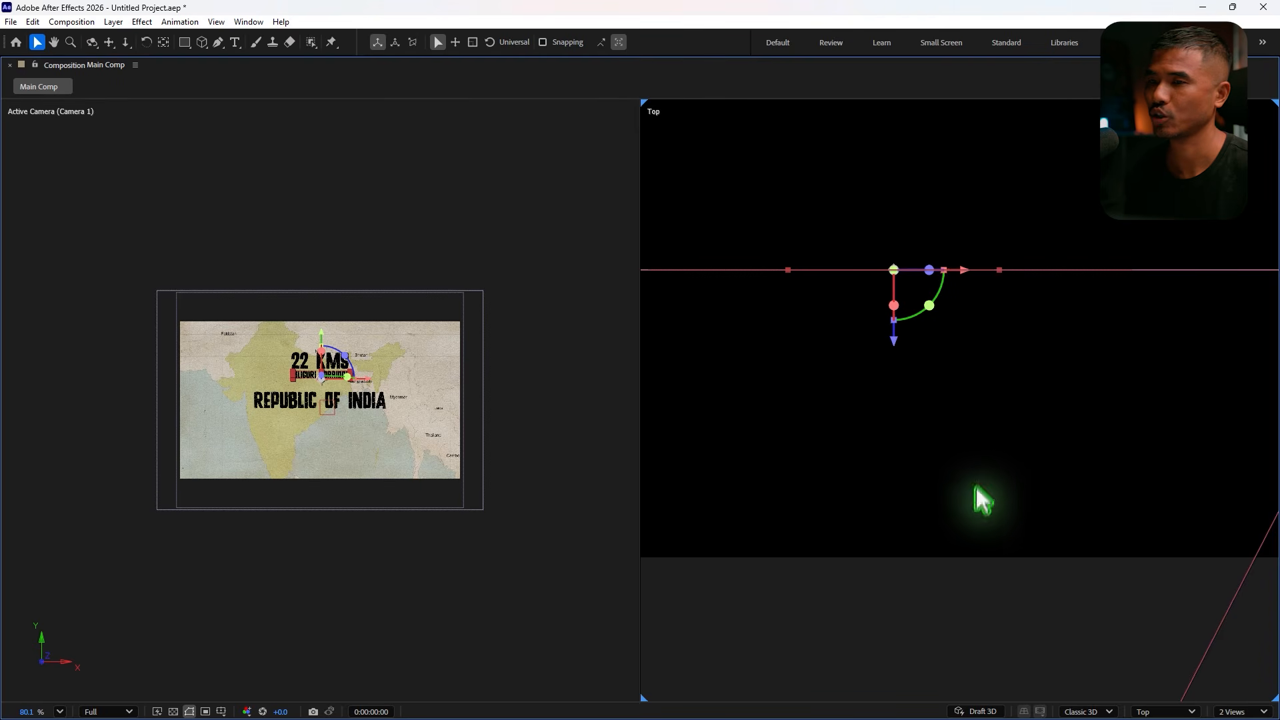
Move the Republic of india title along Z toward the camera in the Top view and compare both views.
left_click(370, 403)
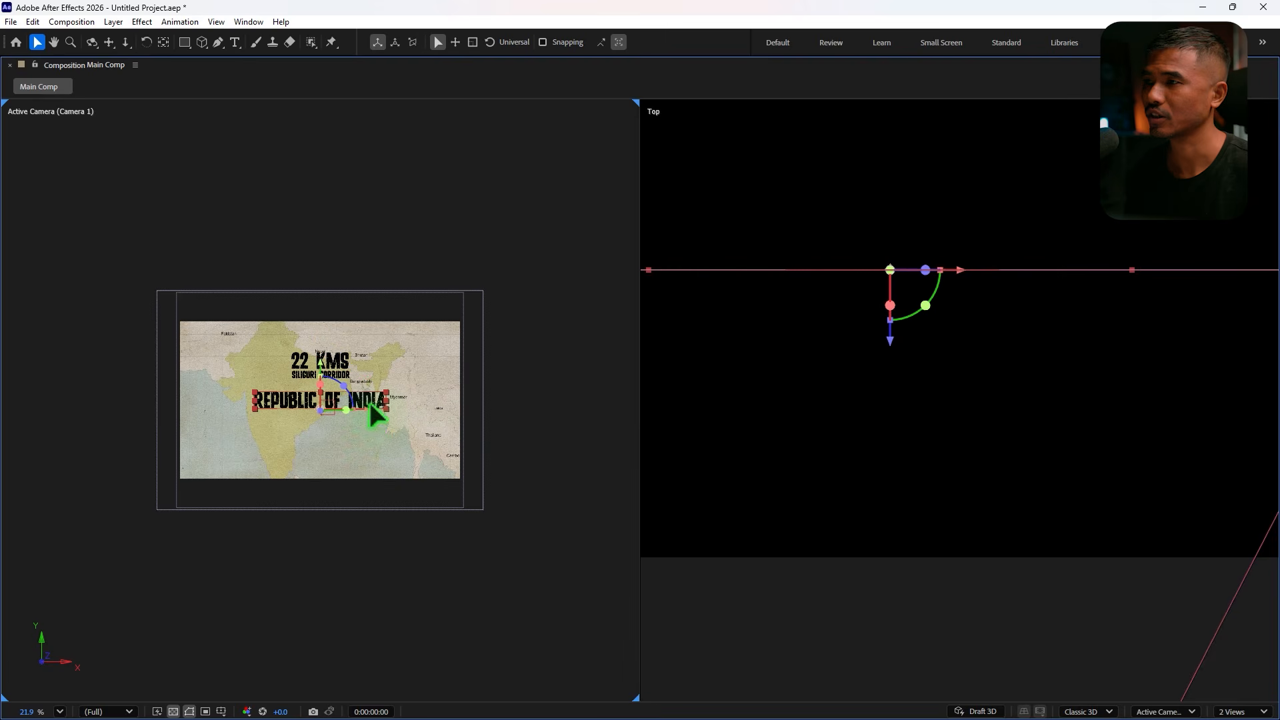
scroll(947, 422, "down", 7)
left_click_drag(985, 504, 959, 332)
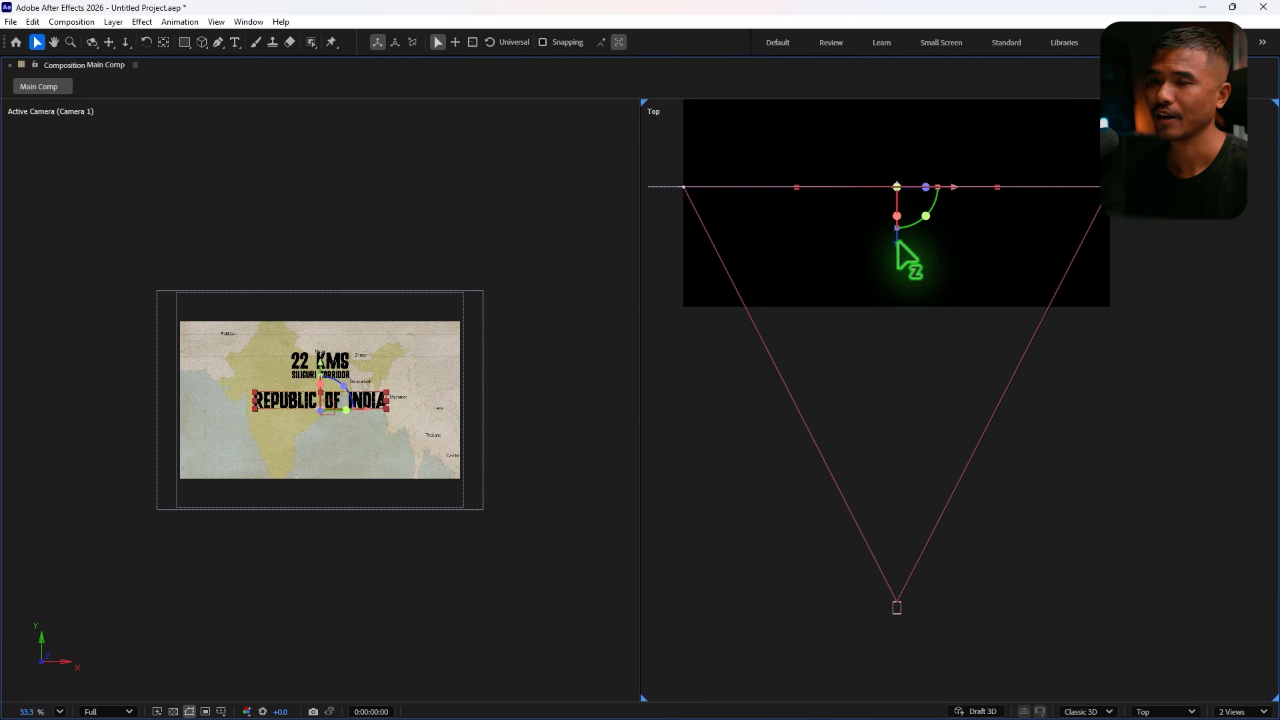
left_click_drag(898, 250, 912, 410)
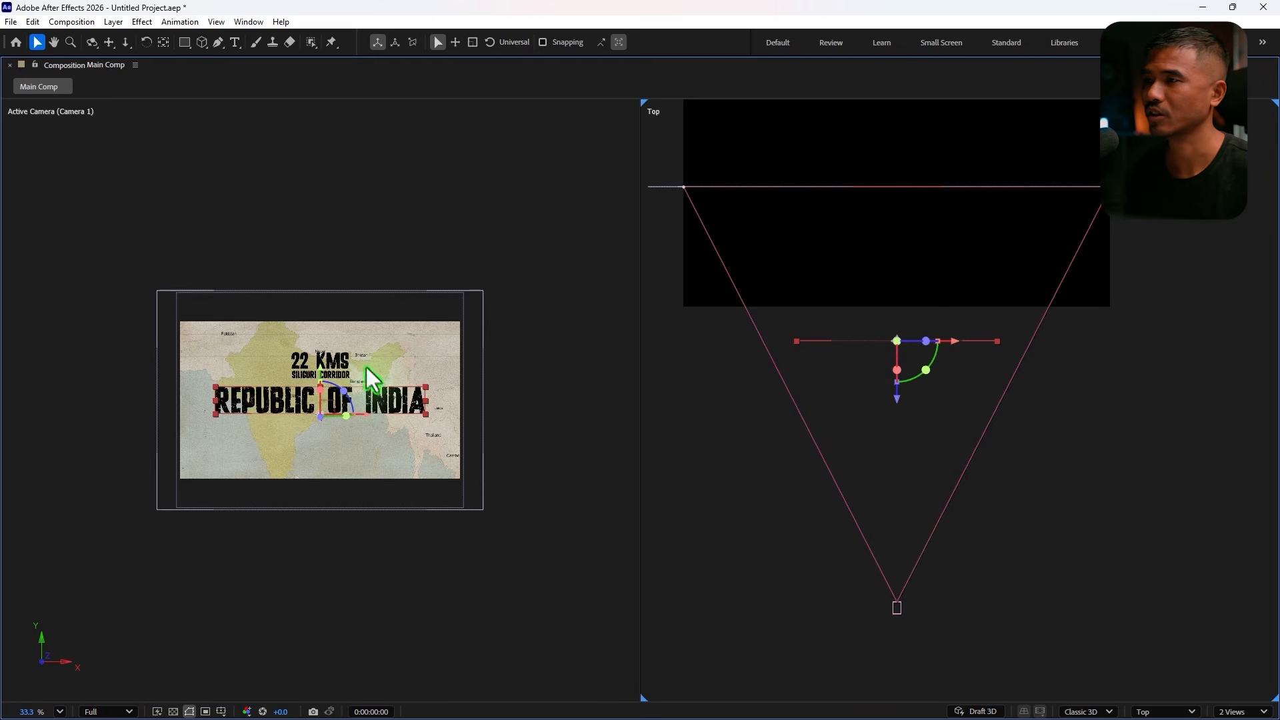
scroll(364, 367, "up", 3)
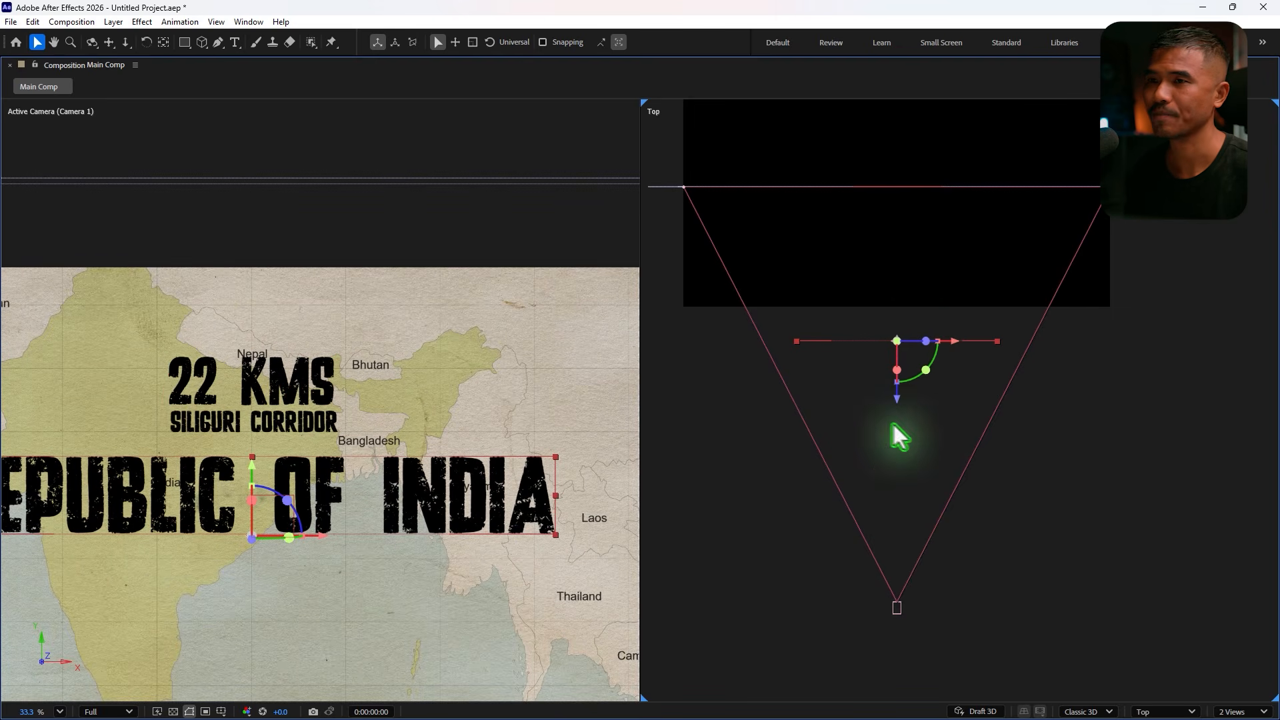
scroll(894, 434, "down", 2)
Return to the 1 View layout, restore the full workspace and fit the composition in the viewer.
left_click(1243, 712)
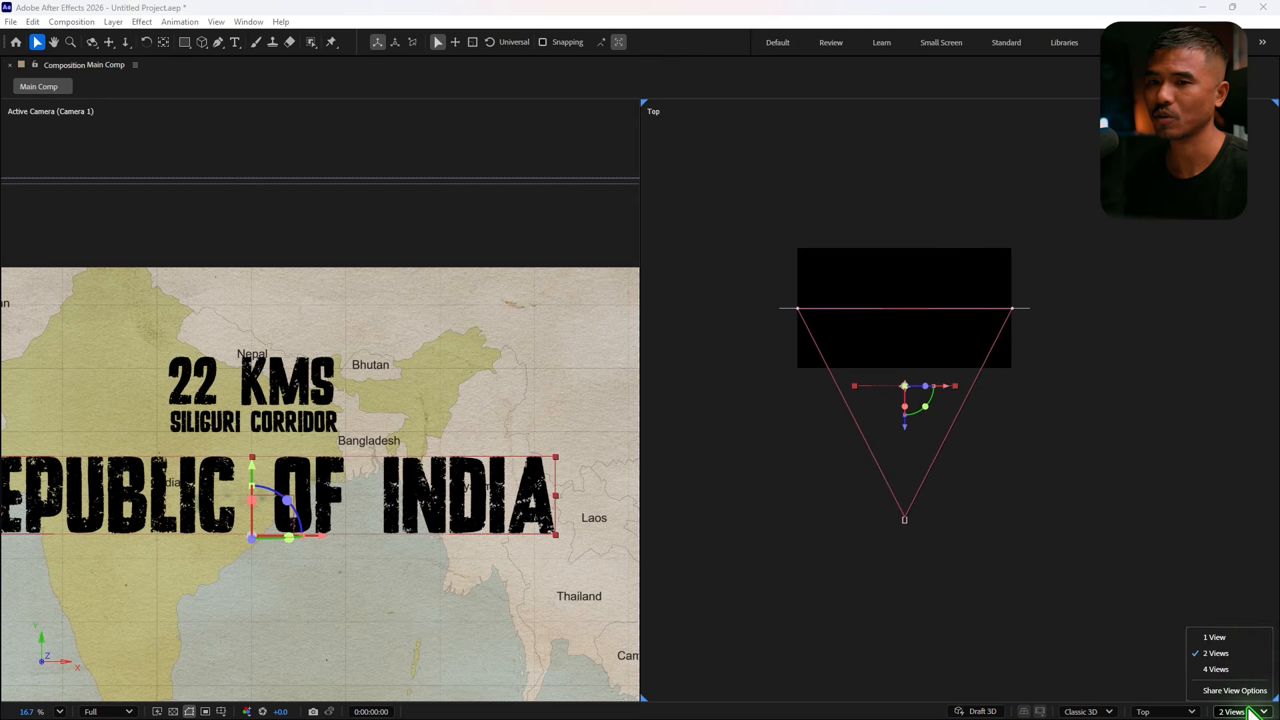
left_click(1230, 640)
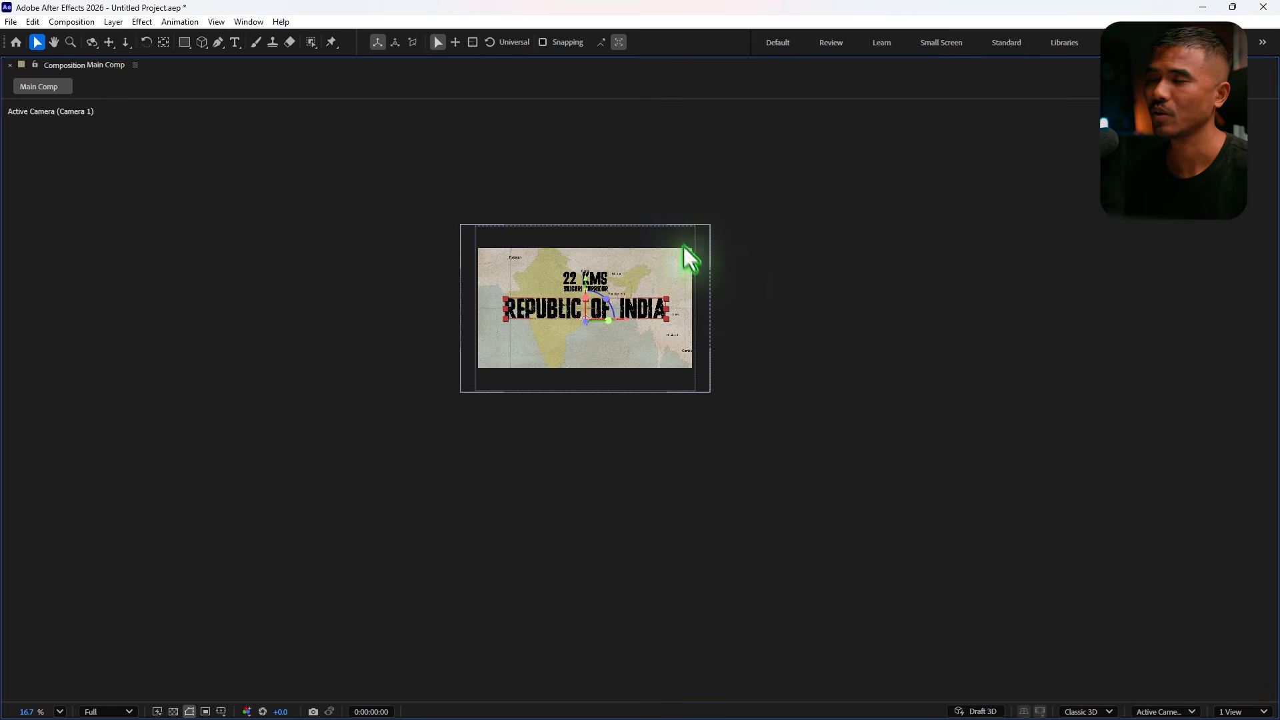
key("grave")
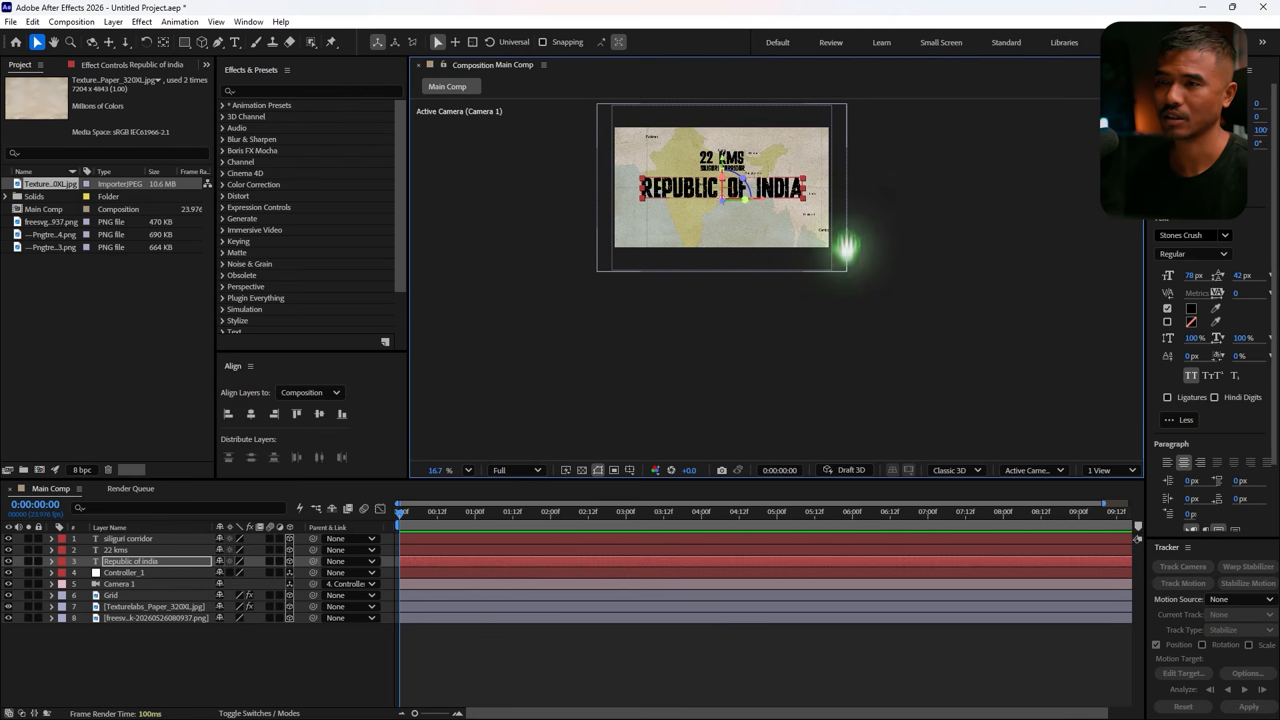
scroll(814, 340, "up", 2)
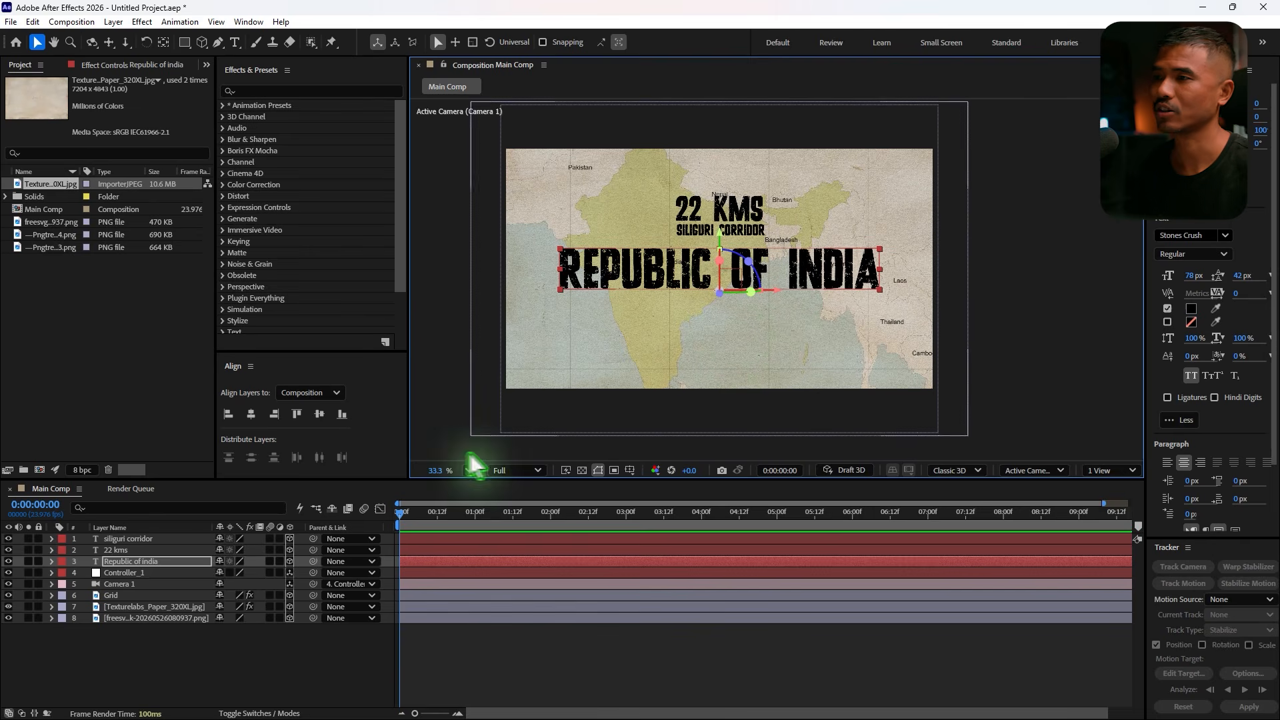
left_click(469, 471)
left_click(482, 206)
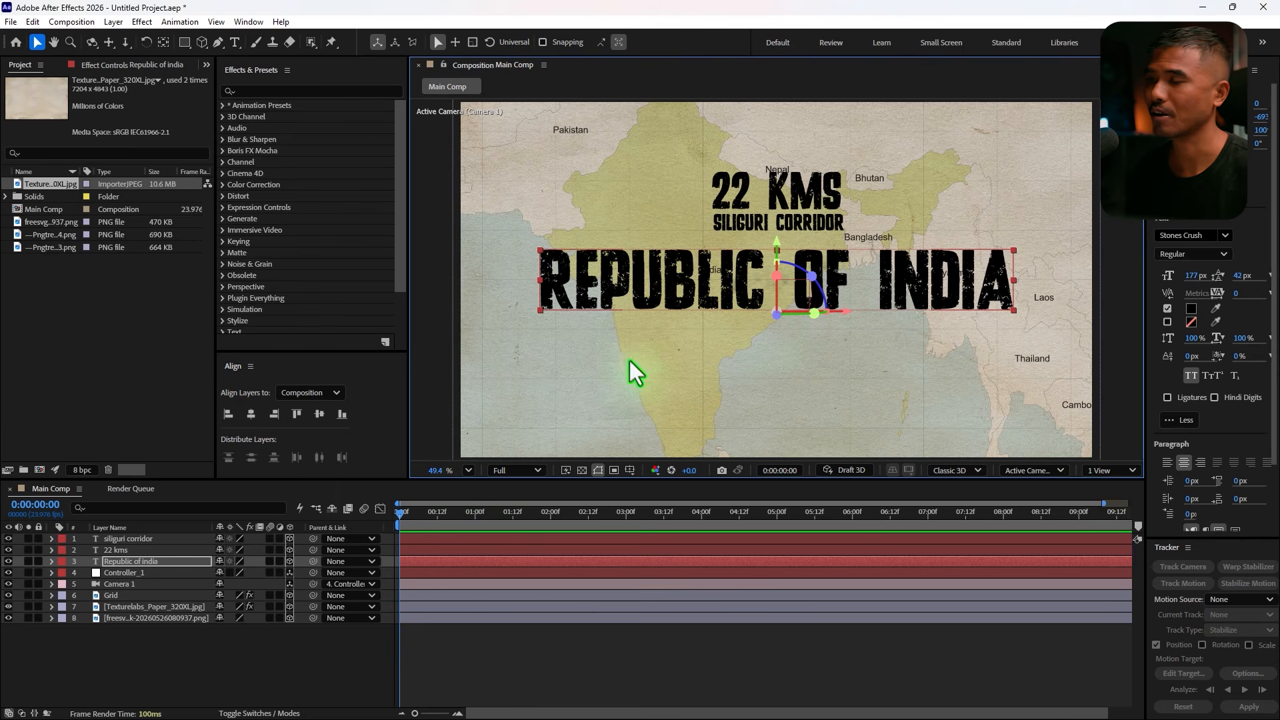
Move the Controller_1 and Camera 1 layers together to the top of the layer stack.
left_click(126, 586)
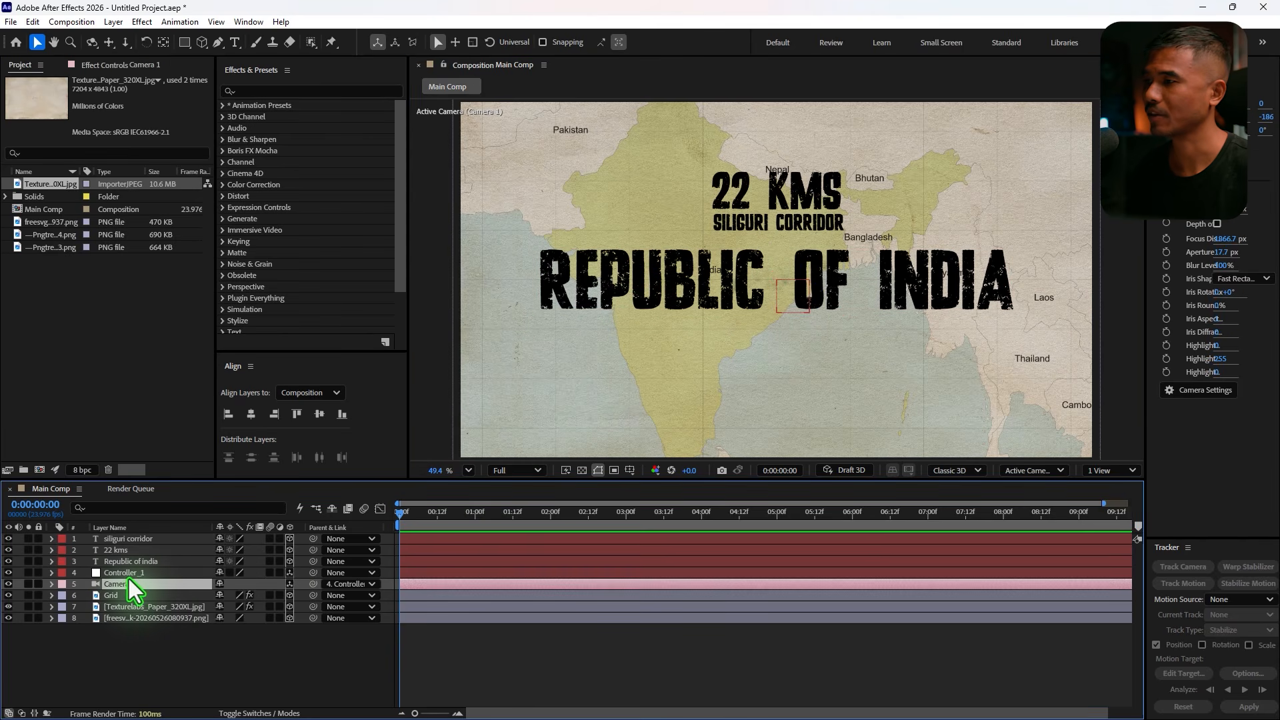
left_click(129, 574, "shift")
left_click_drag(131, 577, 141, 541)
left_click(502, 654)
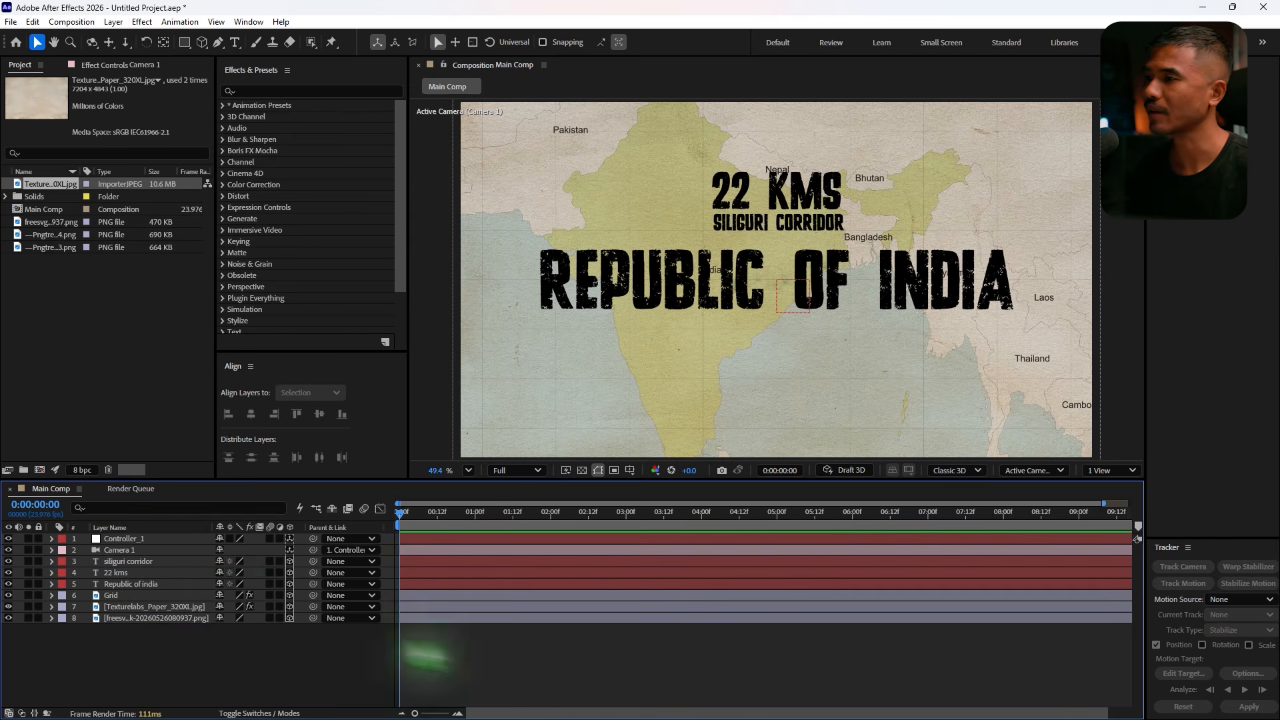
Cycle through the camera tools with Camera 1 selected, ending on Dolly, and test a dolly move toward the map before undoing it.
left_click(134, 552)
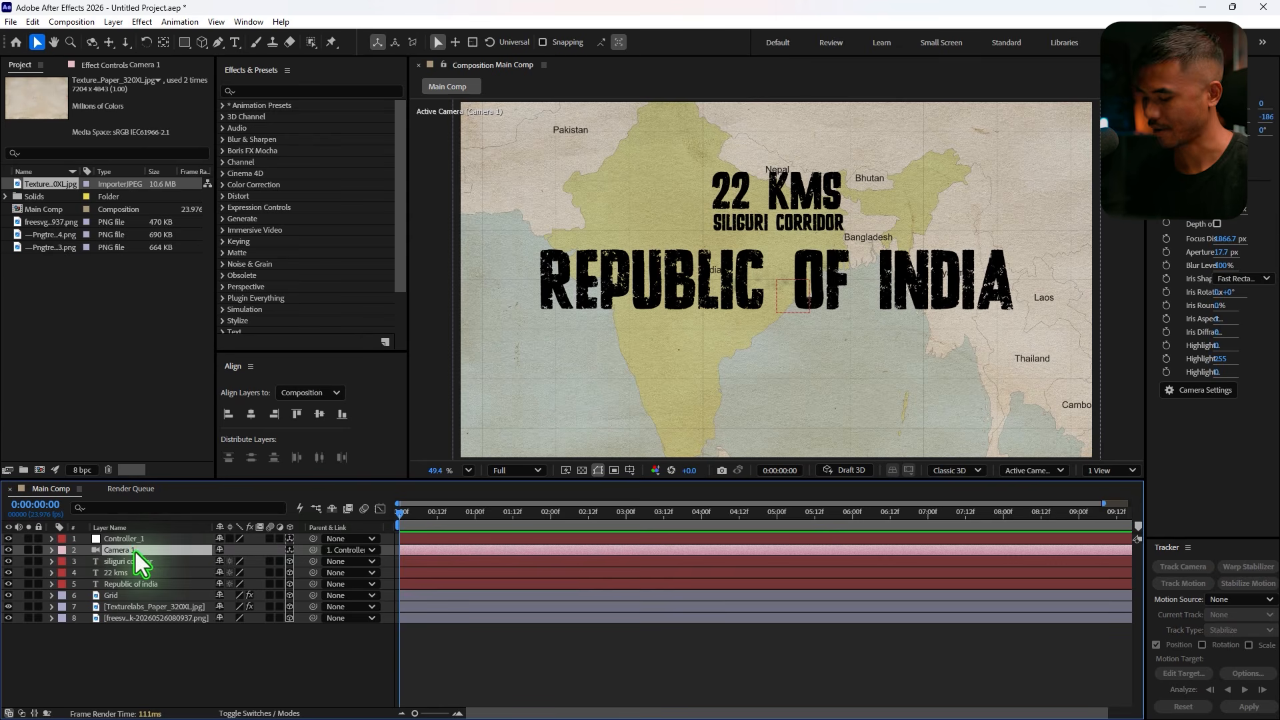
key("c")
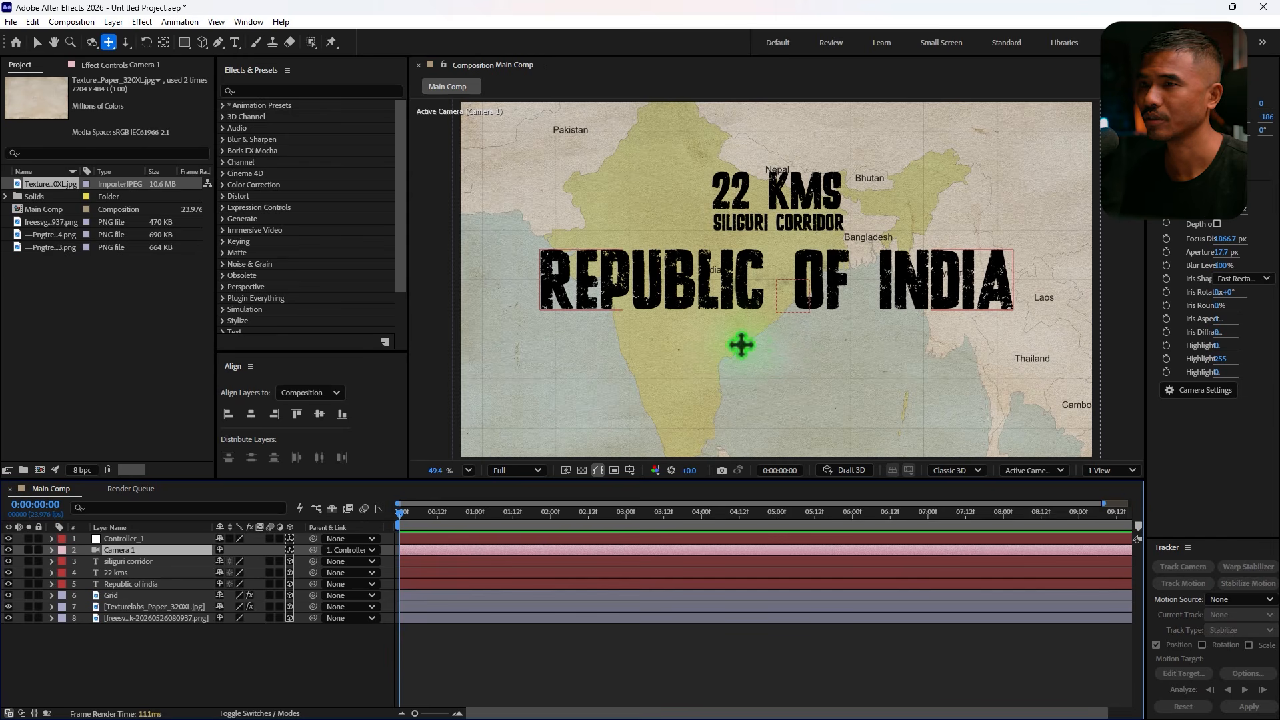
key("c")
key("c")
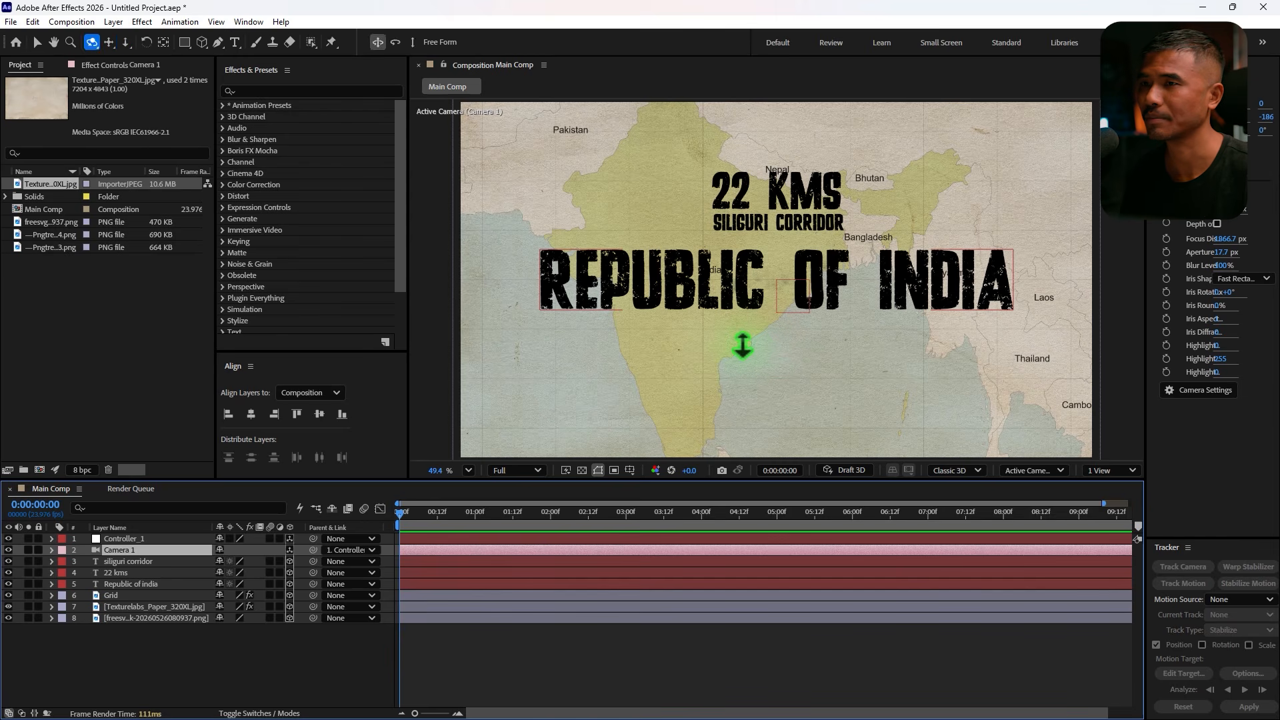
key("c")
key("c")
key("c")
key("c")
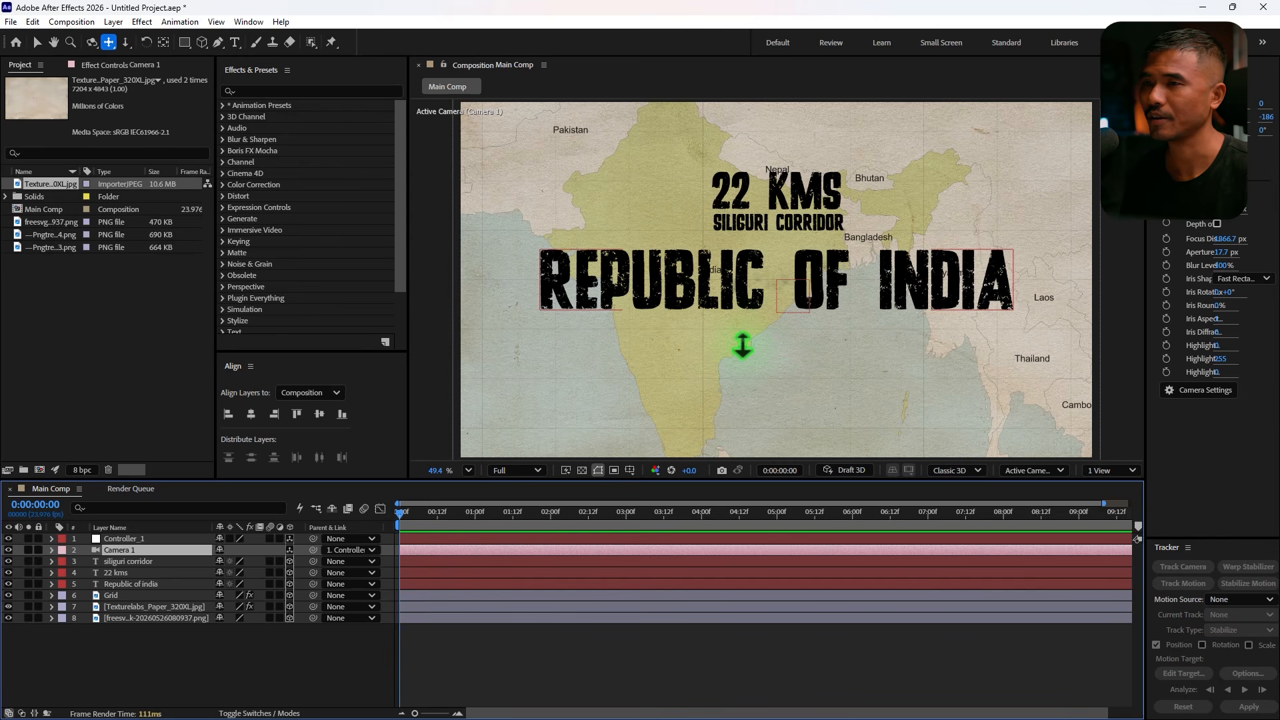
key("c")
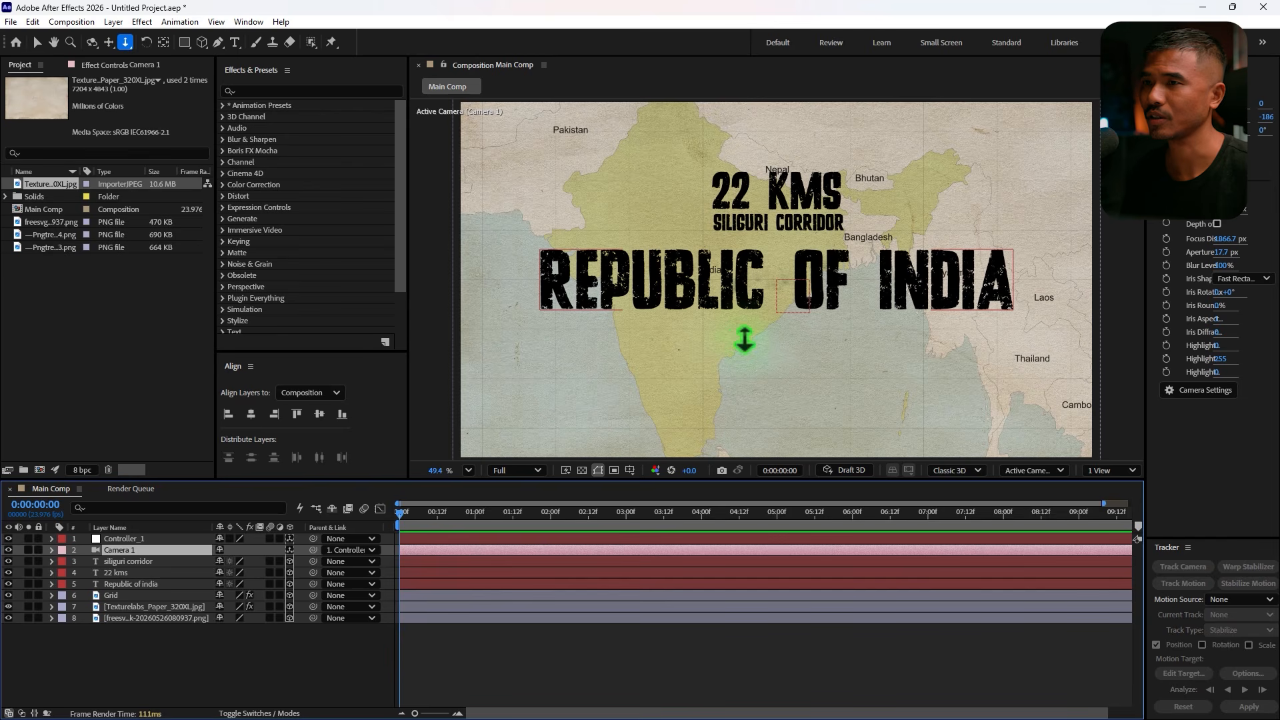
left_click_drag(794, 227, 809, 131)
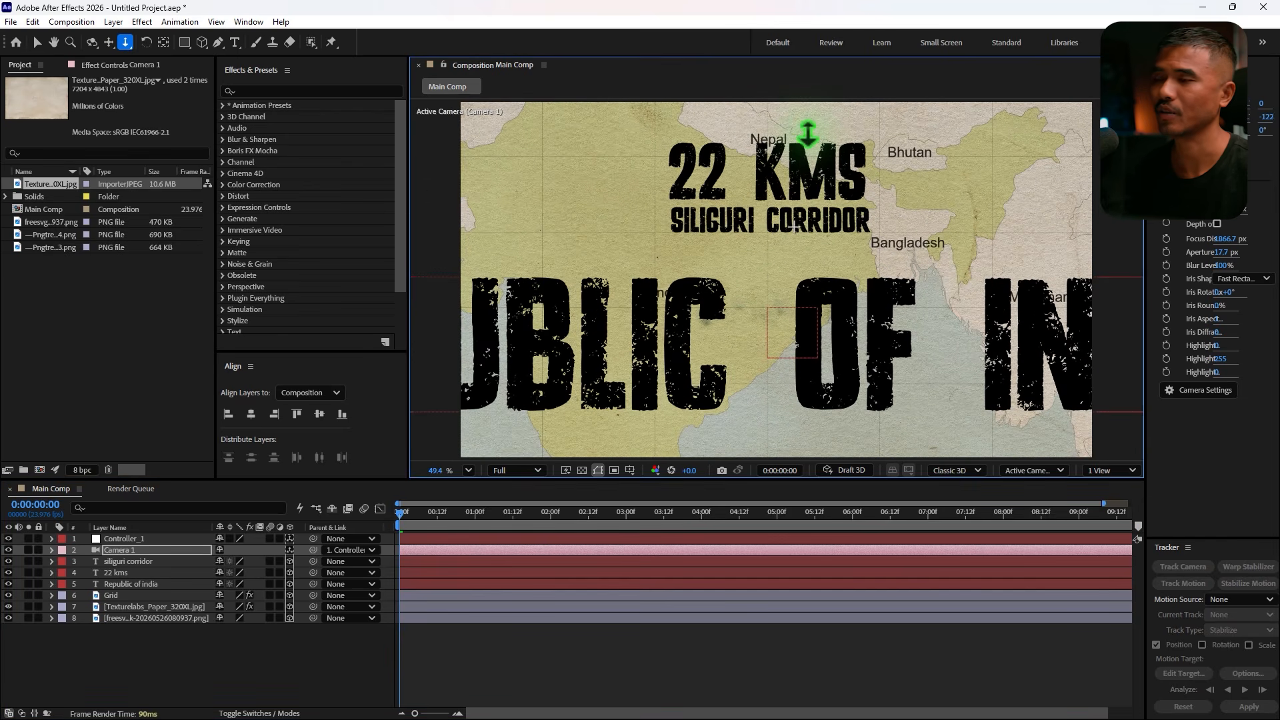
key("ctrl+z")
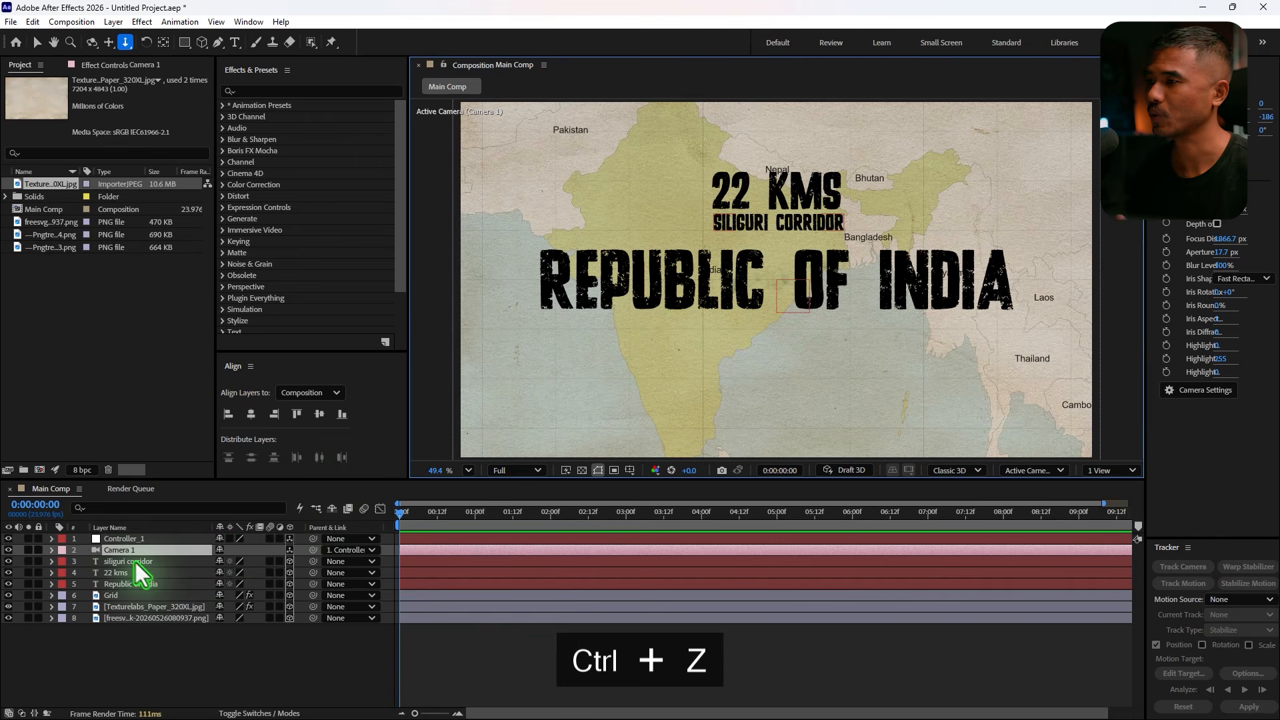
Reveal Camera 1's Point of Interest and Position and keyframe both at 0:00:00:00.
key("p")
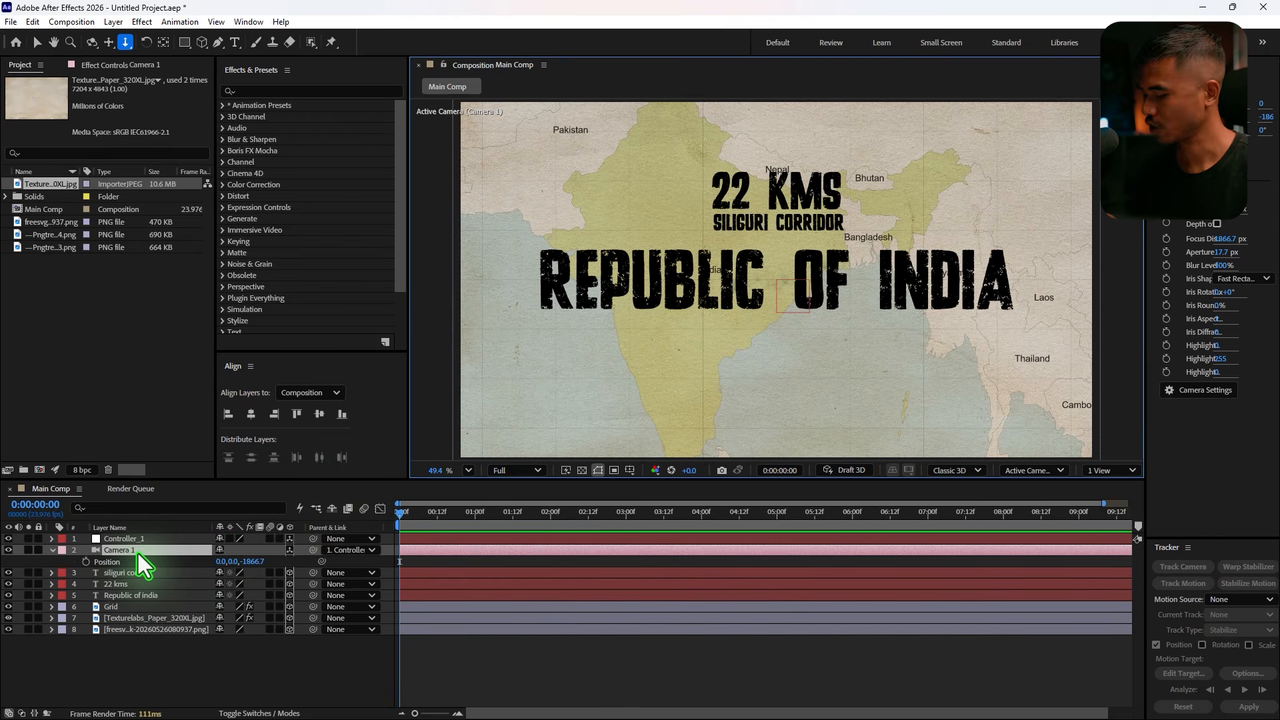
key("shift+a")
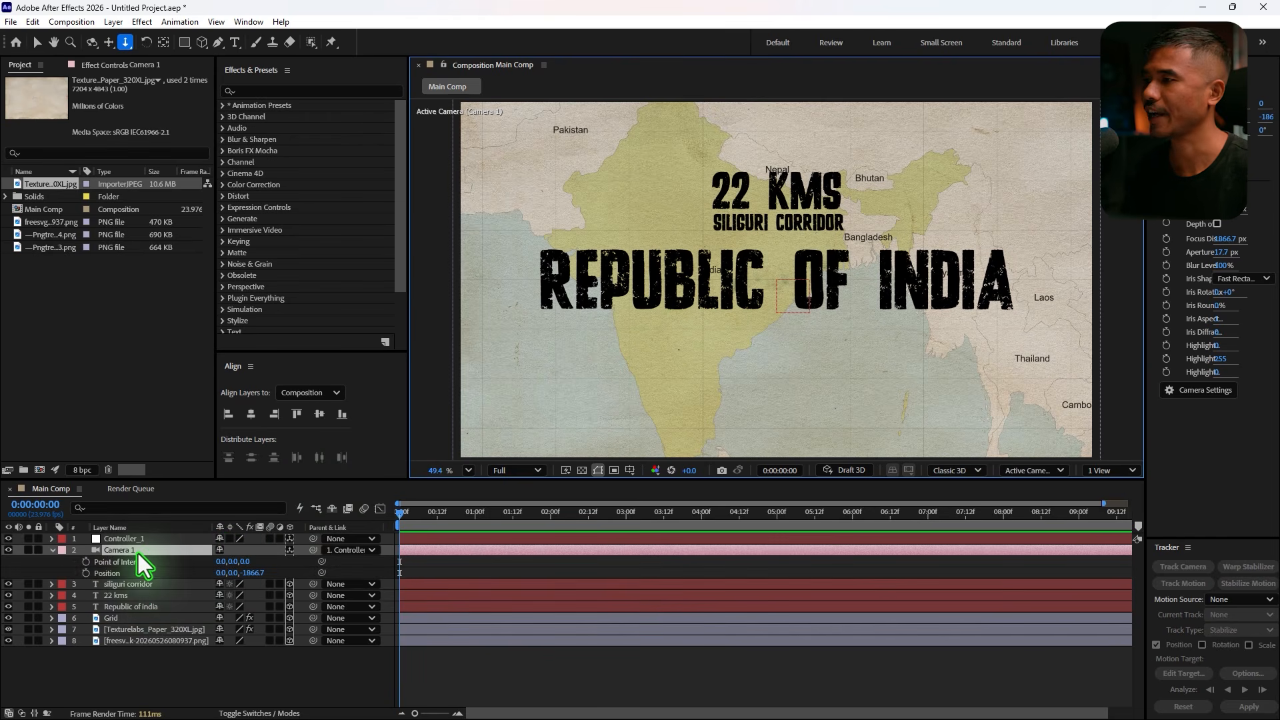
left_click(86, 562)
left_click(86, 573)
At 0:00:05:13, dolly Camera 1 in toward the titles to a Z position of about -1150.
left_click_drag(406, 520, 822, 580)
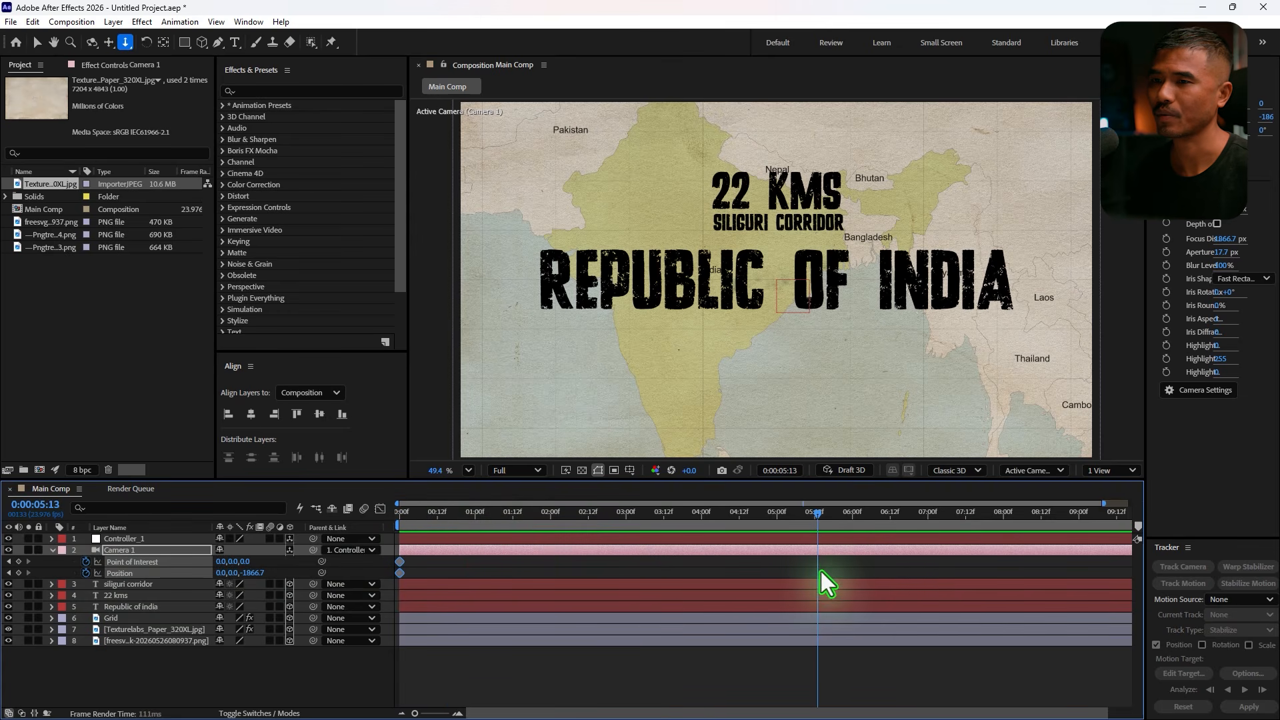
left_click_drag(802, 223, 811, 194)
key("comma")
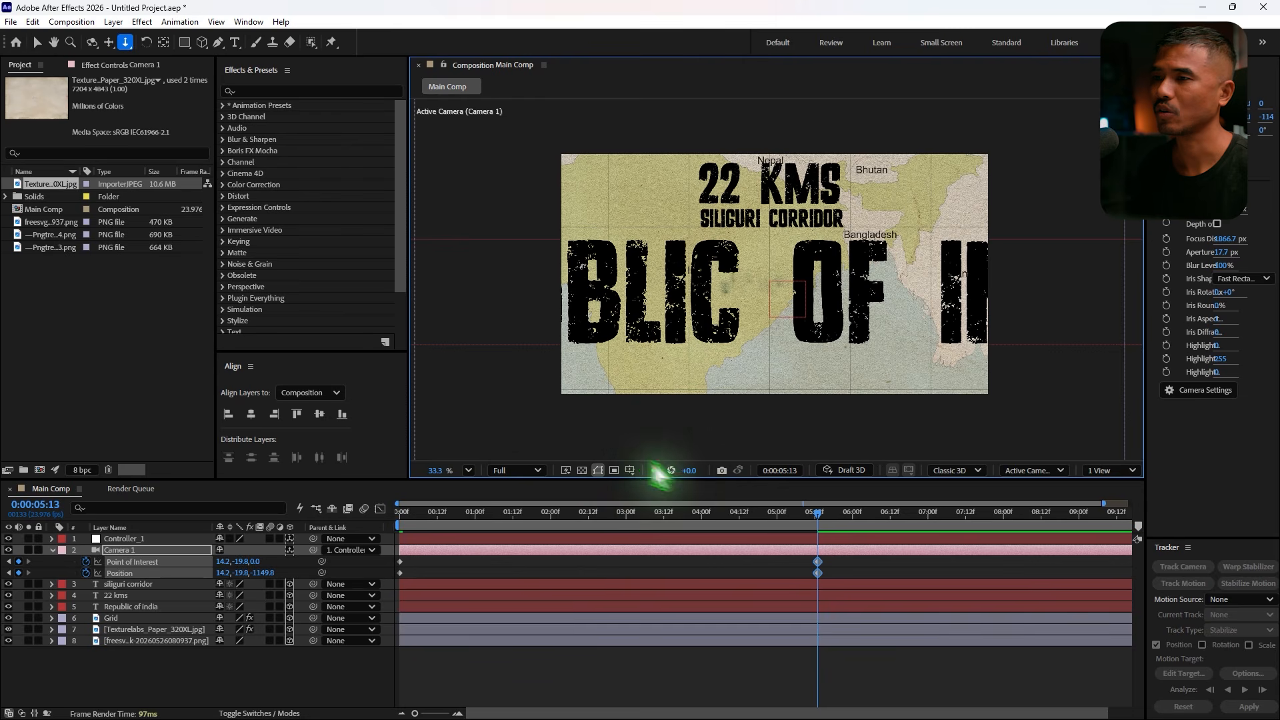
Show the Title/Action Safe guides and dolly Camera 1 further in to a Z position of about -688.
left_click(630, 471)
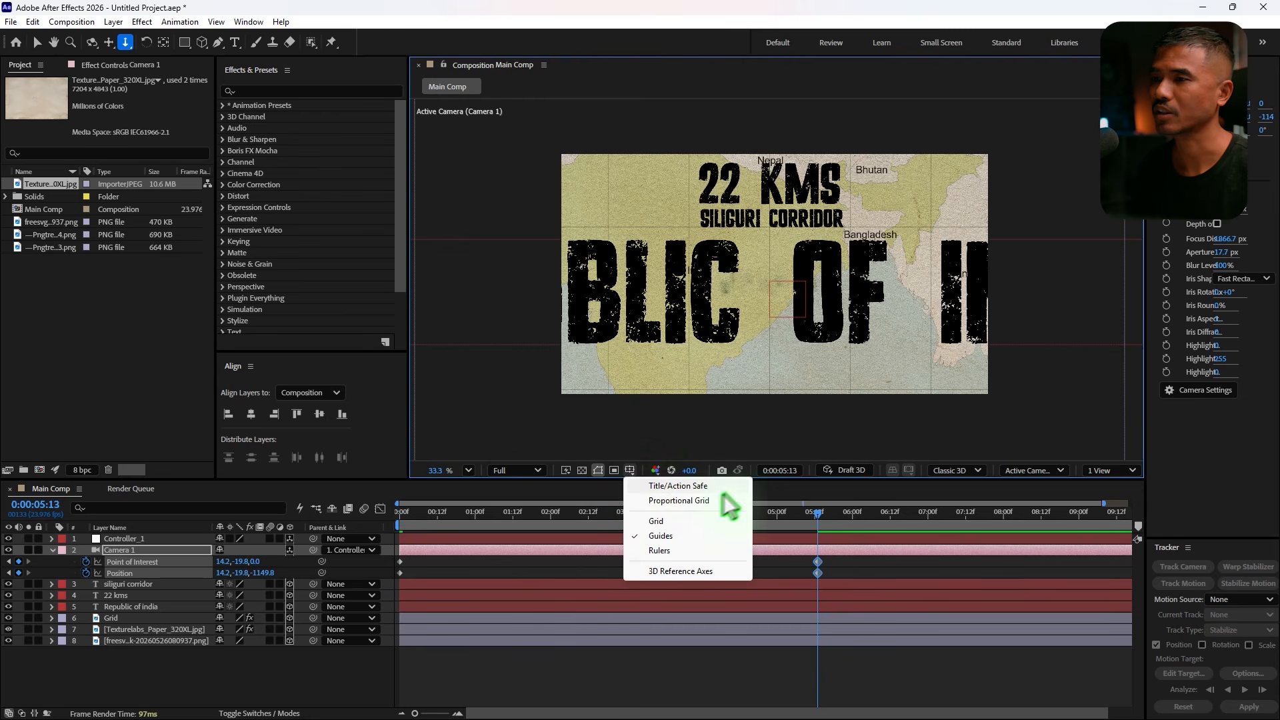
left_click(678, 486)
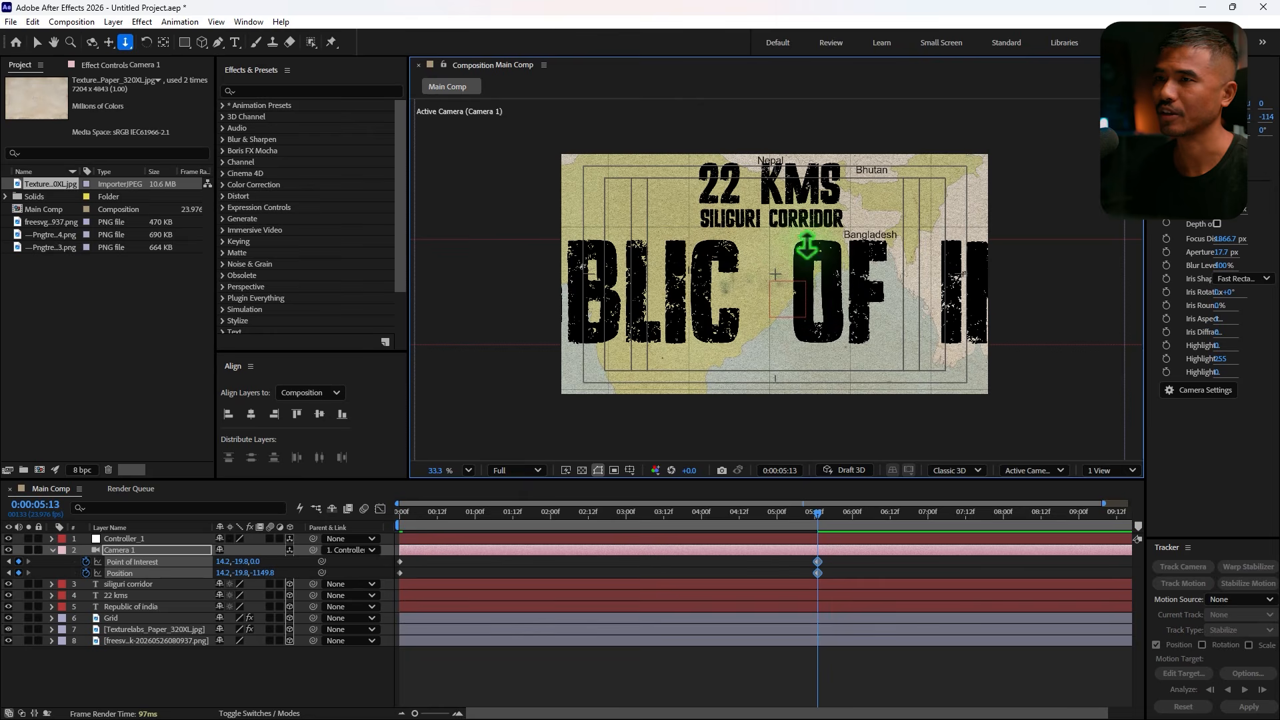
left_click_drag(807, 226, 822, 162)
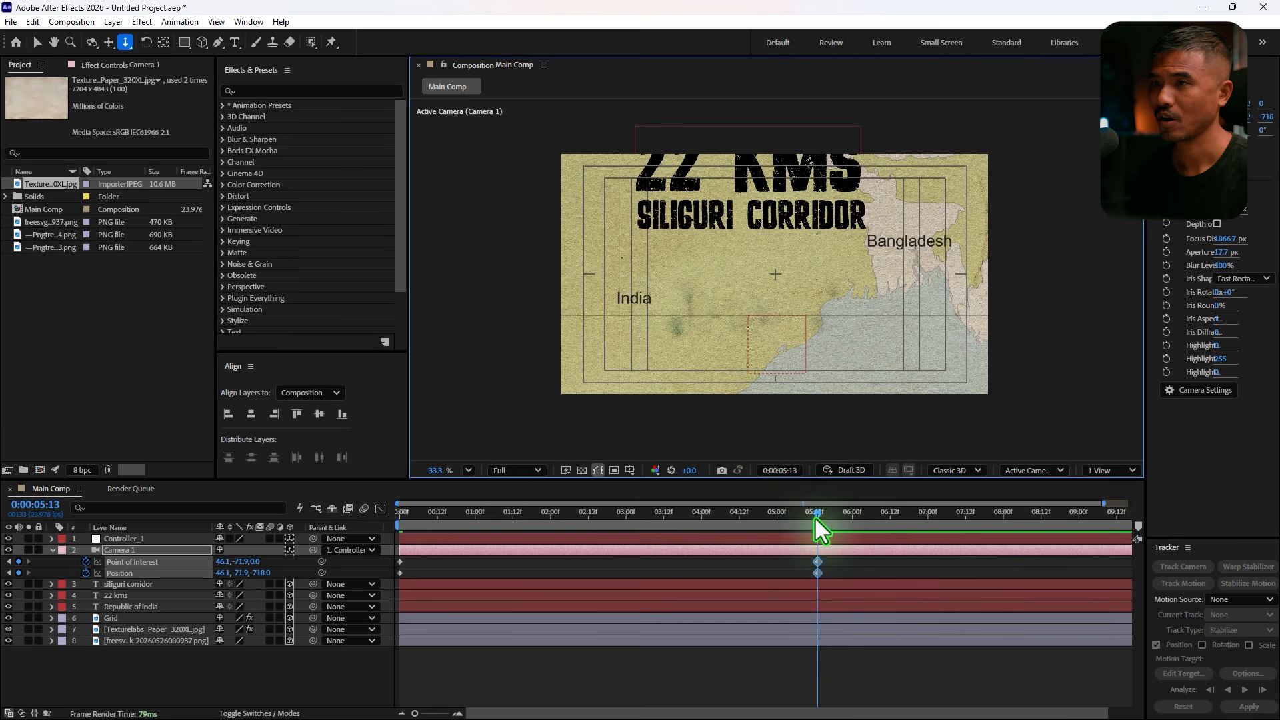
left_click_drag(792, 271, 791, 268)
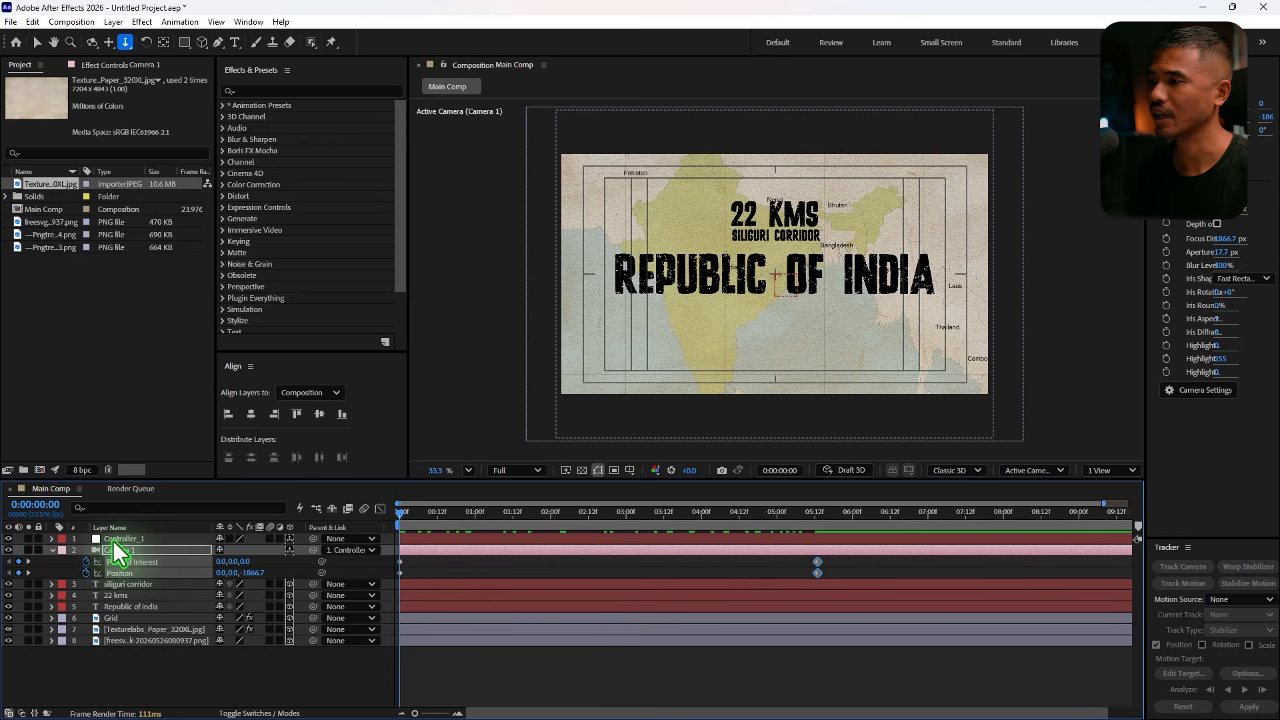
Reveal Controller_1's rotation properties and test tilting it on the X axis, undoing the change.
left_click(119, 538)
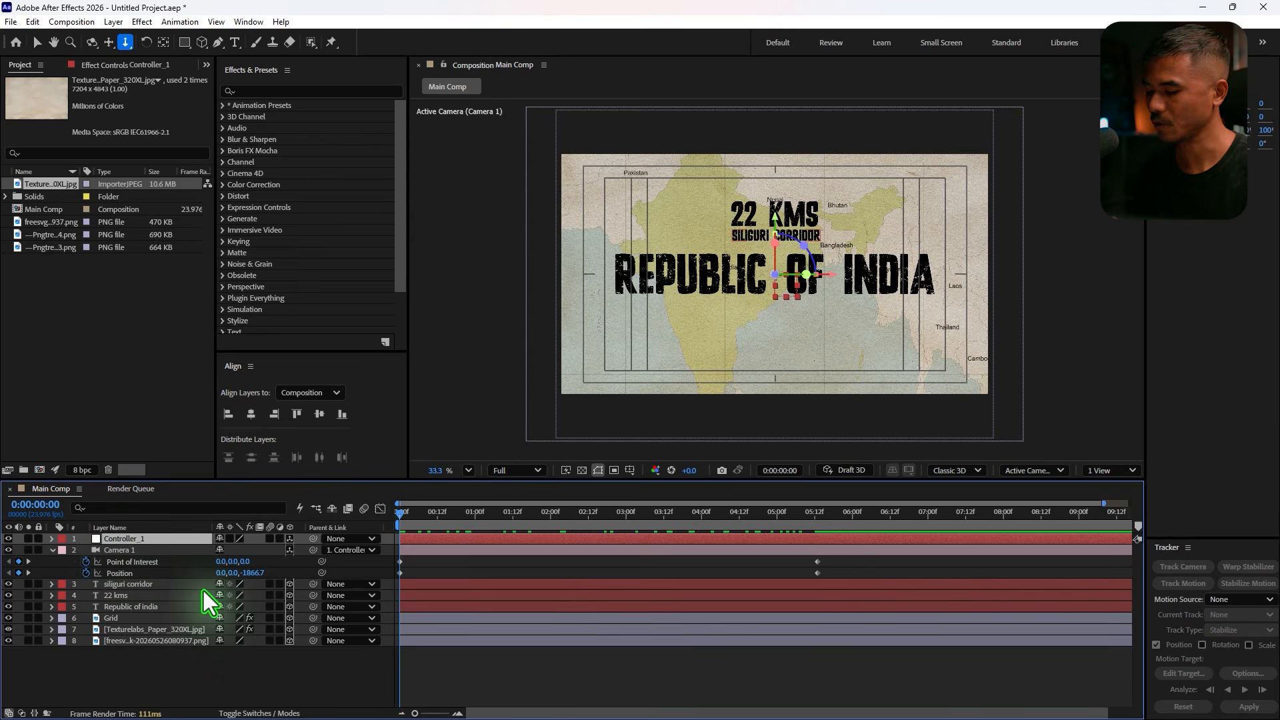
key("r")
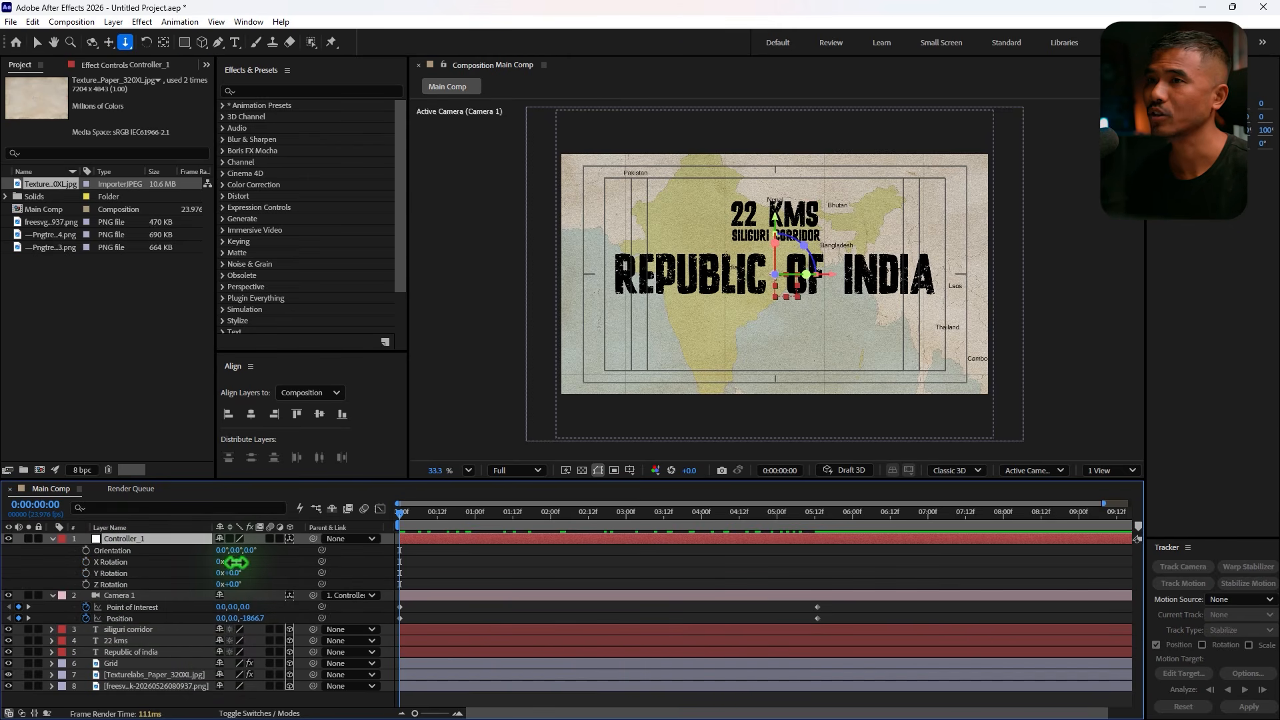
left_click_drag(237, 562, 233, 565)
key("ctrl+z")
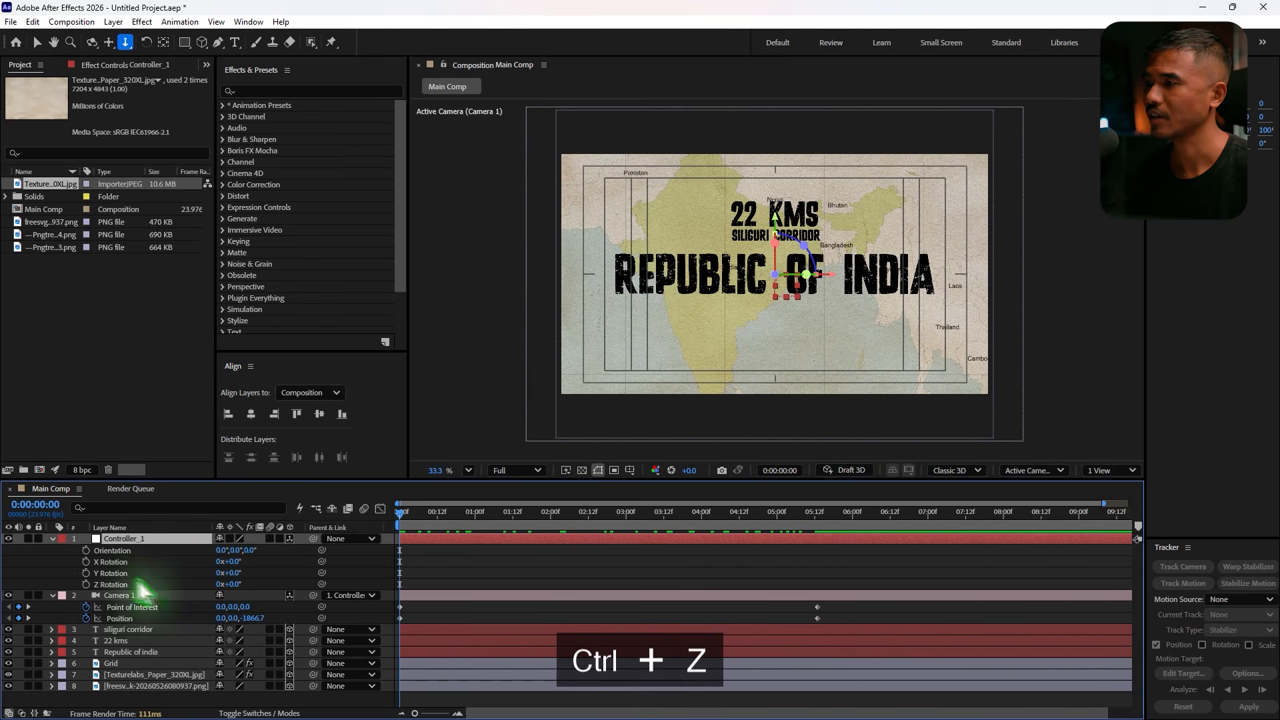
Animate Controller_1's X Rotation from 0° at 0:00:00:00 to 46° at 0:00:05:13.
left_click(86, 561)
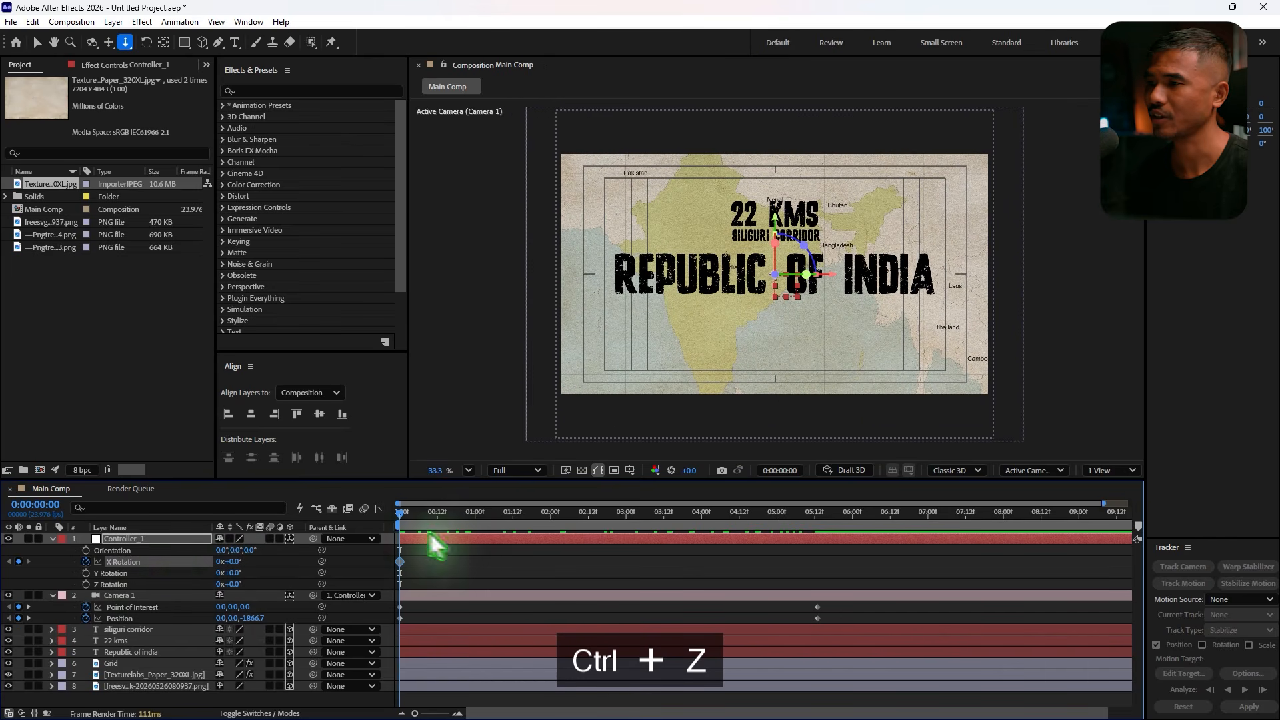
left_click_drag(406, 517, 804, 624)
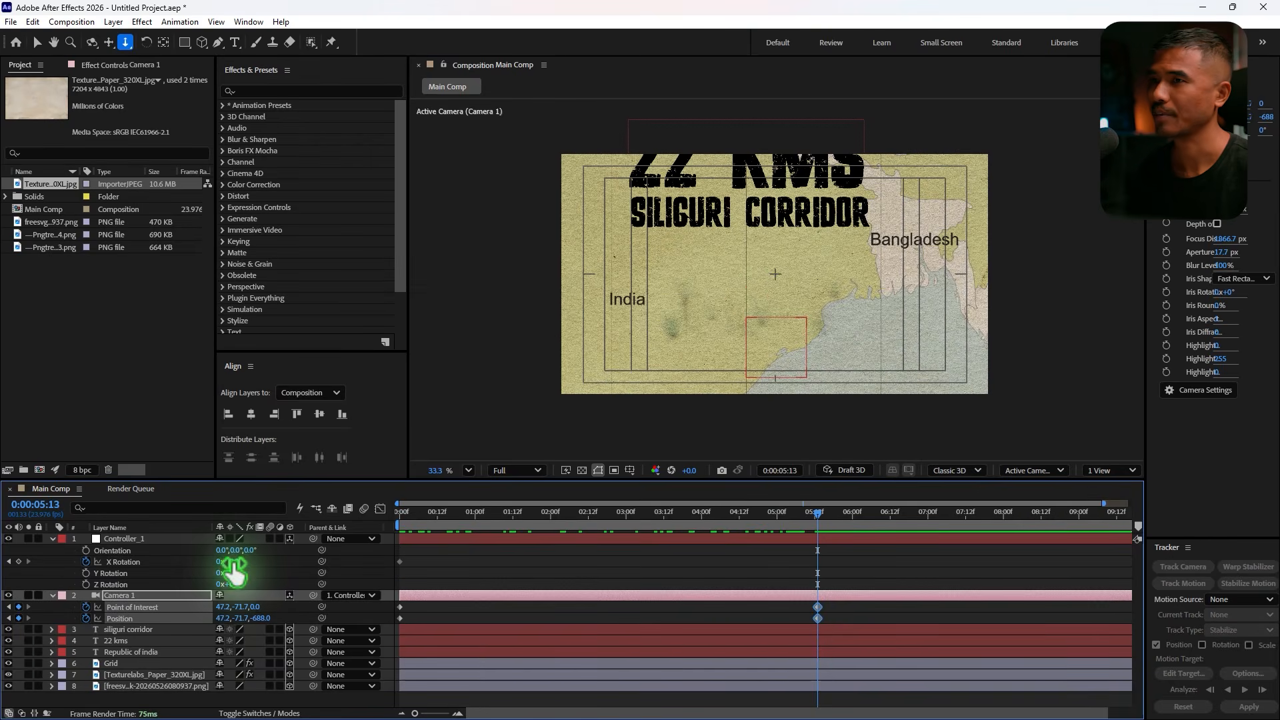
left_click_drag(232, 562, 259, 563)
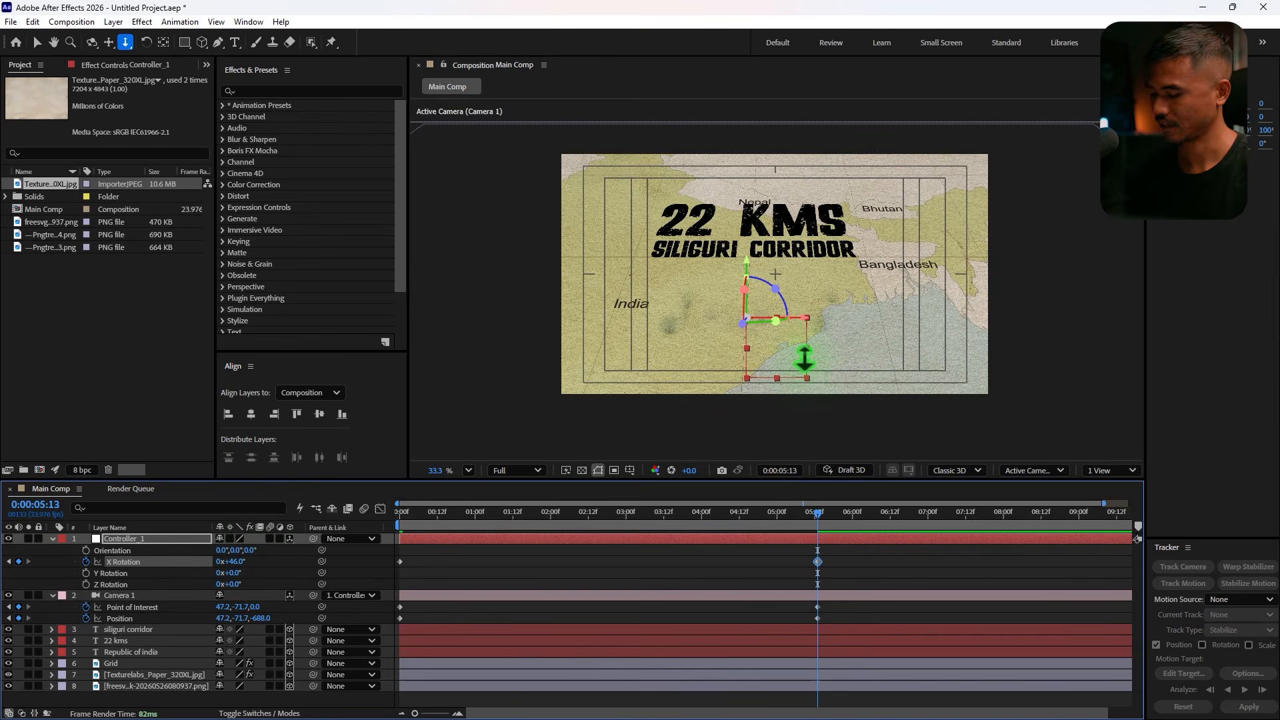
At 0:00:05:13, dolly Camera 1 in to Z about -441 and pan it to about X 182, Y -188 over the Siliguri corridor.
left_click(130, 596)
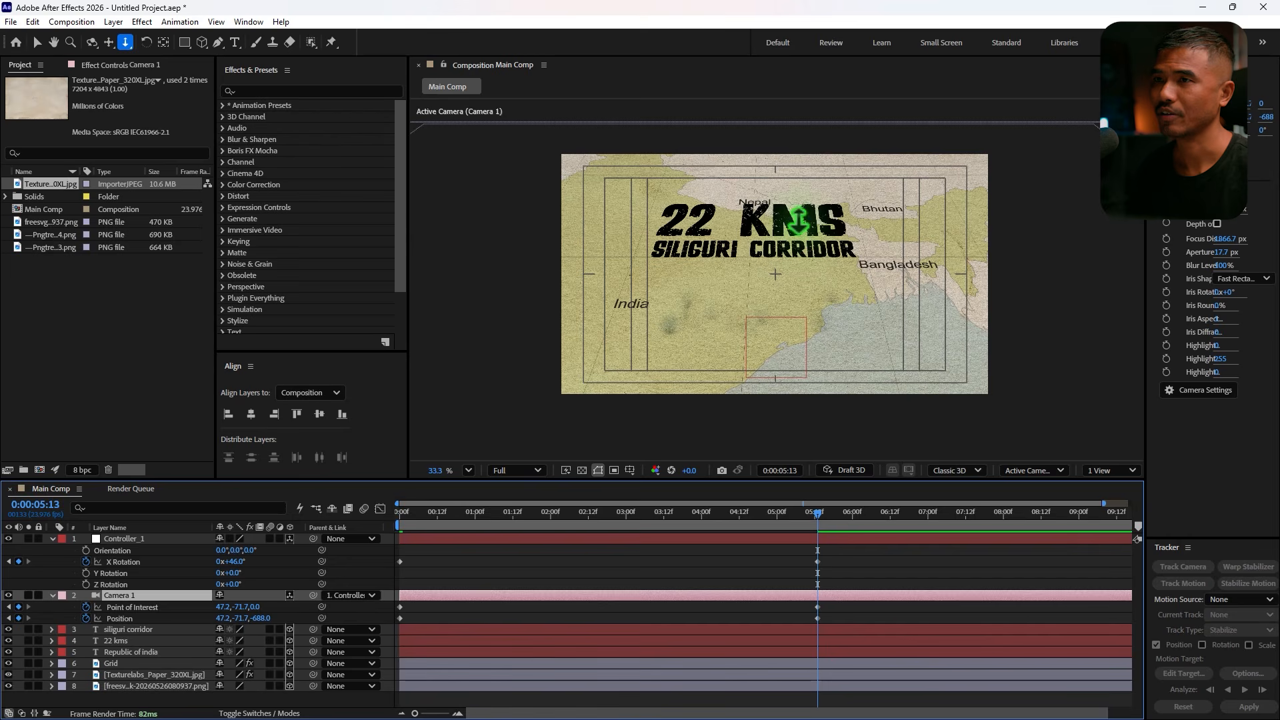
mouse_move(813, 223)
left_mouse_down()
mouse_move(823, 189)
mouse_move(860, 194)
mouse_move(873, 180)
mouse_move(825, 227)
left_mouse_up()
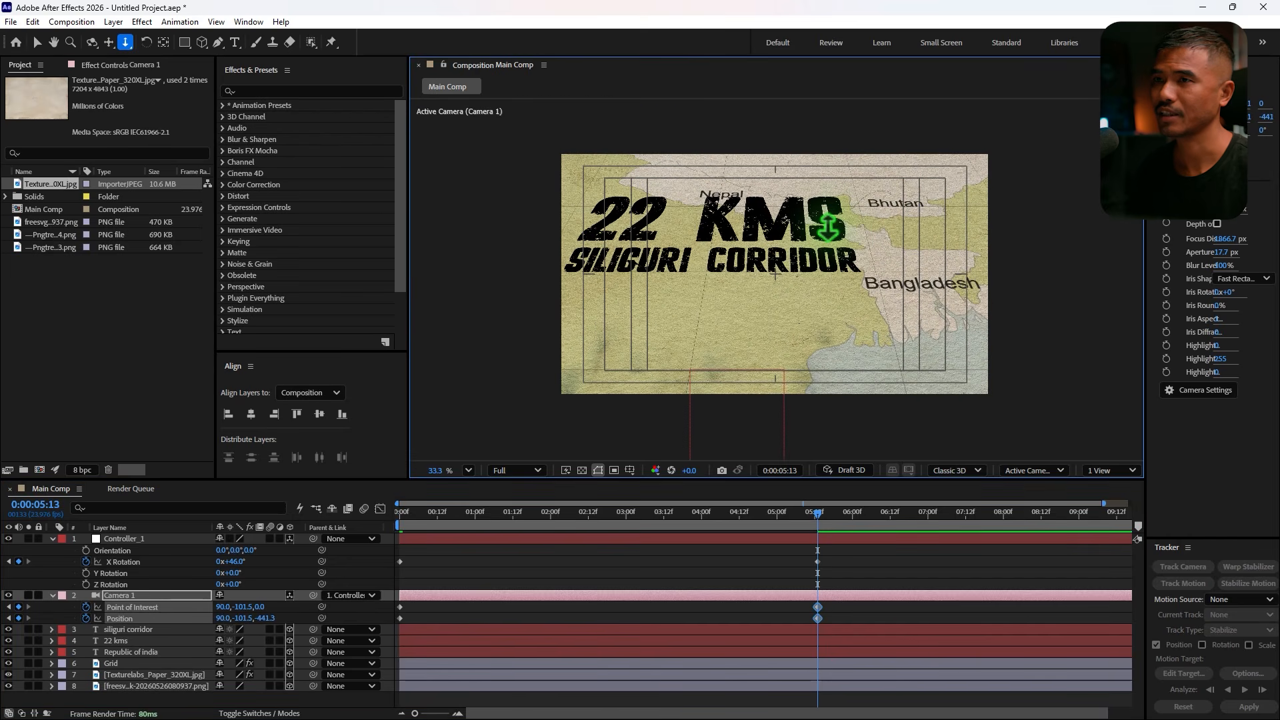
key("c")
key("c")
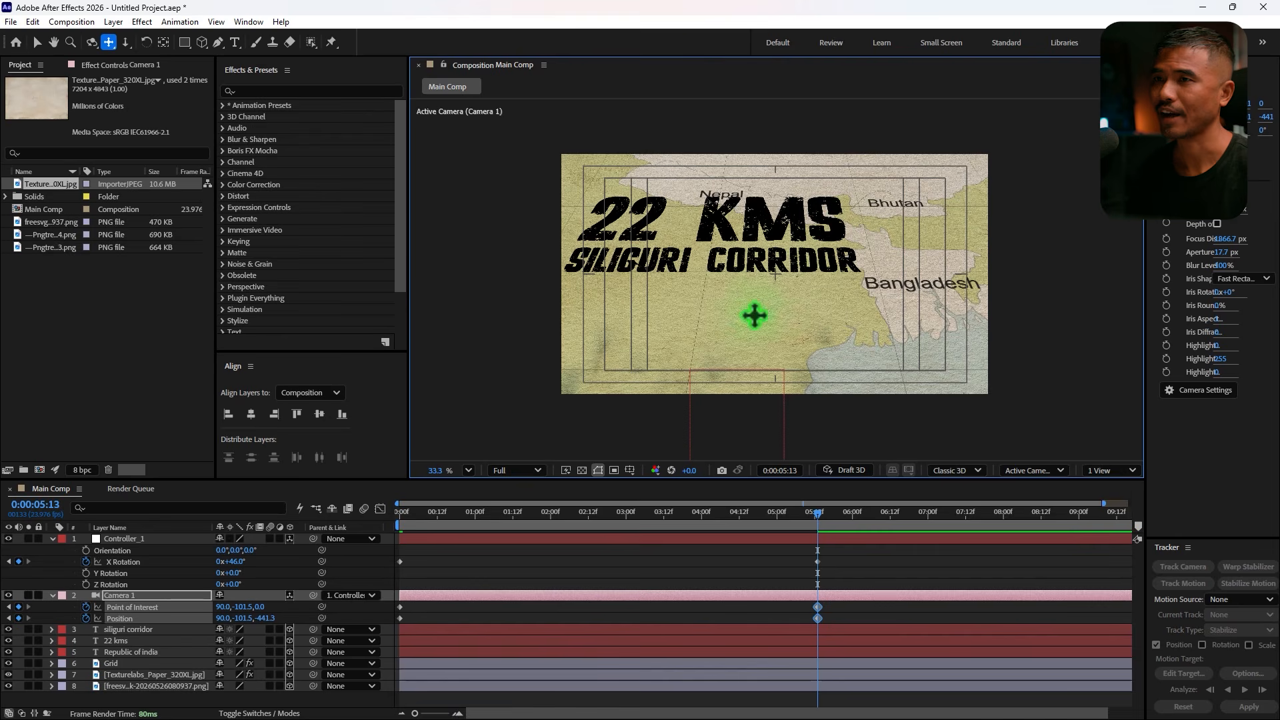
left_click_drag(815, 286, 800, 335)
scroll(776, 243, "up", 1)
scroll(775, 244, "up", 1)
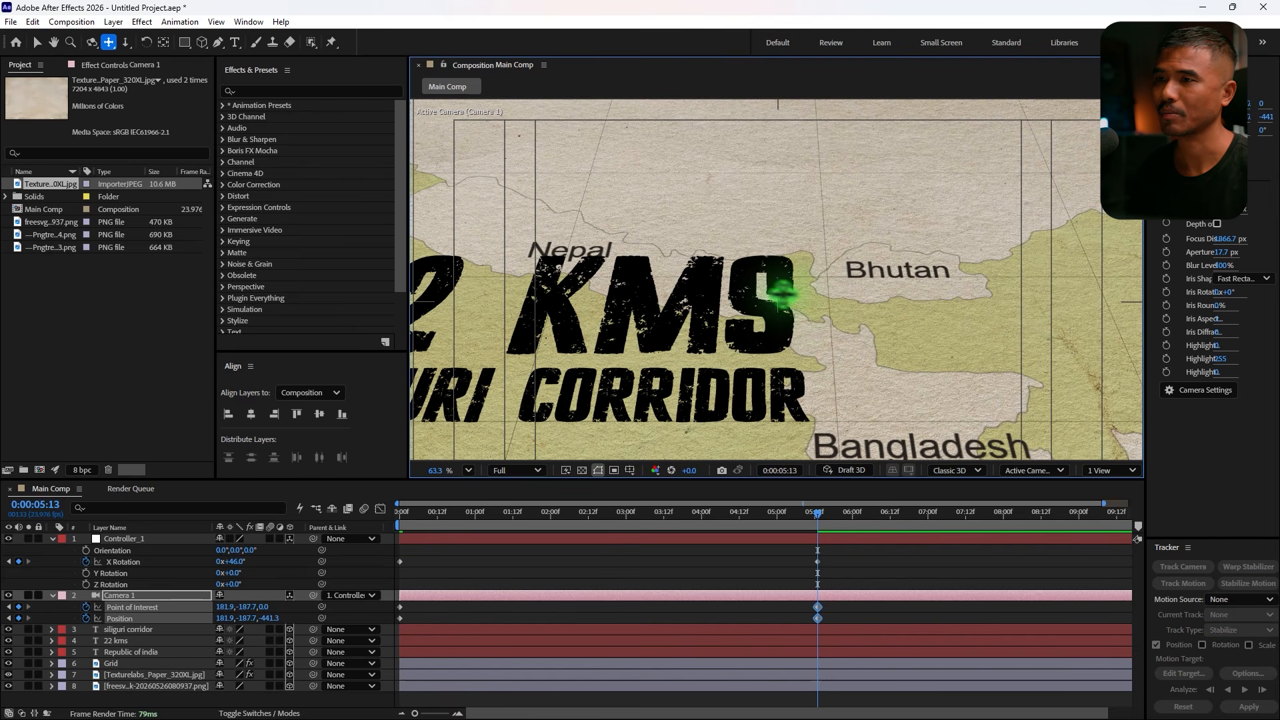
Fine-tune Camera 1's pan to about X 181.4, Y -185.6, toggling the Title/Action Safe guides off and on.
left_click(630, 470)
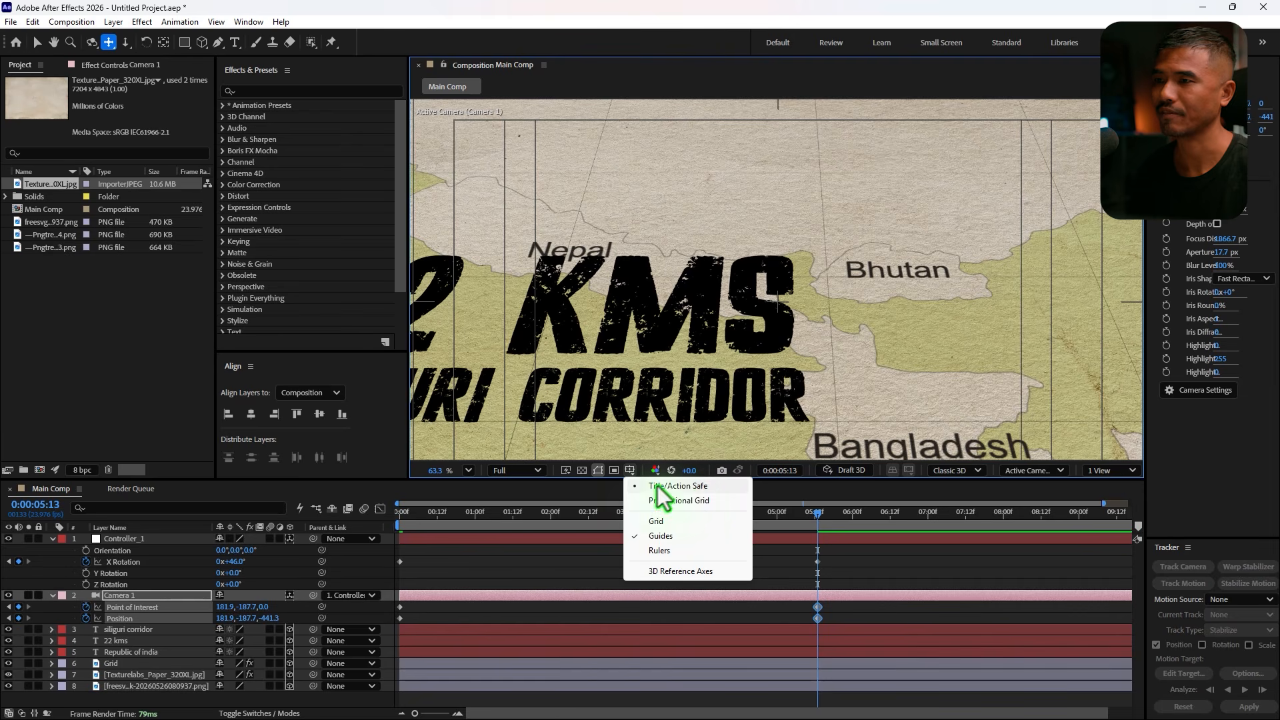
left_click(658, 487)
left_click(630, 470)
left_click(657, 487)
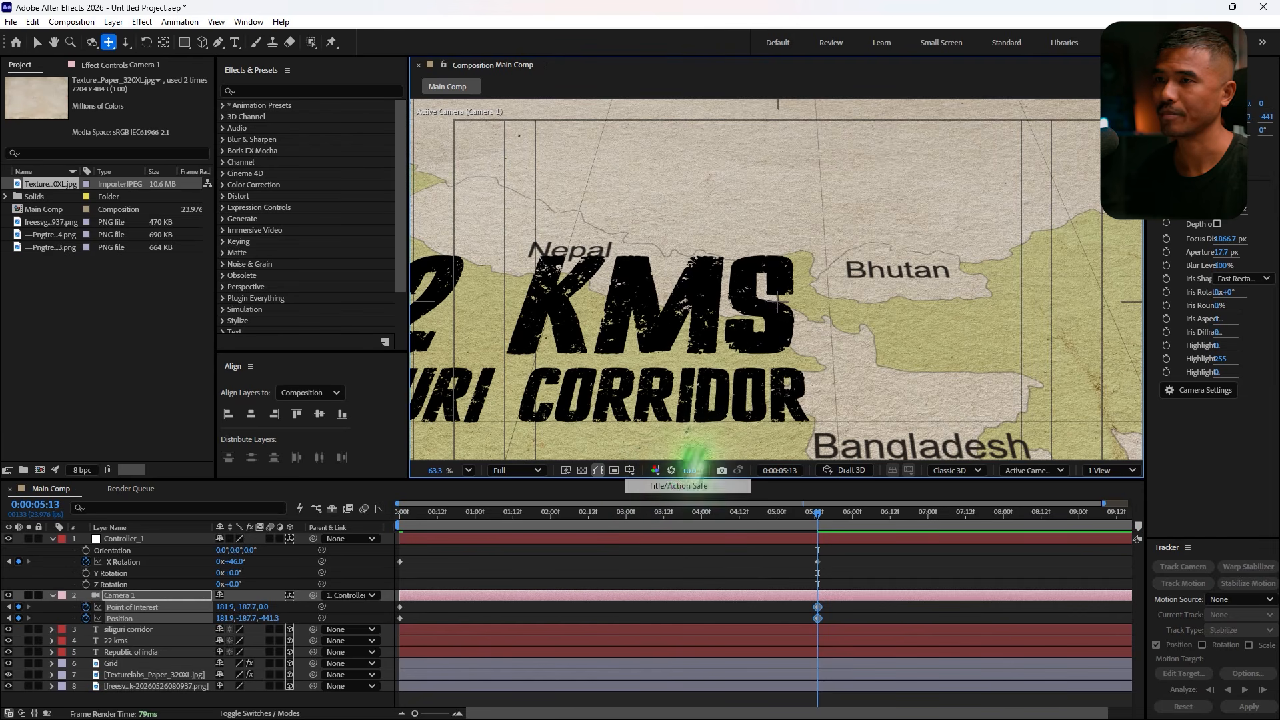
left_click_drag(803, 354, 803, 346)
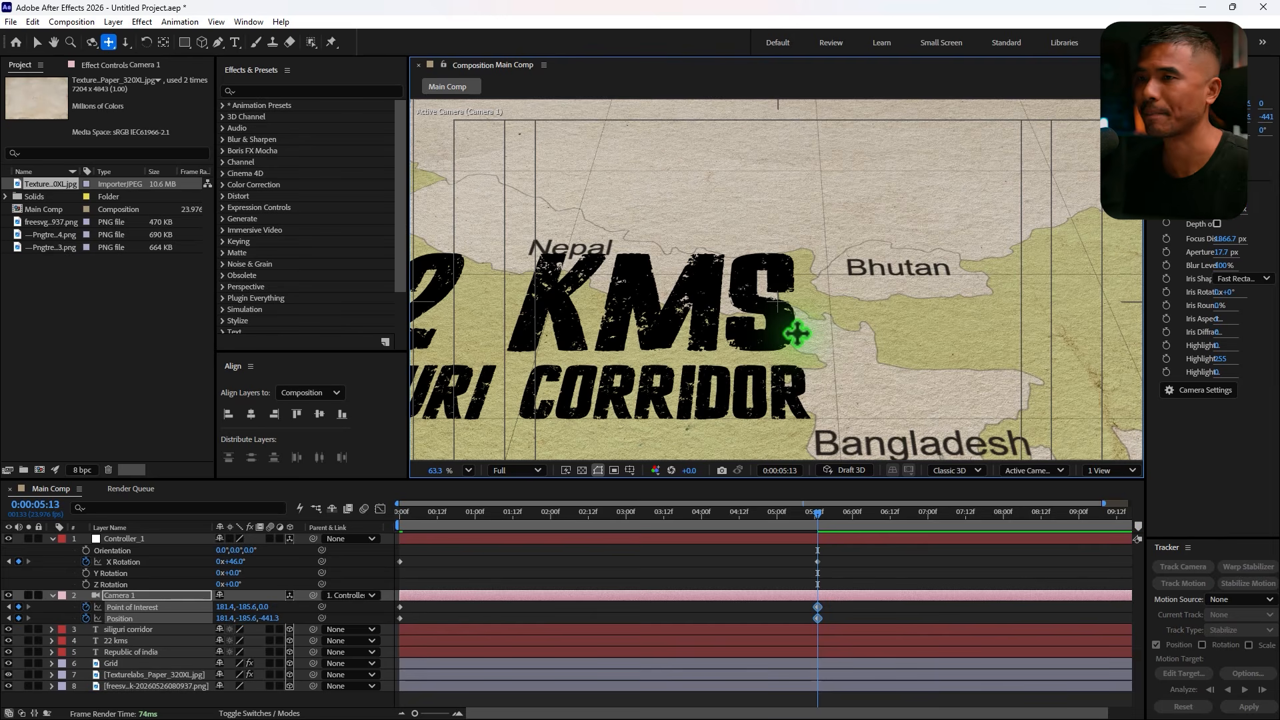
scroll(797, 334, "down", 4)
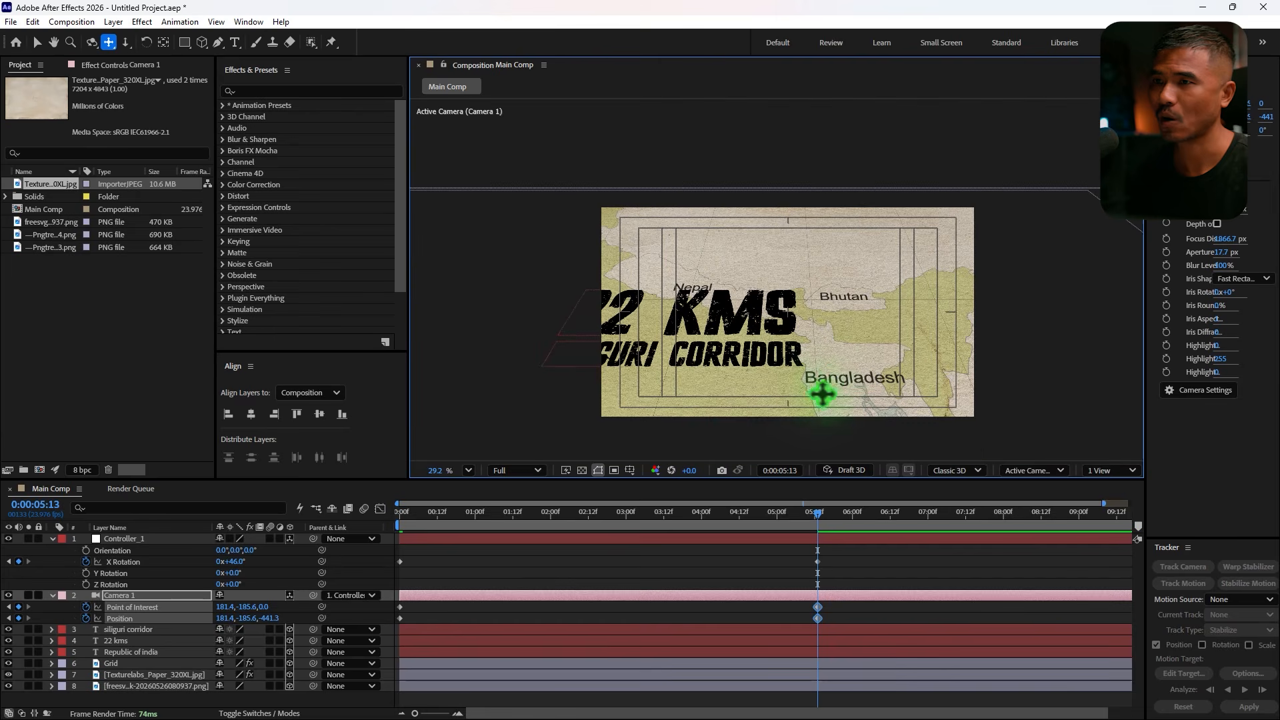
Scrub the timeline between the start and the end keyframes to review the camera's push-in and tilt.
left_click_drag(819, 517, 343, 600)
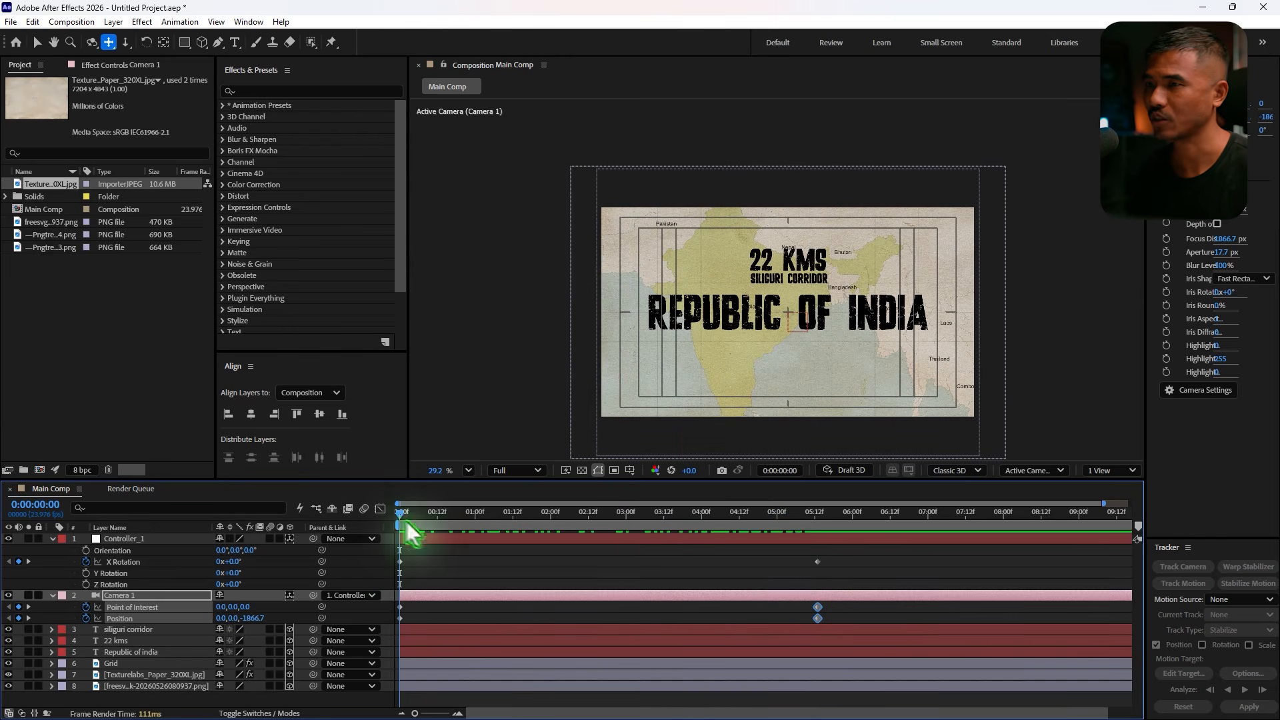
left_click_drag(407, 527, 807, 622)
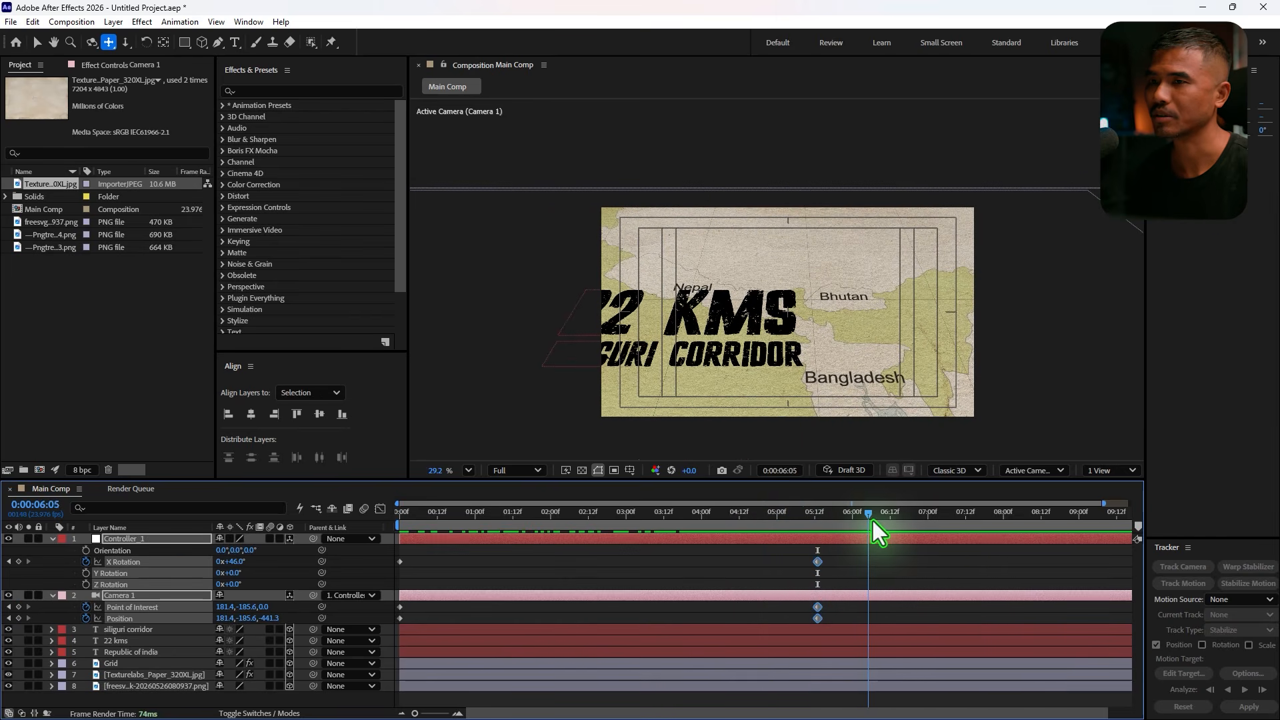
left_click_drag(876, 521, 751, 542)
scroll(767, 277, "down", 2)
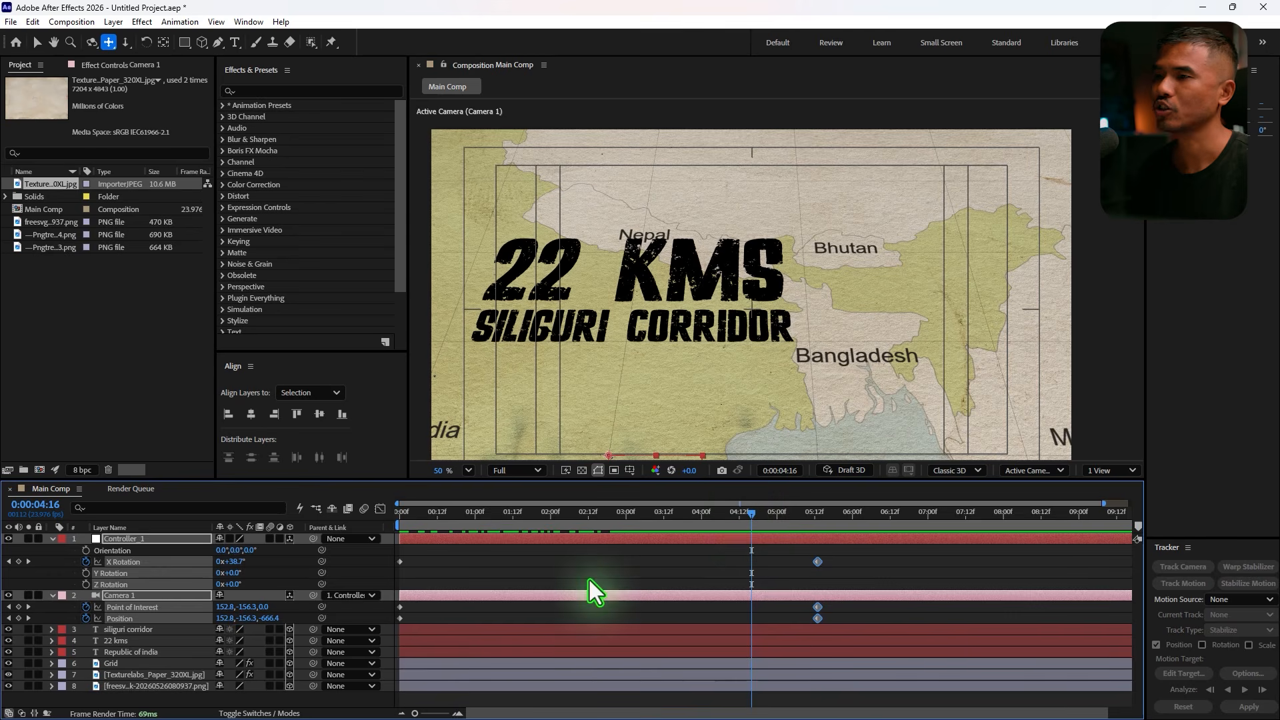
Add a new null object, rename it Controller_2, and make it a 3D layer.
left_click(560, 591)
left_click(114, 21)
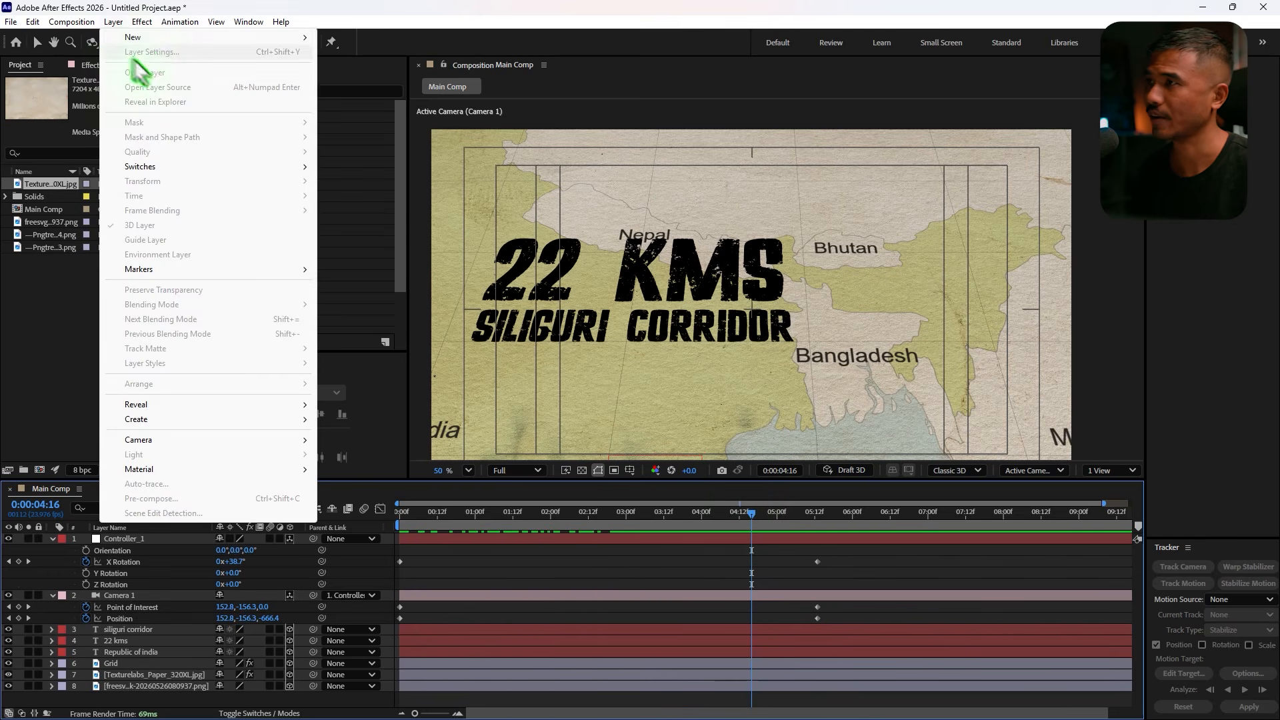
mouse_move(143, 38)
left_click(394, 95)
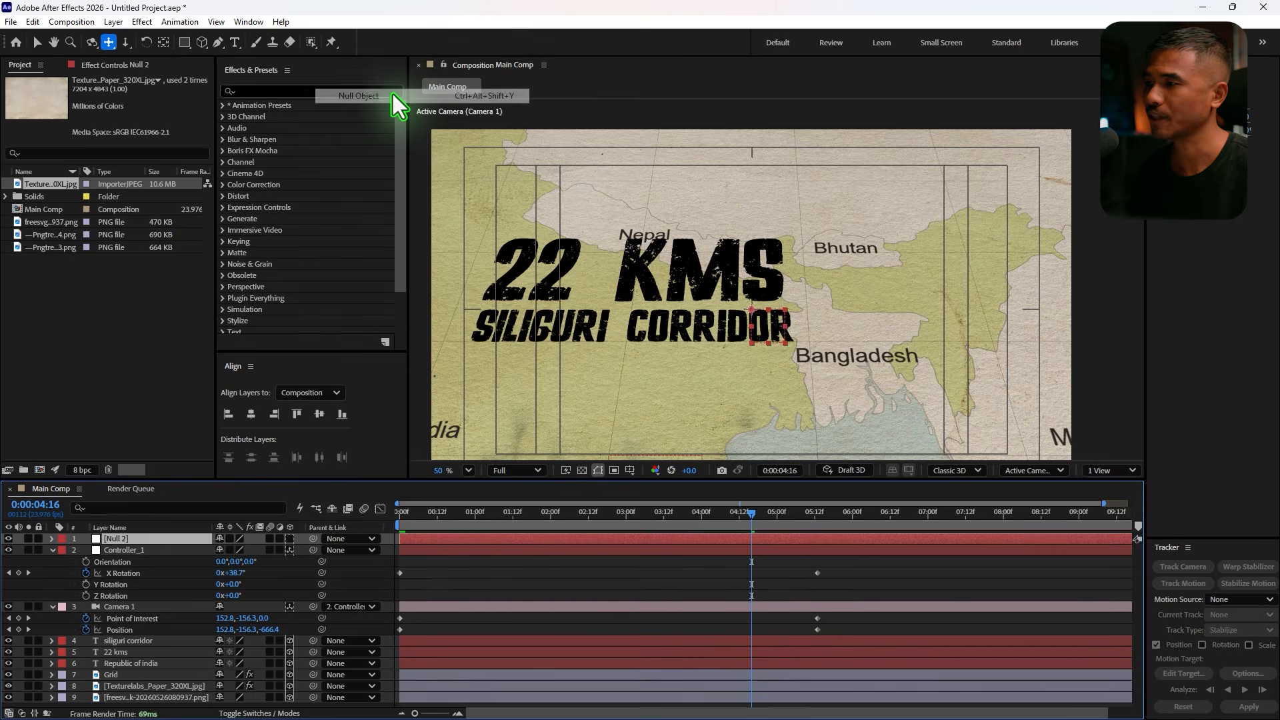
key("Return")
type("Controller")
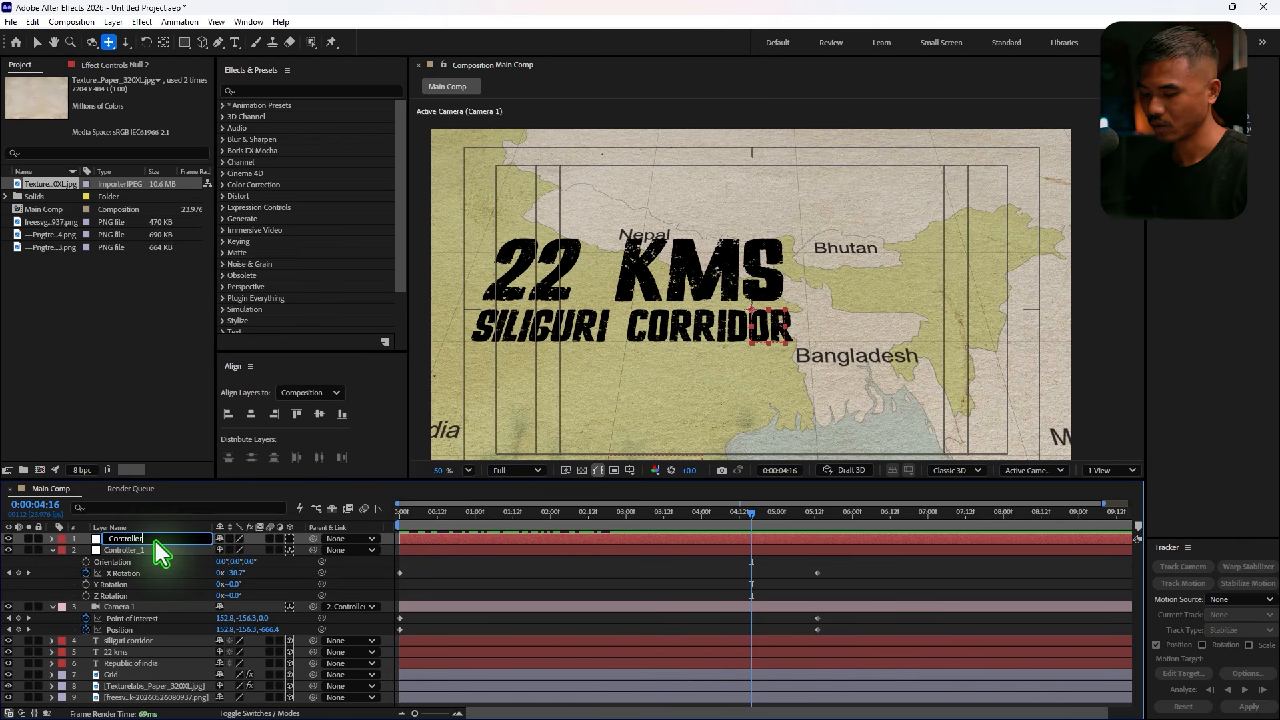
type("_2")
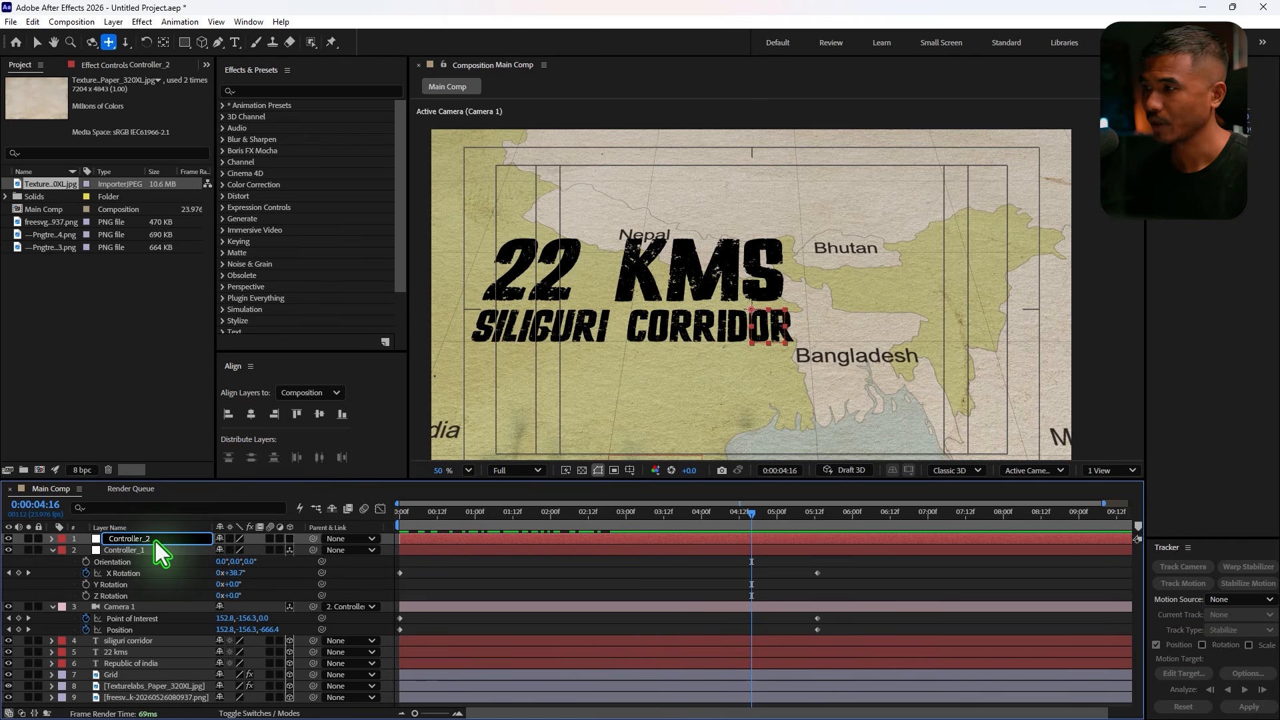
key("Return")
left_click(291, 541)
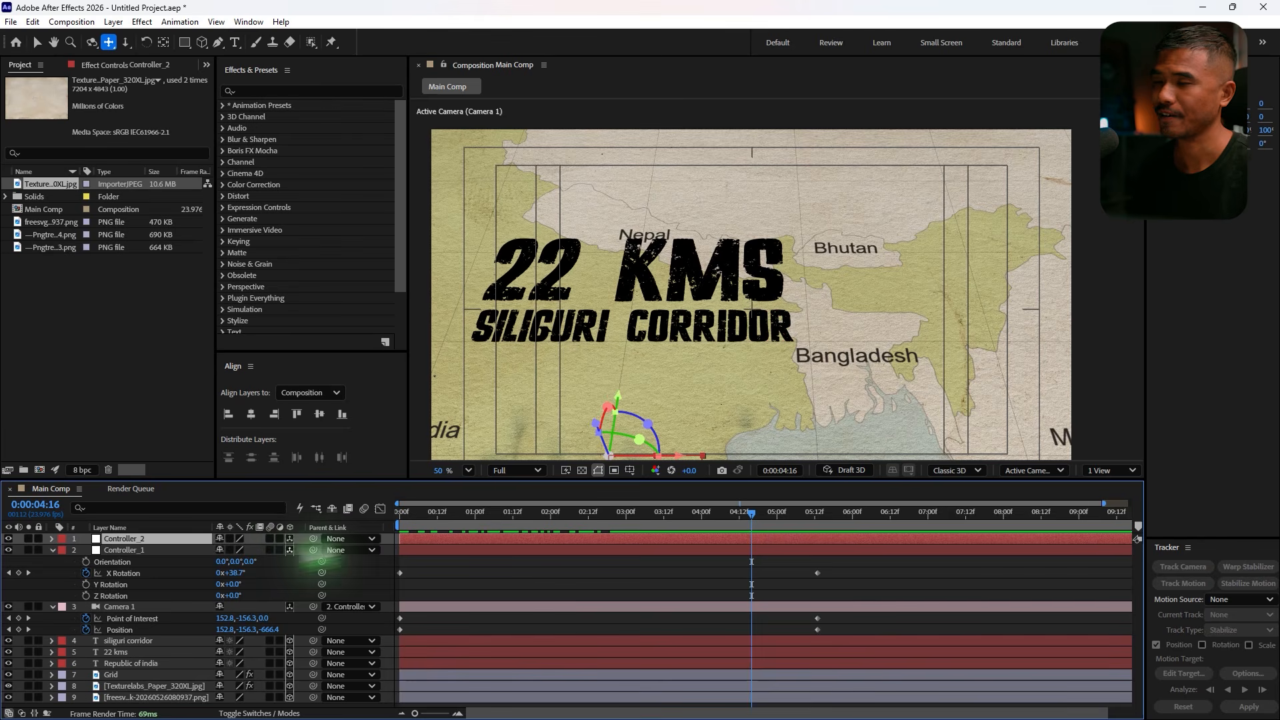
Move Controller_2 in the composition along its X and Y axes onto the Siliguri corridor between Nepal and Bhutan.
left_click(36, 42)
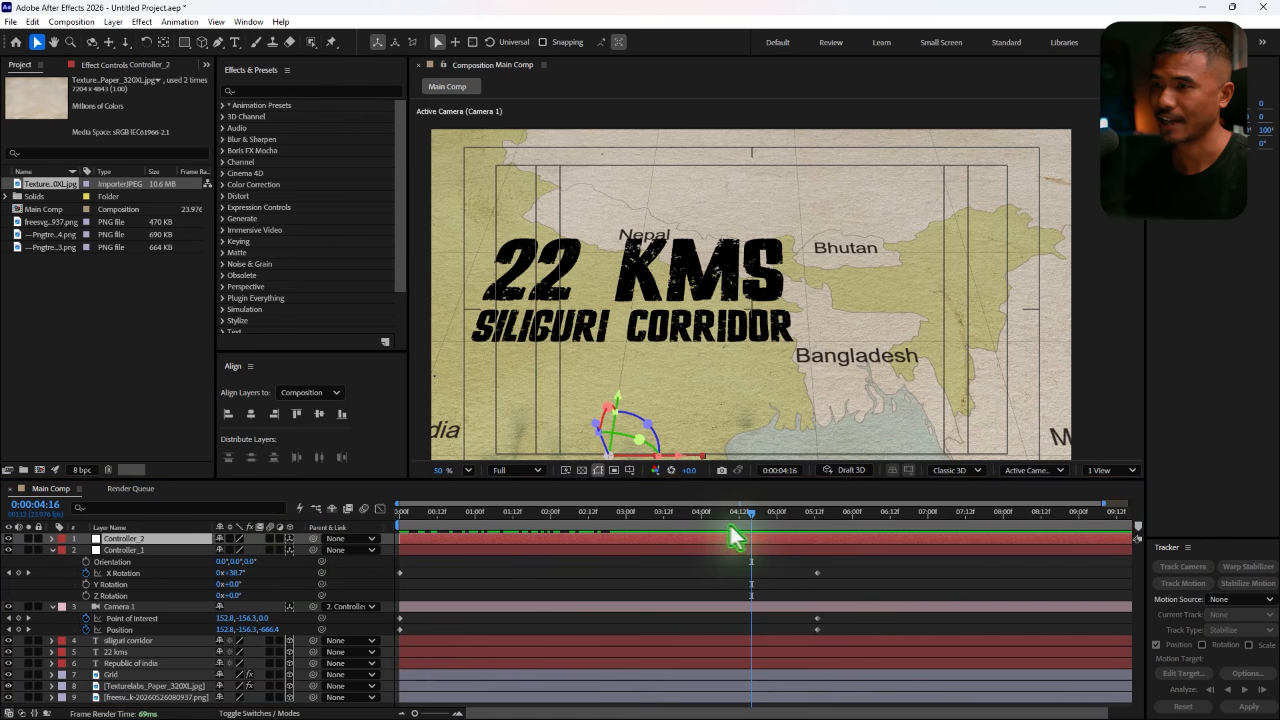
left_click_drag(730, 526, 694, 567)
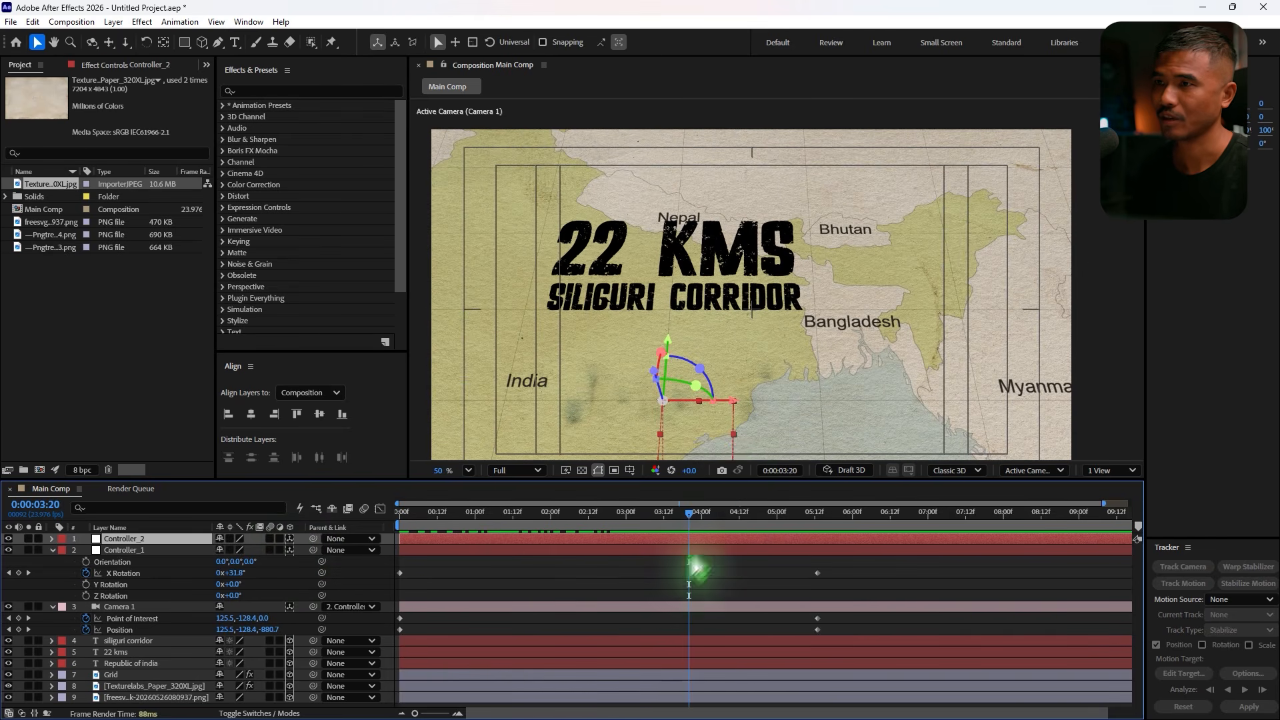
left_click_drag(669, 339, 674, 200)
left_click_drag(743, 247, 852, 247)
scroll(808, 248, "up", 2)
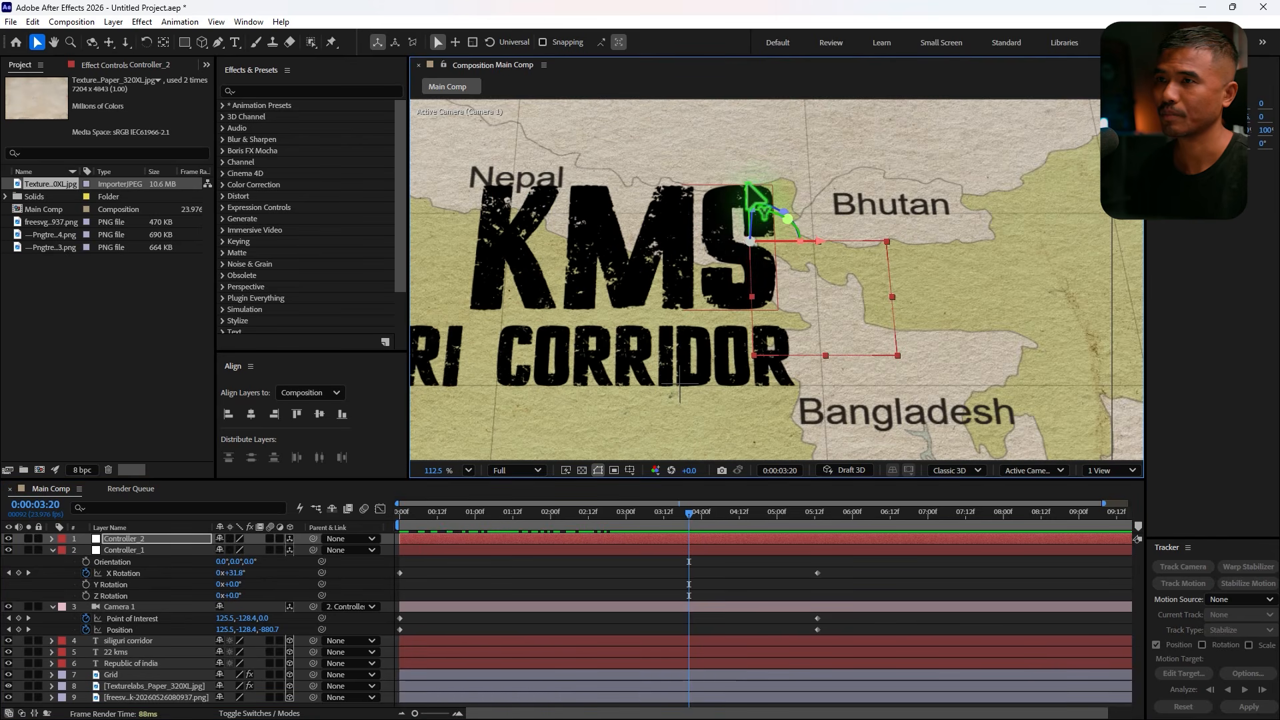
mouse_move(748, 188)
left_mouse_down()
mouse_move(753, 214)
mouse_move(749, 205)
left_mouse_up()
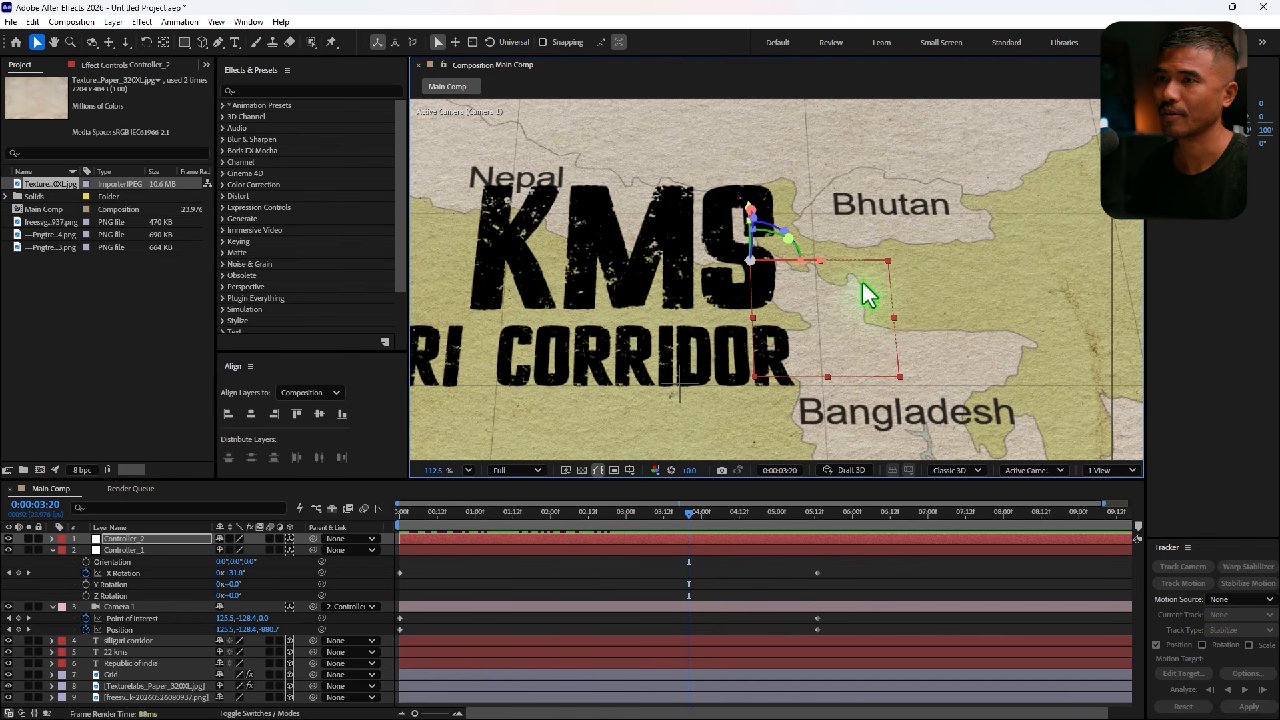
left_click_drag(814, 259, 822, 258)
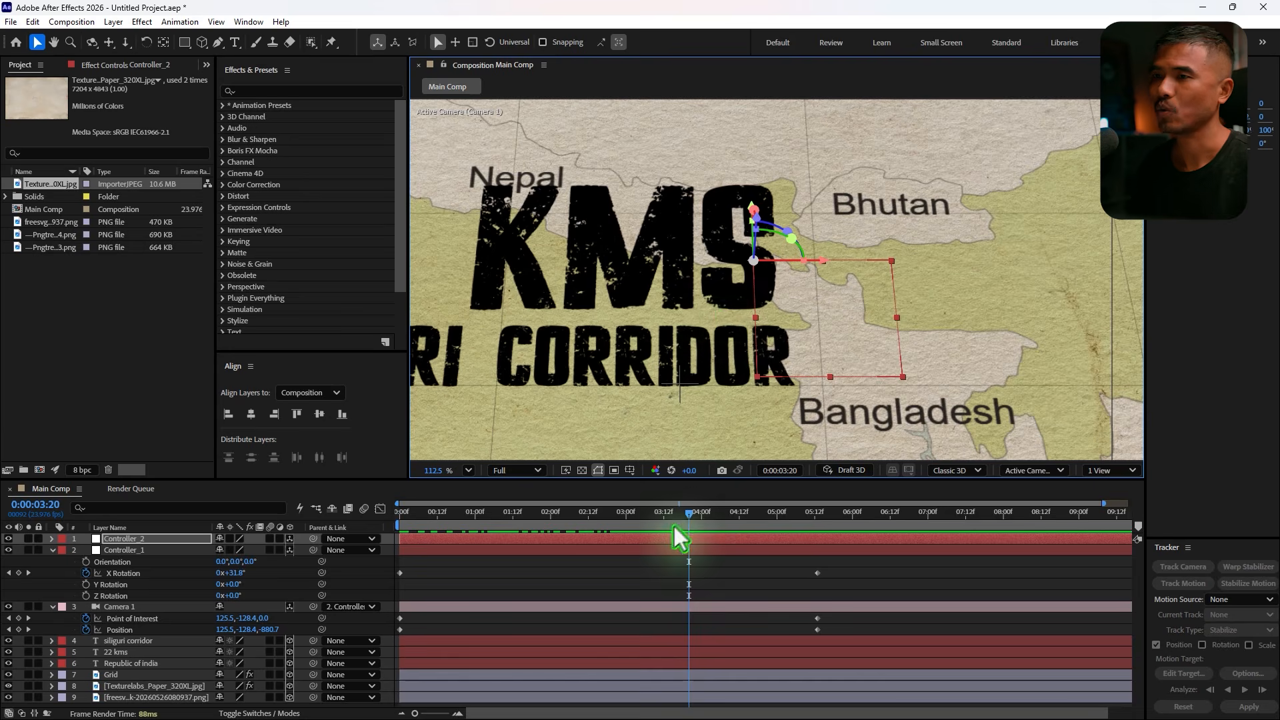
At 0:00:00:00, parent Controller_1 to Controller_2 and reveal Controller_2's rotation properties.
left_click_drag(674, 526, 116, 539)
left_click(253, 550)
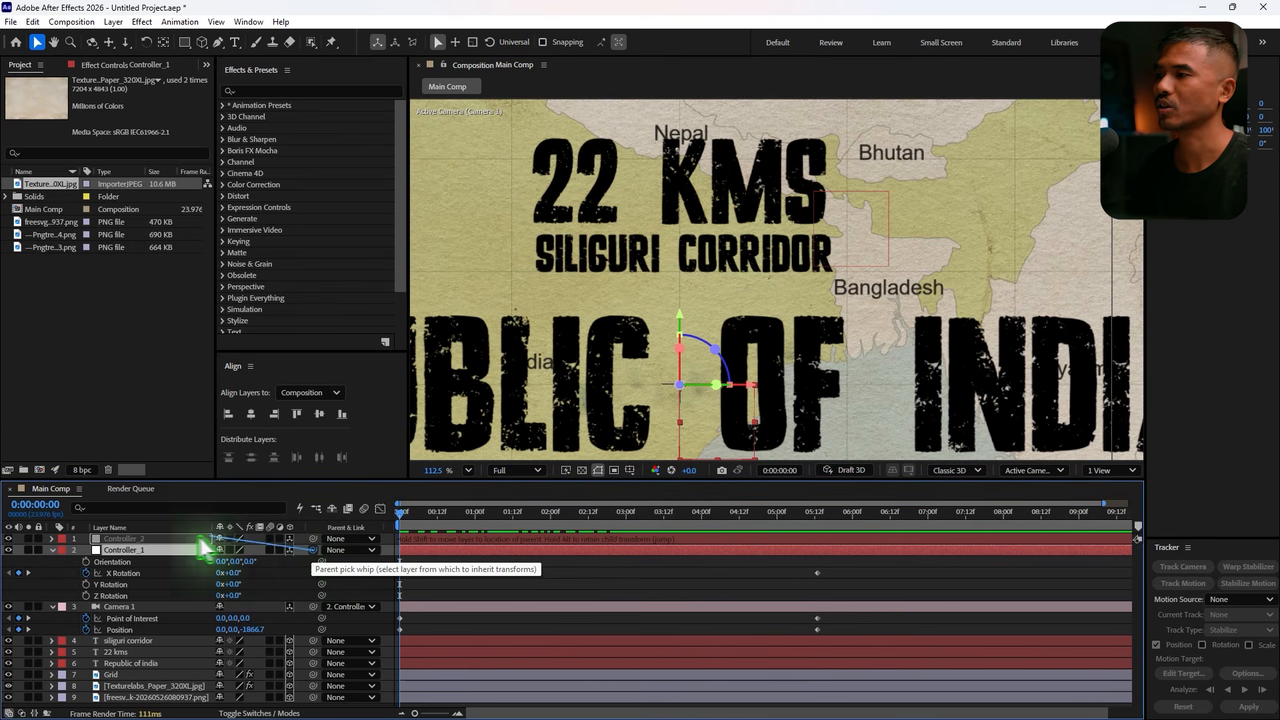
left_click(152, 539)
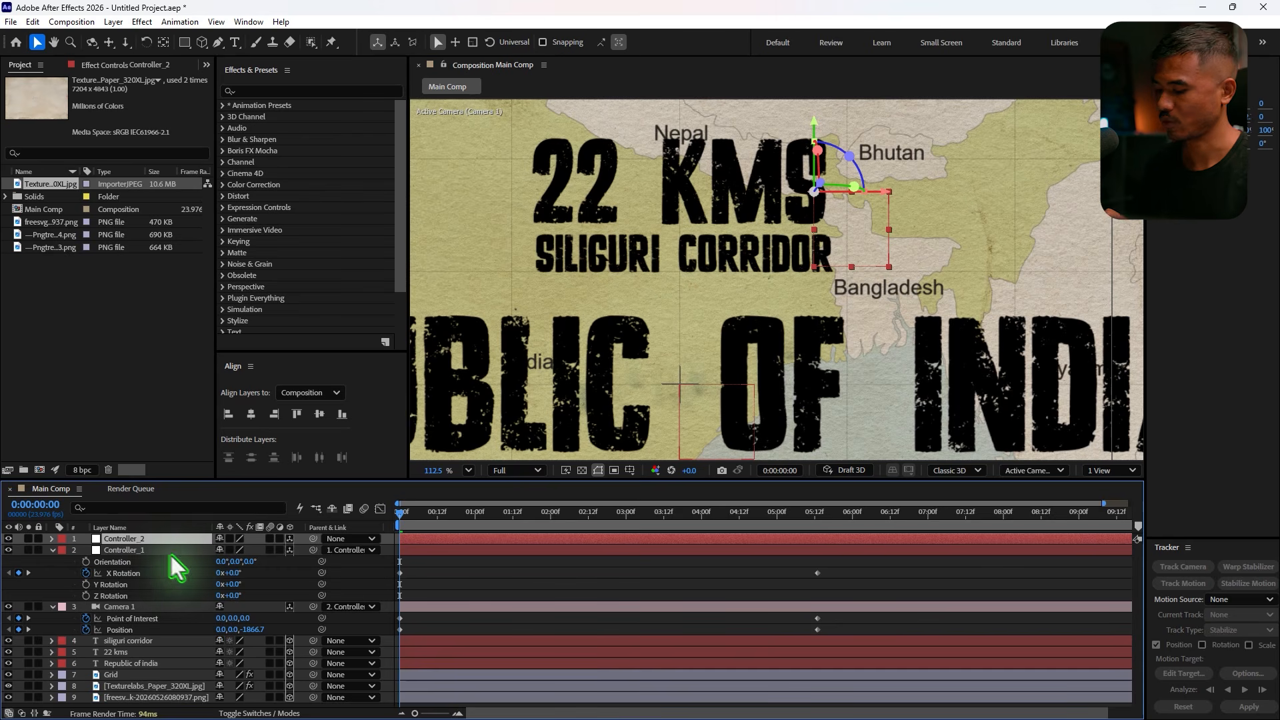
key("r")
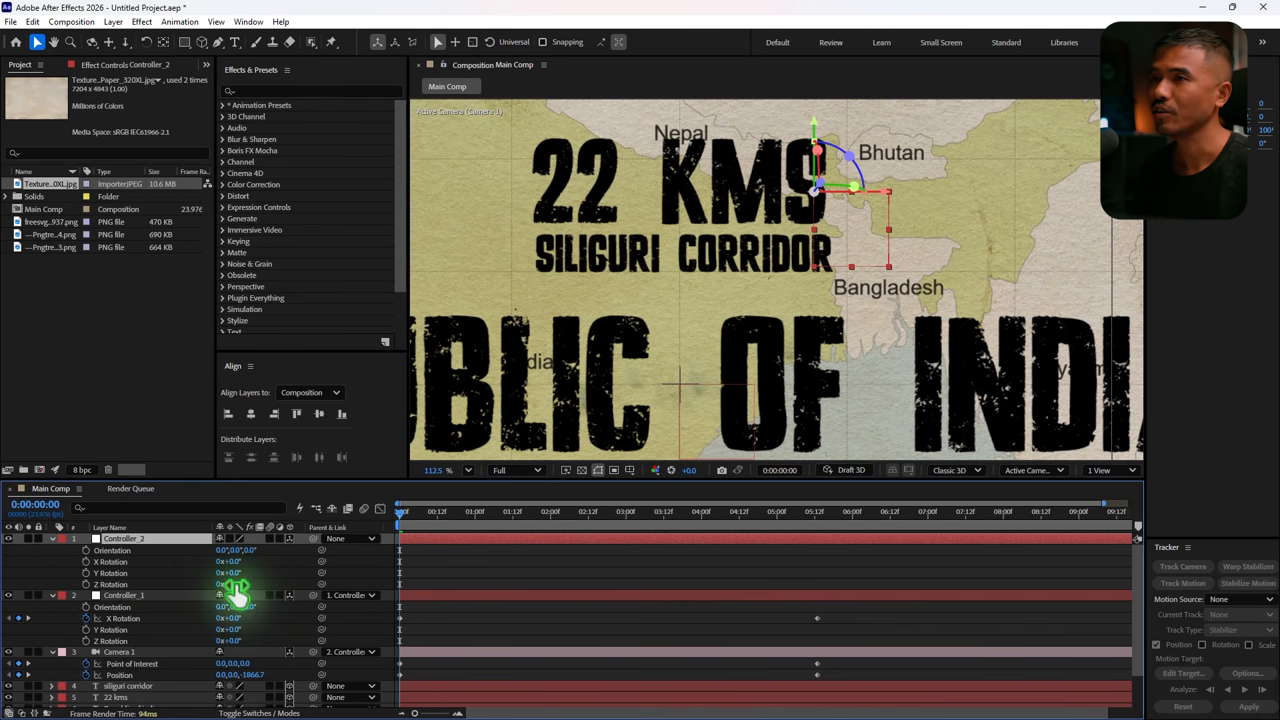
Test Controller_2's Z Rotation in both directions, ending at 33°, and undo the rotation.
mouse_move(235, 587)
left_mouse_down()
mouse_move(252, 589)
mouse_move(240, 589)
left_mouse_up()
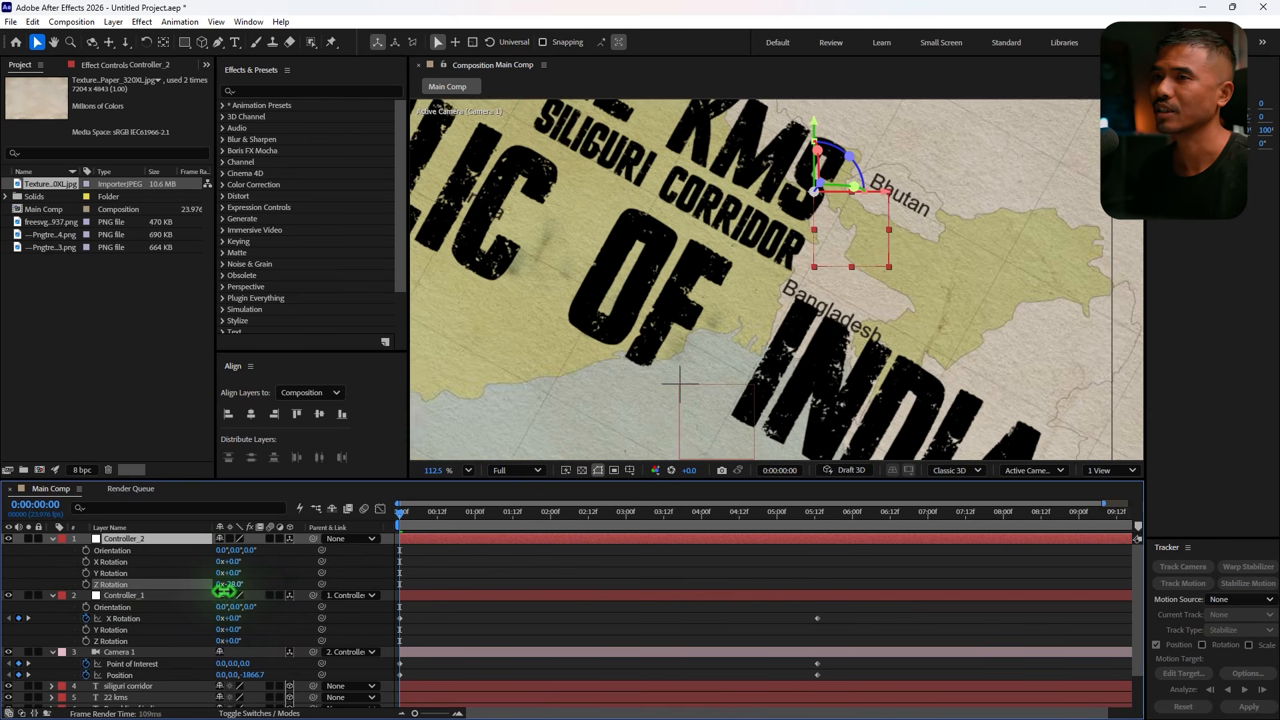
left_click_drag(237, 592, 262, 592)
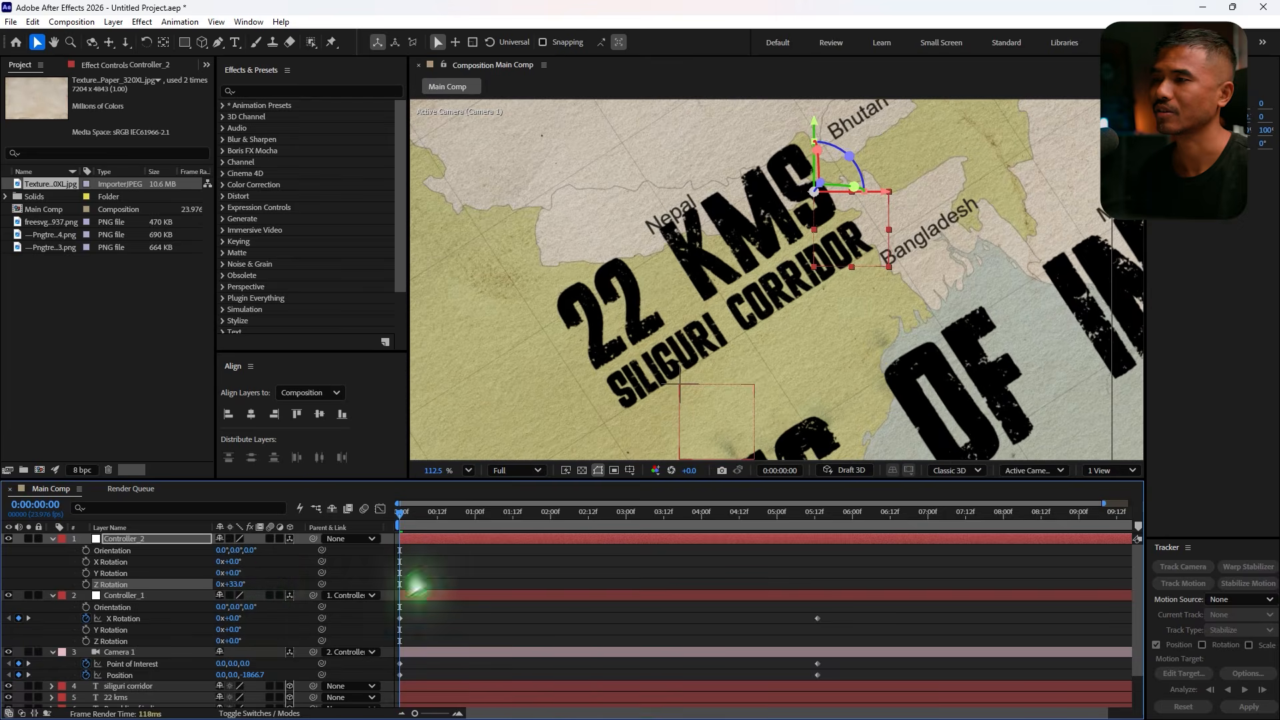
key("ctrl+z")
Keyframe Controller_2's Z Rotation from 0° at about 0:00:02:18 to 27° at 0:00:09:23.
left_click_drag(407, 513, 1060, 560)
left_click(87, 585)
scroll(1072, 560, "down", 1)
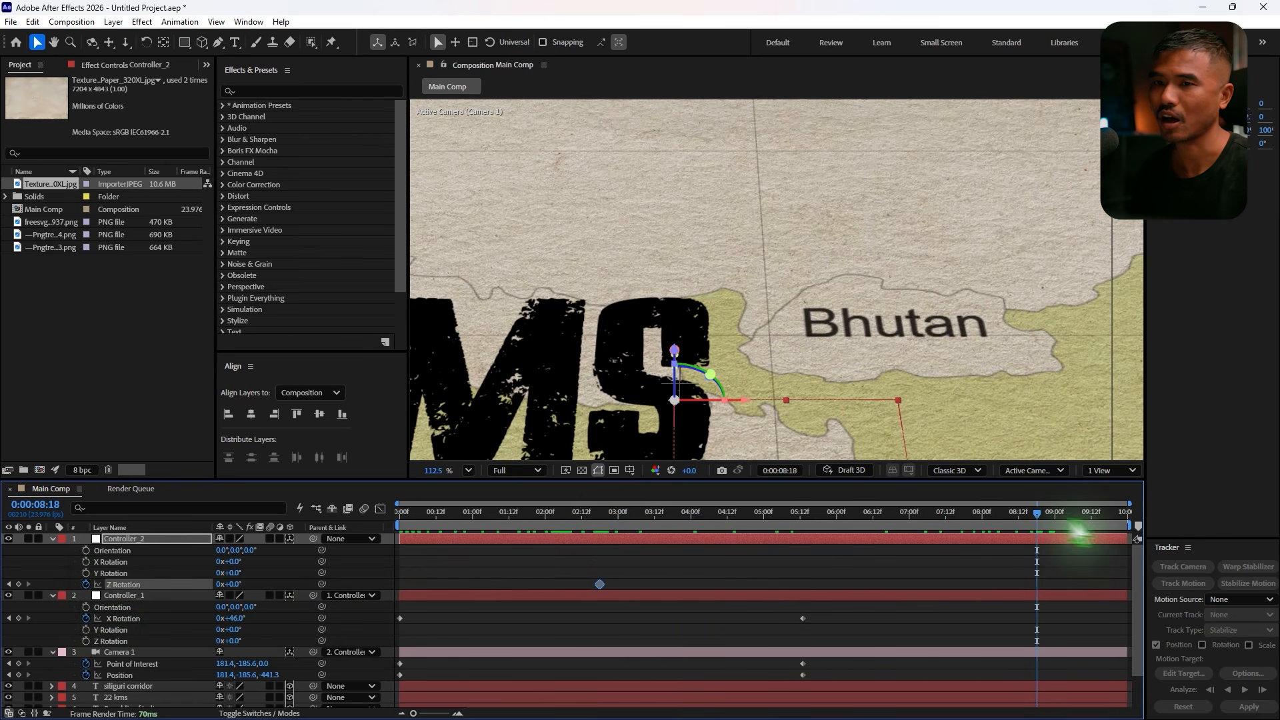
key("End")
left_click_drag(238, 593, 275, 586)
scroll(846, 304, "down", 3)
left_click_drag(895, 304, 874, 249)
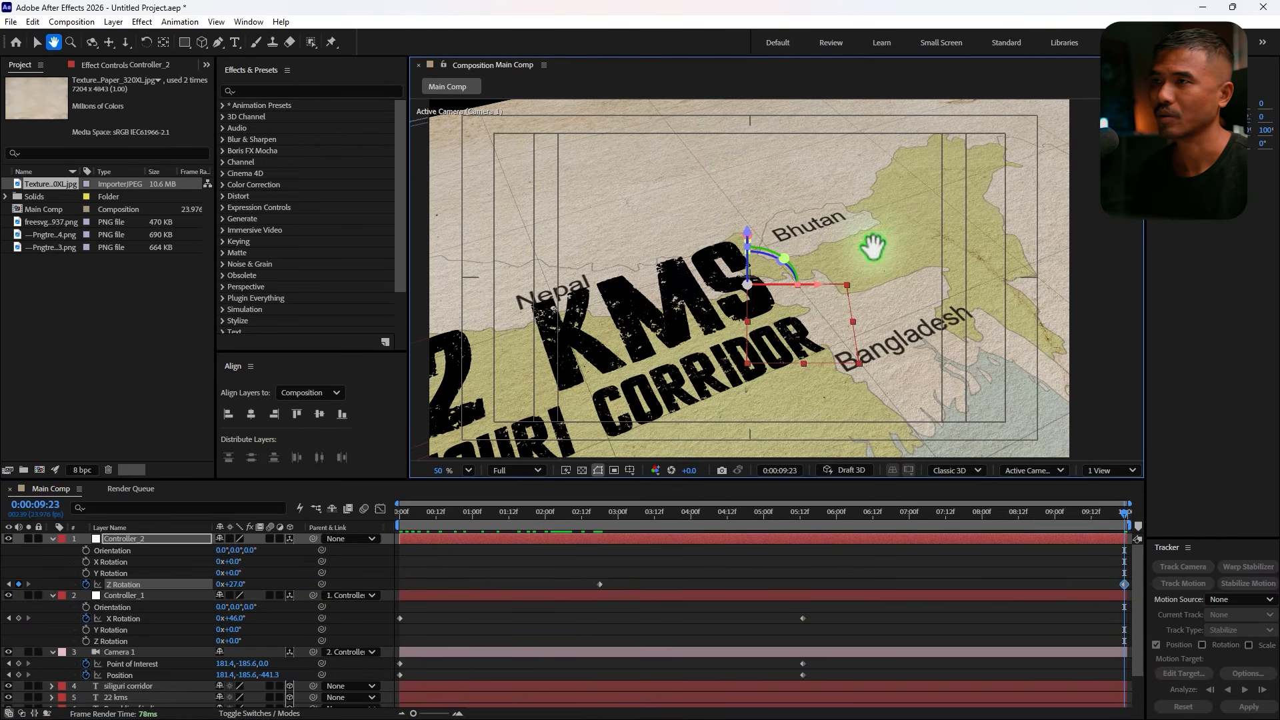
Set Controller_2's ending Z Rotation to -36° and preview the spin between its keyframes.
left_click_drag(241, 585, 203, 592)
scroll(844, 270, "down", 1)
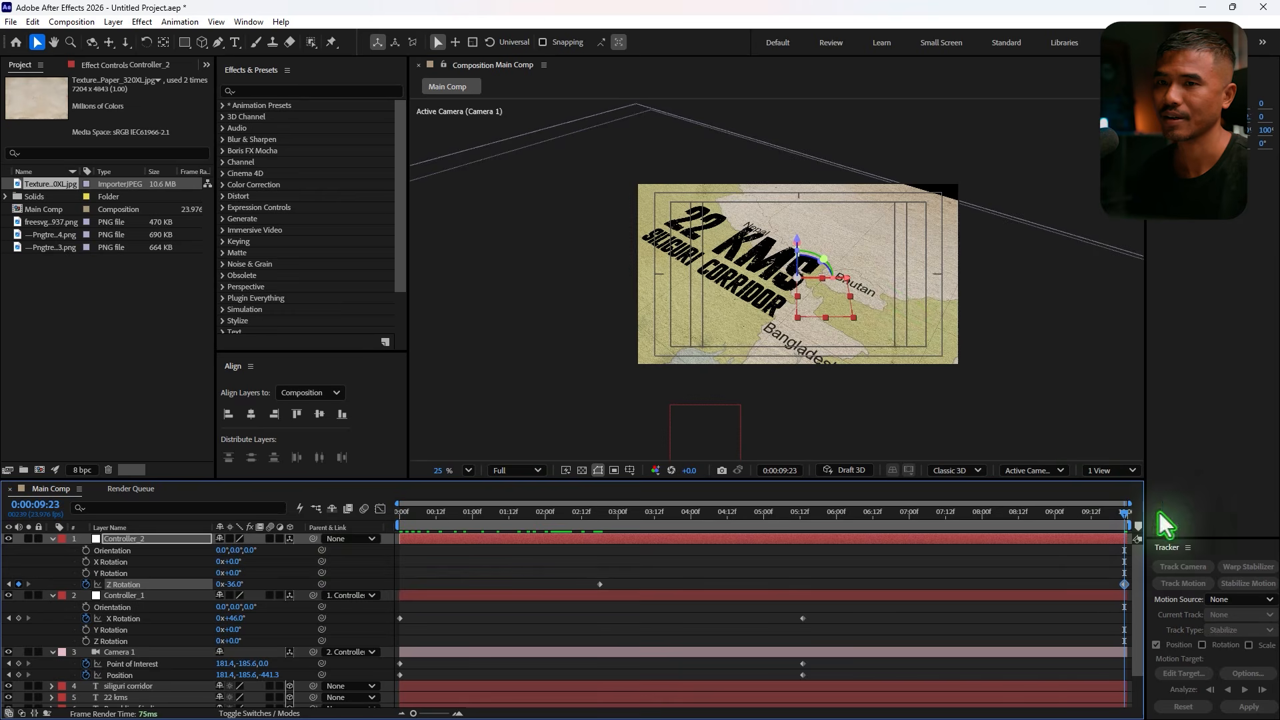
left_click_drag(1106, 516, 609, 527)
key("space")
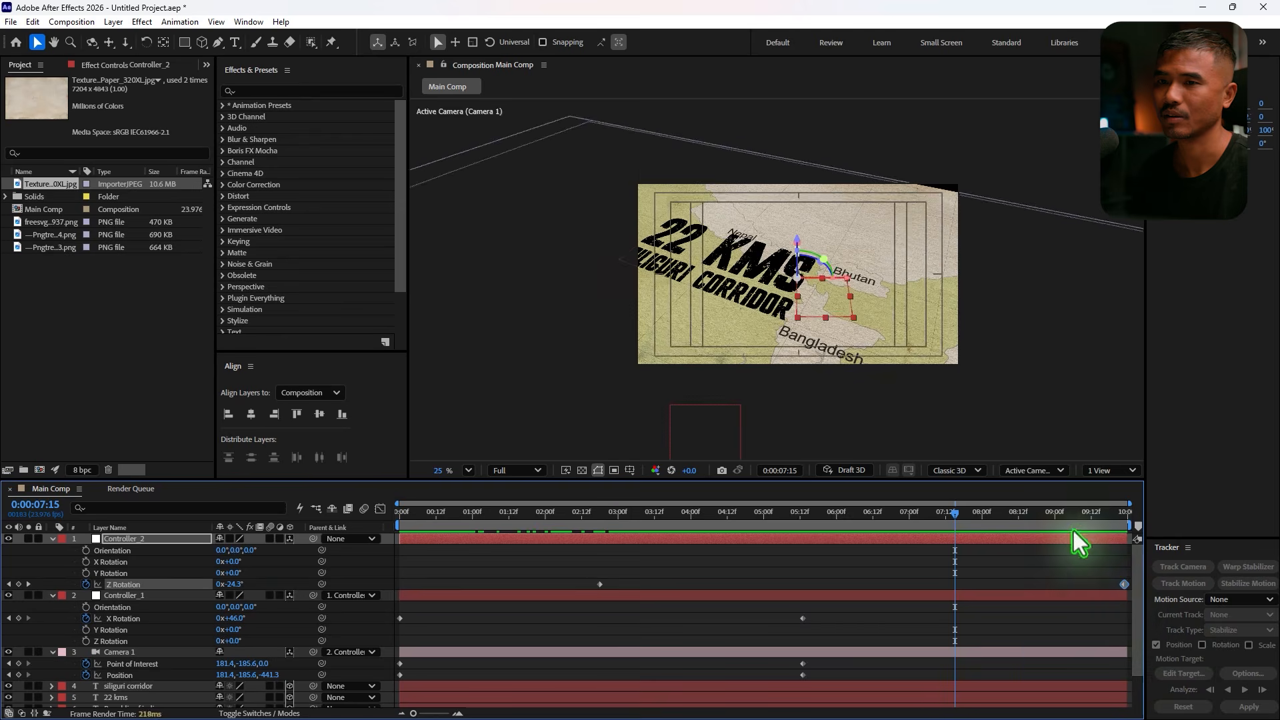
left_click_drag(1076, 518, 1128, 525)
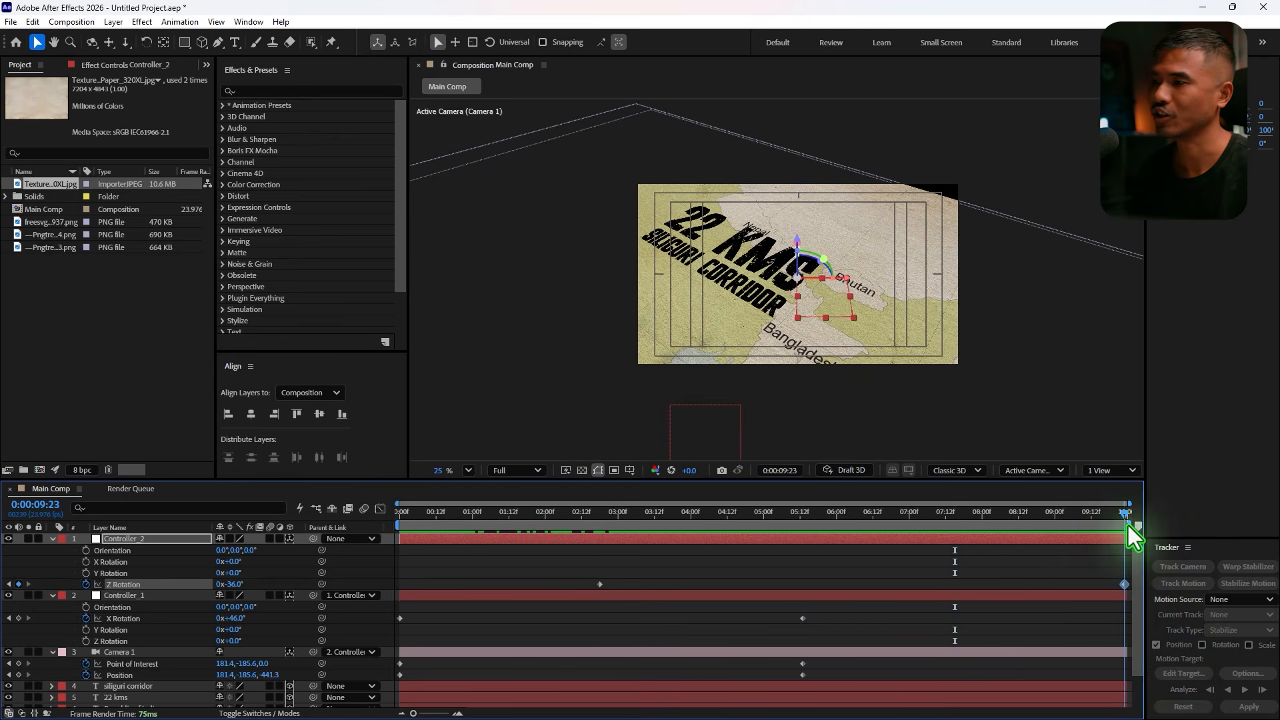
At 0:00:09:23, try a Z Rotation of -20° on Controller_2 and settle on a smaller negative angle.
left_click(233, 585)
type("-20")
key("Return")
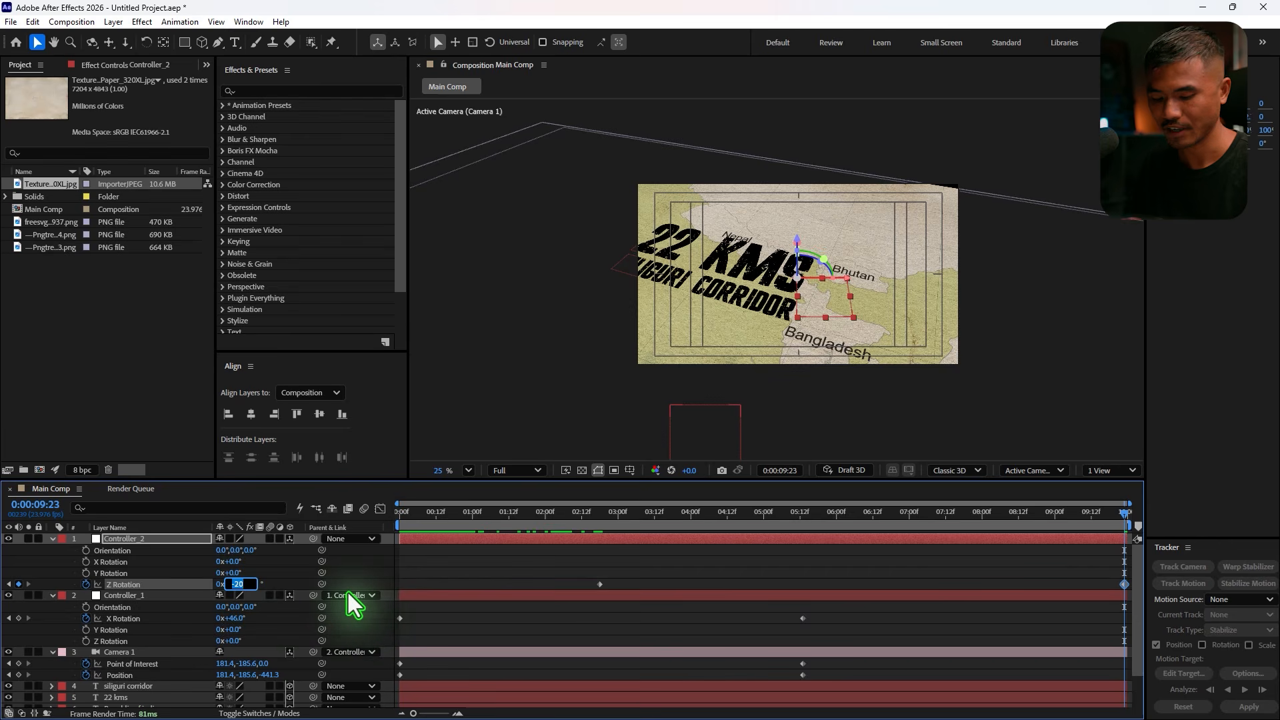
type("-")
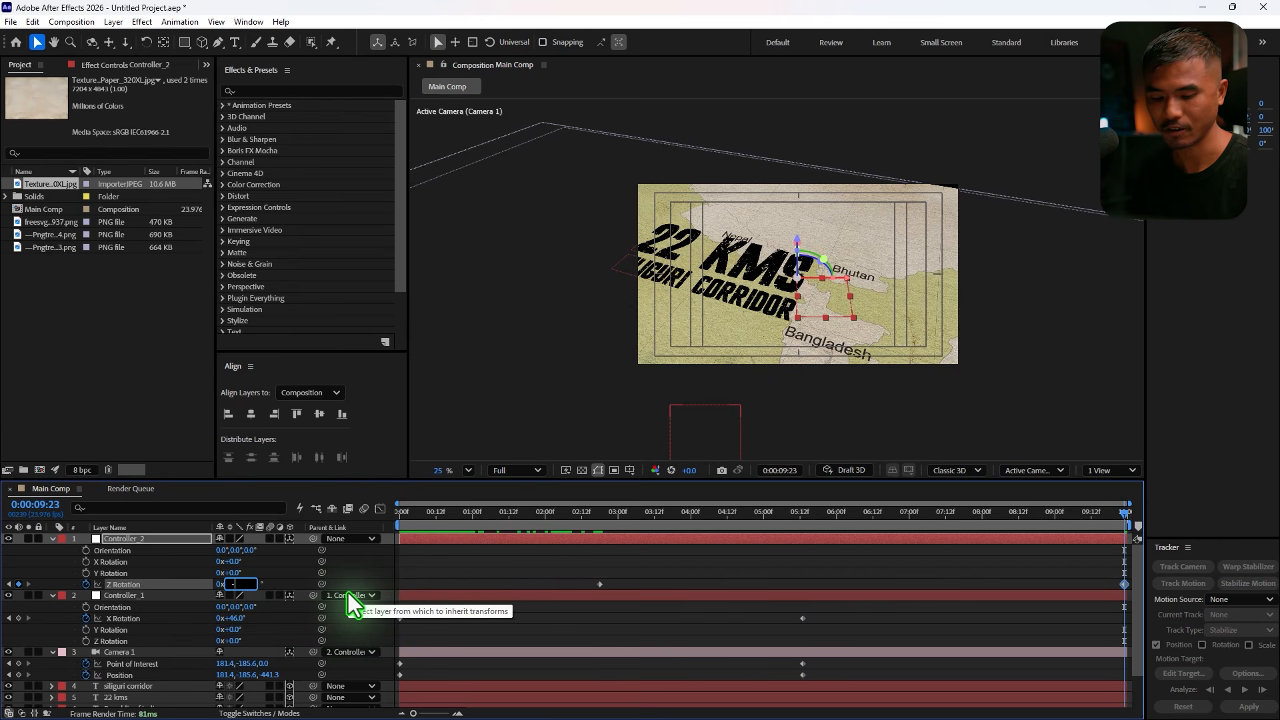
type("1")
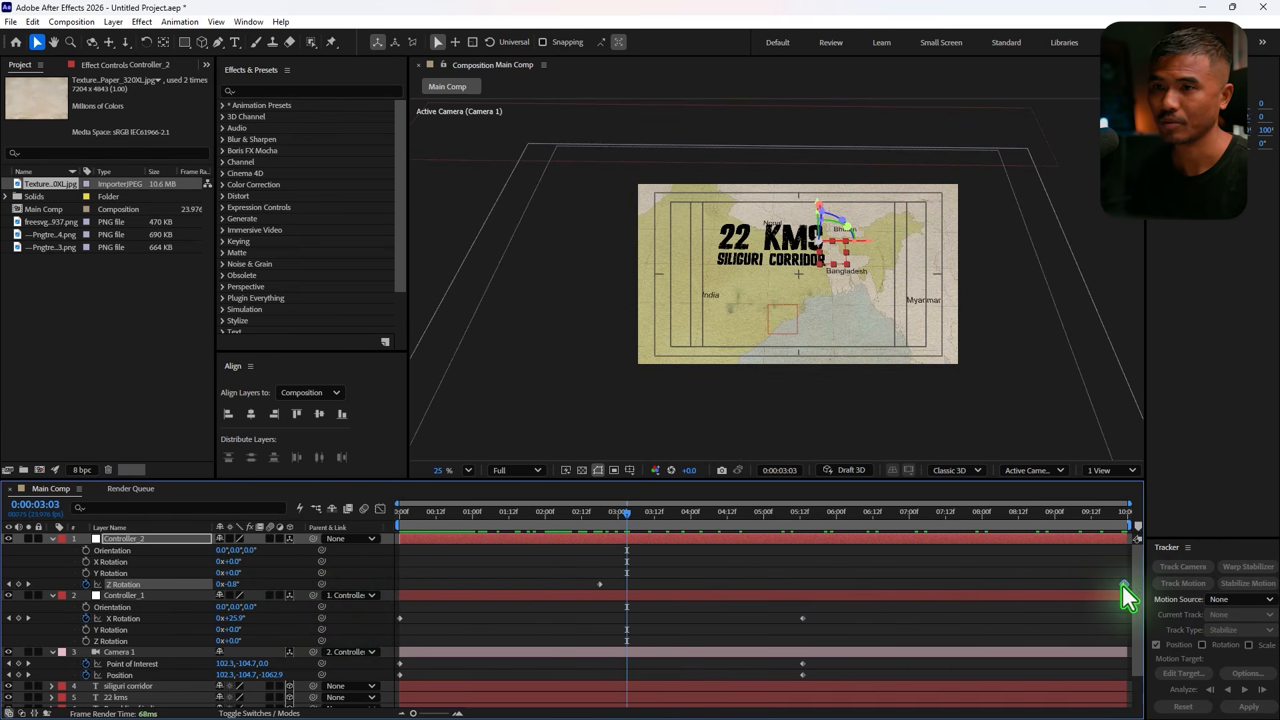
Retime Controller_2's Z Rotation keyframes to about 0:00:02:05 and 0:00:07:23, and Controller_1's last X Rotation keyframe to about 0:00:05:00.
left_click_drag(1071, 570, 578, 627)
left_click_drag(598, 585, 557, 587)
left_click(543, 563)
left_click_drag(455, 516, 415, 539)
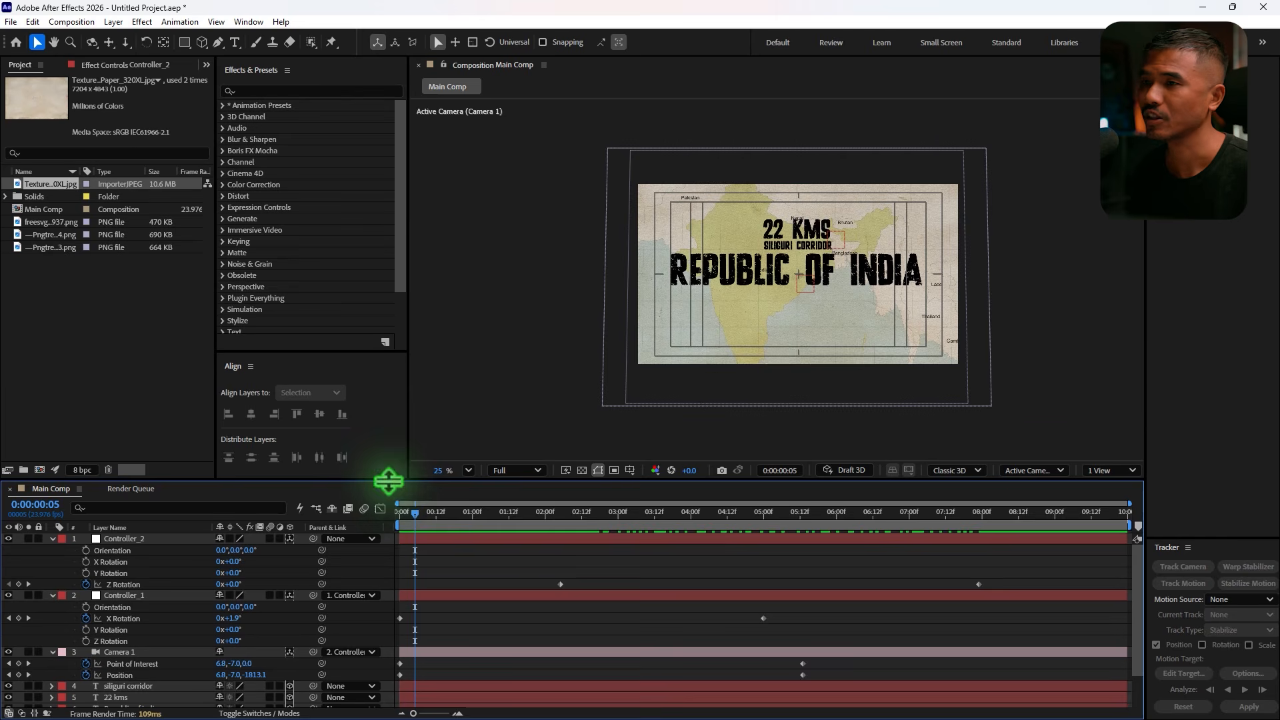
Apply Easy Ease to all keyframes of both controllers and Camera 1, and check the curves in the Graph Editor.
left_click_drag(389, 481, 388, 425)
left_click_drag(1045, 512, 388, 666)
key("F9")
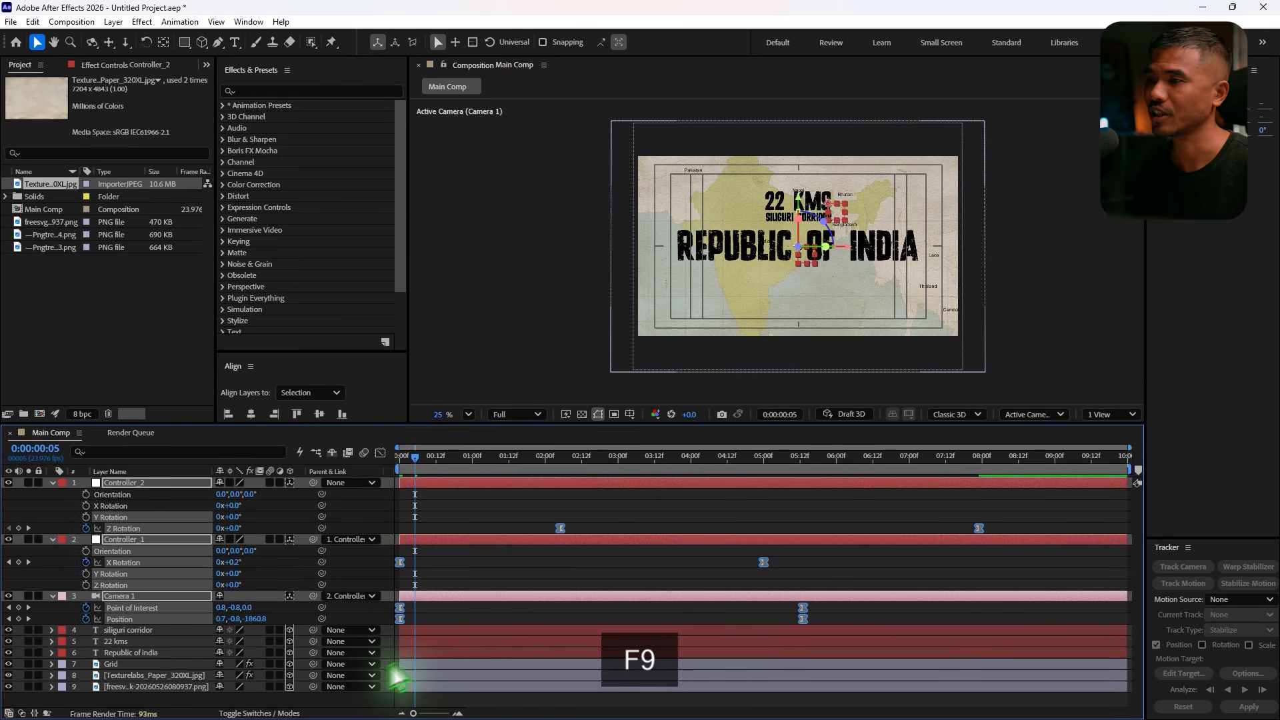
left_click(380, 453)
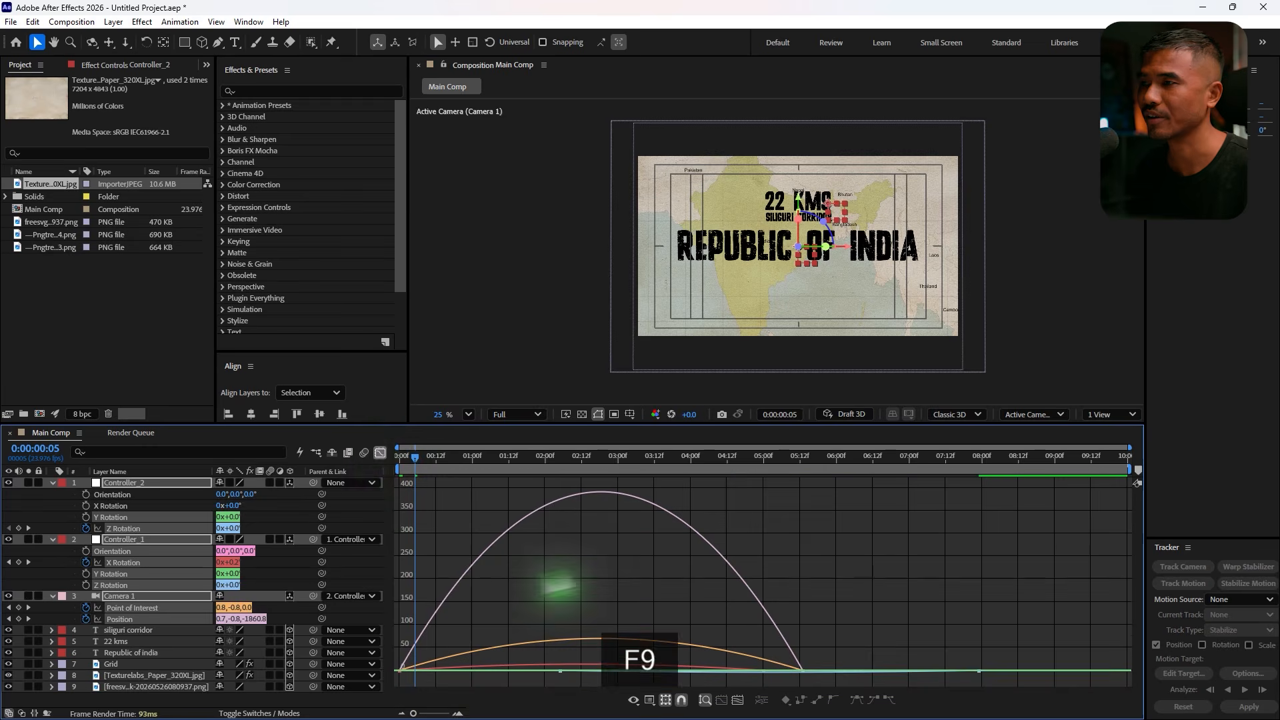
left_click(380, 453)
left_click(584, 512)
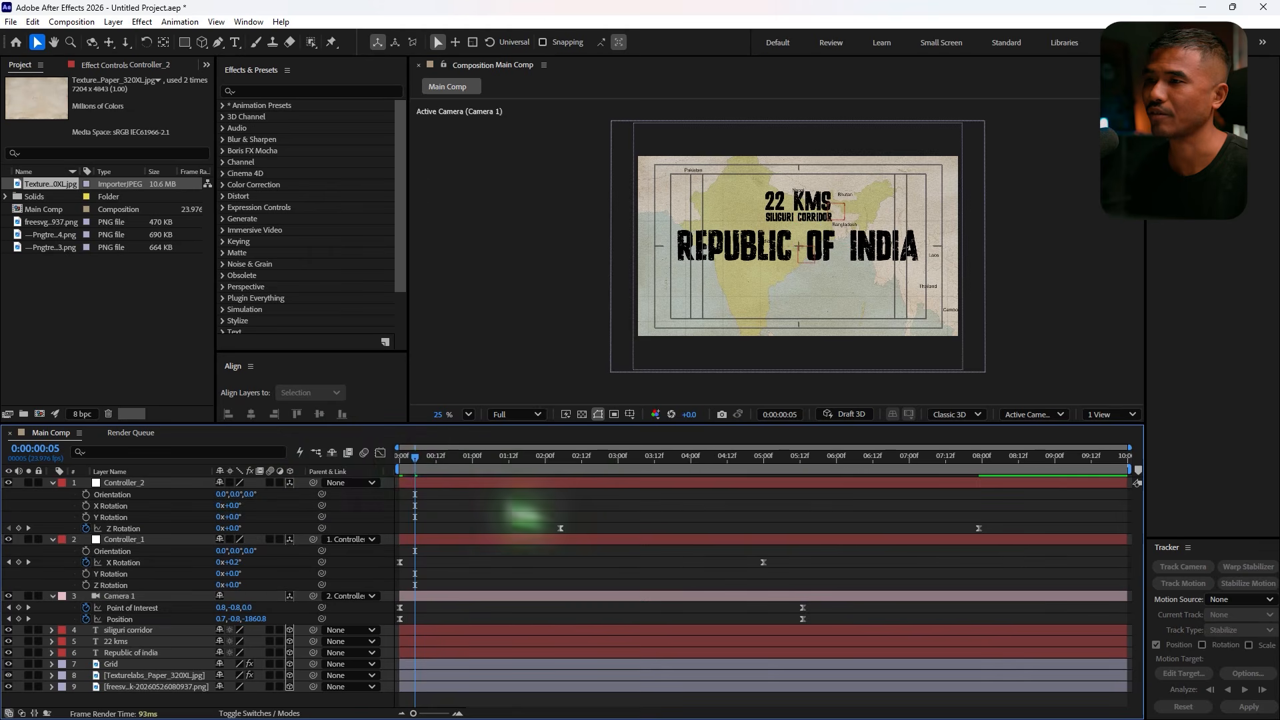
Preview the animation from 0:00:00:00 and extend Controller_2's last Z Rotation keyframe to the end of the composition.
left_click_drag(492, 463, 110, 521)
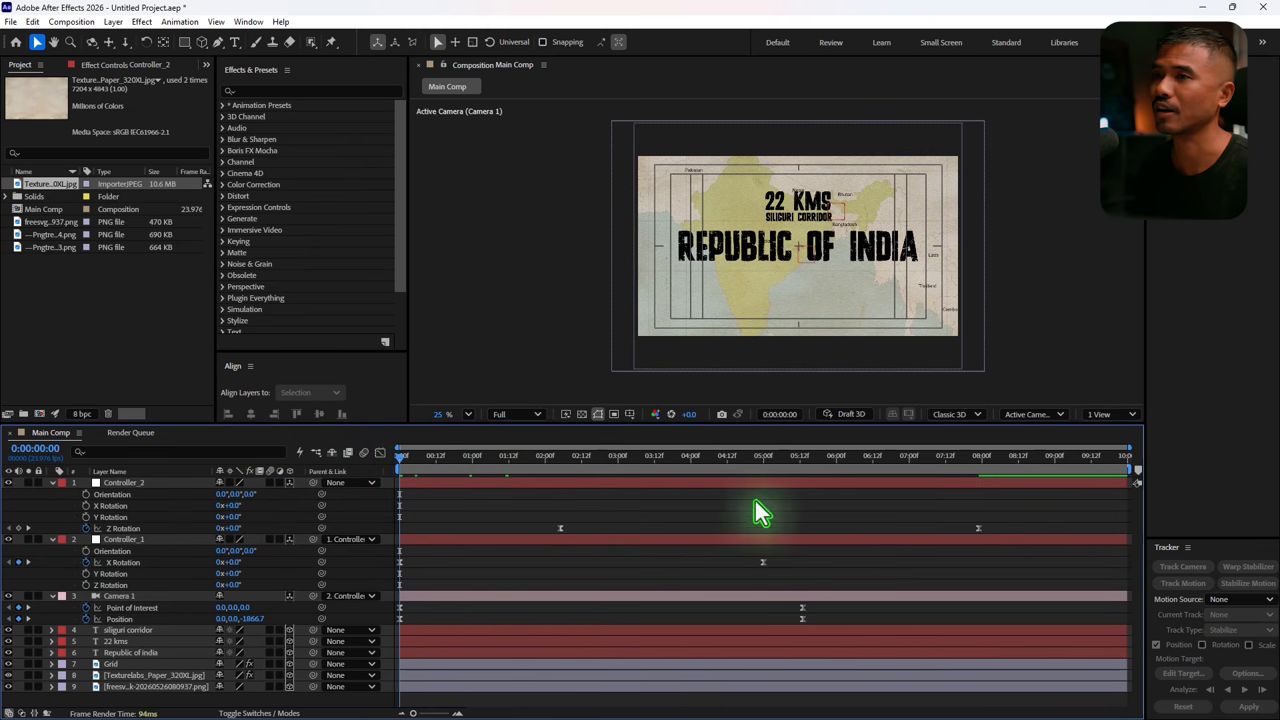
key("space")
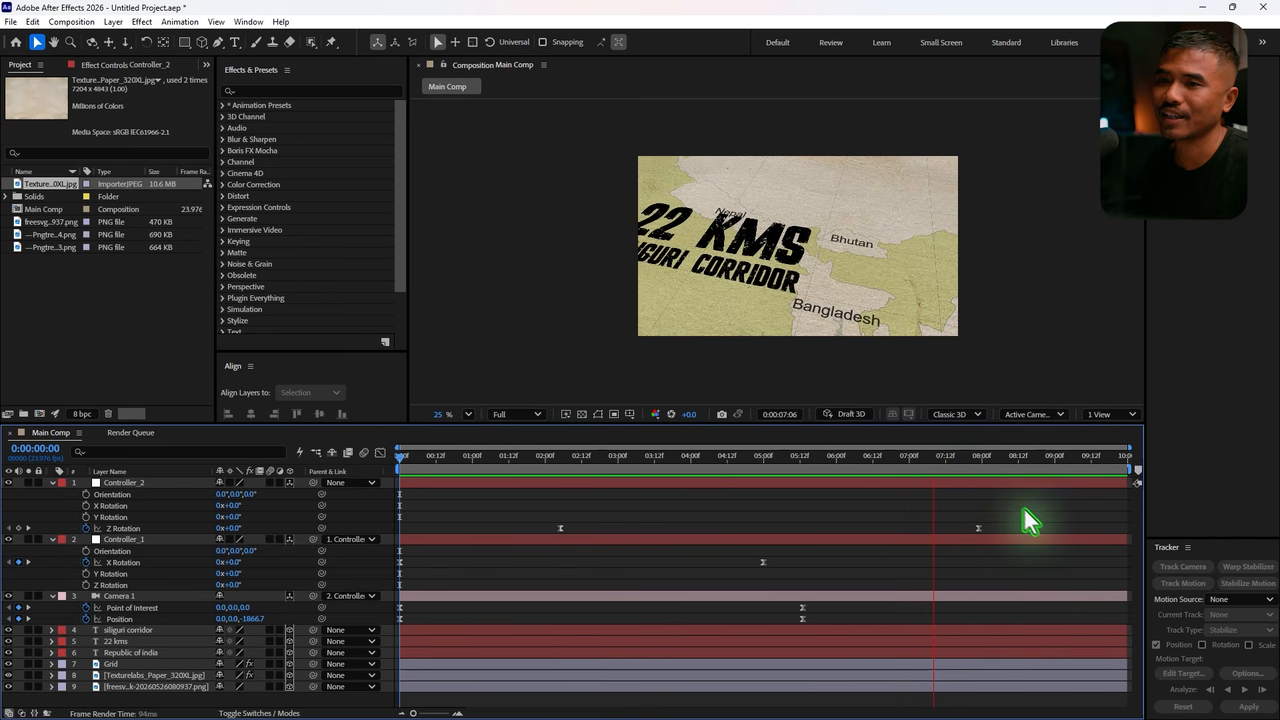
key("space")
left_click_drag(980, 531, 1125, 531)
left_click_drag(915, 470, 889, 489)
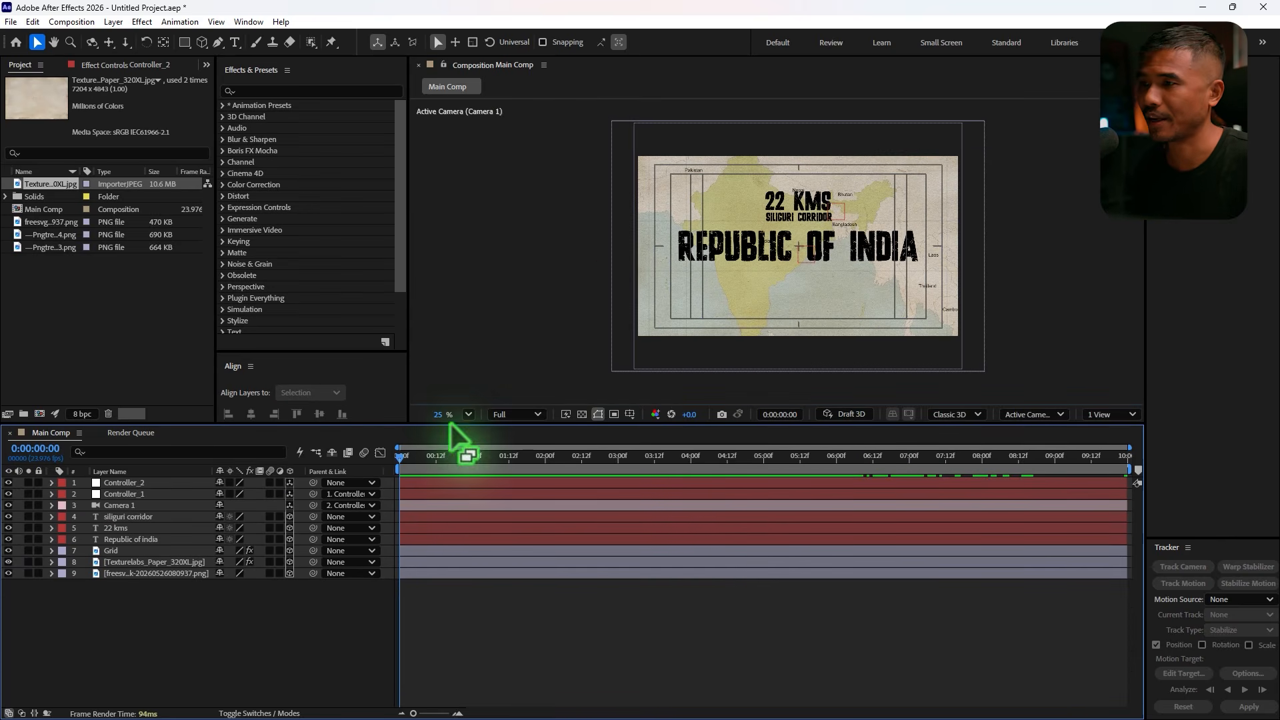
Enlarge the composition viewer area and fit the composition to it.
left_click_drag(443, 429, 466, 485)
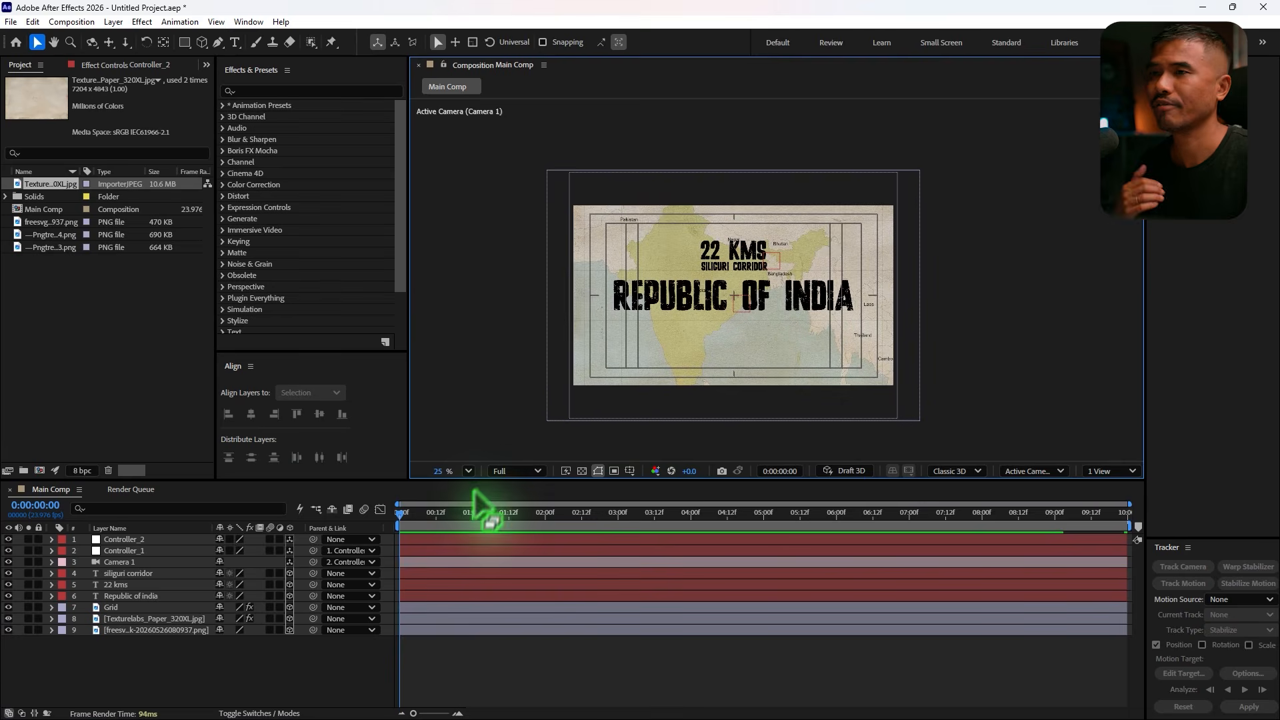
left_click(469, 471)
left_click(495, 214)
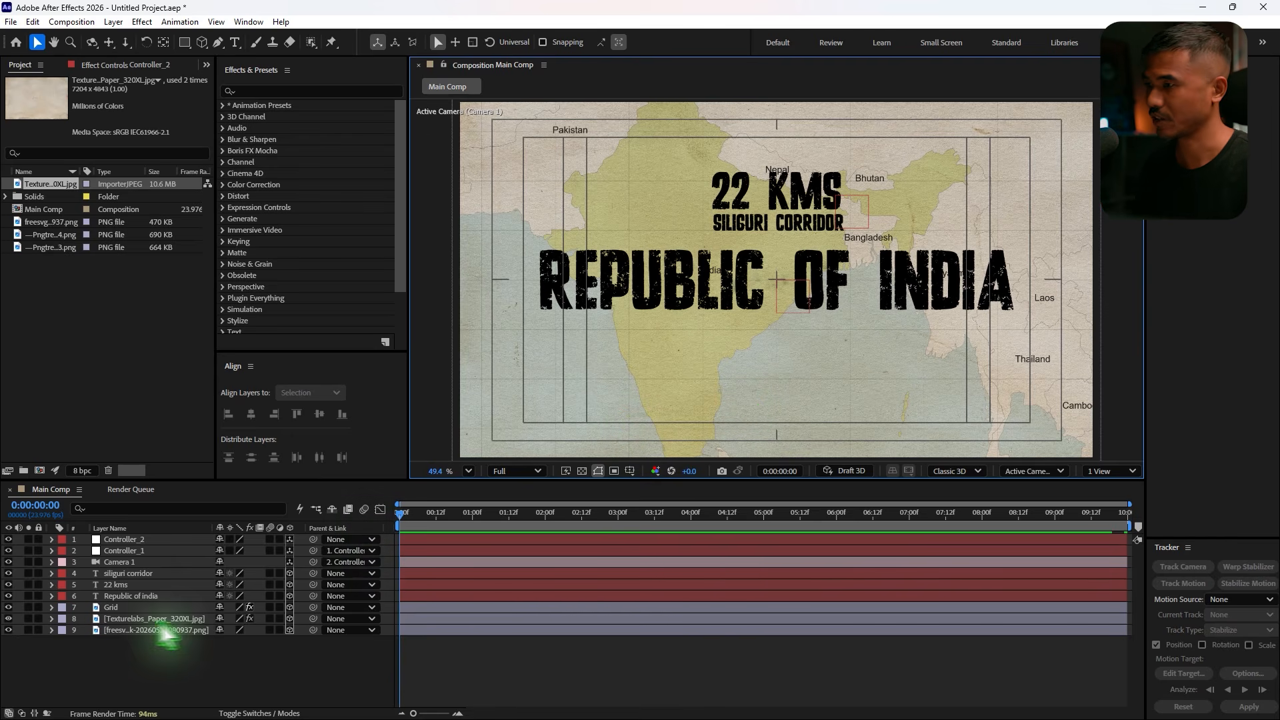
Duplicate the Grid layer and paste the Republic of India title's position onto the duplicate.
left_click(122, 608)
key("ctrl+d")
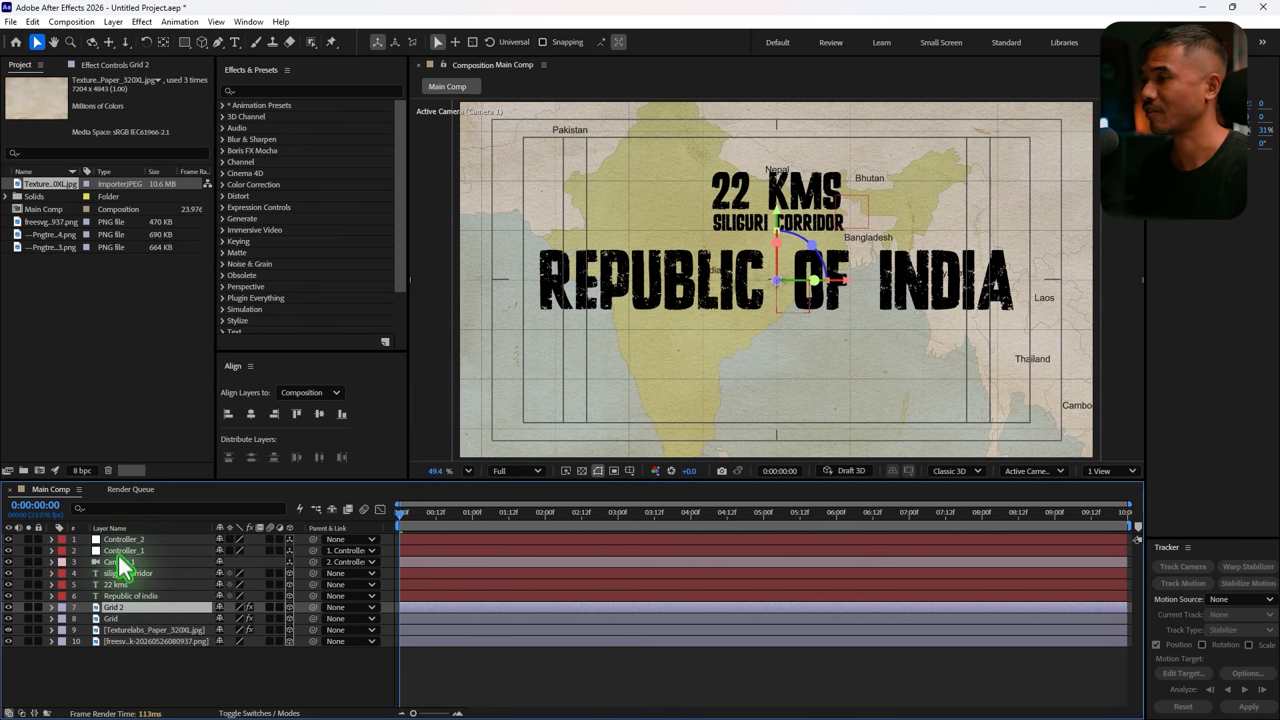
left_click(128, 598)
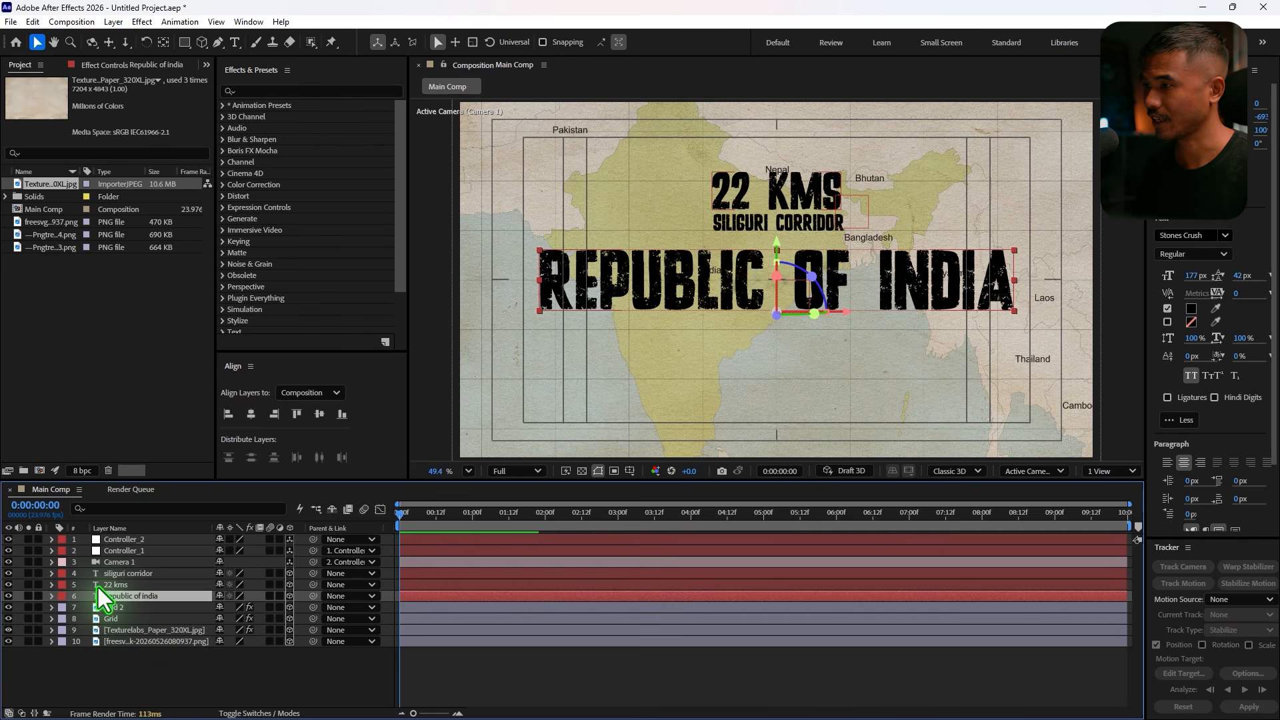
key("p")
key("ctrl+c")
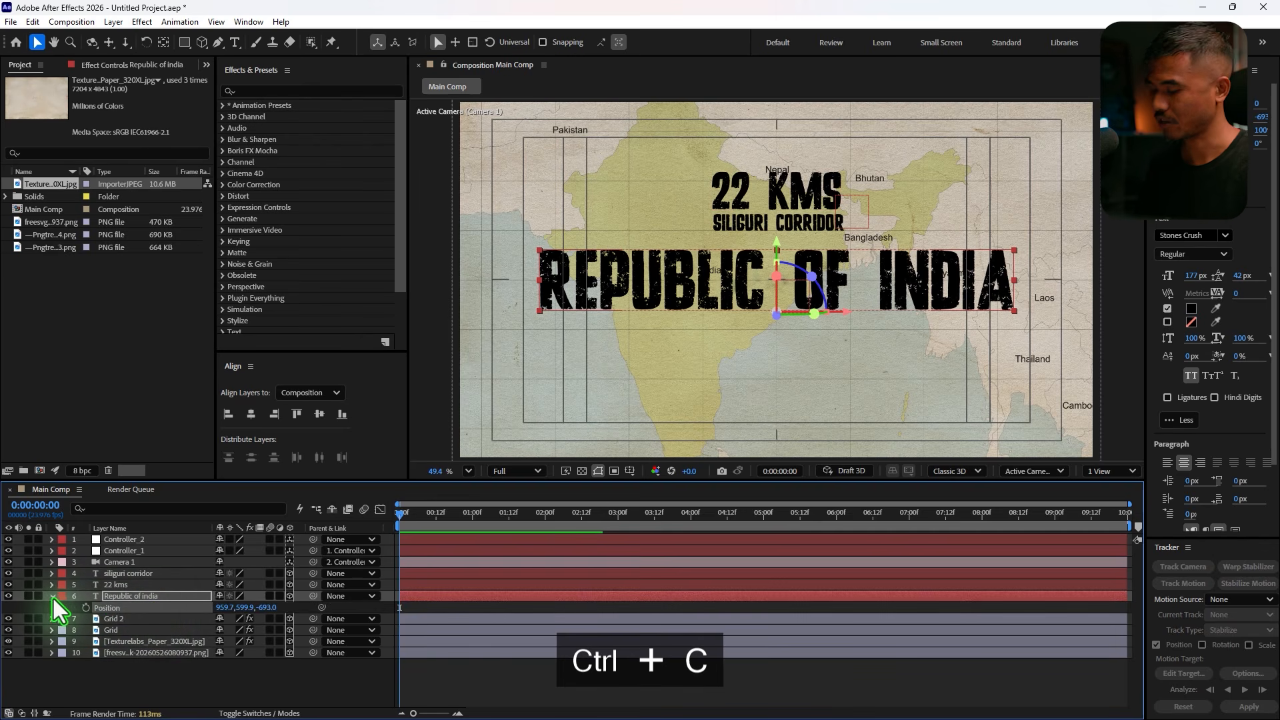
left_click(53, 596)
left_click(146, 608)
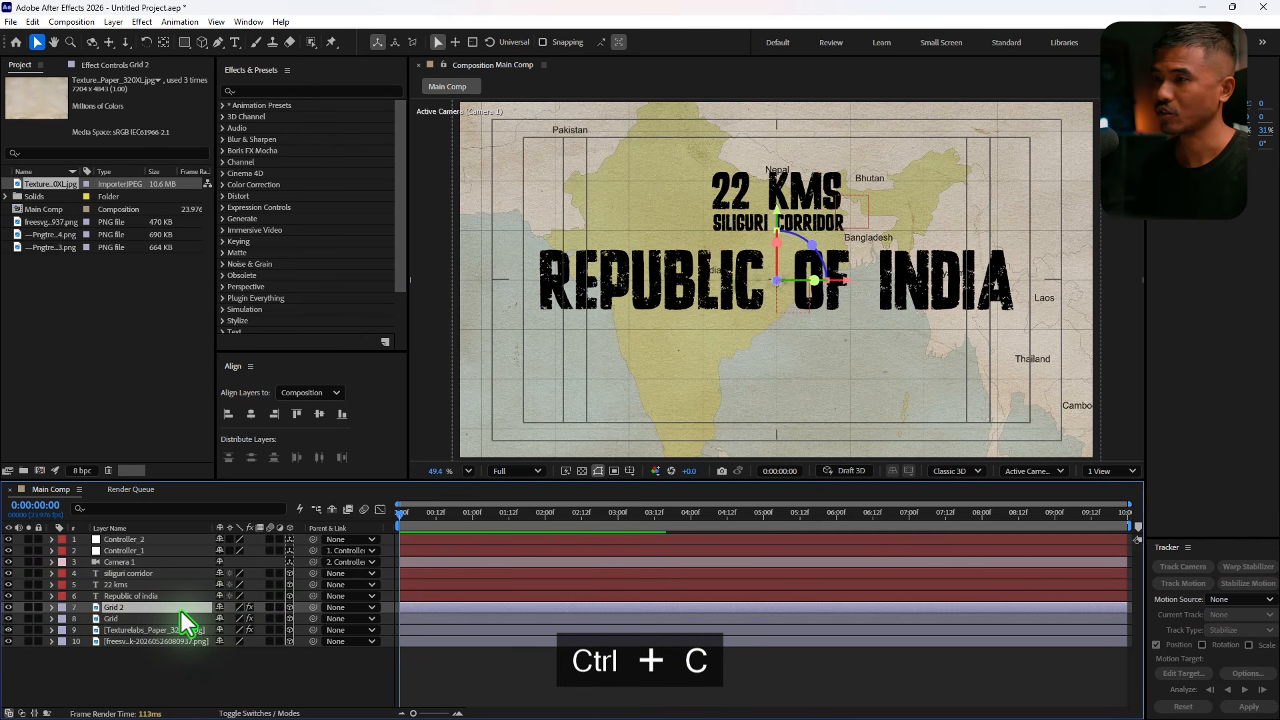
key("ctrl+v")
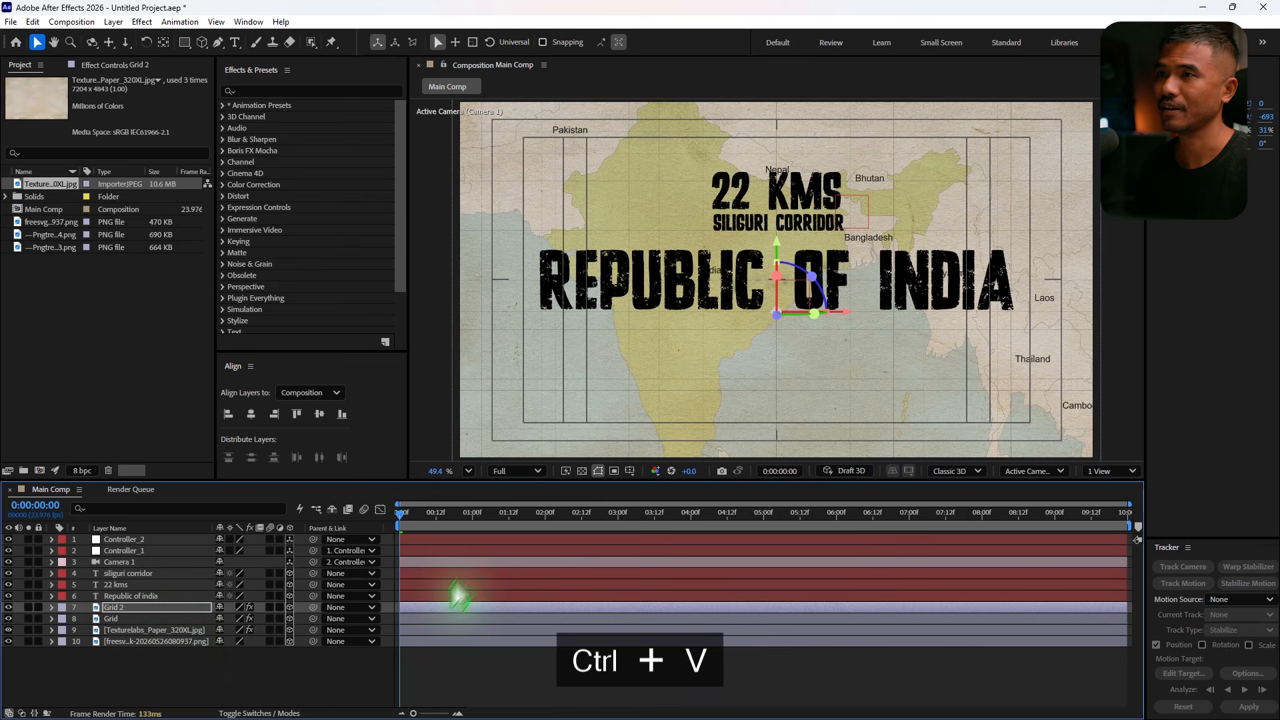
Hide the original Grid layer and scrub the timeline to inspect the duplicate grid on its own.
left_click_drag(410, 515, 603, 544)
left_click(120, 618)
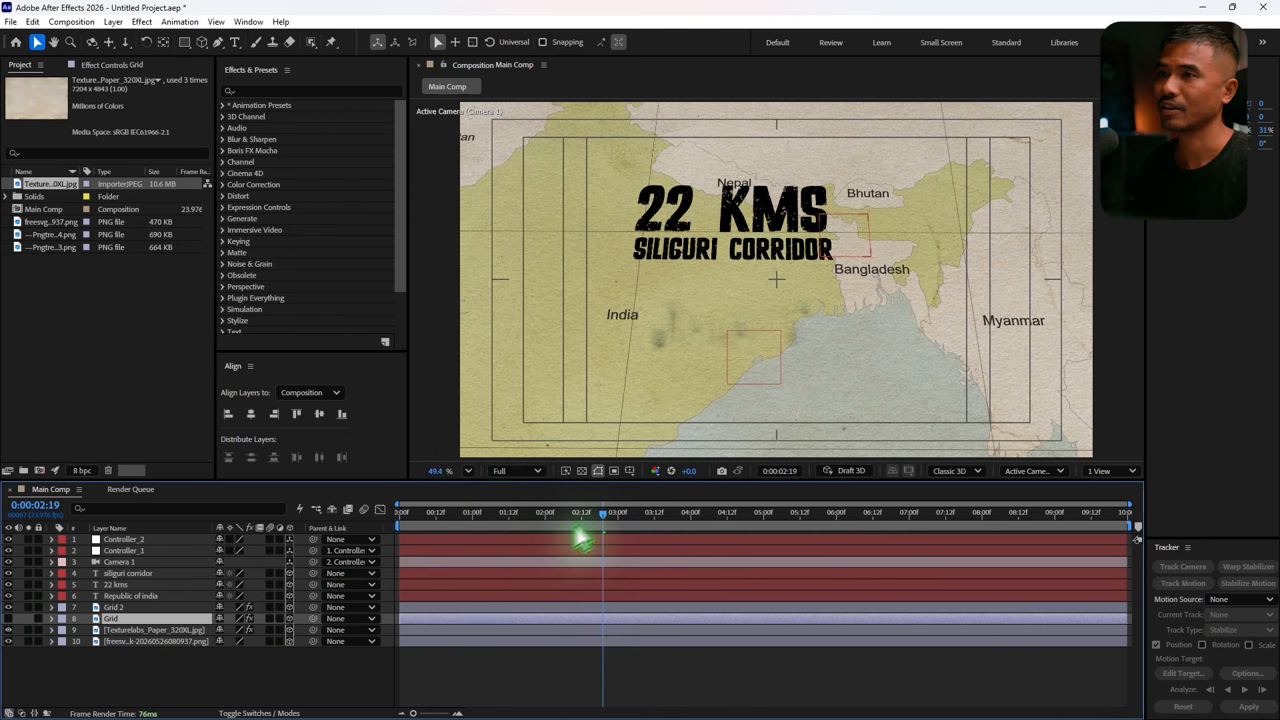
left_click_drag(605, 516, 539, 529)
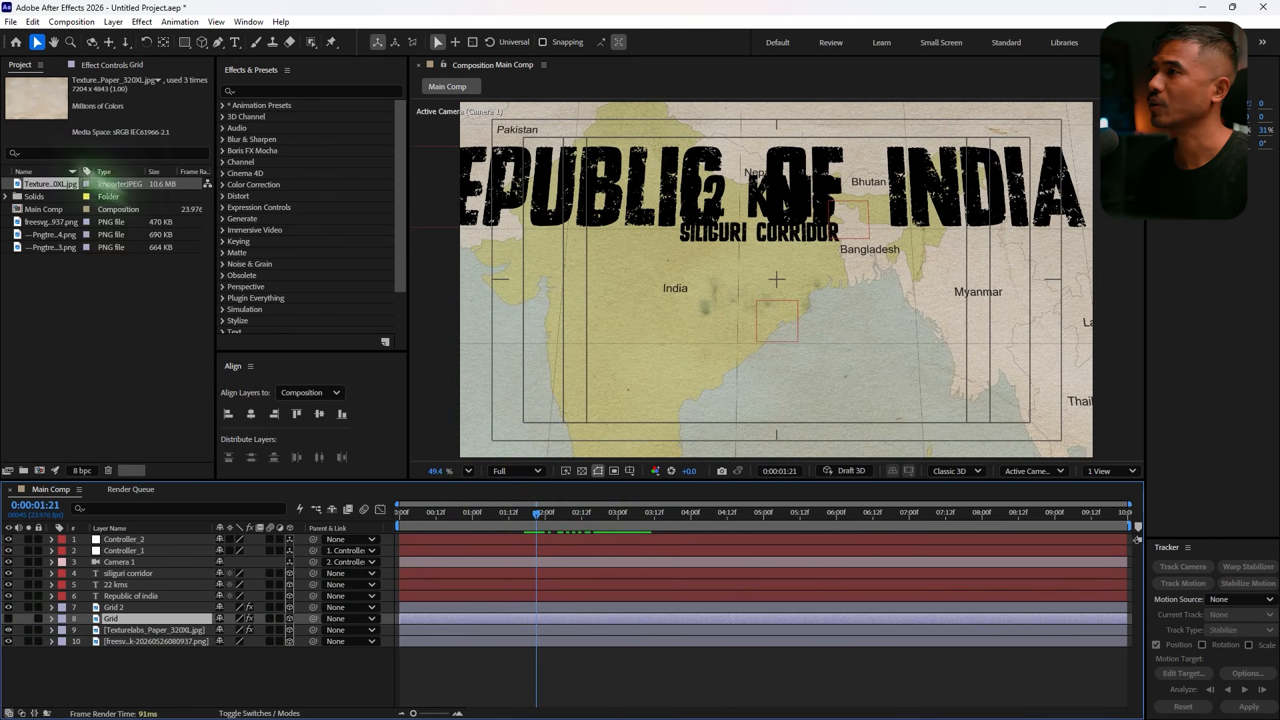
Try a border of 2 on the original Grid layer's Grid effect.
left_click(113, 64)
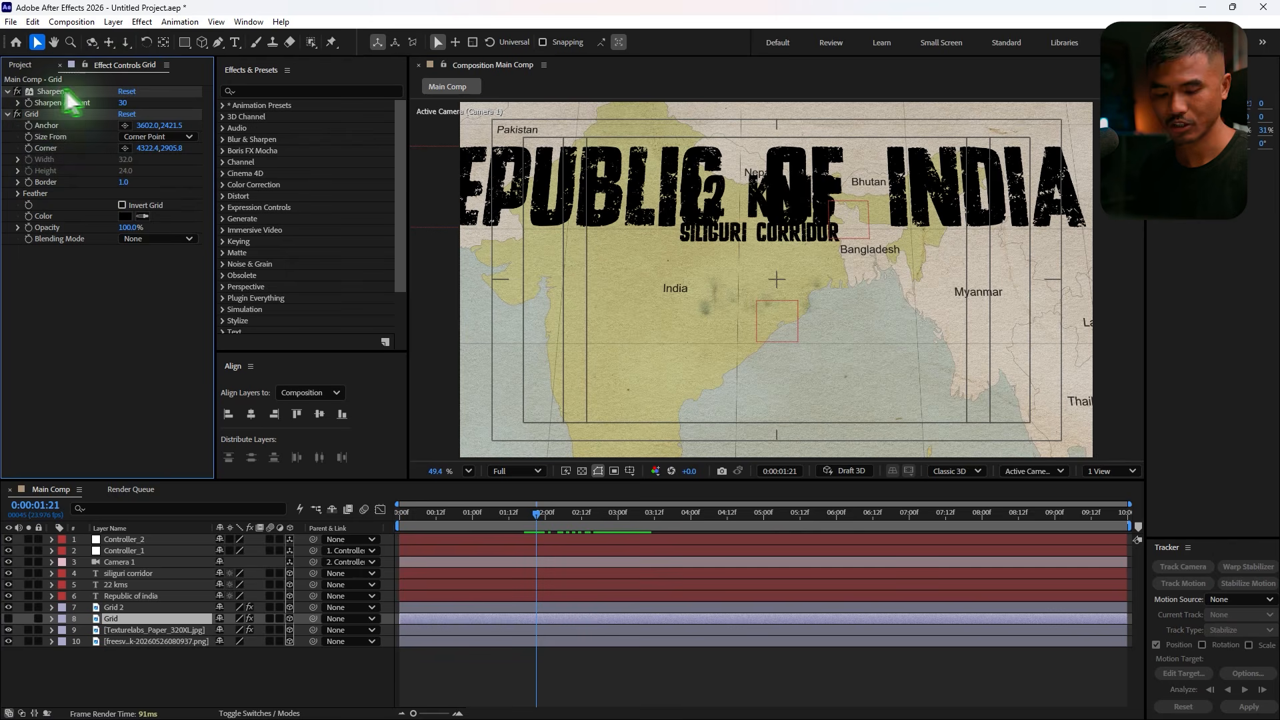
left_click(125, 184)
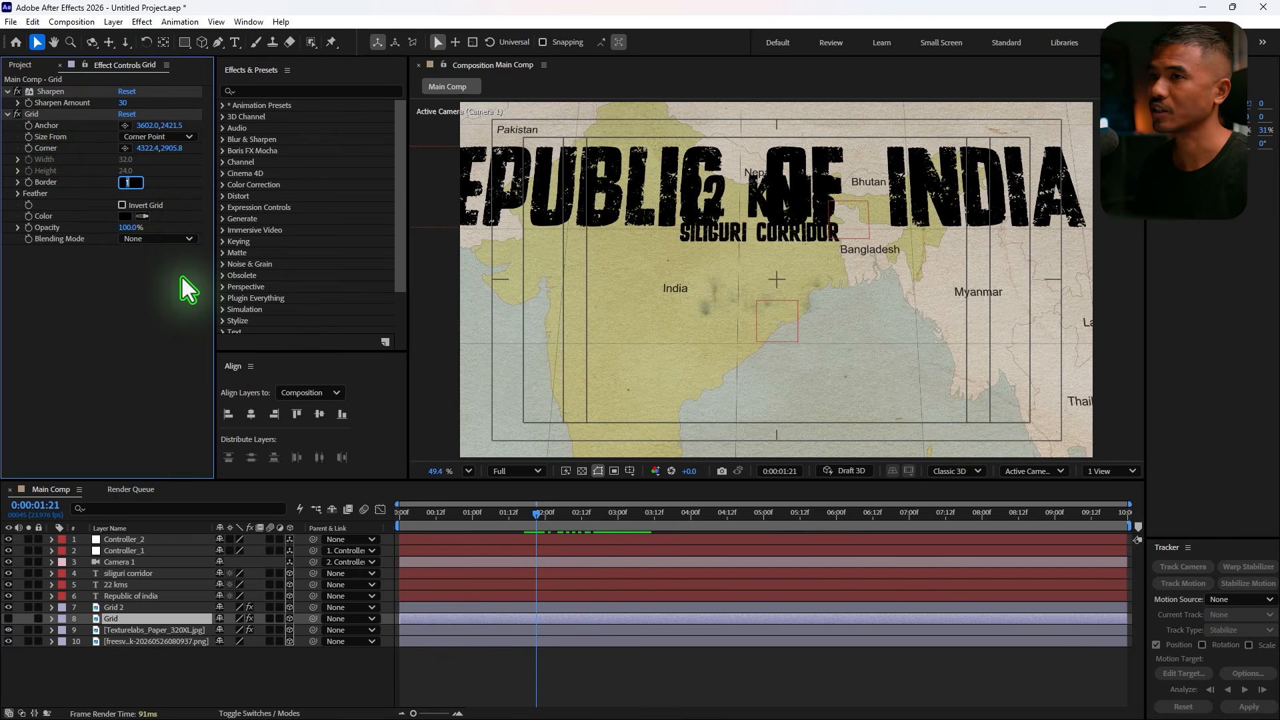
type("2")
key("Return")
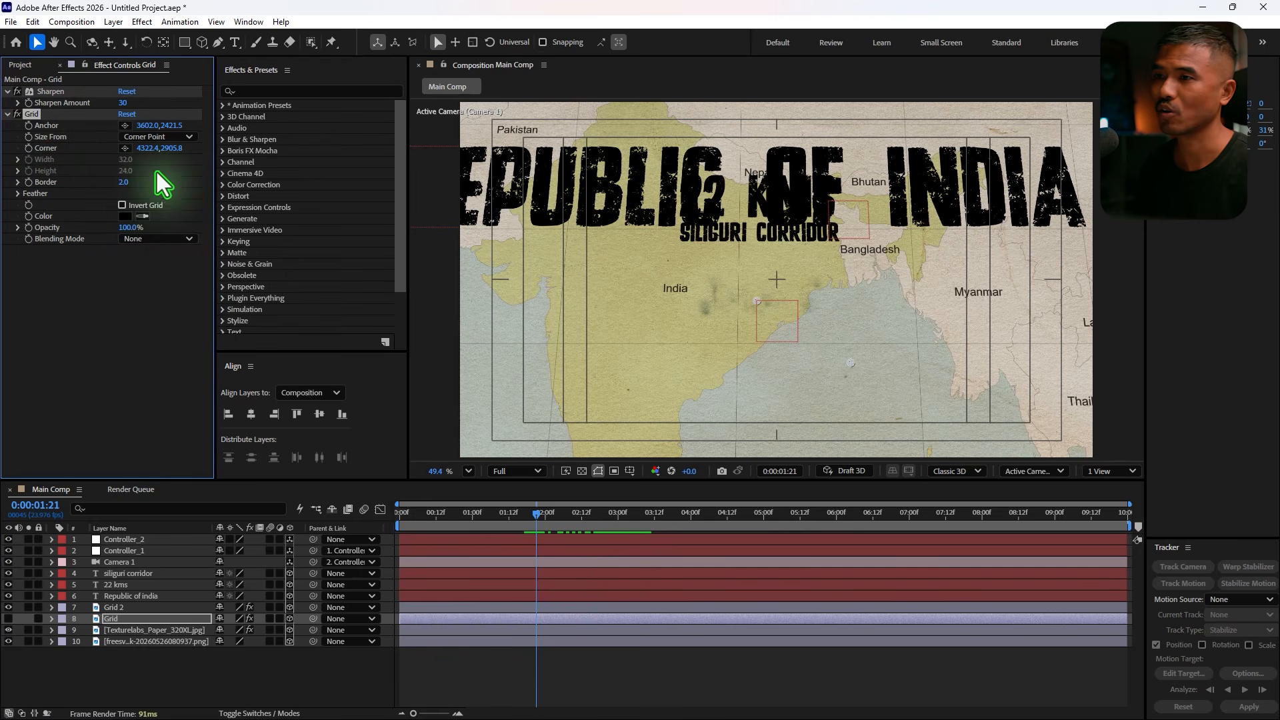
scroll(763, 350, "up", 2)
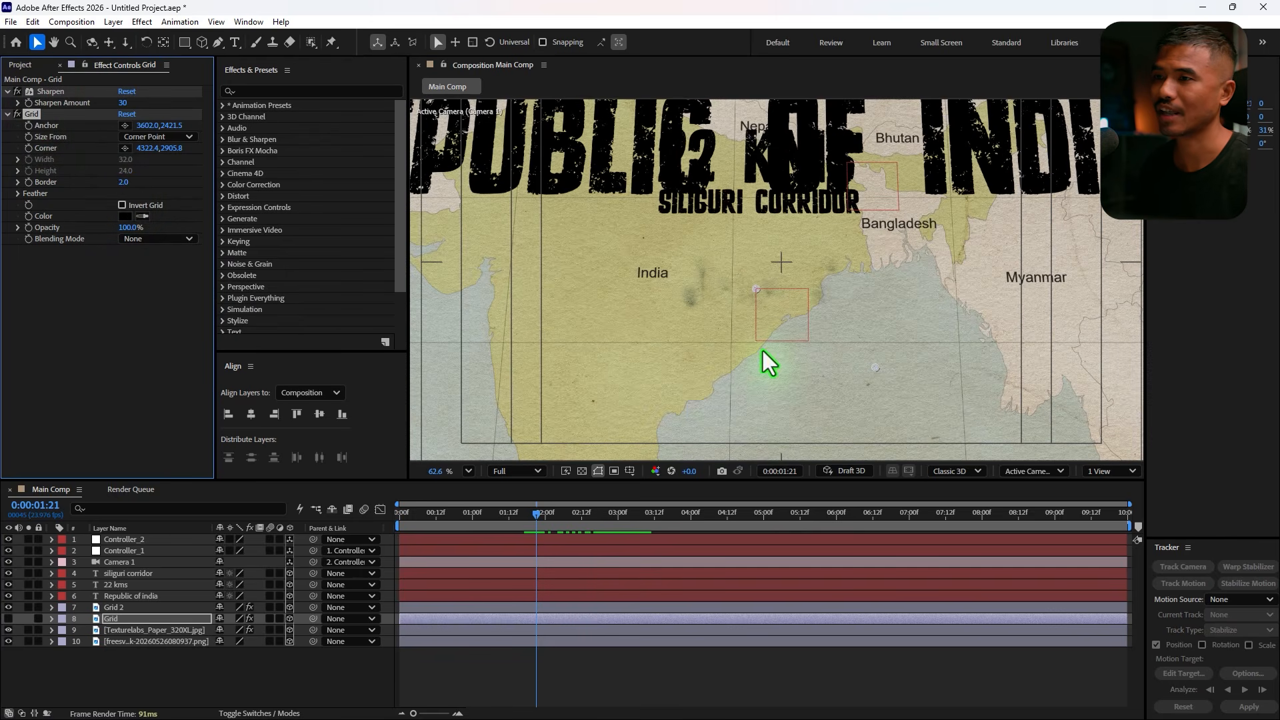
Turn off the Title/Action Safe overlay in the composition view.
left_click(630, 471)
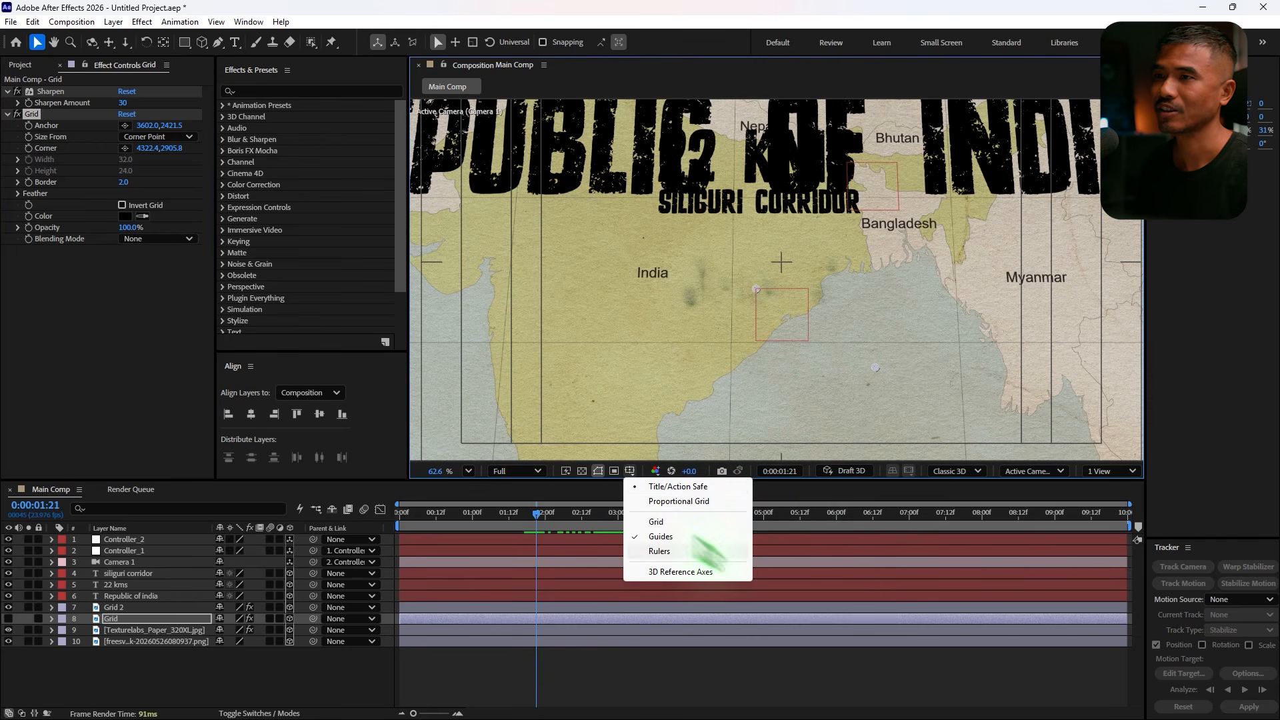
left_click(689, 488)
scroll(670, 304, "down", 3)
scroll(601, 445, "up", 1)
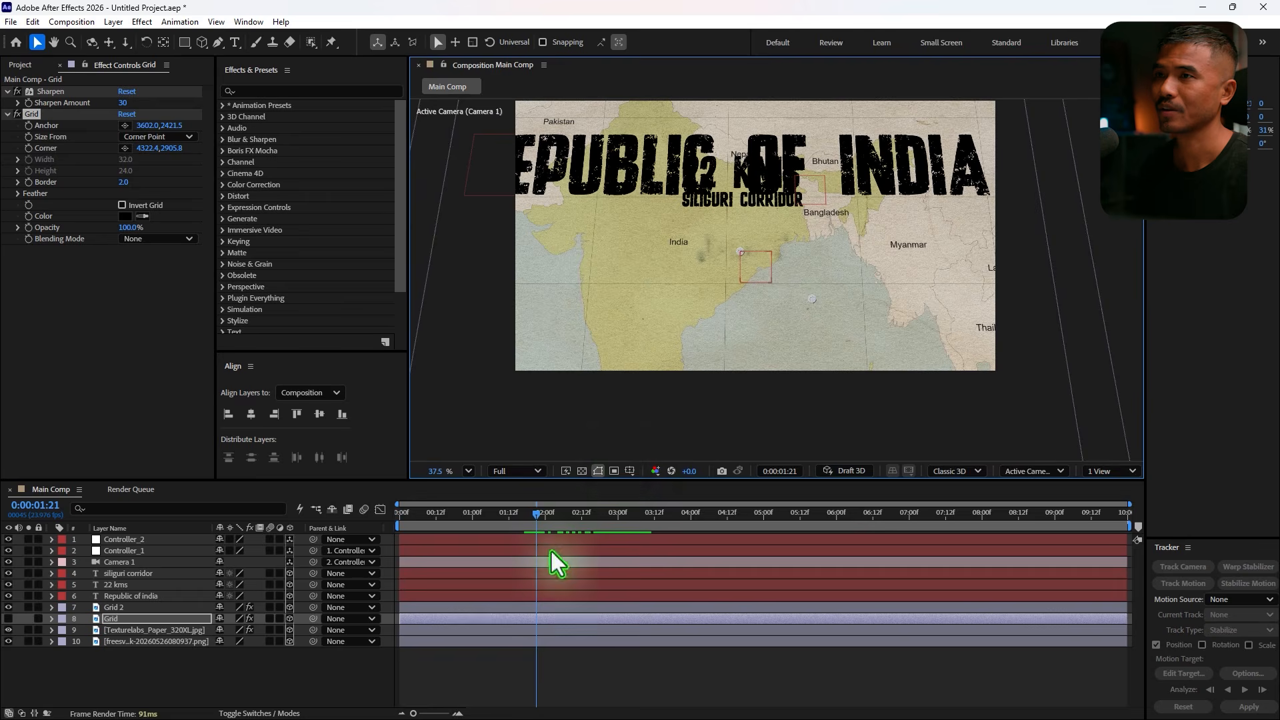
left_click_drag(539, 516, 614, 530)
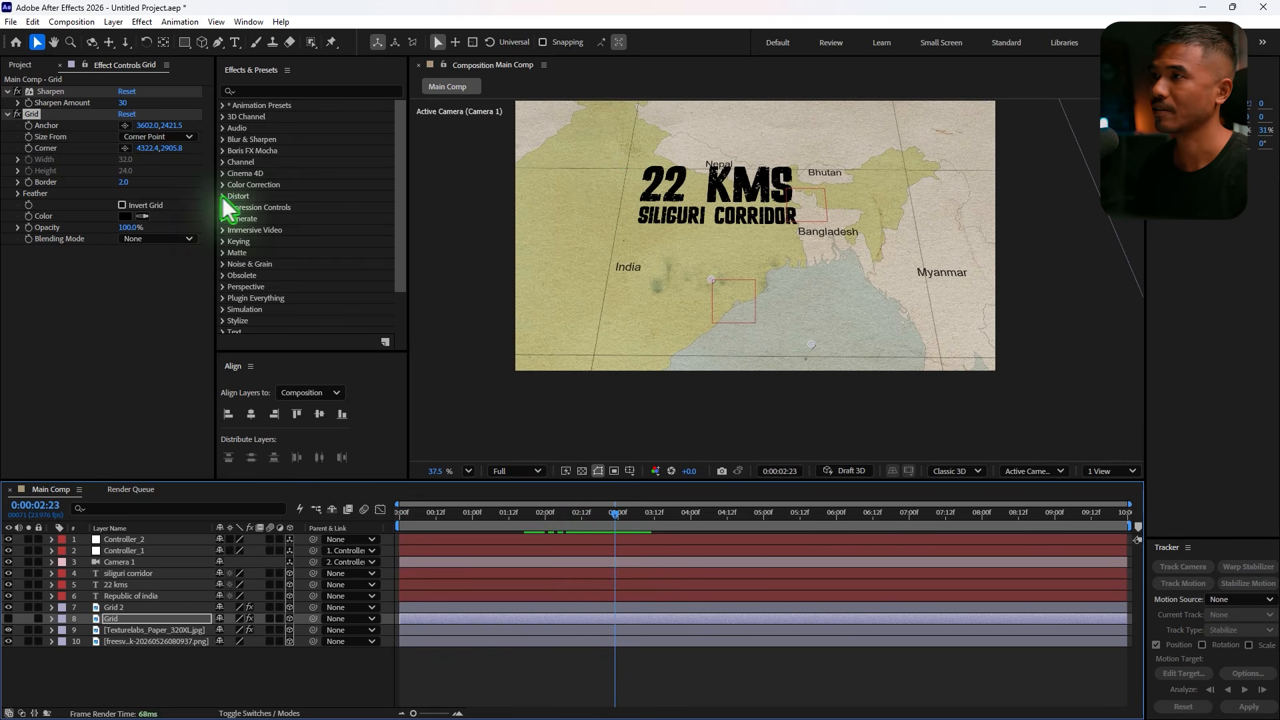
left_click(126, 182)
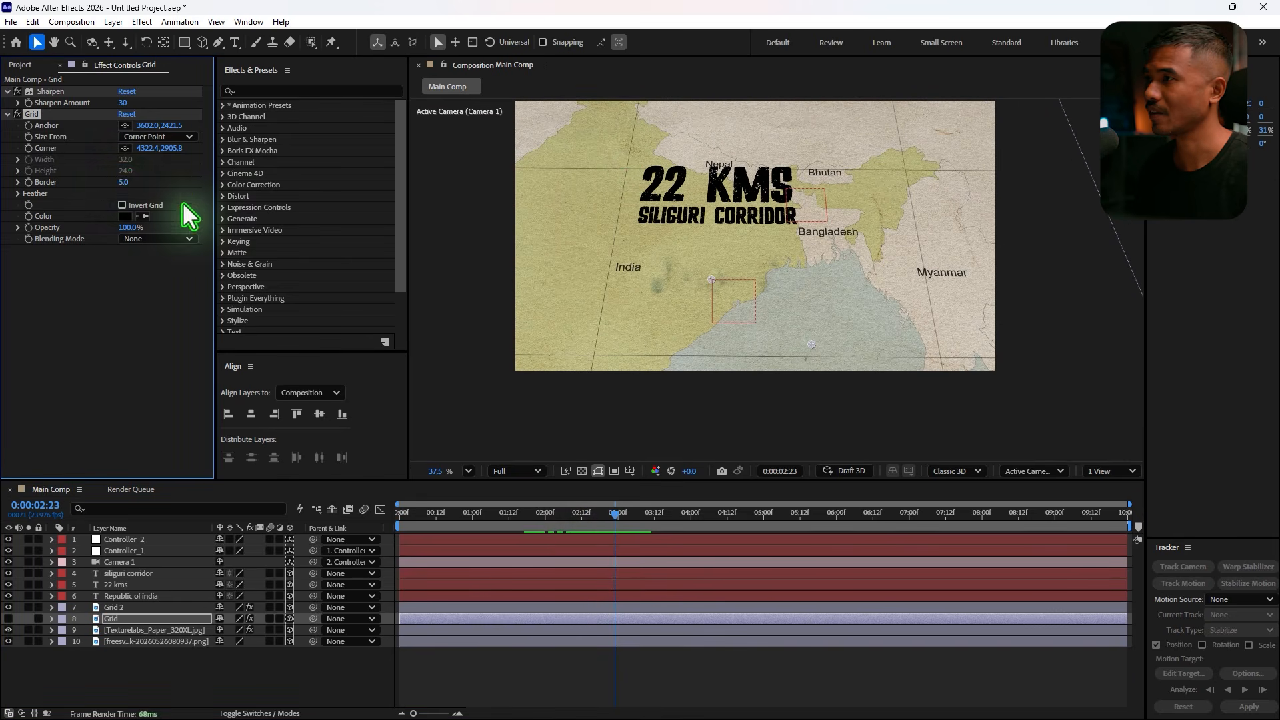
key("ctrl+z")
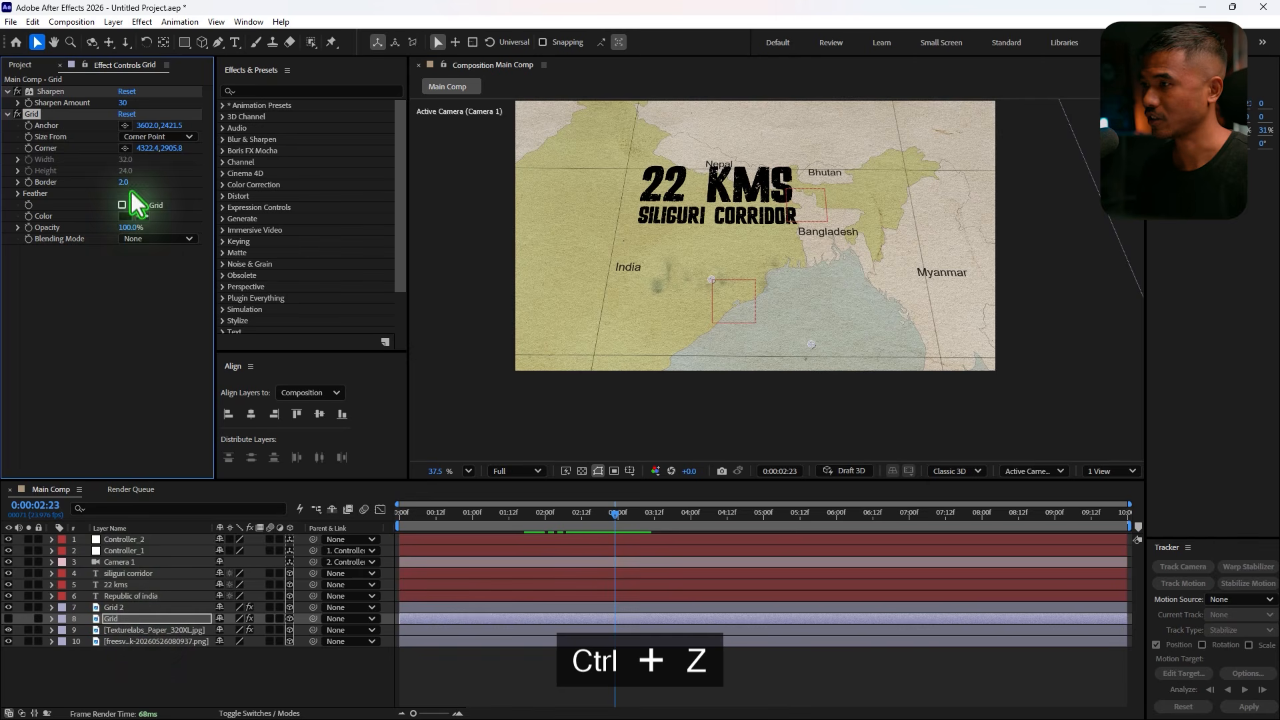
Set the Grid 2 layer's grid border to 5 and return to 0:00:00:00 to judge the line thickness.
left_click(113, 607)
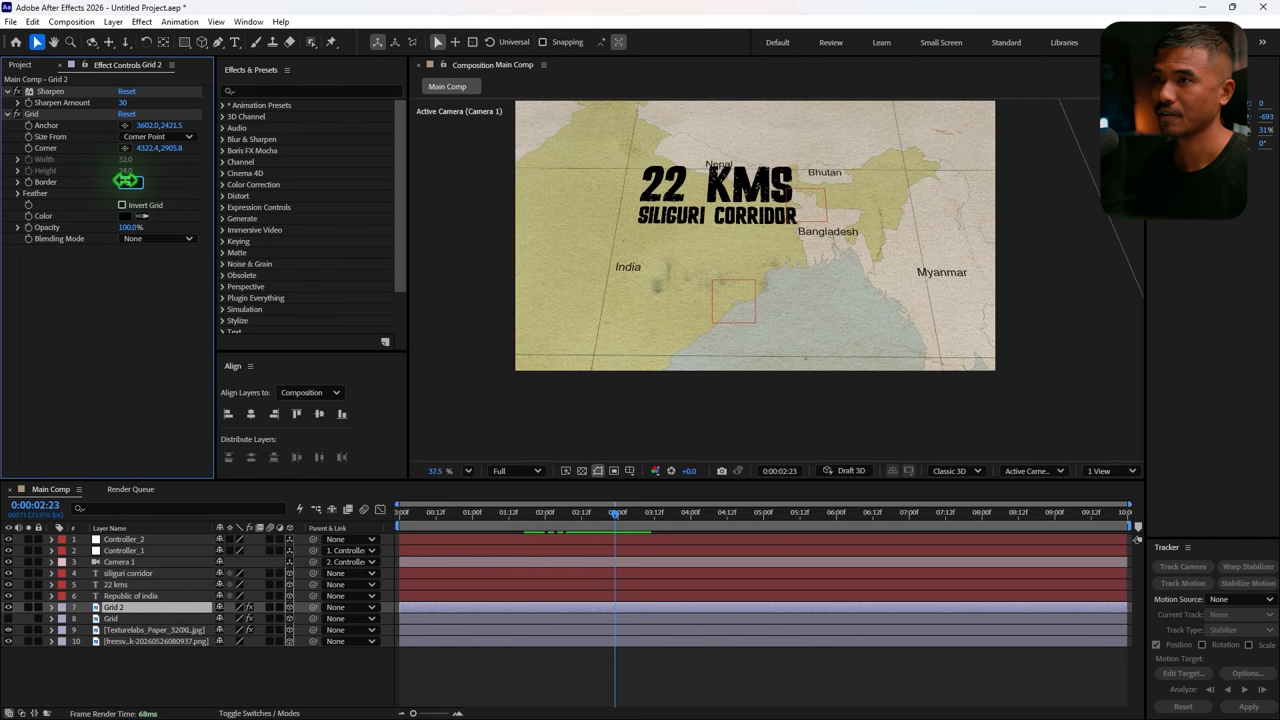
left_click_drag(127, 181, 131, 181)
scroll(653, 353, "down", 1)
left_click_drag(636, 524, 287, 536)
key("shift+slash")
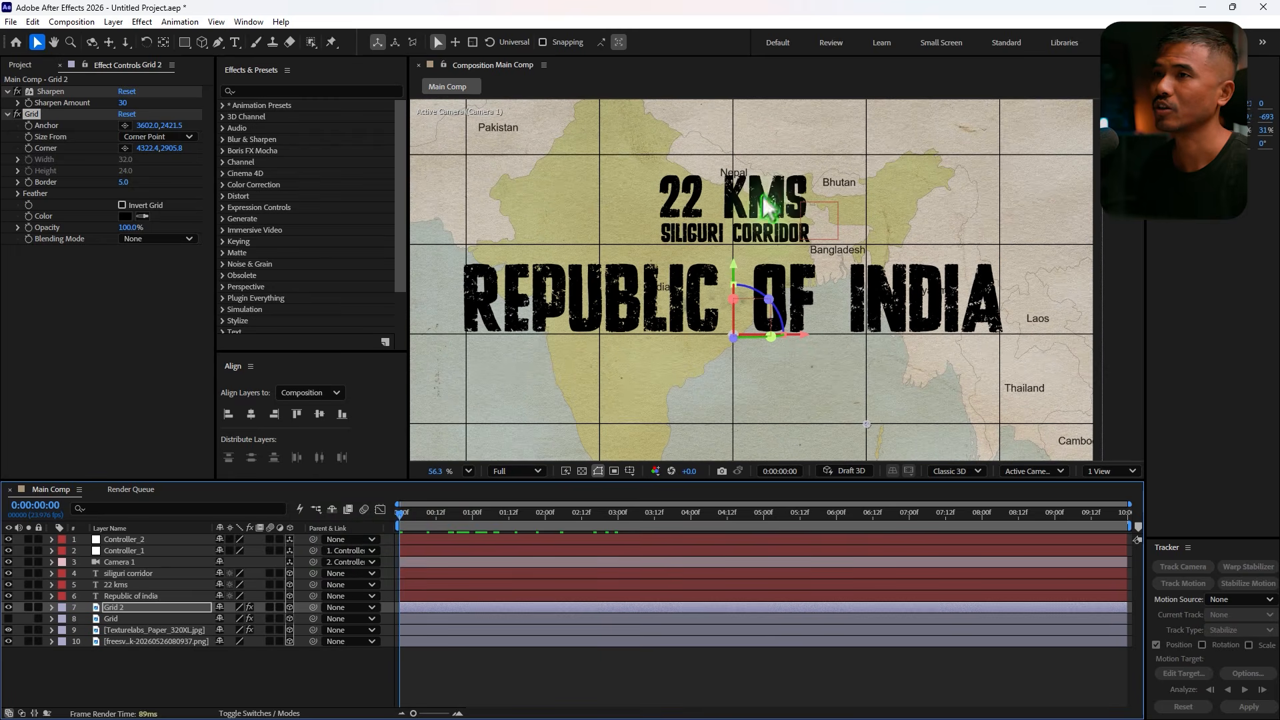
Enlarge Grid 2's cells to a Corner of about 4479.4, 3103.8, set its border to 3, and fit the composition view.
left_click_drag(145, 158, 283, 170)
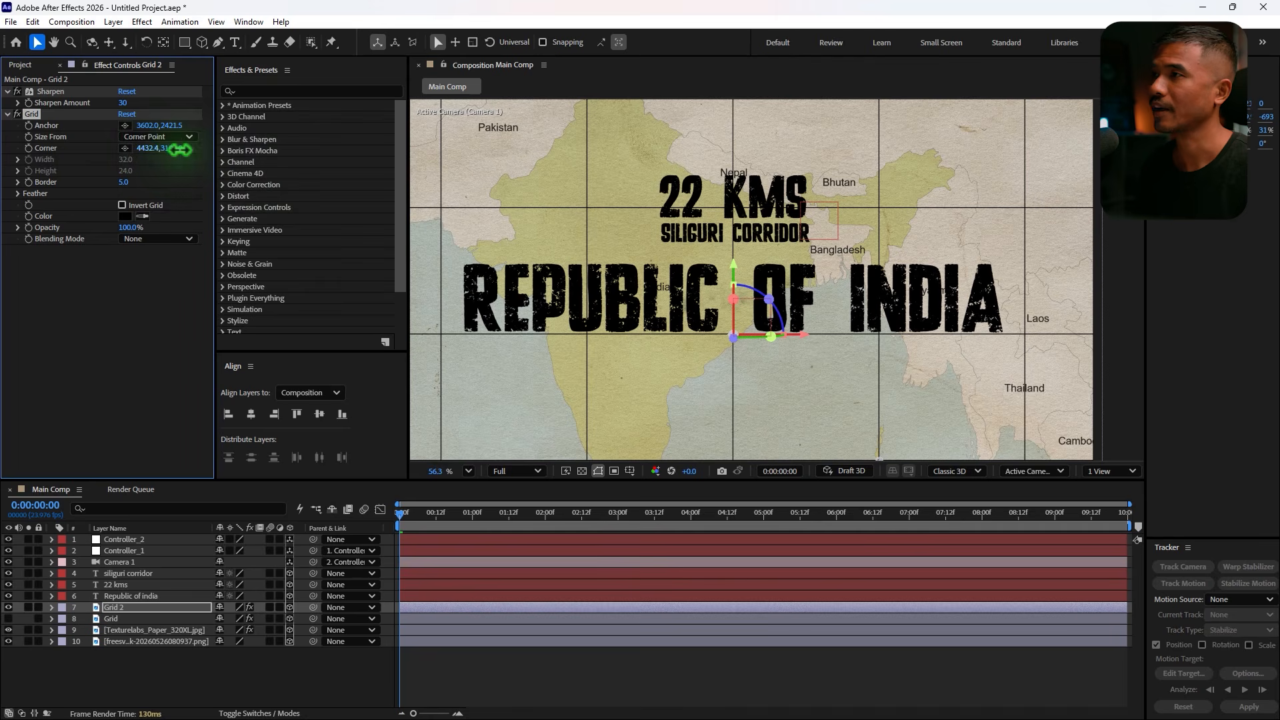
left_click_drag(179, 150, 212, 154)
scroll(773, 229, "down", 2)
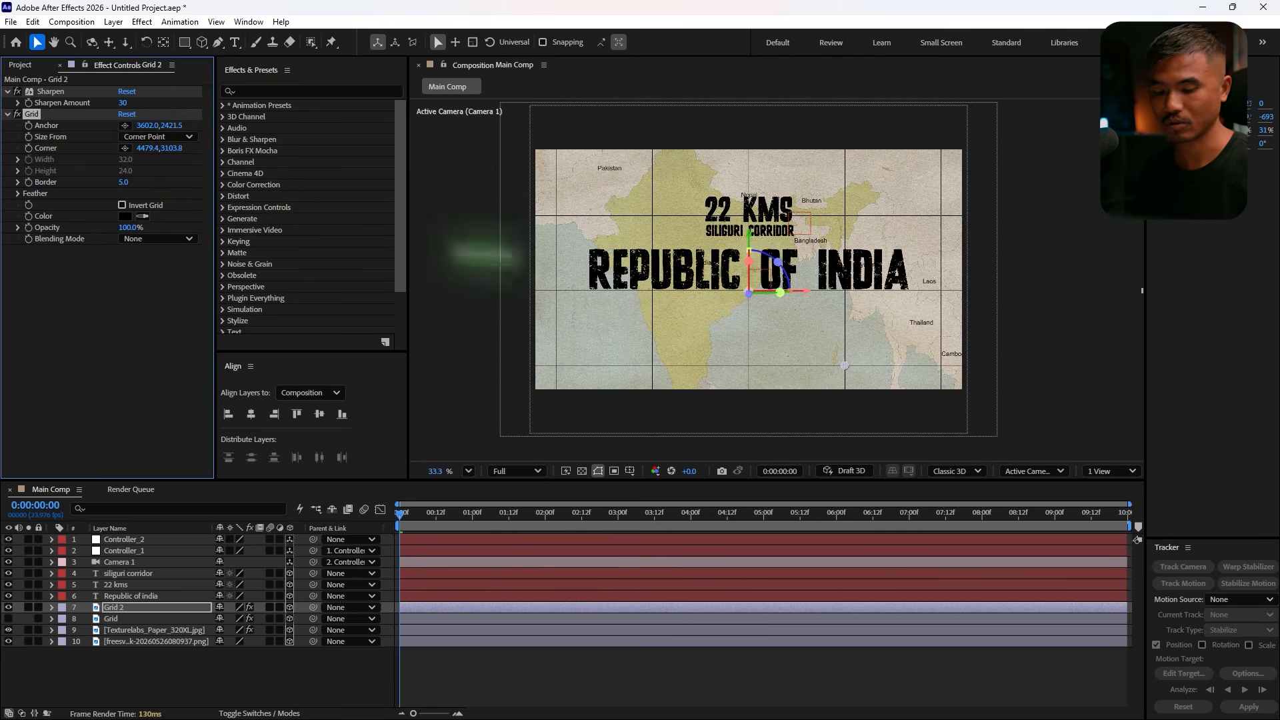
left_click(127, 184)
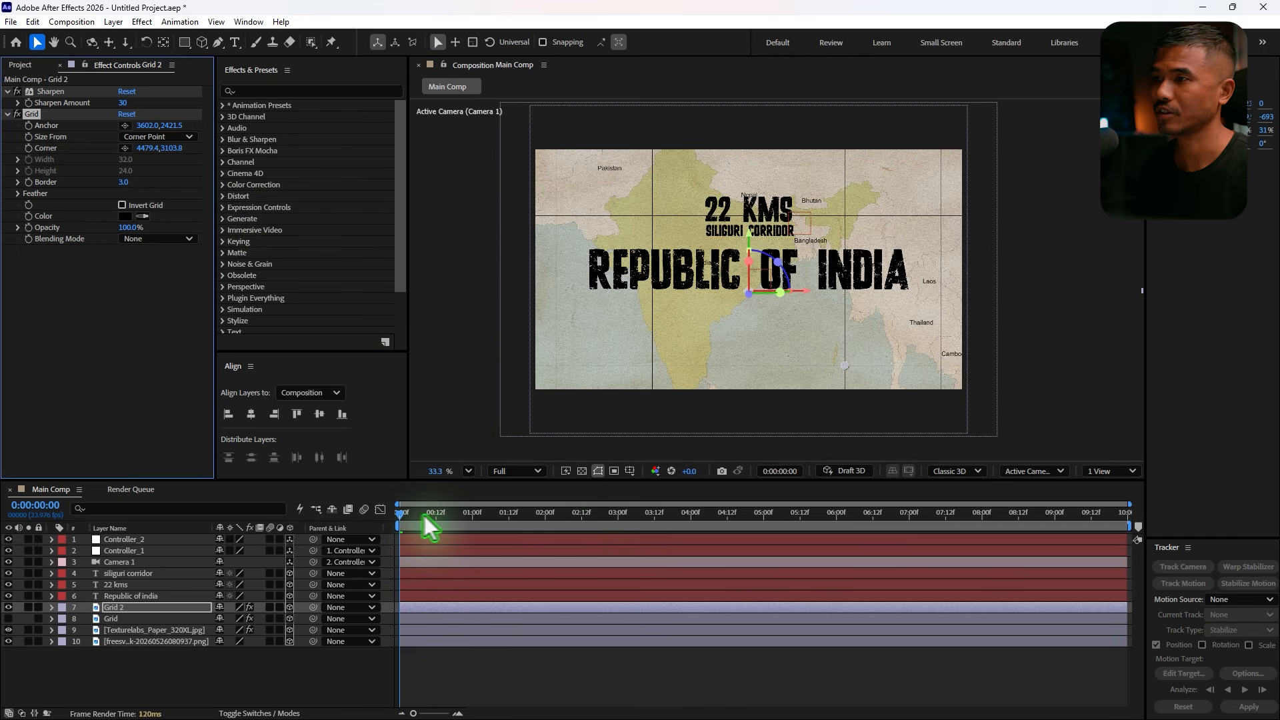
left_click(469, 471)
left_click(494, 214)
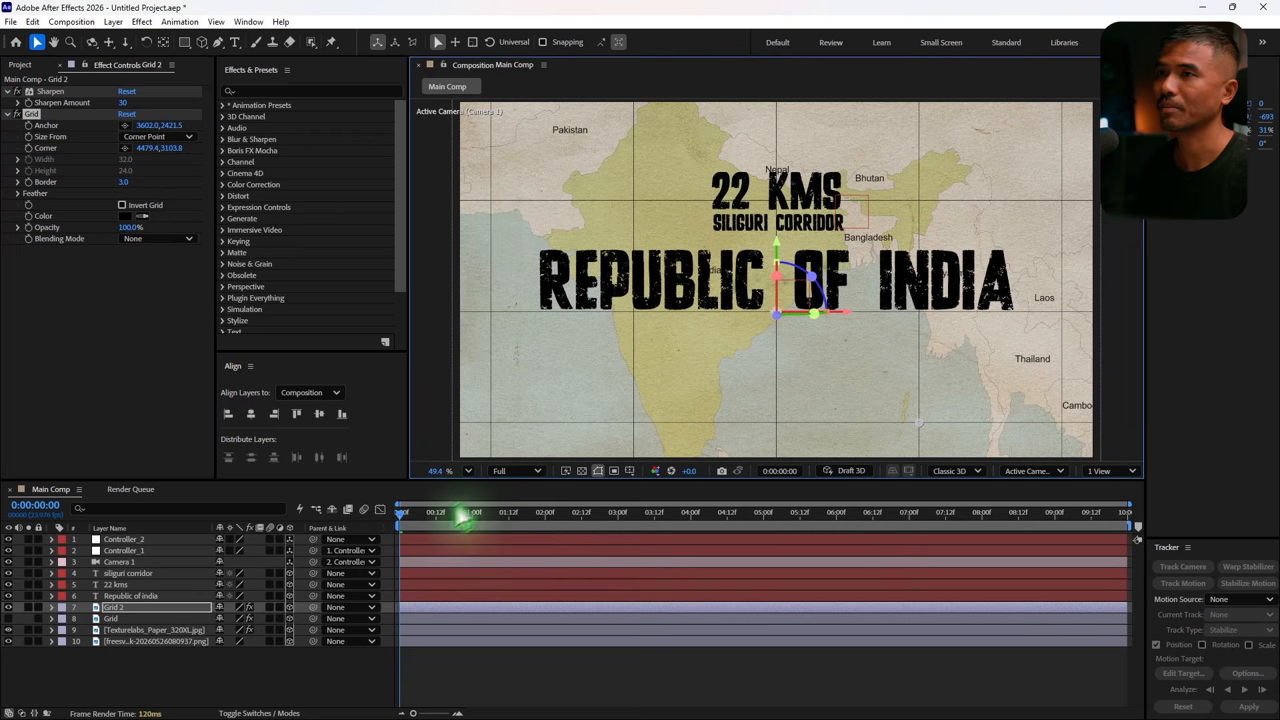
Make the original Grid layer visible again and scrub to about 0:00:06:07 to check both grids against the titles.
left_click_drag(419, 521, 612, 521)
left_click(115, 618)
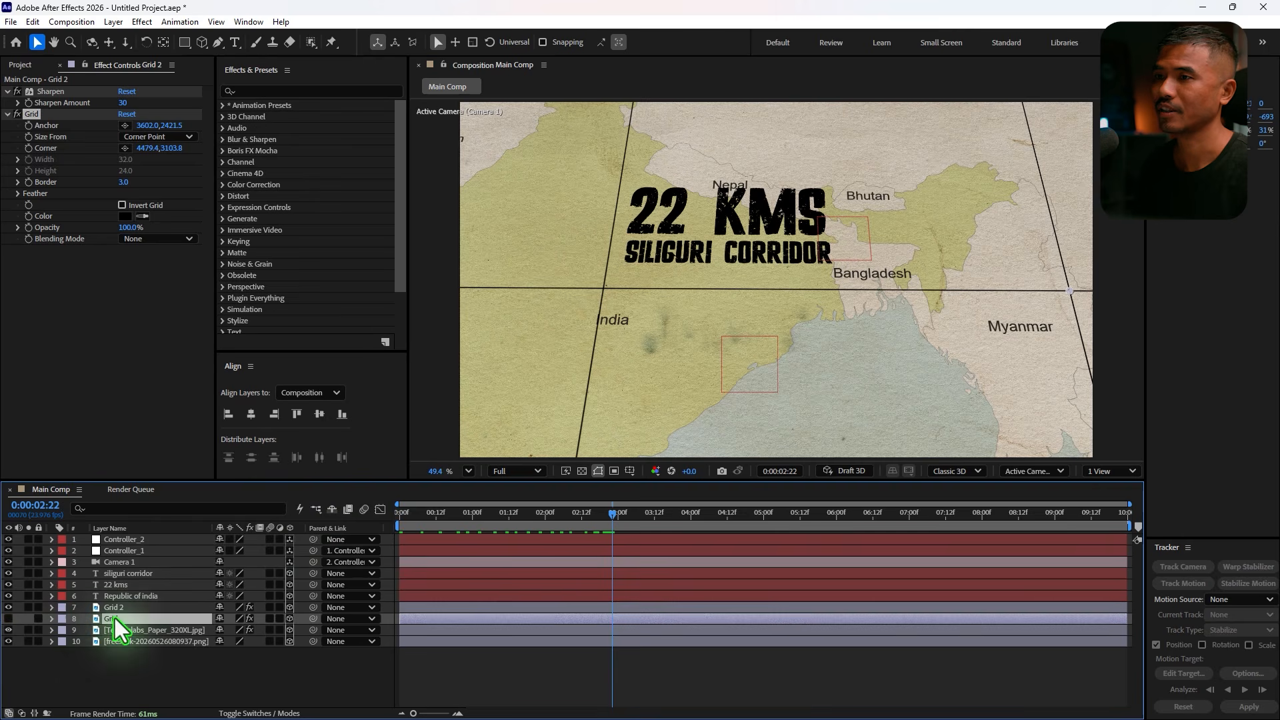
left_click(8, 618)
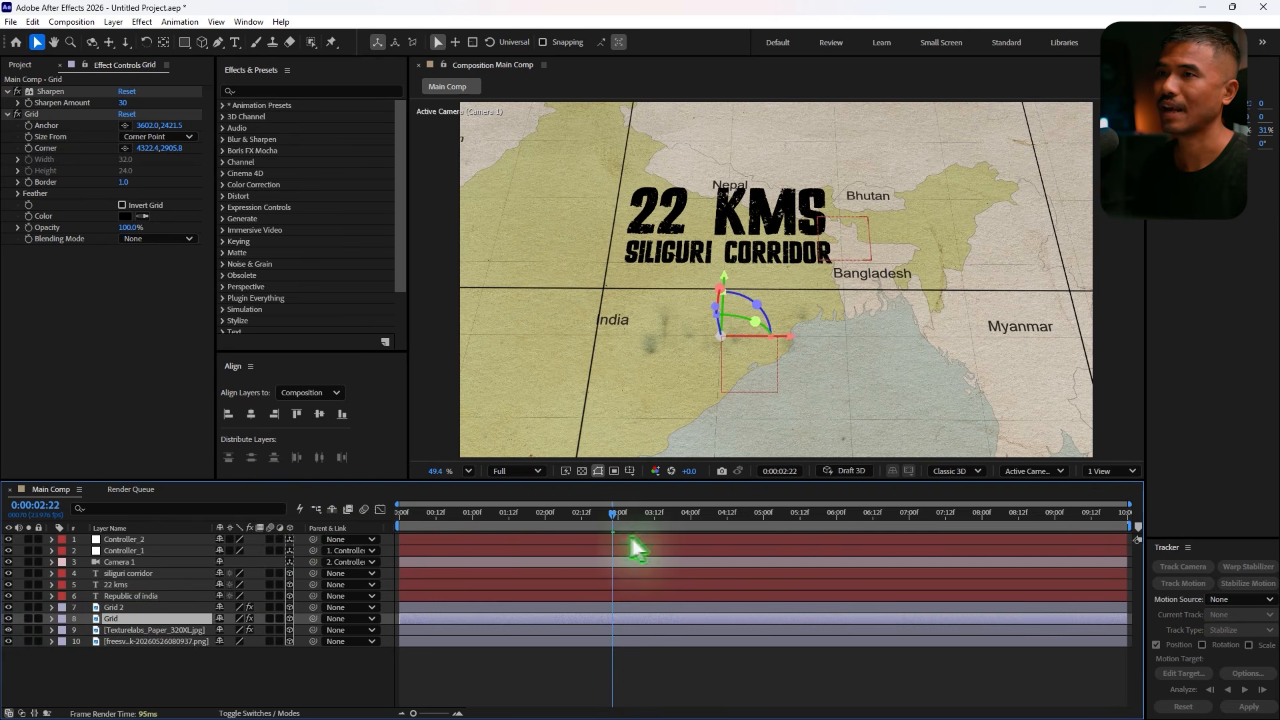
left_click_drag(650, 525, 734, 570)
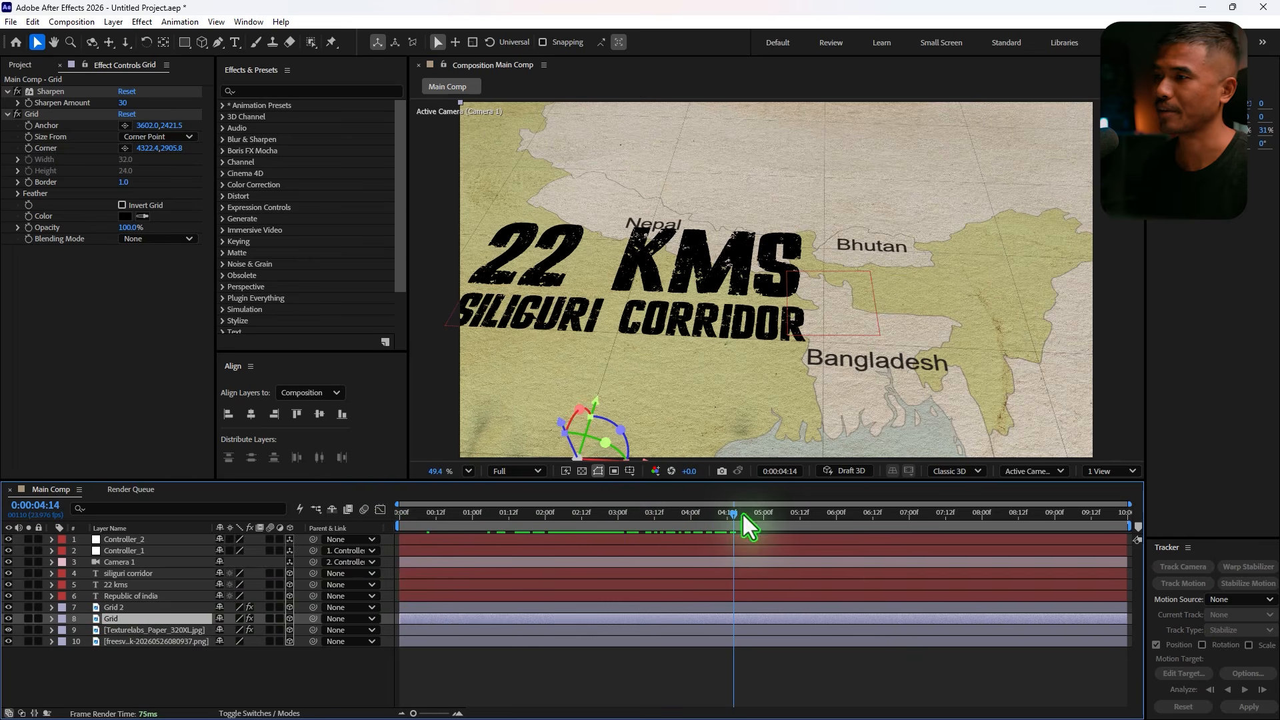
left_click_drag(743, 514, 859, 525)
left_click_drag(720, 355, 680, 367)
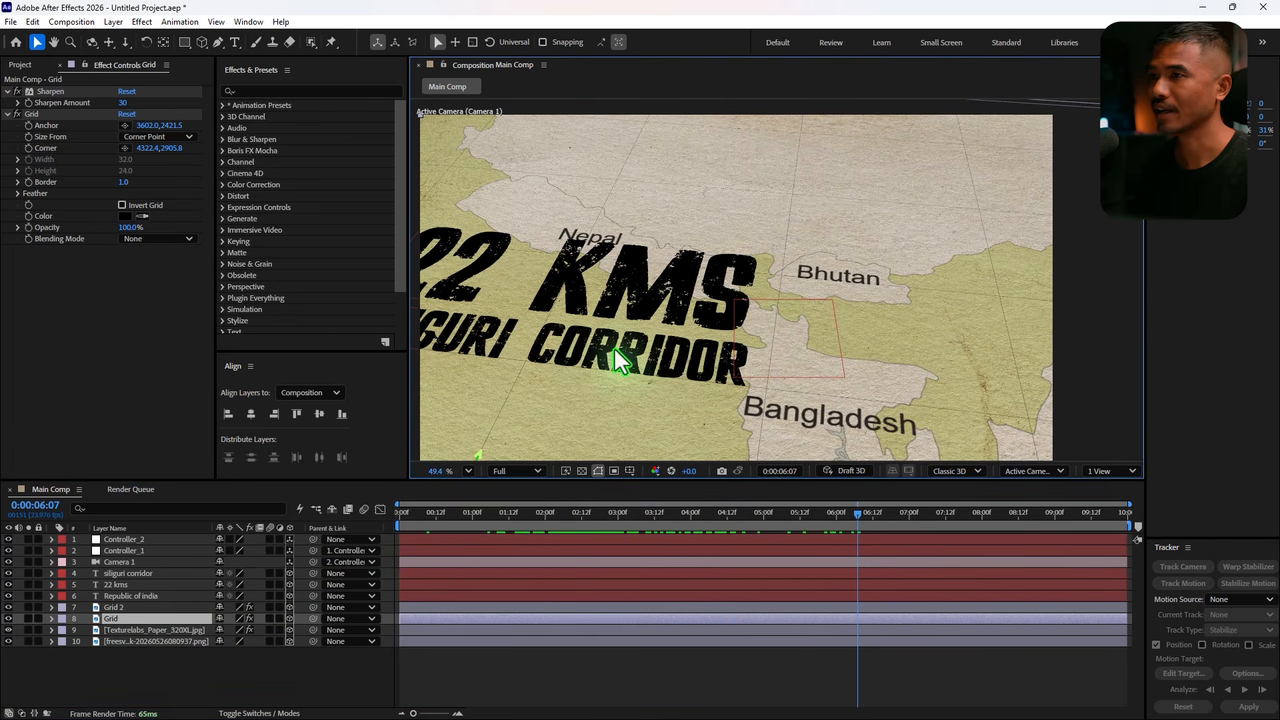
left_click(115, 585)
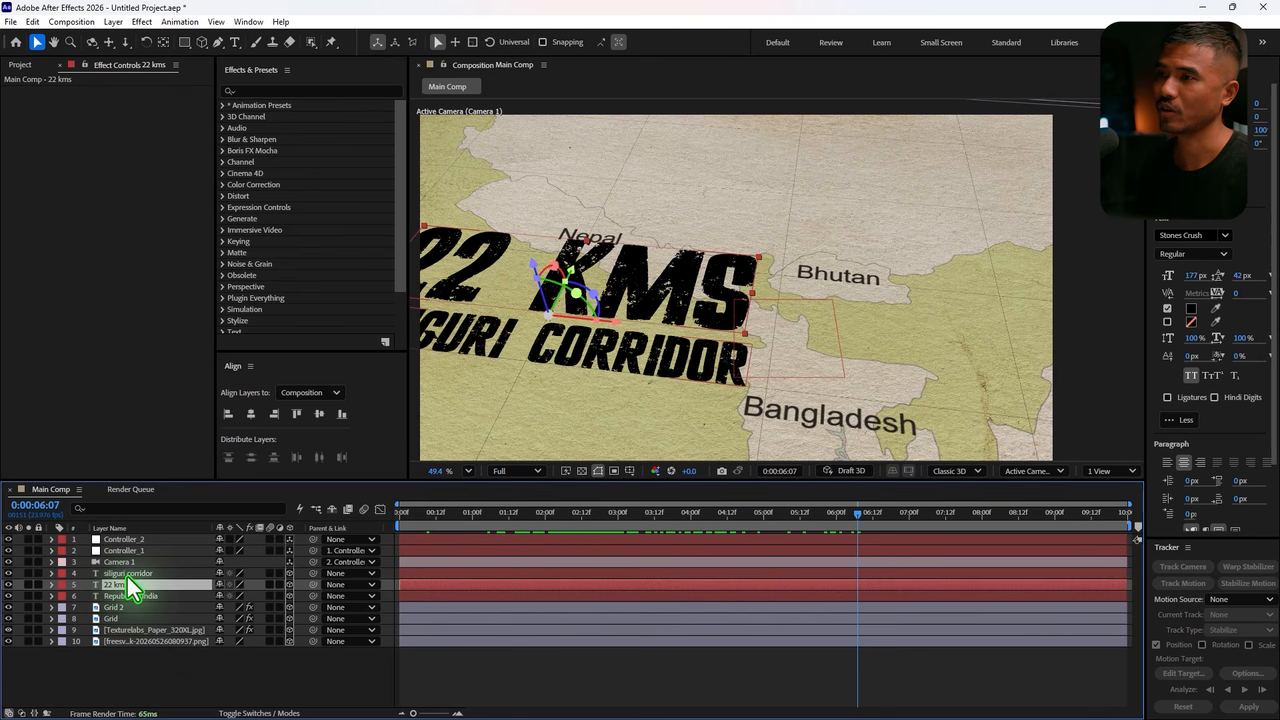
left_click(127, 575, "shift")
left_click_drag(558, 316, 547, 321)
key("ctrl+z")
key("ctrl+z")
left_click(197, 668)
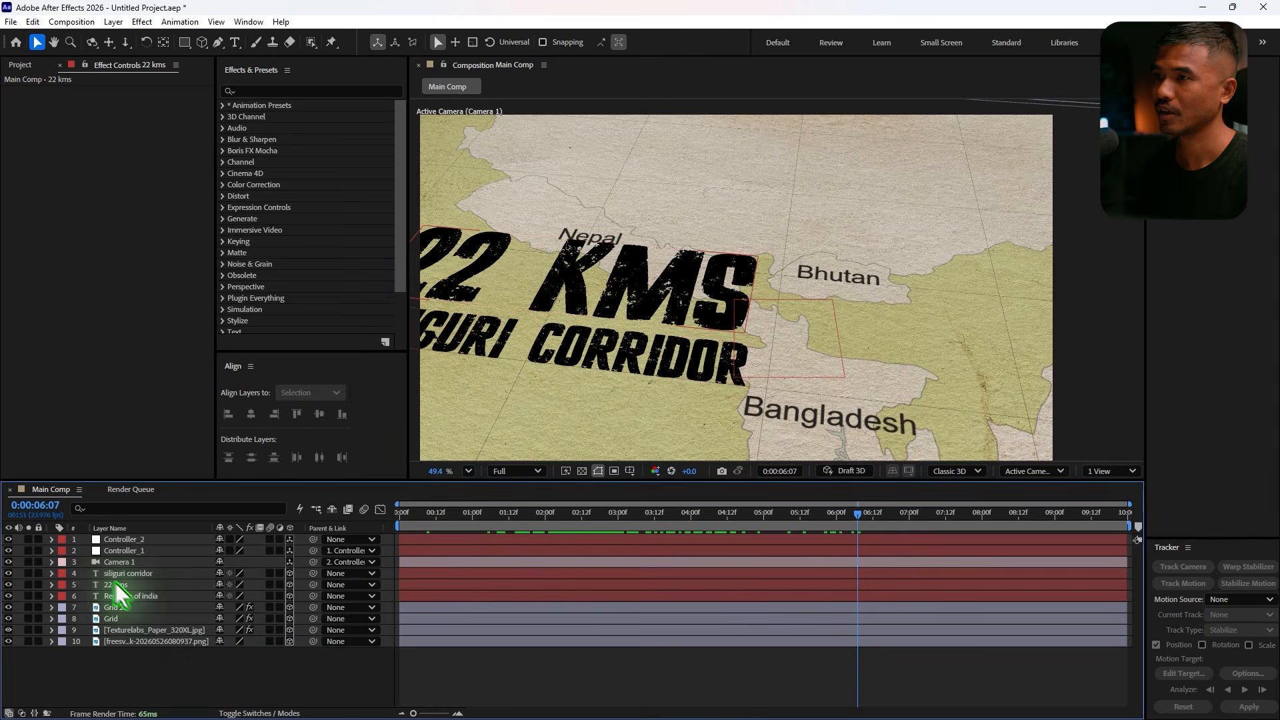
Move the siliguri corridor and 22 kms titles together to Y positions 470.9 and 408.9, and rotate both about 28° around Z.
left_click(115, 584)
left_click(133, 576, "shift")
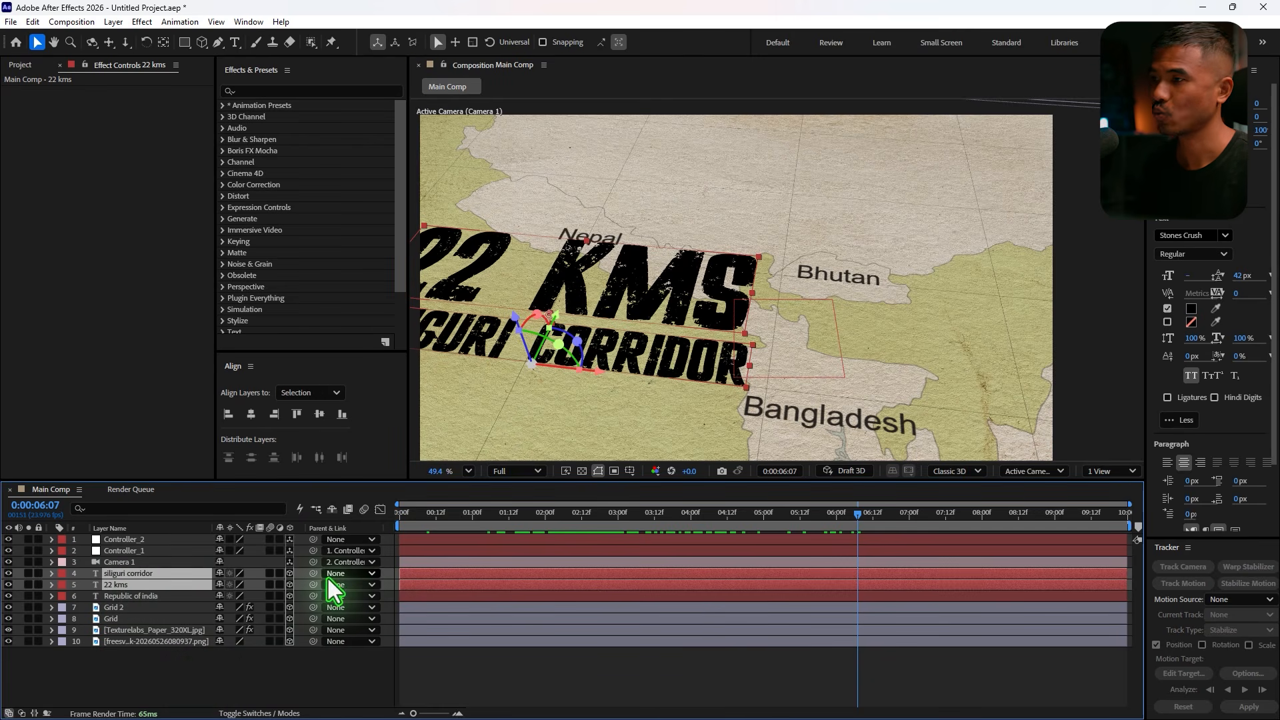
key("p")
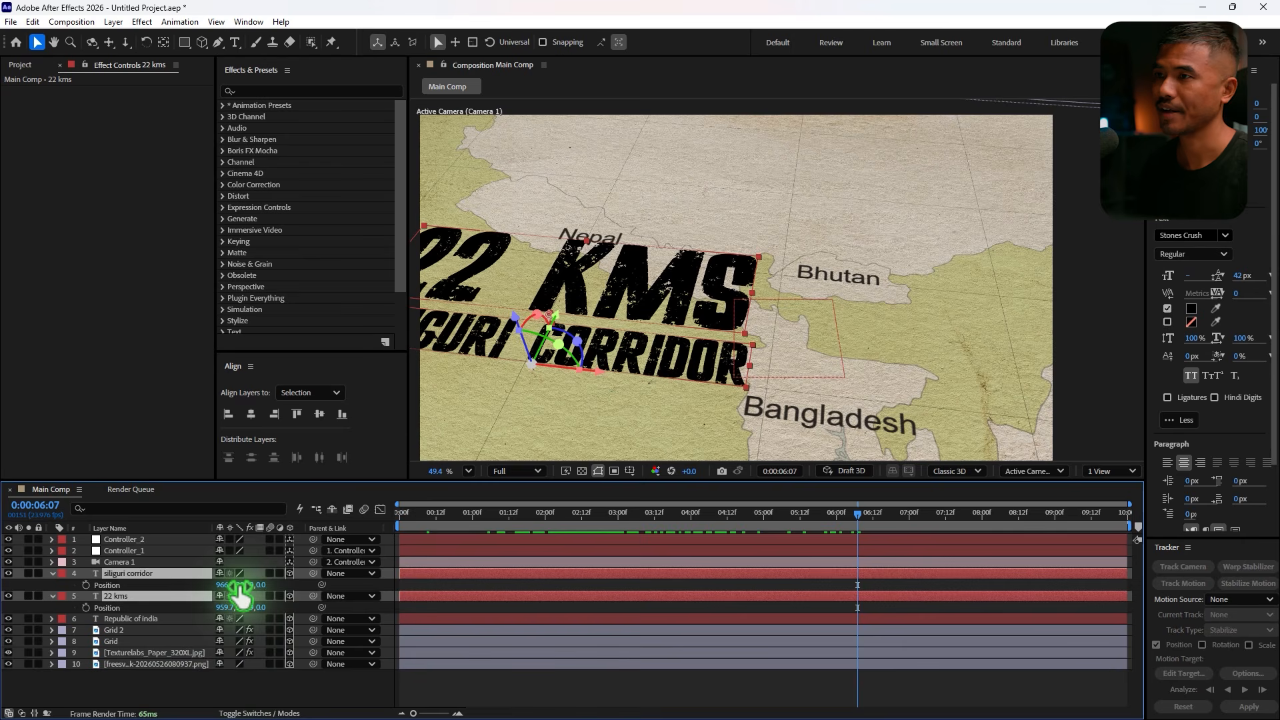
left_click_drag(238, 585, 295, 584)
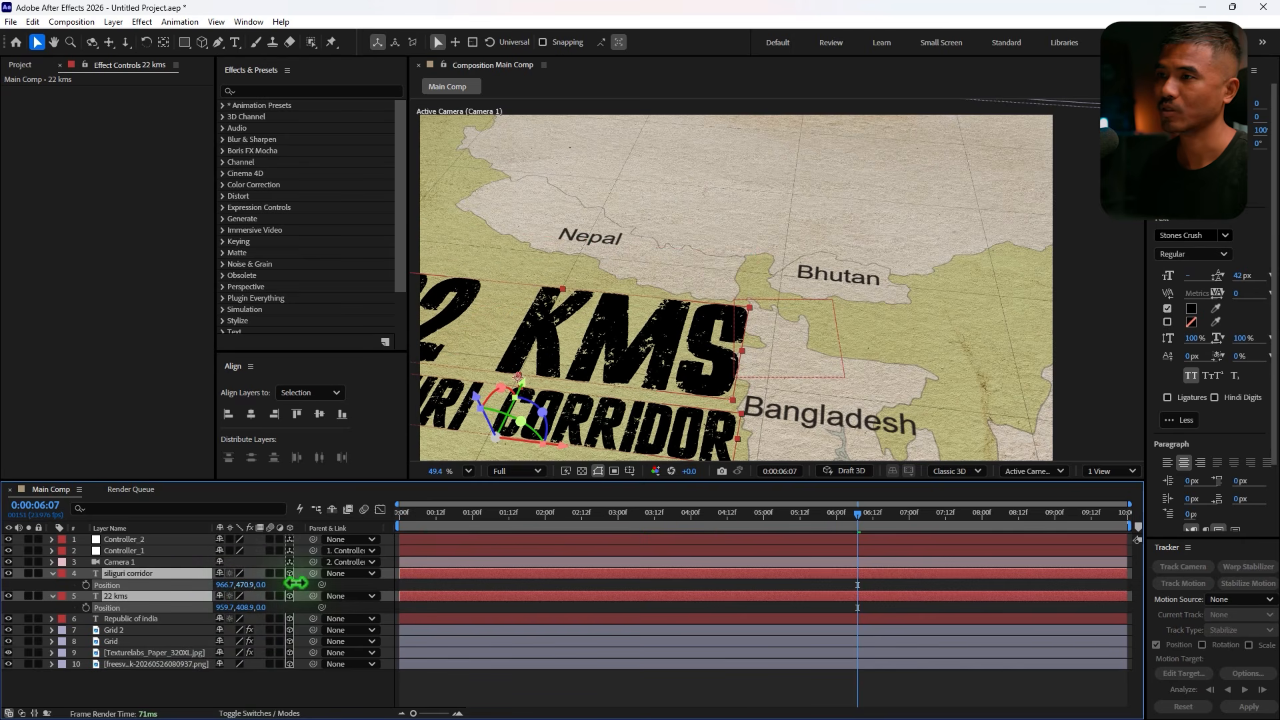
left_click_drag(537, 404, 547, 419)
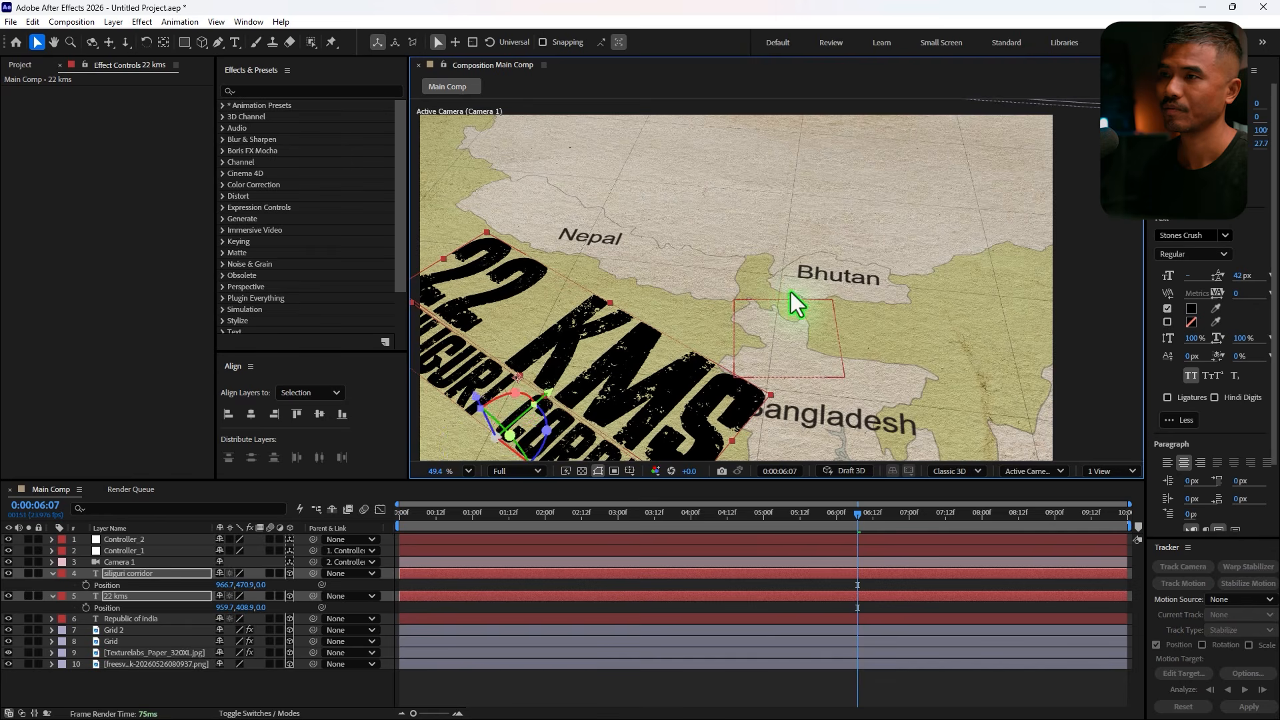
At 0:00:04:14, move the siliguri corridor title to about 933.0, 453.1 so it lines up beneath the 22 kms title.
scroll(790, 294, "down", 1)
left_click_drag(835, 522, 738, 573)
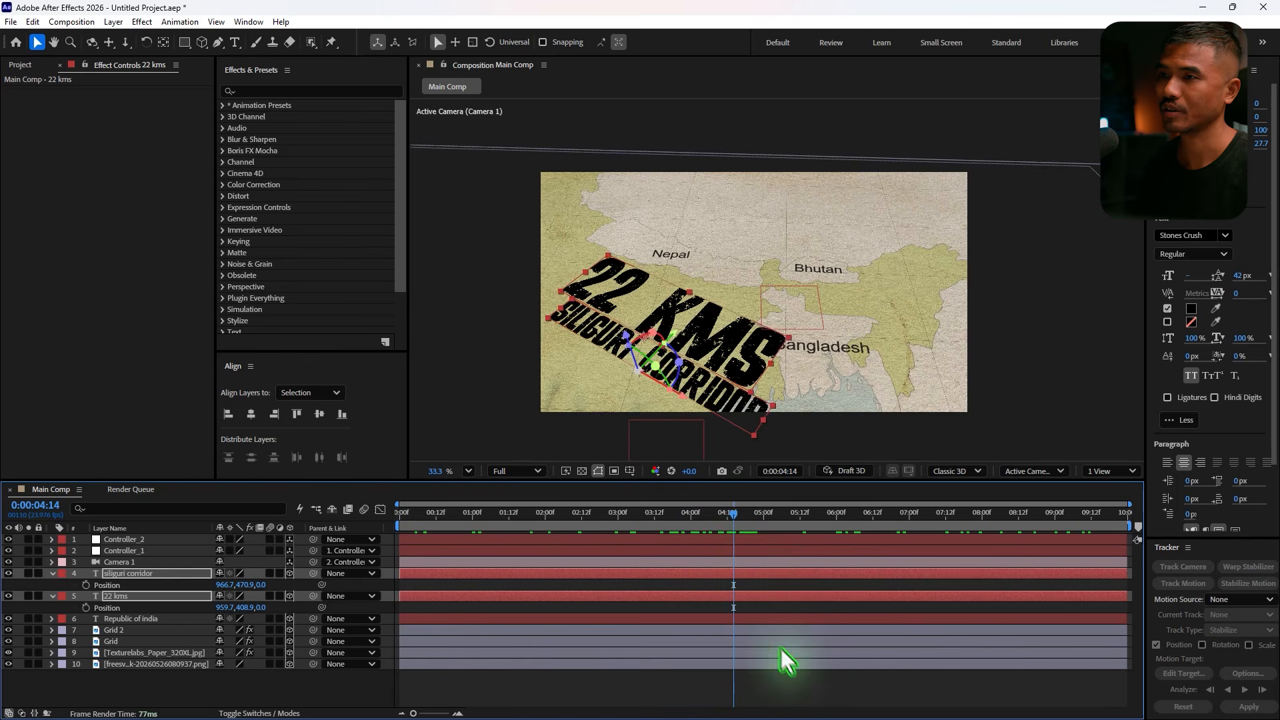
left_click(705, 392)
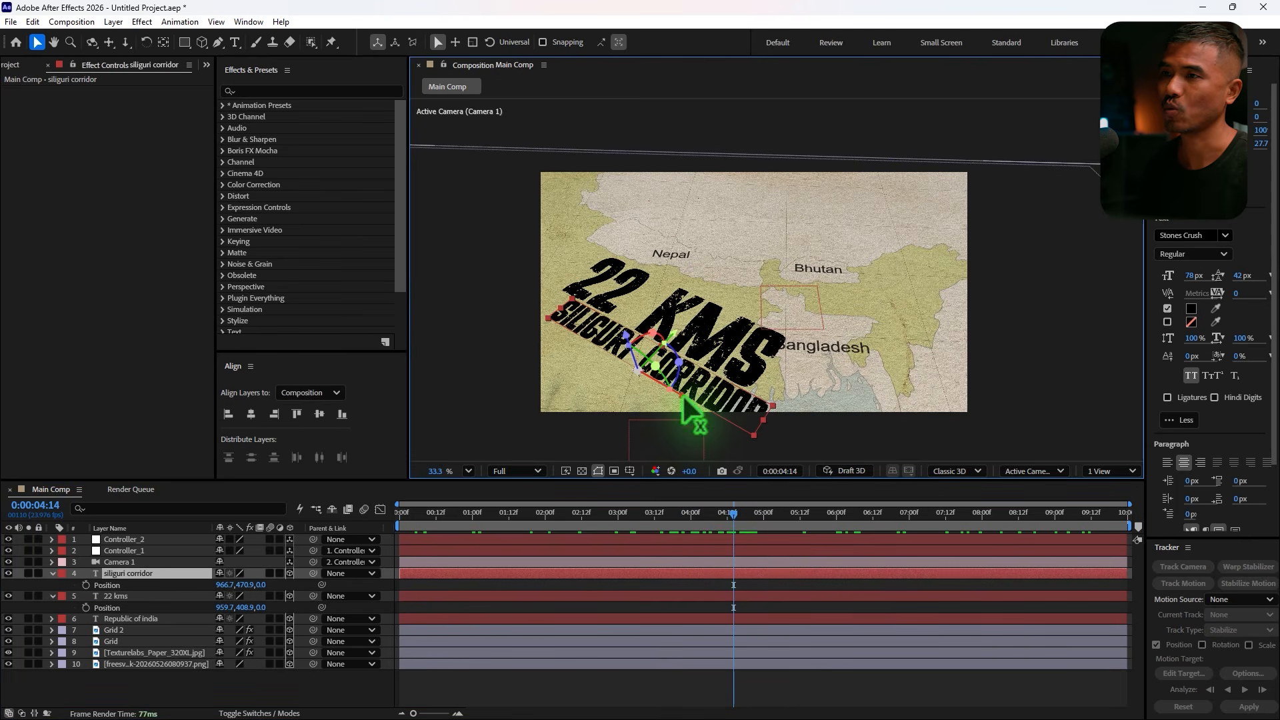
left_click_drag(683, 394, 660, 380)
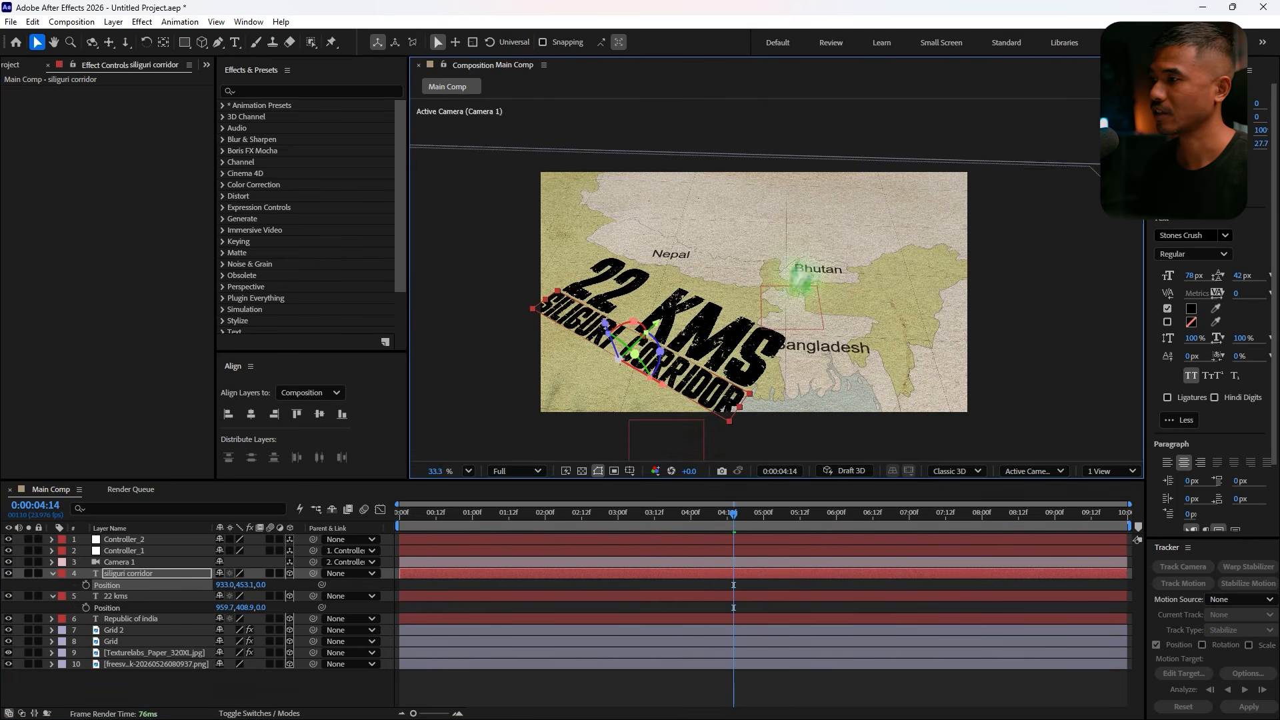
Collapse the open properties of both corridor titles and duplicate the freesvgmaps map image layer.
scroll(800, 280, "up", 3)
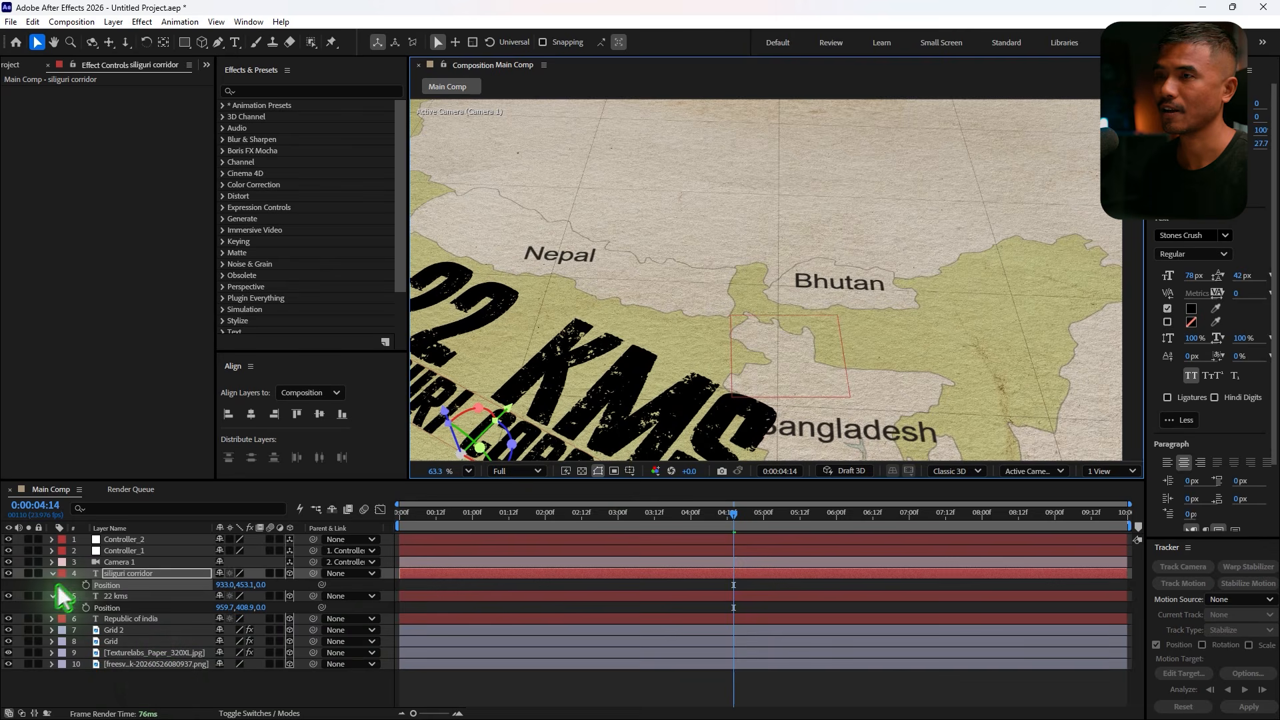
left_click(61, 587)
left_click(52, 574)
left_click(52, 584)
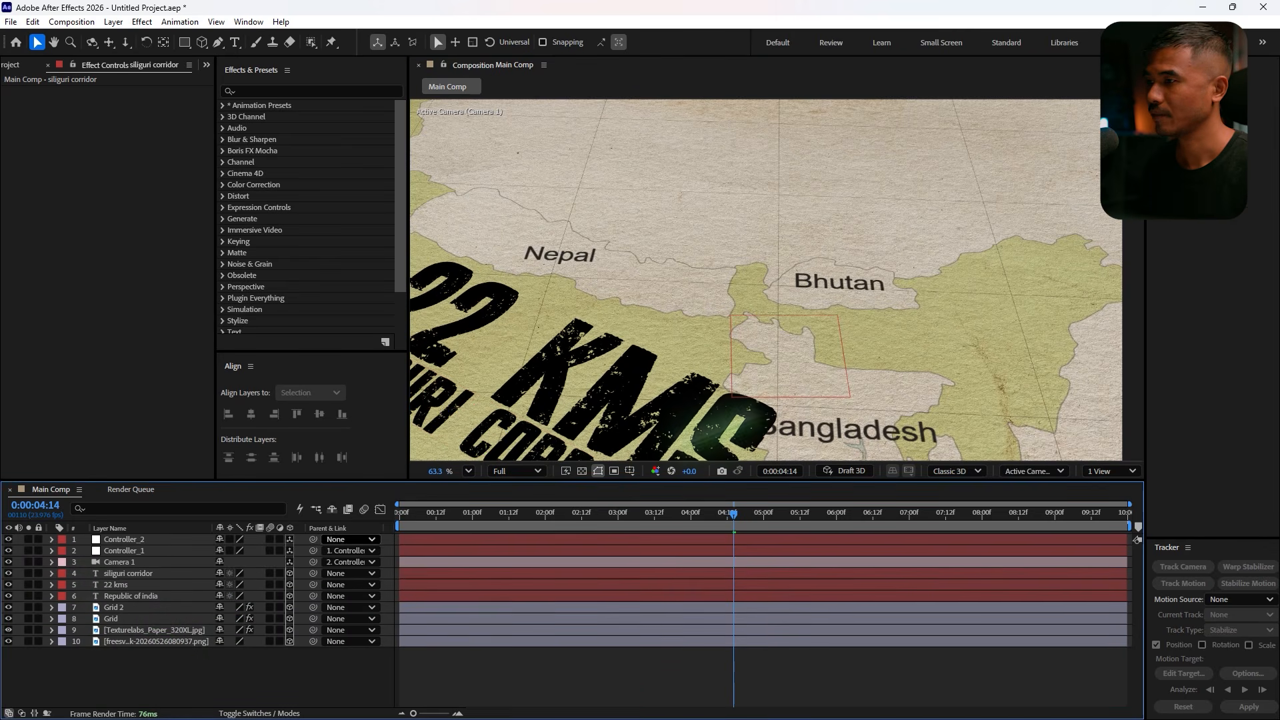
scroll(774, 334, "up", 2)
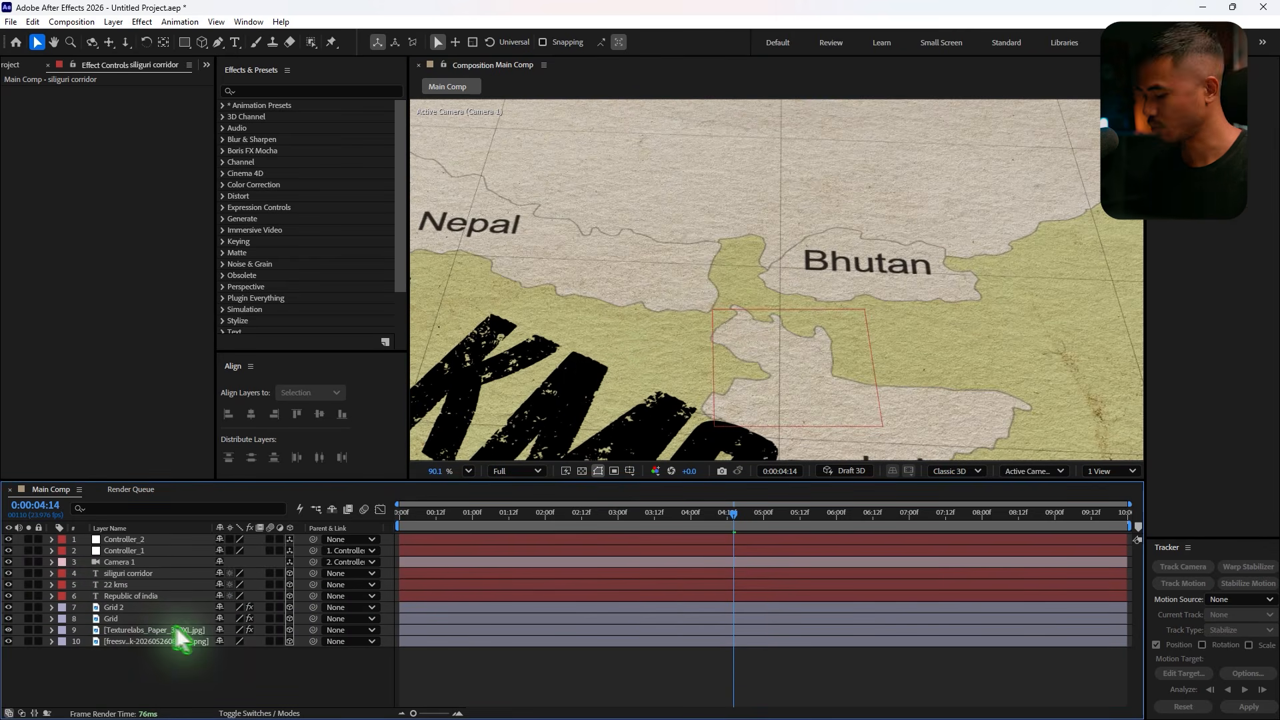
left_click(157, 641)
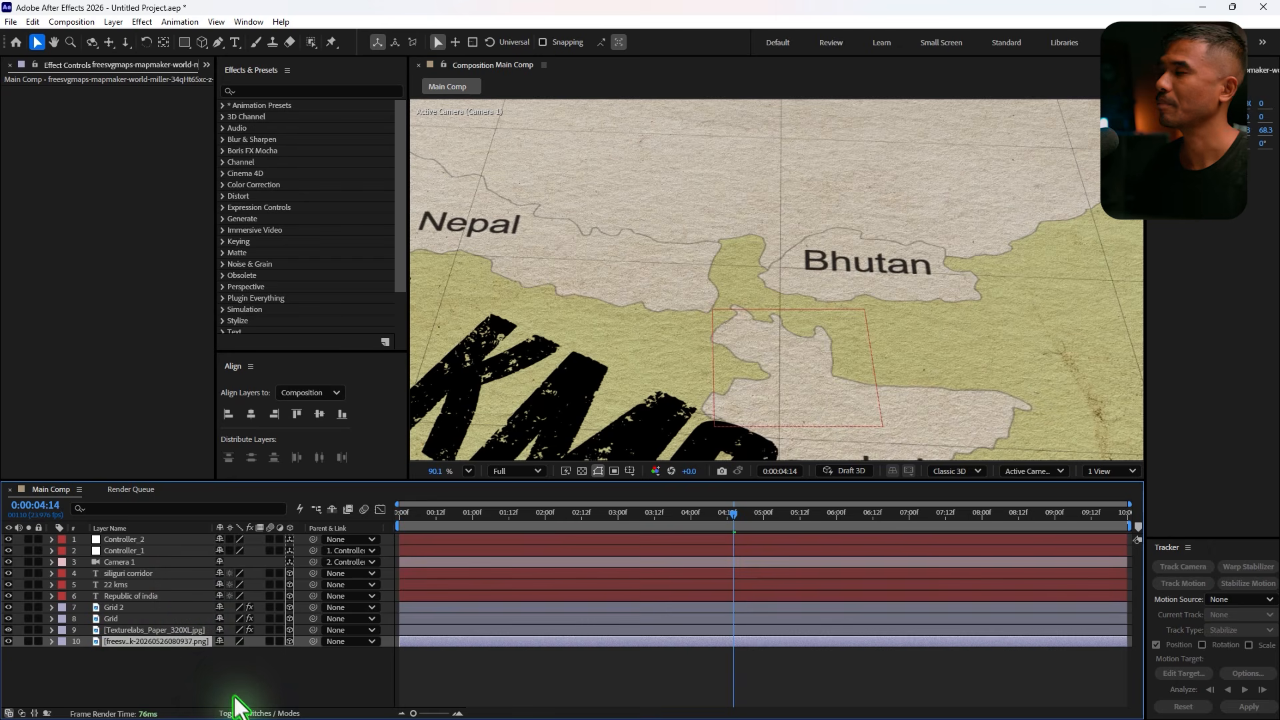
key("ctrl+d")
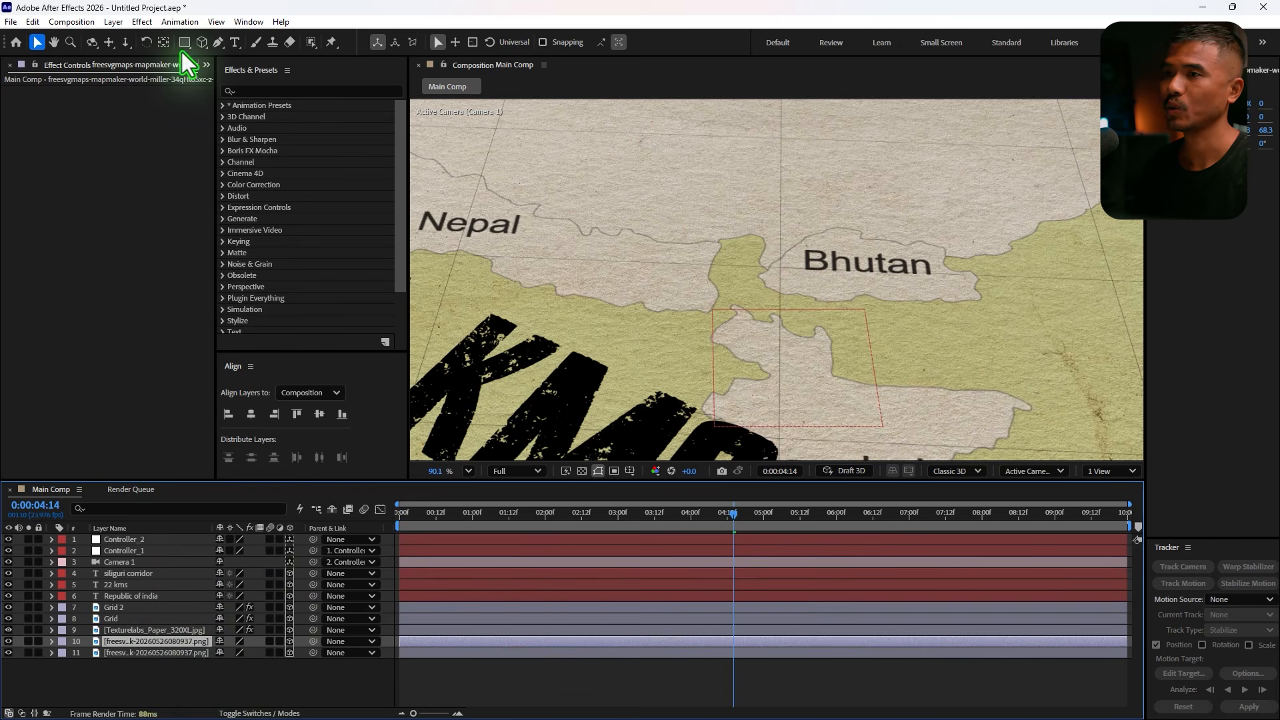
Use the Pen tool to mask the upper map copy around the narrow strip of India between Nepal and Bangladesh.
left_click(218, 43)
scroll(730, 324, "up", 1)
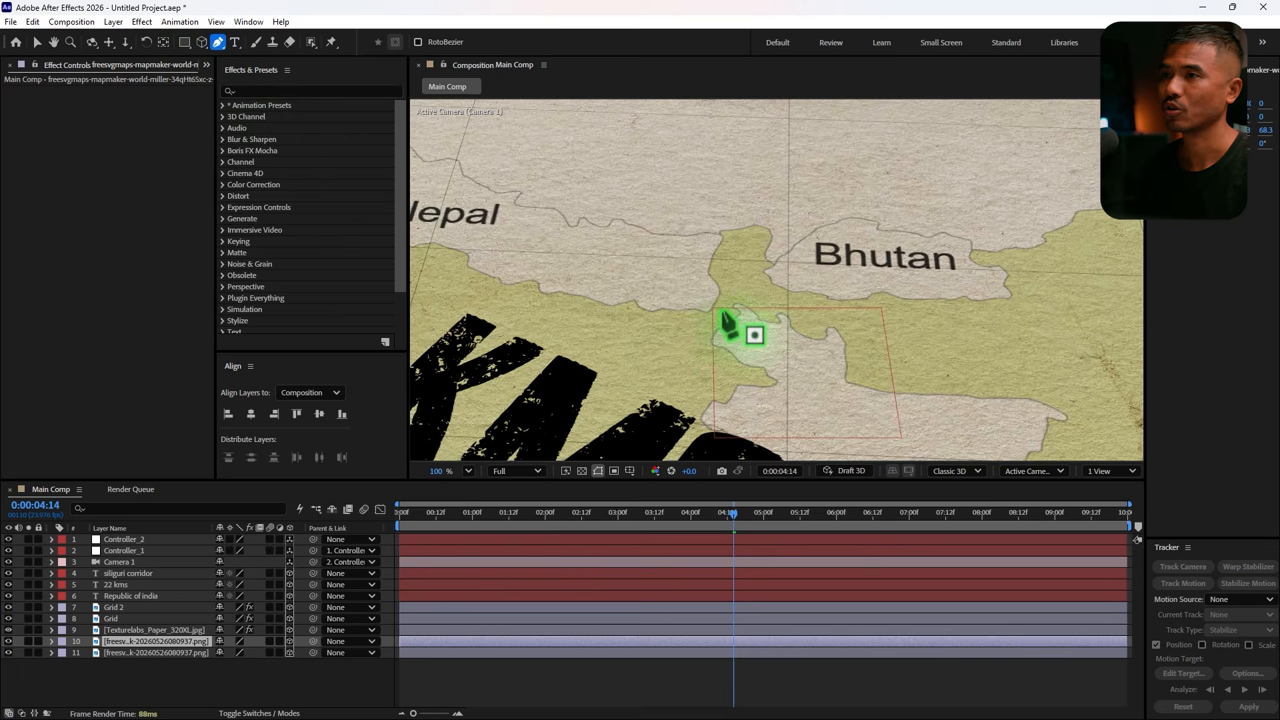
scroll(724, 313, "up", 12)
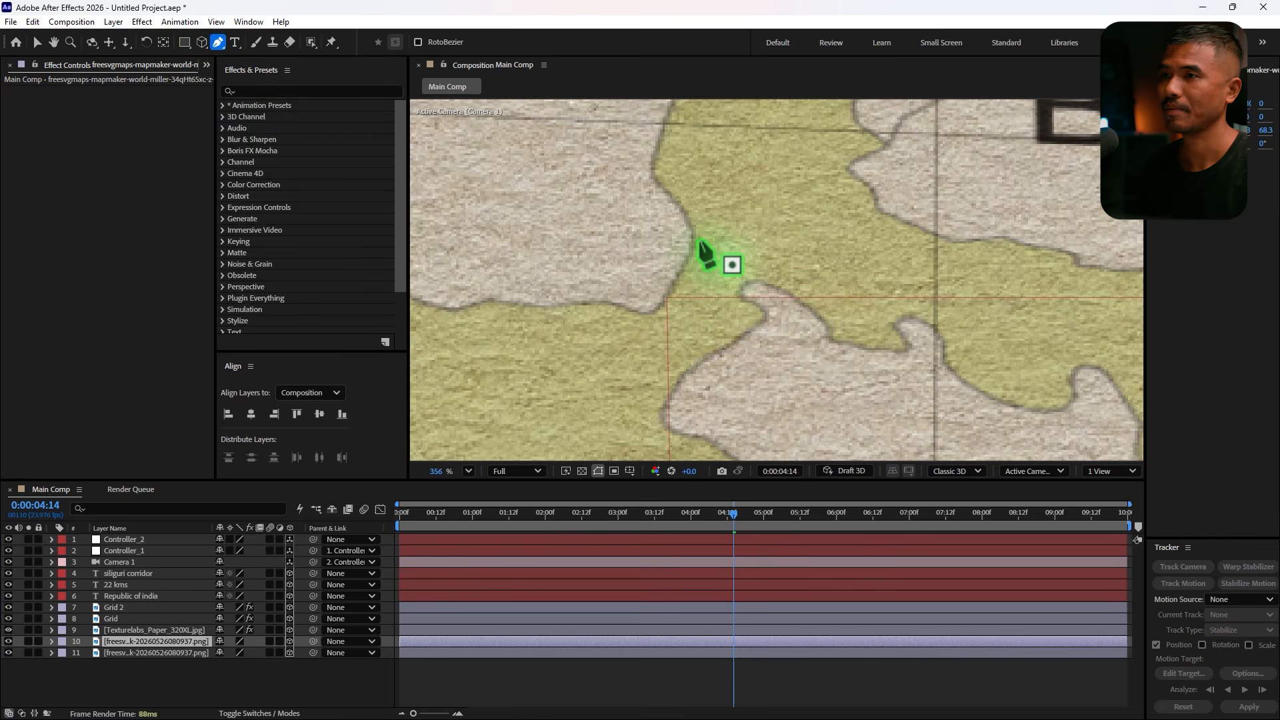
left_click(691, 242)
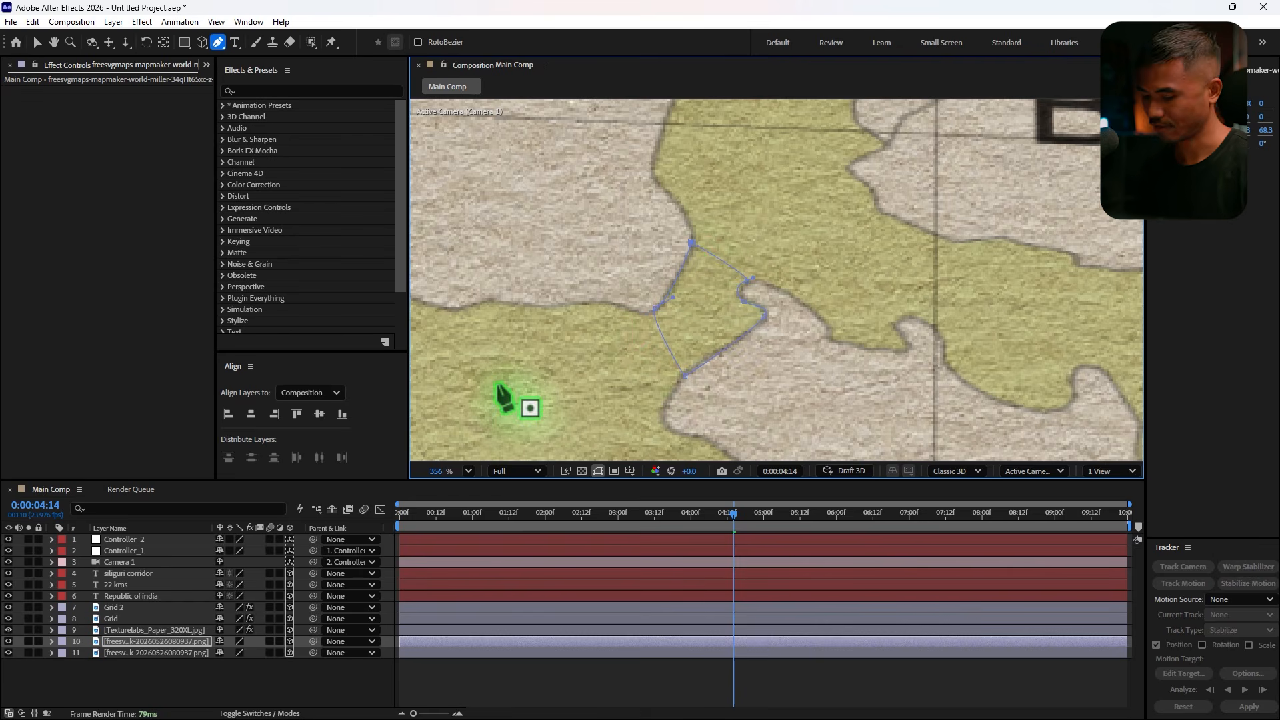
Apply the Fill effect with its default red color to the masked map copy.
key("ctrl+space")
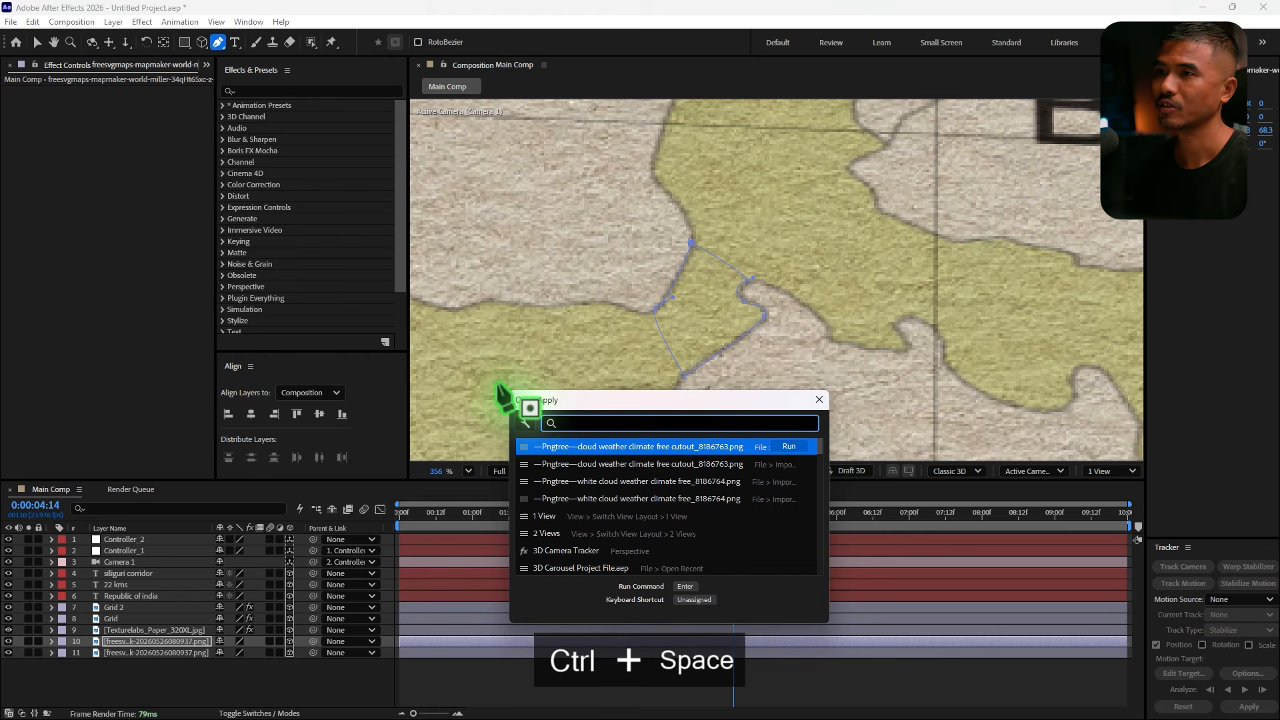
type("fill")
key("Return")
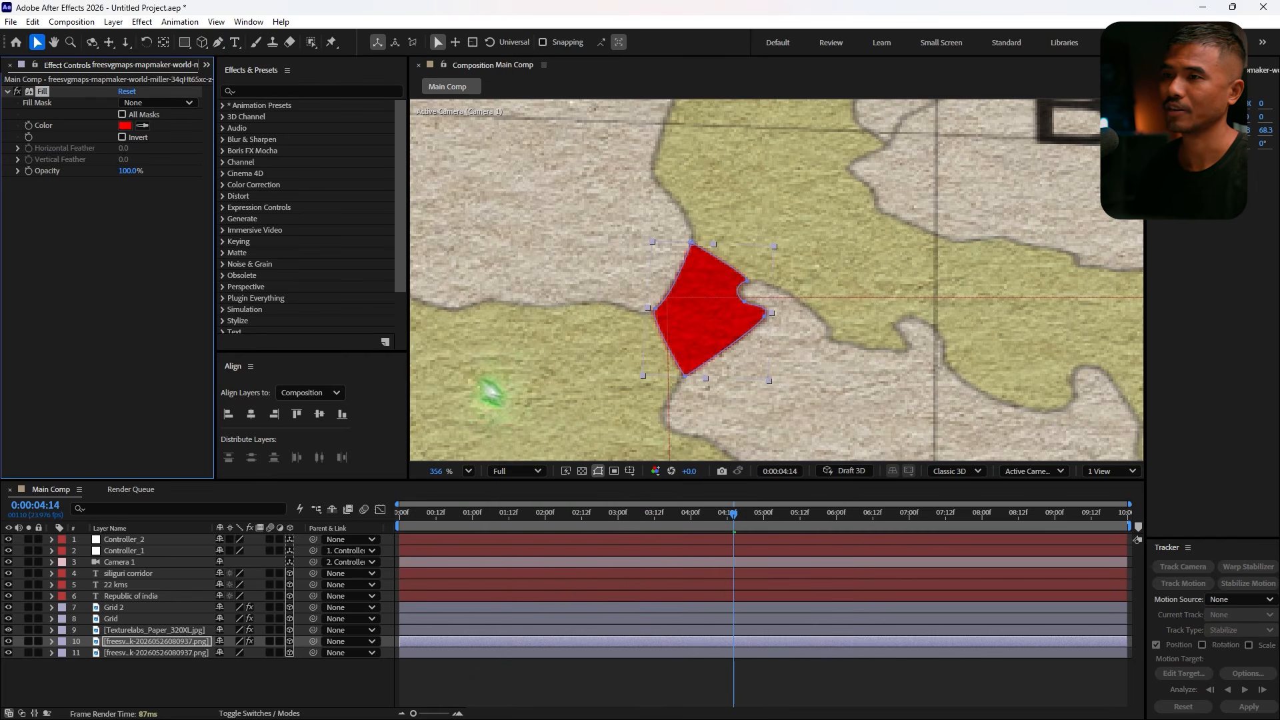
scroll(797, 340, "down", 5)
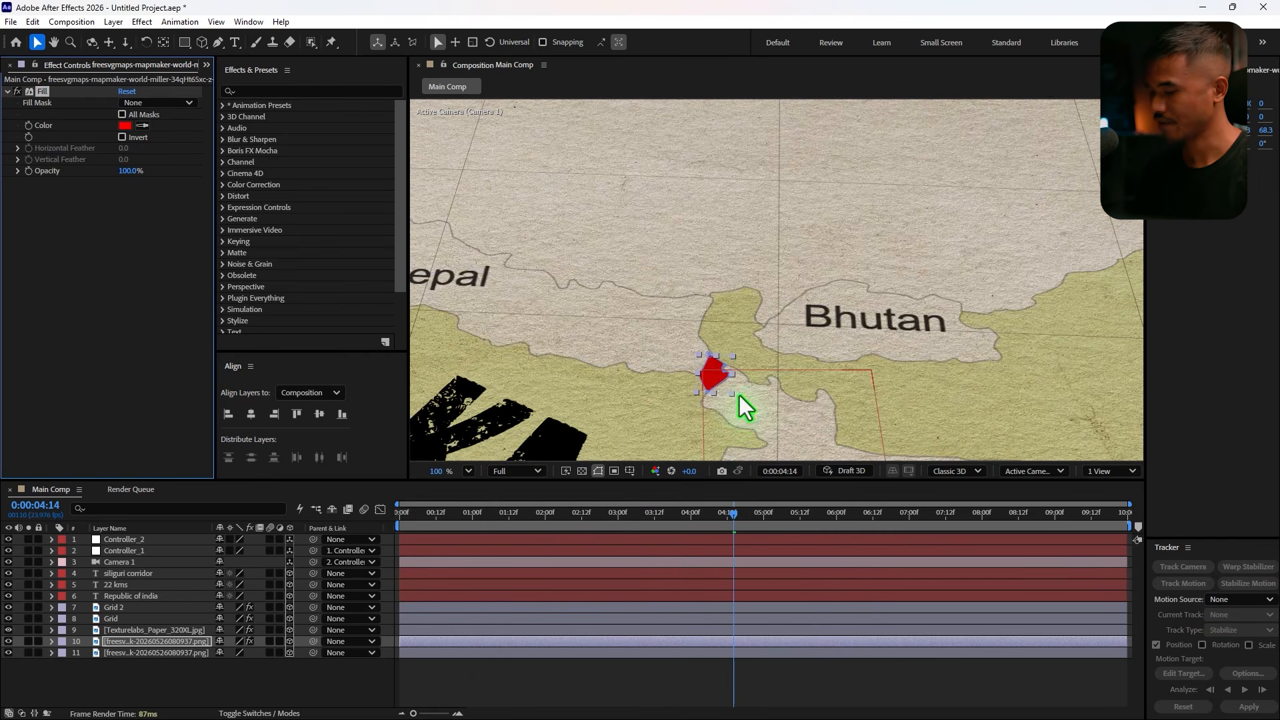
scroll(739, 394, "up", 4)
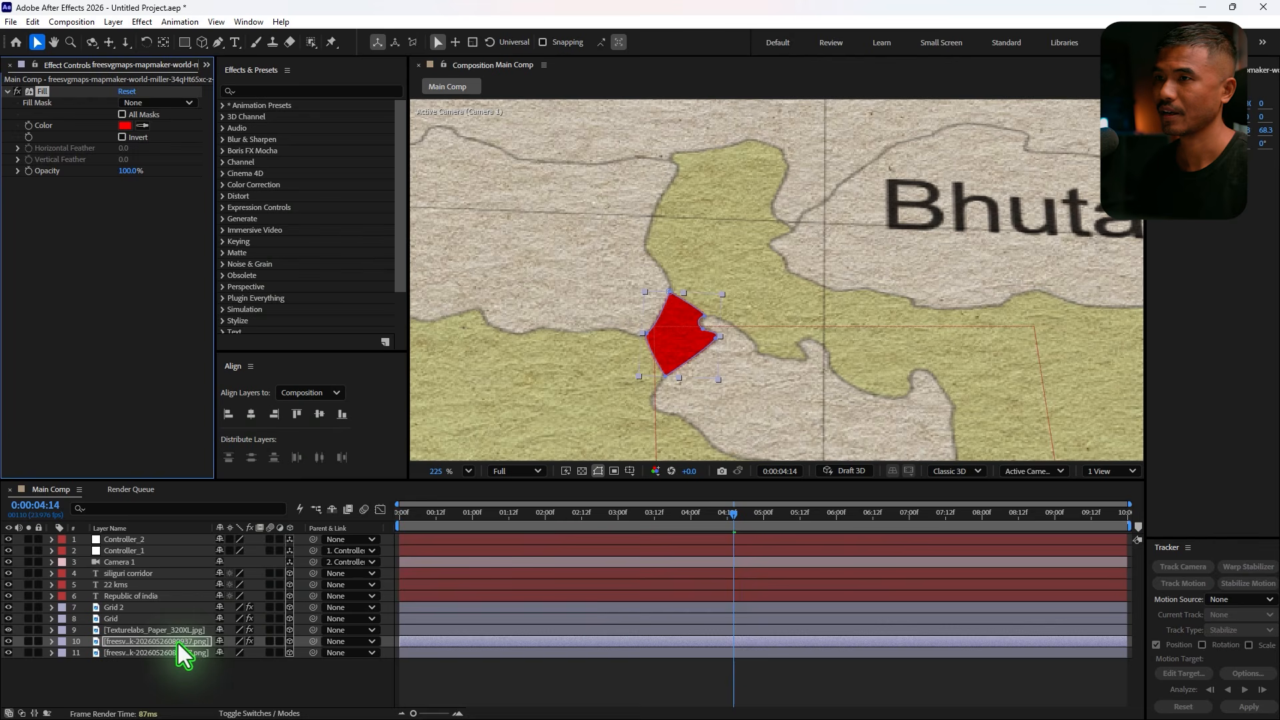
Set the Mask Feather of the red corridor highlight to 12 pixels.
left_click(178, 643)
key("f")
left_click_drag(234, 672, 242, 666)
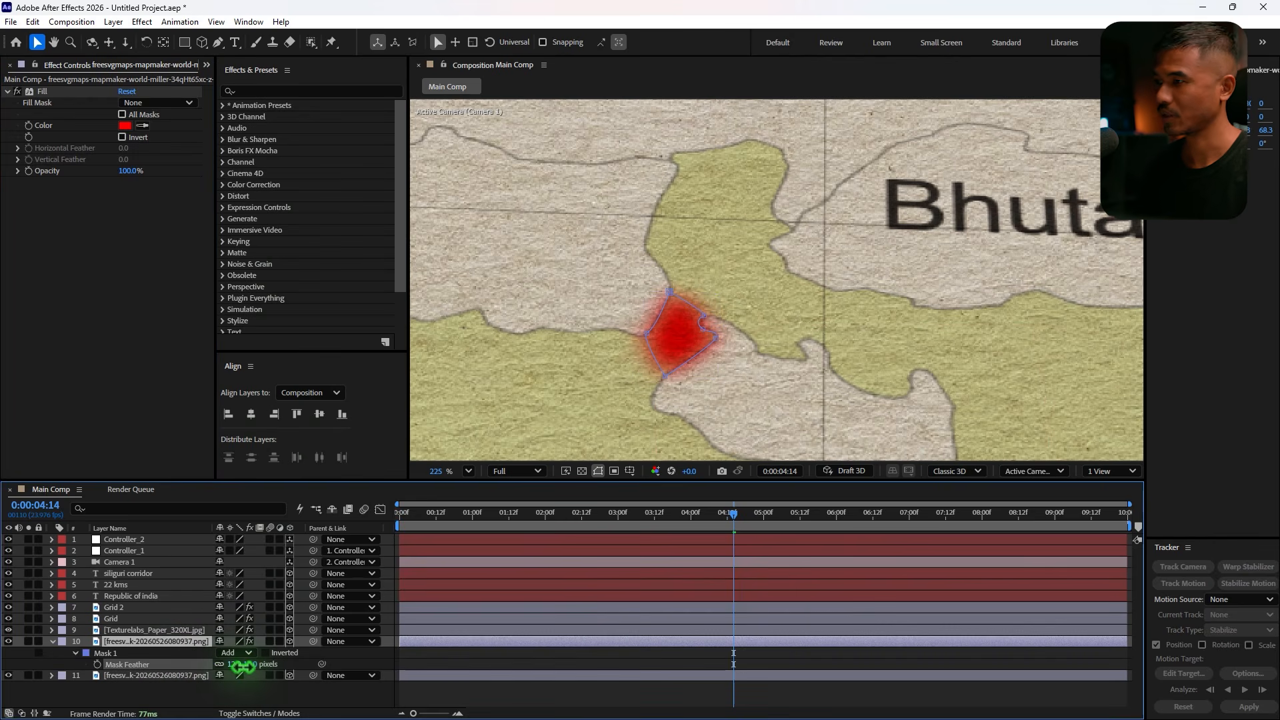
scroll(608, 309, "down", 4)
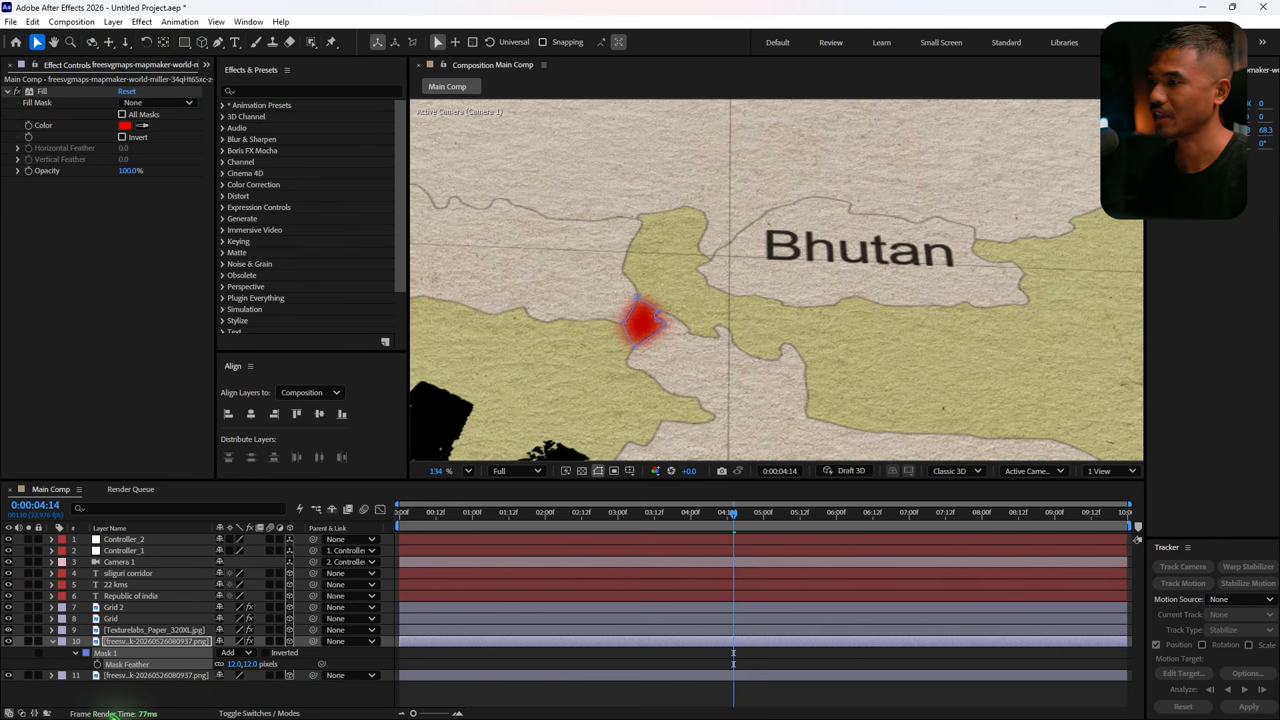
Animate the highlight layer's Opacity from 0% at about 0:00:03:15 to 100% at 0:00:05:13.
left_click(133, 656)
key("t")
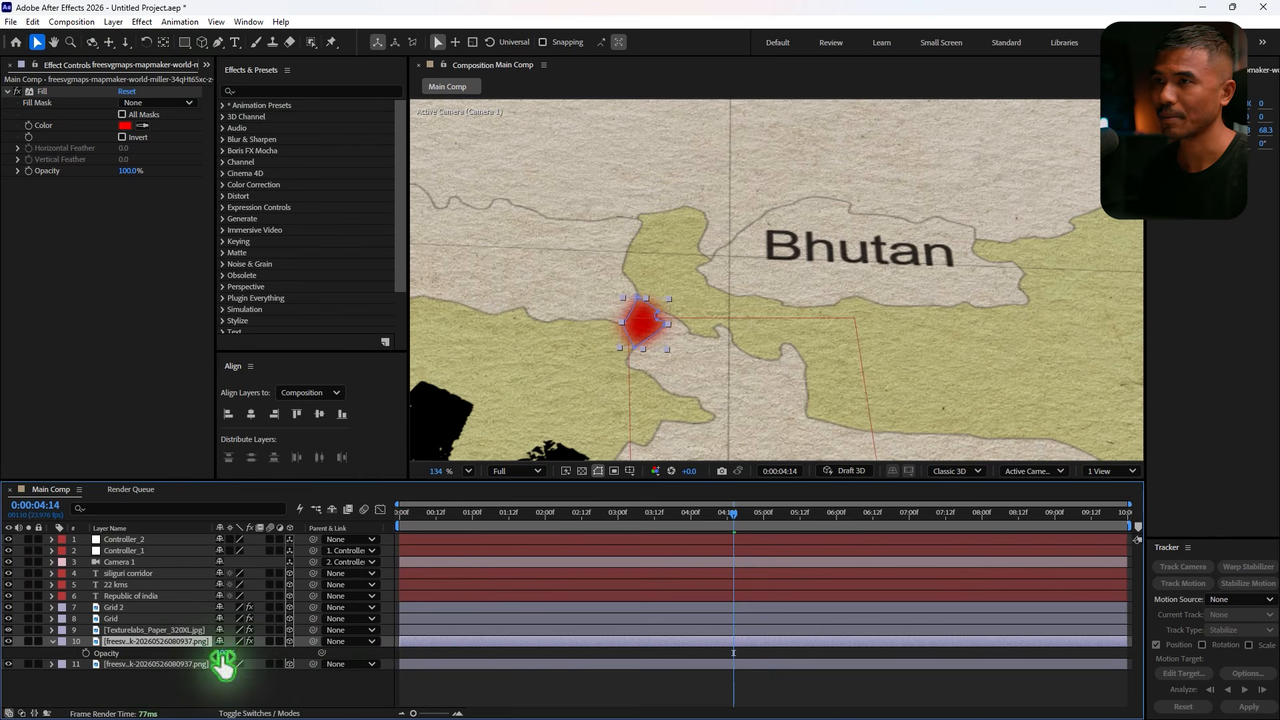
mouse_move(804, 531)
left_mouse_down()
mouse_move(594, 532)
mouse_move(803, 524)
left_mouse_up()
left_click(85, 653)
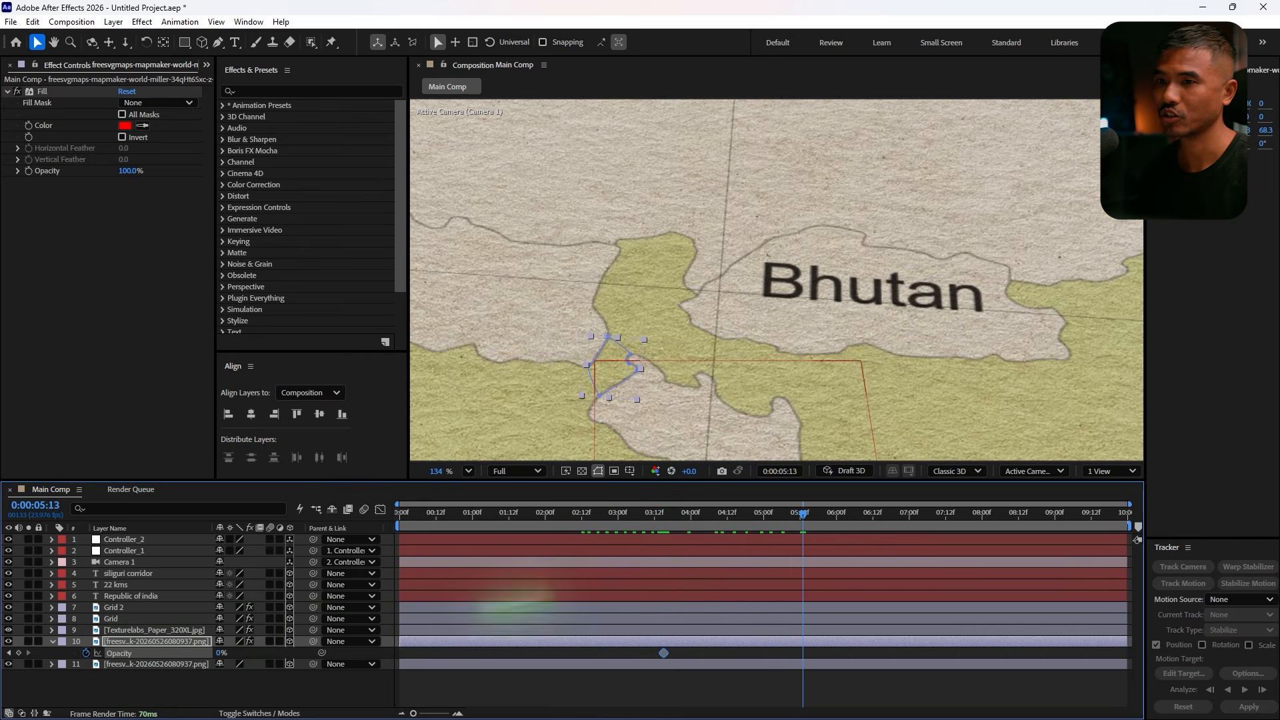
left_click_drag(220, 655, 280, 654)
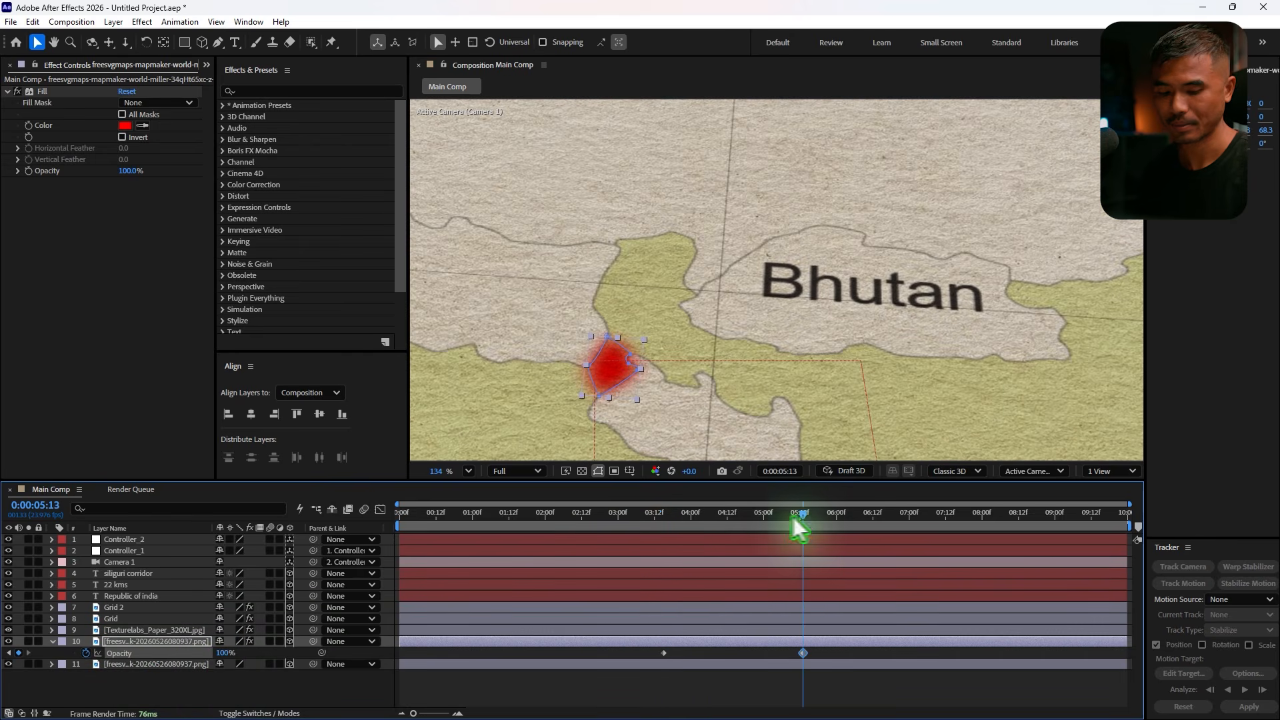
Extend the highlight's Opacity pulse with 30% at about 0:00:07:06 and further keyframes at 0:00:08:19 and near the composition's end.
left_click_drag(803, 523, 943, 540)
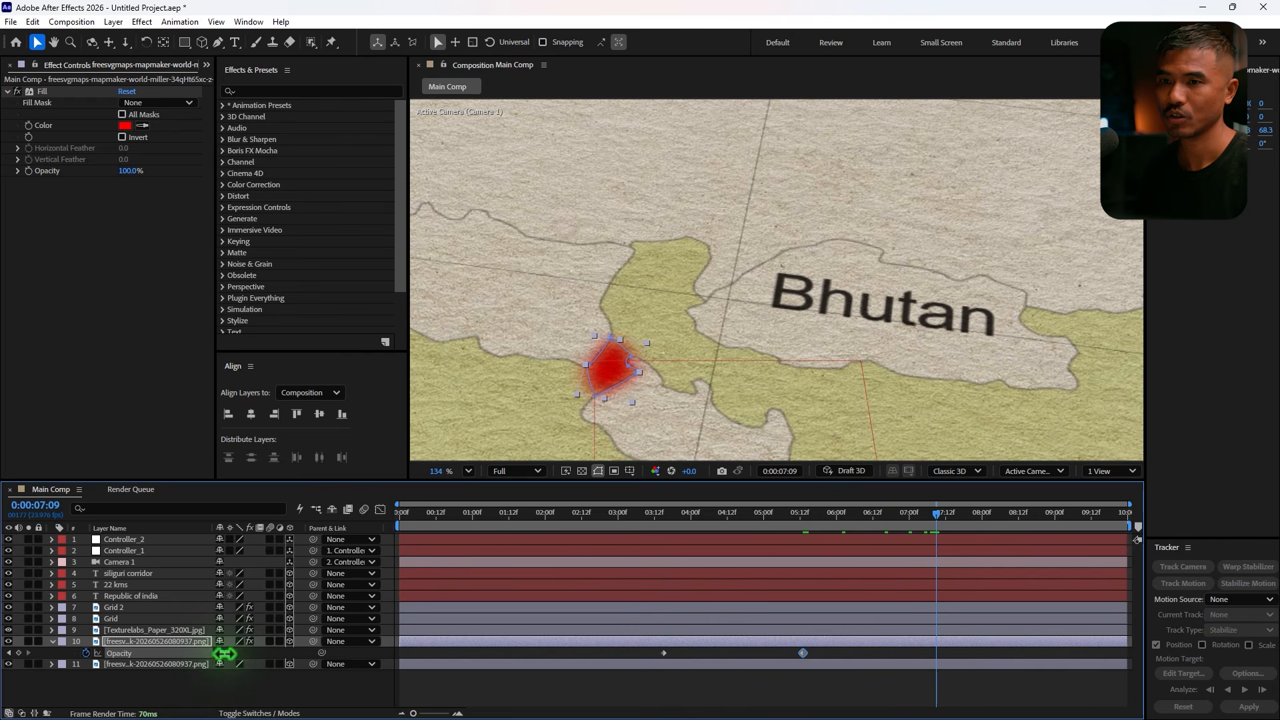
left_click_drag(939, 541, 1038, 537)
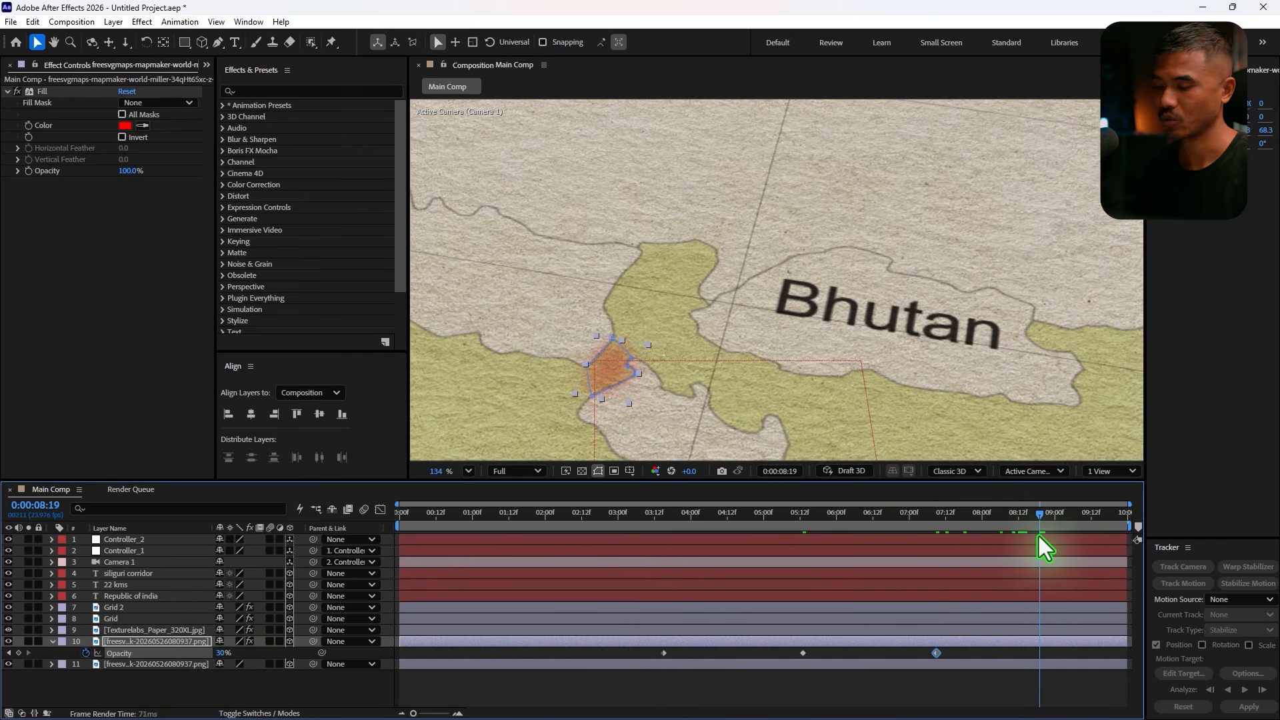
left_click(930, 653)
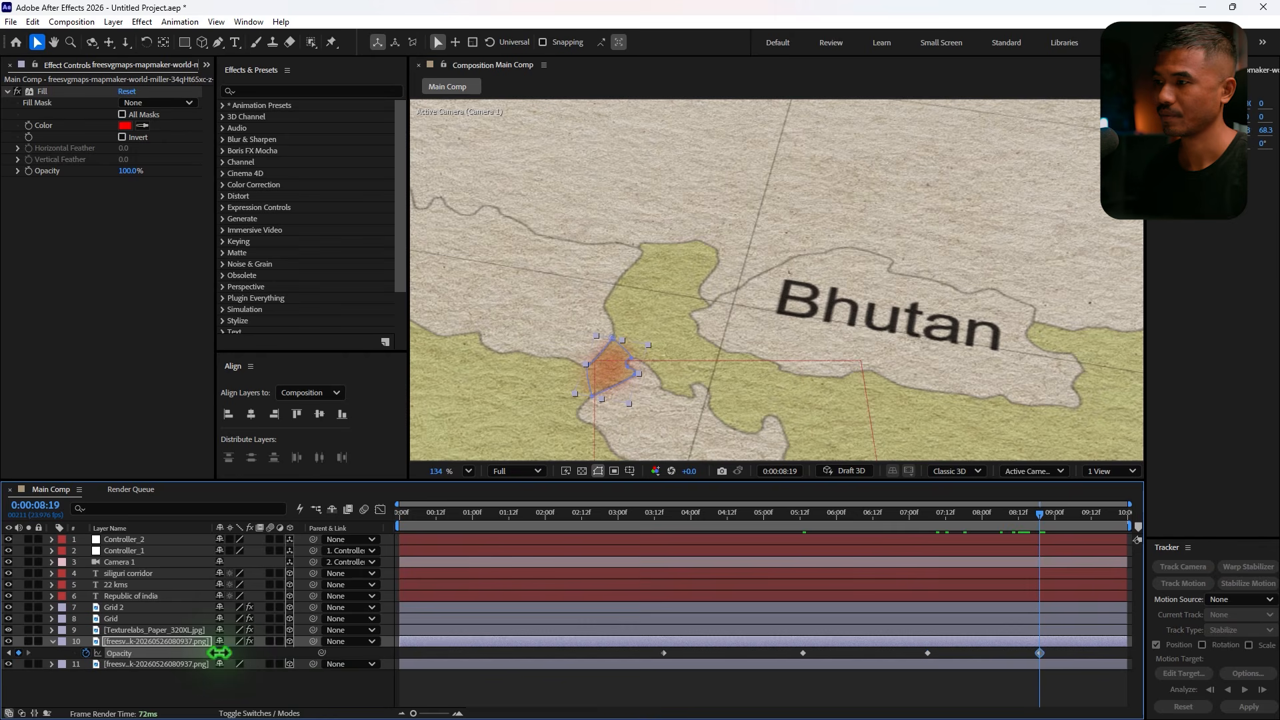
left_click_drag(219, 653, 981, 558)
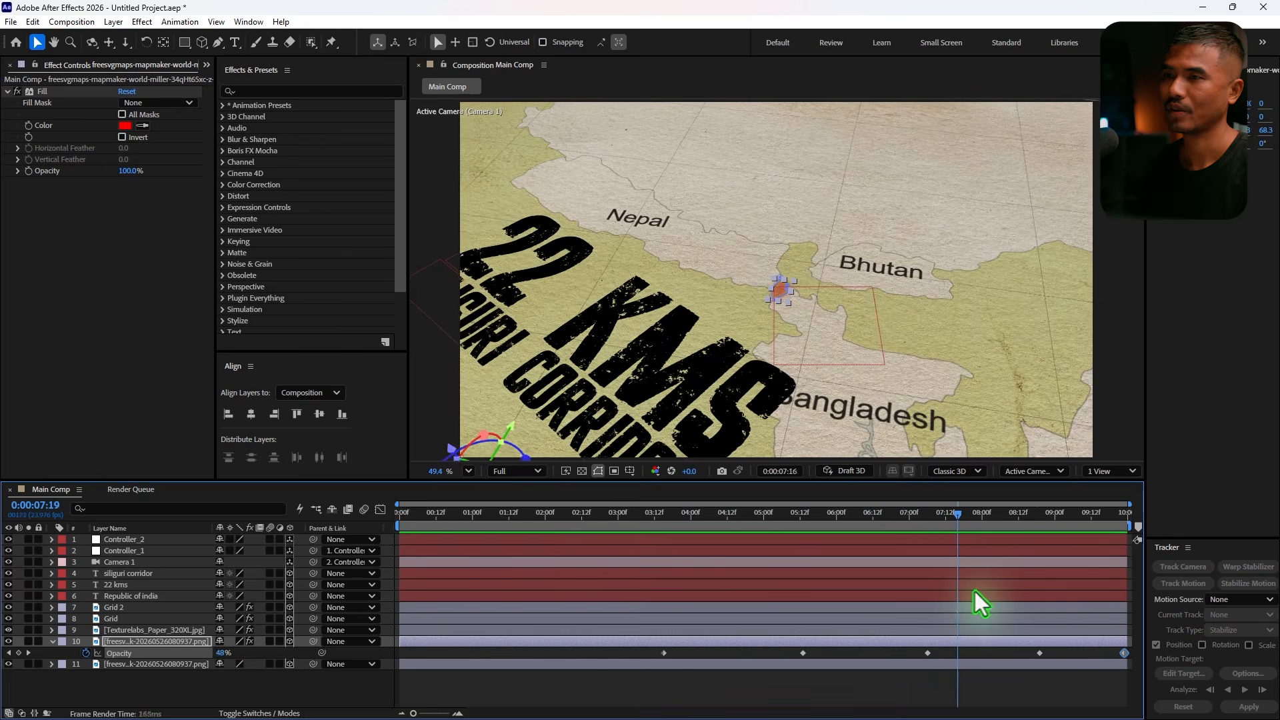
At 0:00:06:14, set the 22 kms title's font size to 75 px and move it just beside the red corridor highlight.
left_click_drag(975, 591, 879, 603)
scroll(844, 305, "down", 3)
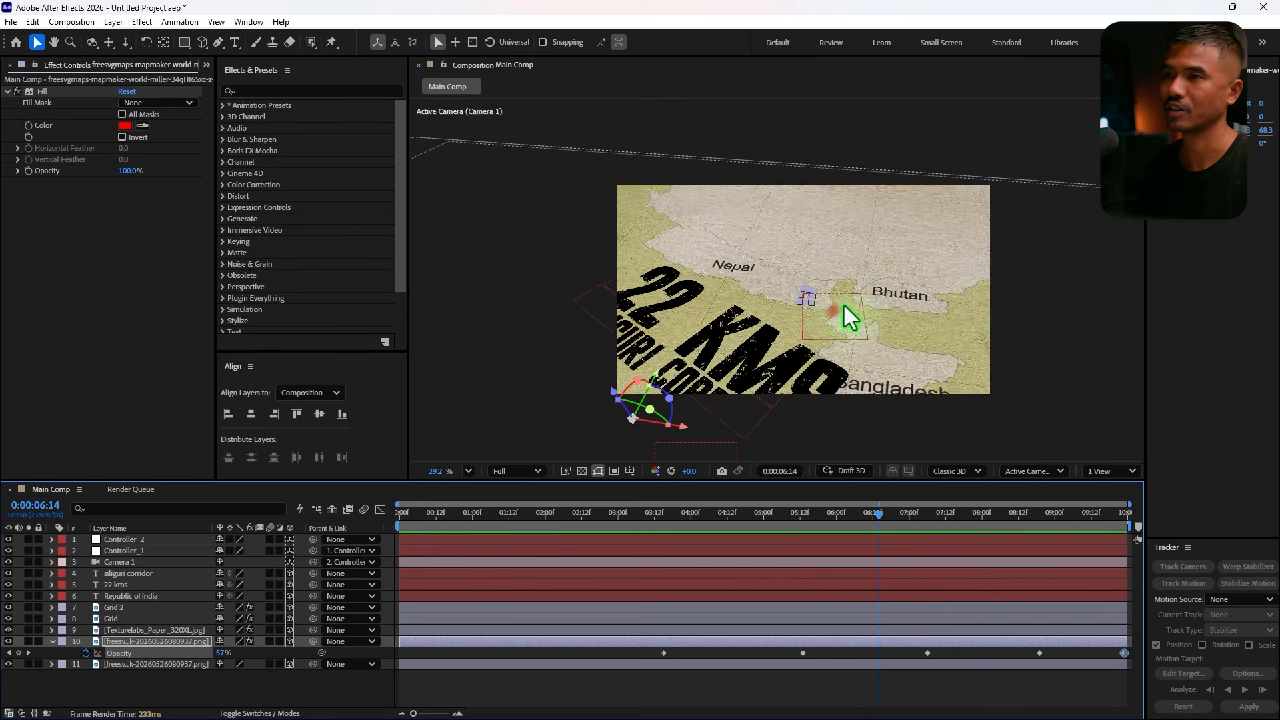
left_click(51, 642)
left_click(128, 585)
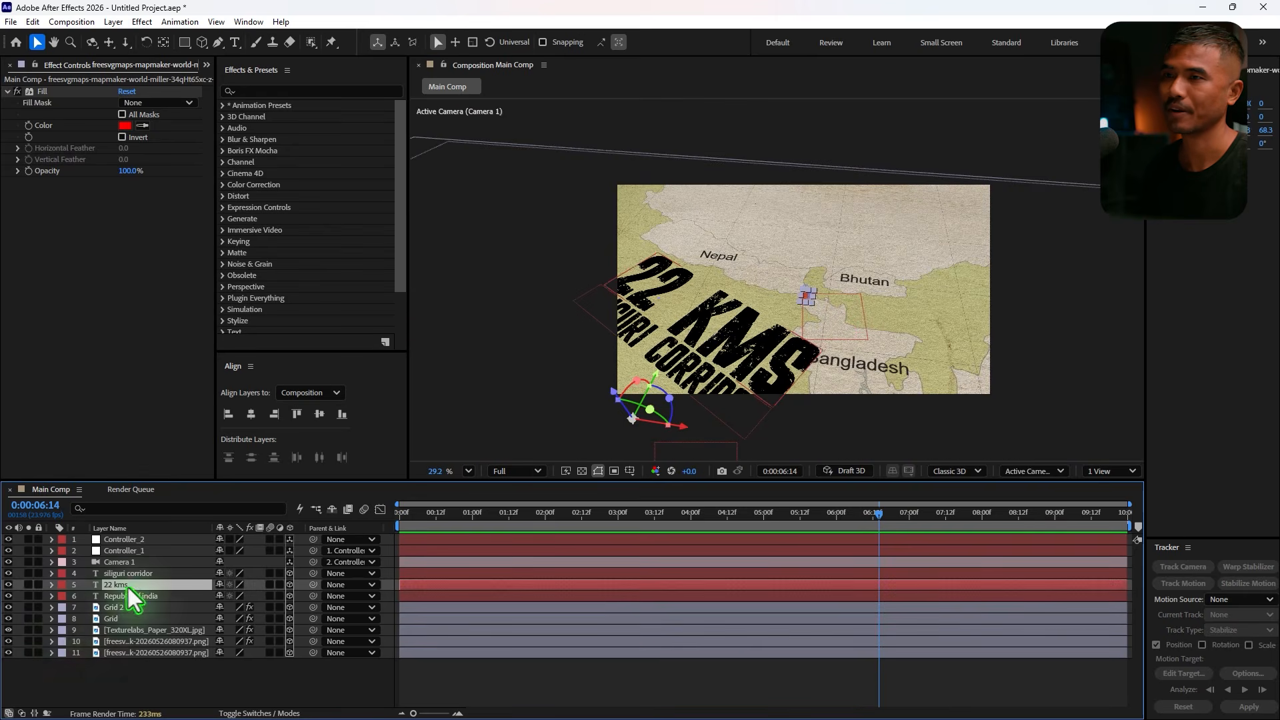
scroll(763, 307, "up", 2)
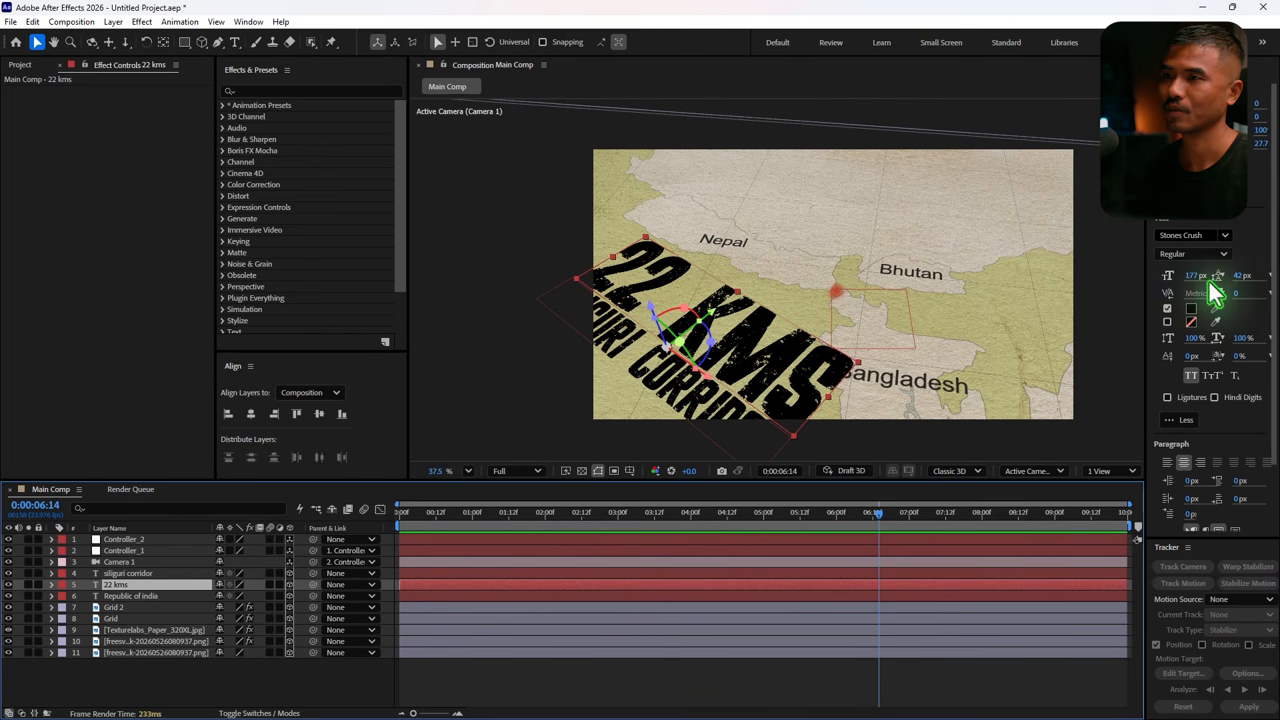
left_click_drag(1194, 277, 1137, 294)
left_click_drag(703, 315, 814, 339)
scroll(819, 307, "up", 5)
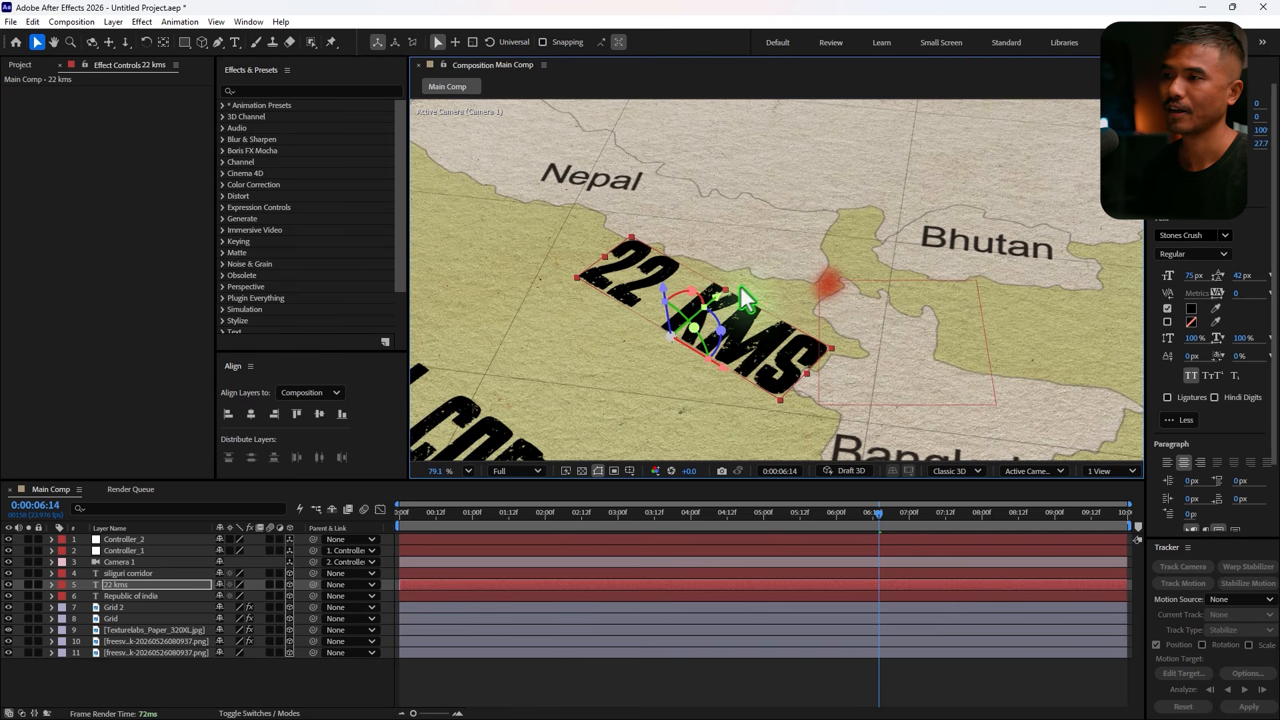
left_click_drag(715, 294, 732, 276)
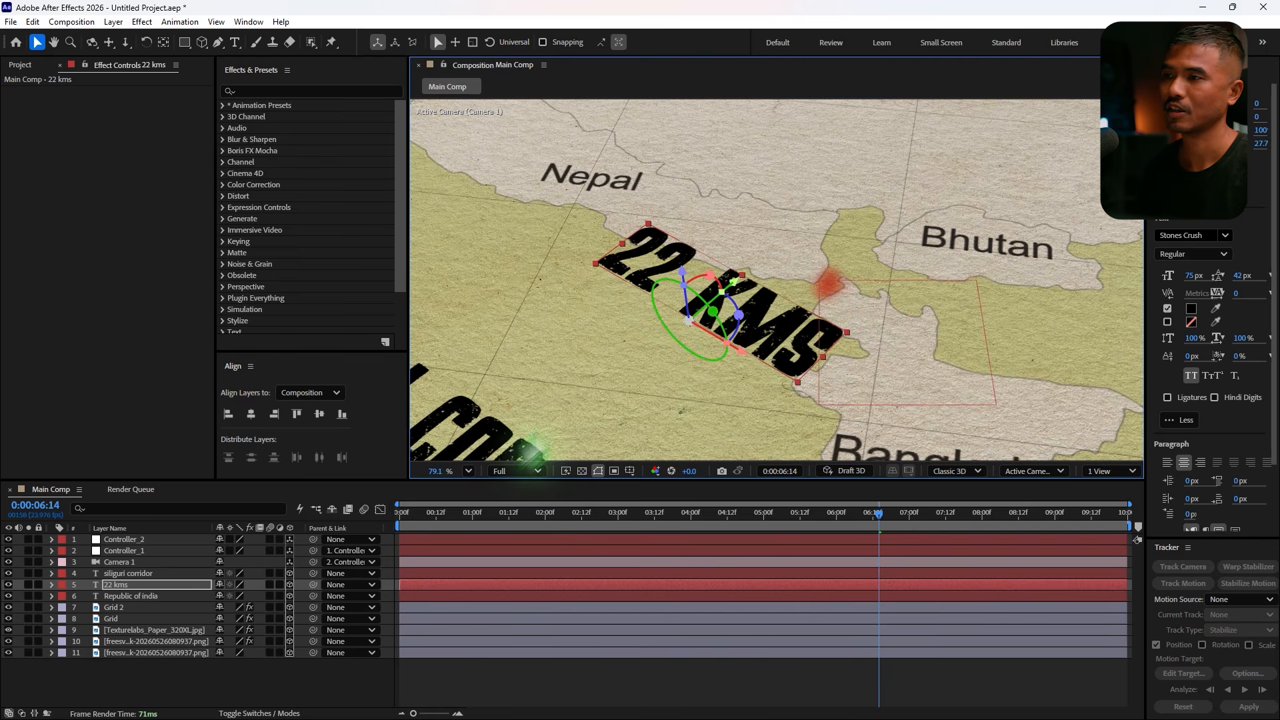
Set the siliguri corridor title's font size to 35 px and move it directly beneath the 22 kms title.
left_click(481, 452)
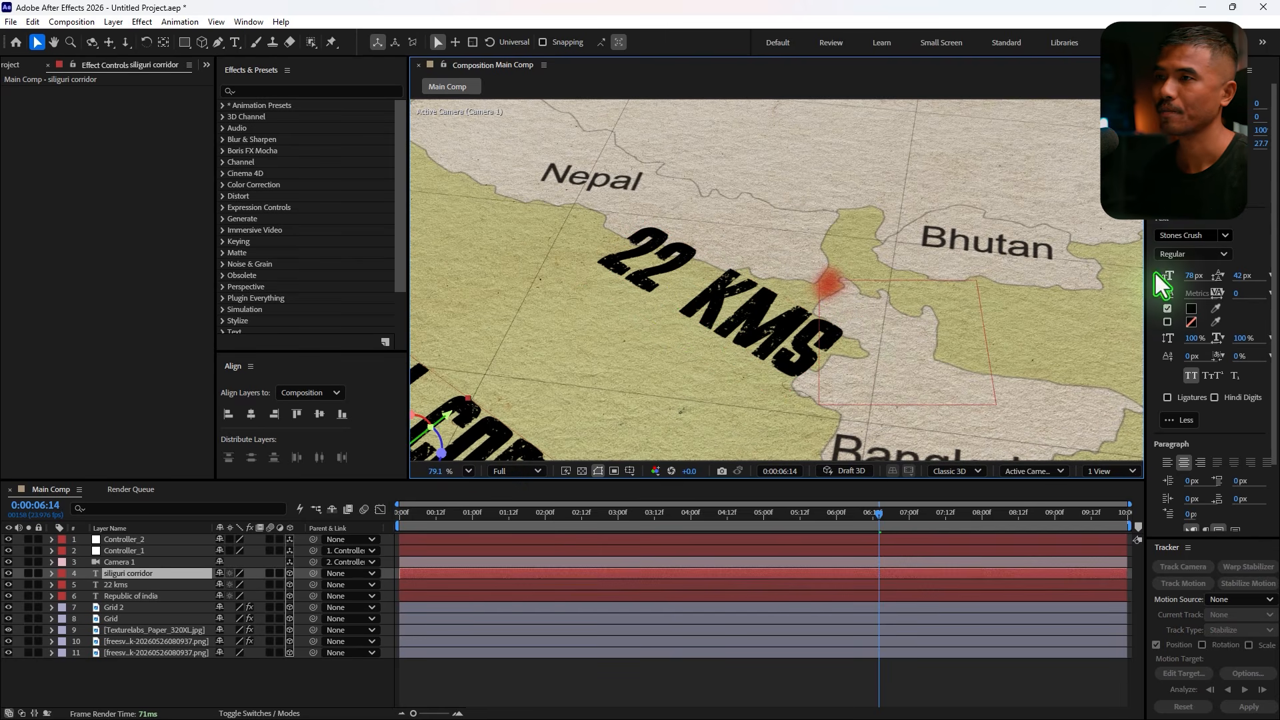
mouse_move(1164, 278)
left_mouse_down()
mouse_move(1179, 285)
mouse_move(1168, 284)
left_mouse_up()
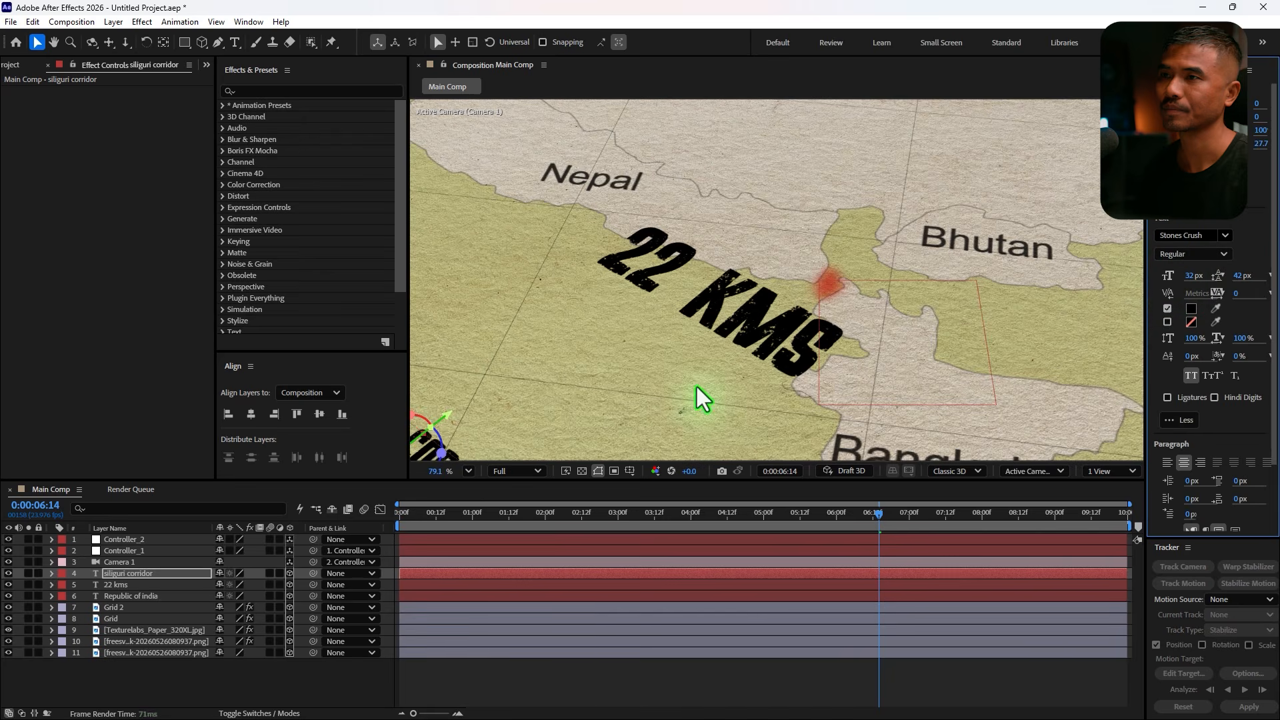
scroll(455, 447, "up", 1)
left_click_drag(454, 447, 831, 323)
left_click_drag(1180, 279, 1189, 281)
left_click_drag(813, 306, 821, 311)
scroll(1013, 287, "down", 3)
left_click_drag(1010, 277, 758, 339)
scroll(699, 310, "up", 2)
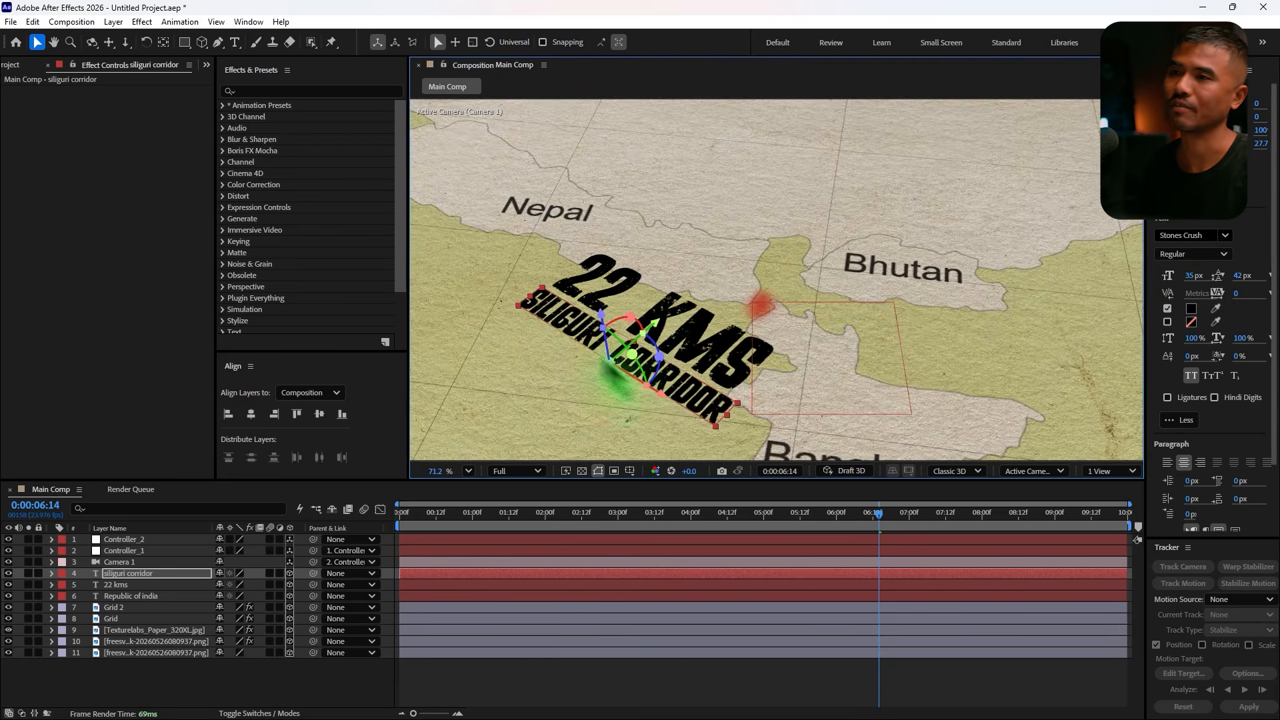
Return to 0:00:00:00 and add both Pngtree cloud PNG images to Main Comp above all other layers.
left_click_drag(827, 515, 468, 567)
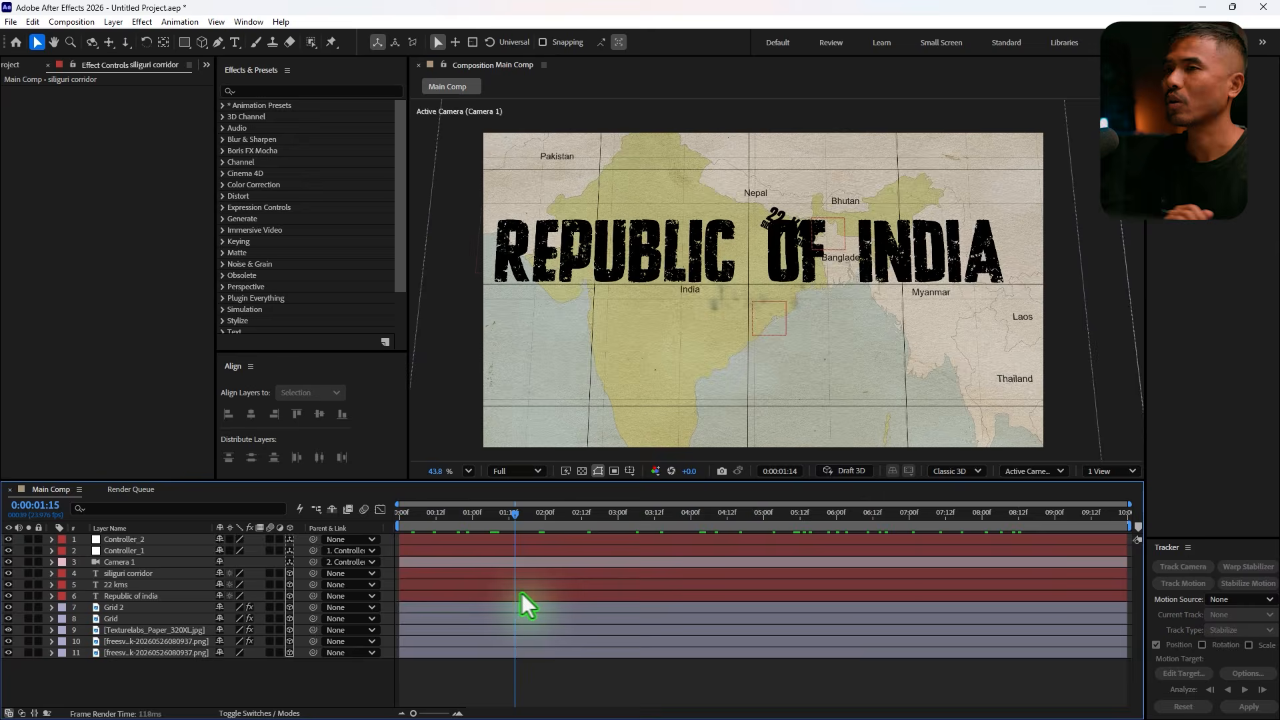
left_click_drag(520, 593, 328, 631)
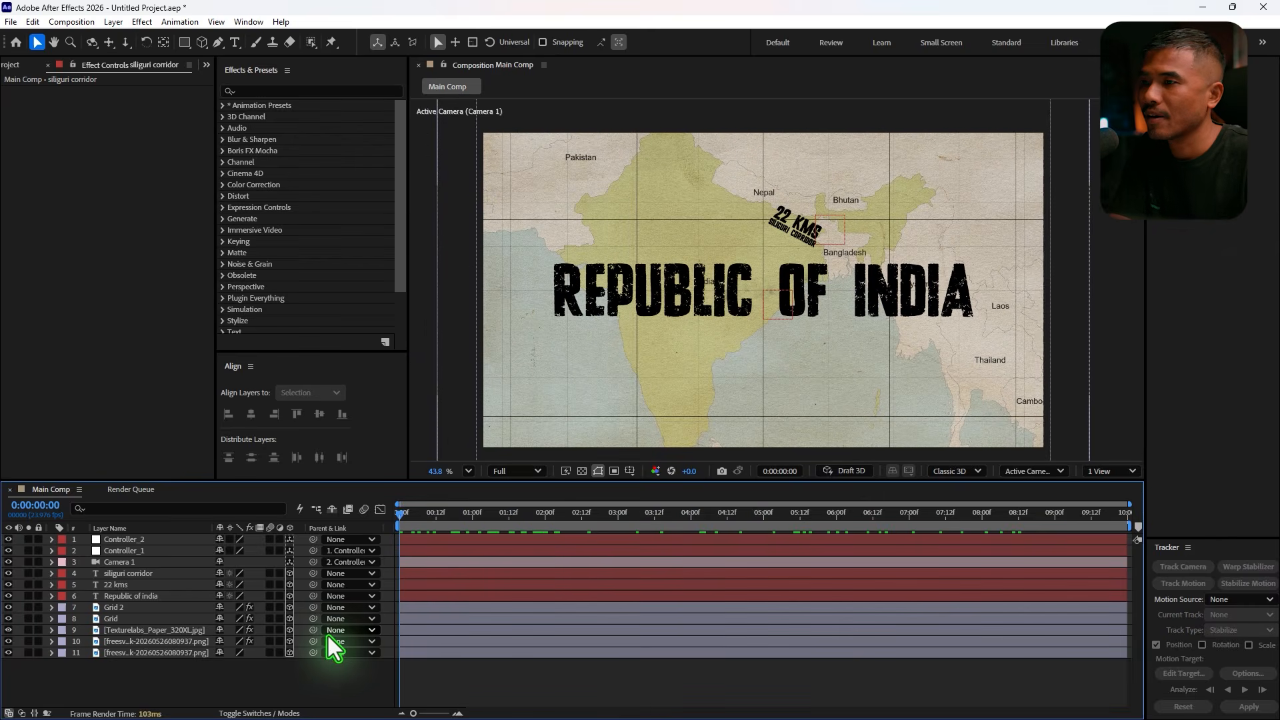
scroll(841, 414, "down", 2)
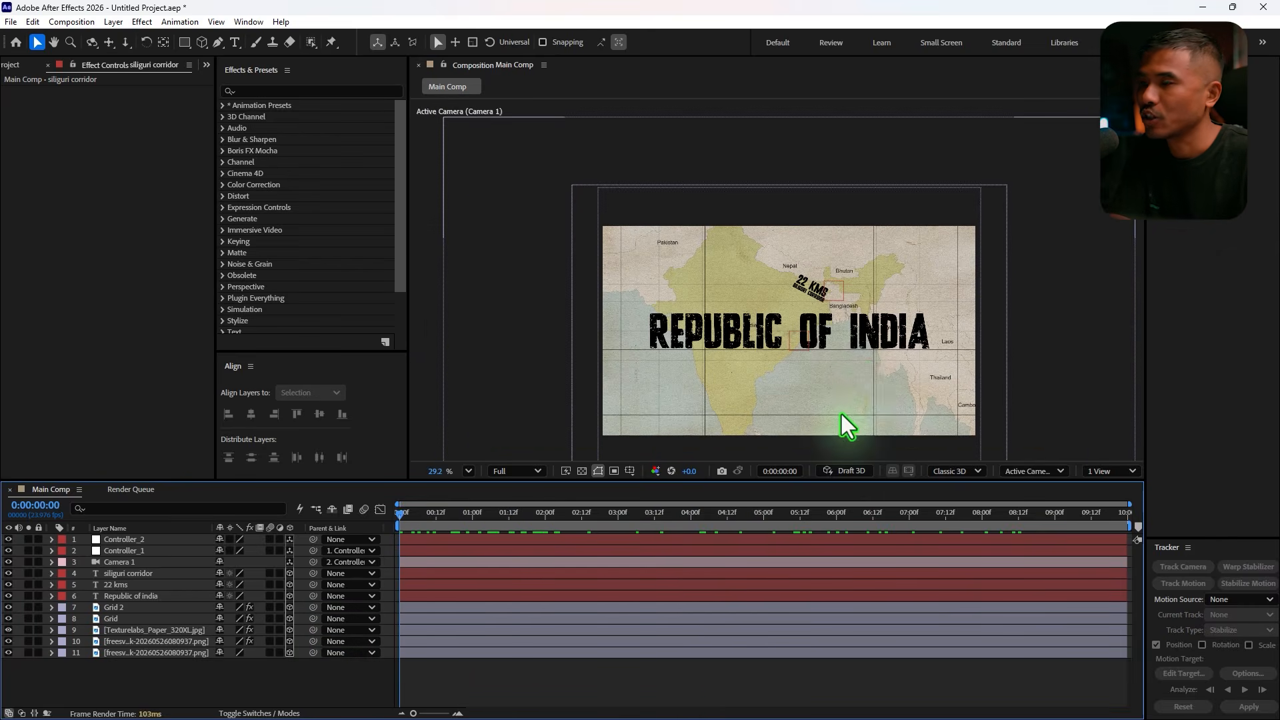
left_click_drag(829, 360, 732, 327)
left_click_drag(404, 516, 242, 586)
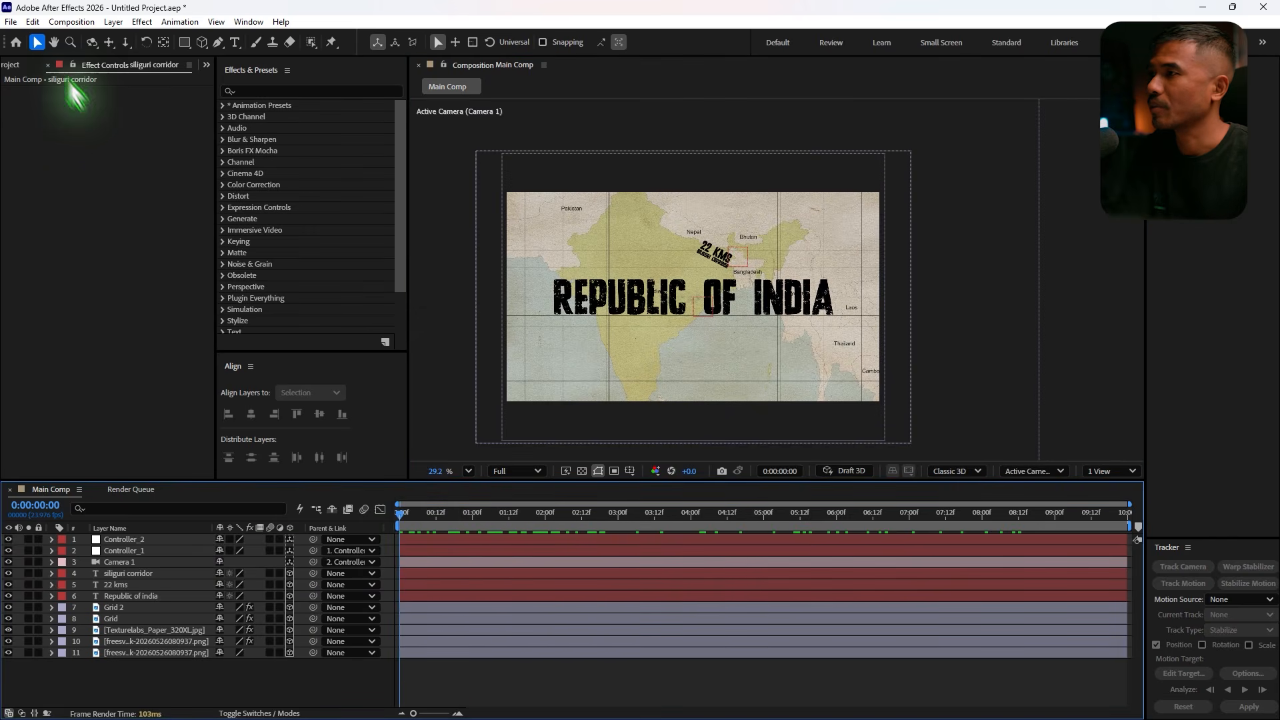
left_click(12, 65)
left_click(41, 234)
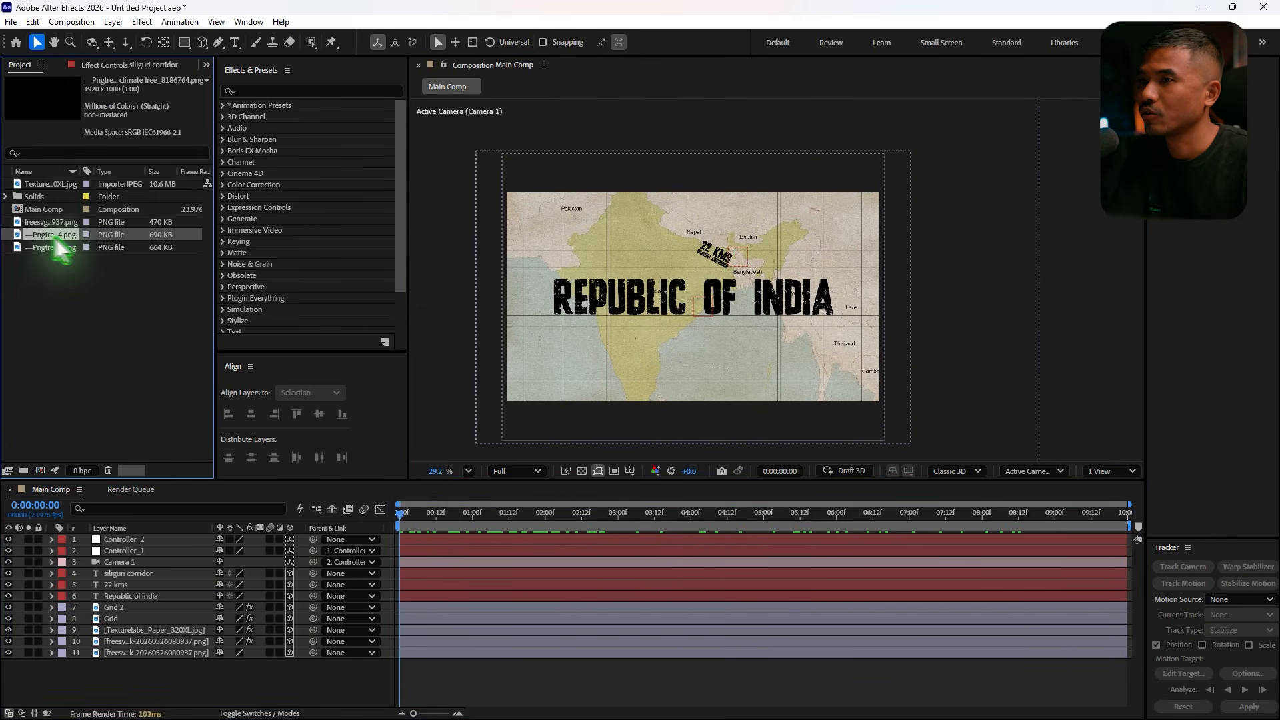
left_click(44, 248, "shift")
left_click_drag(57, 237, 198, 537)
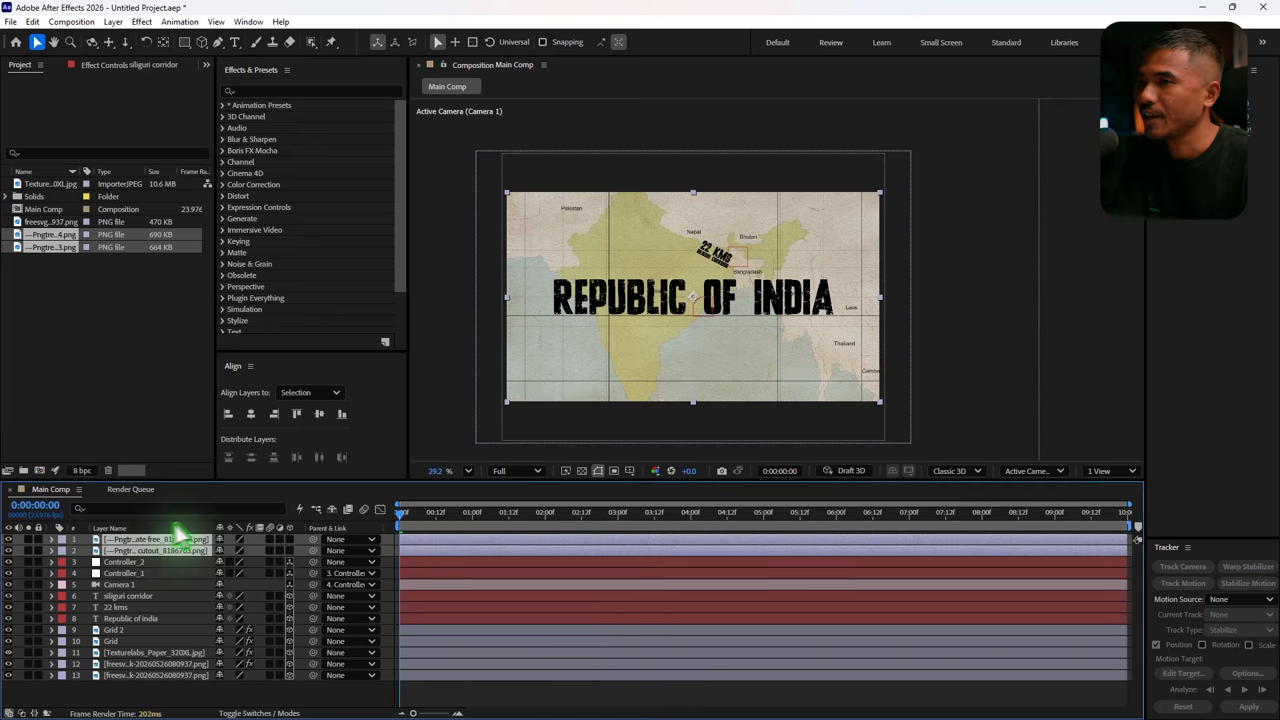
Make both Pngtree cloud layers 3D and set their blending mode to Screen.
left_click(291, 540)
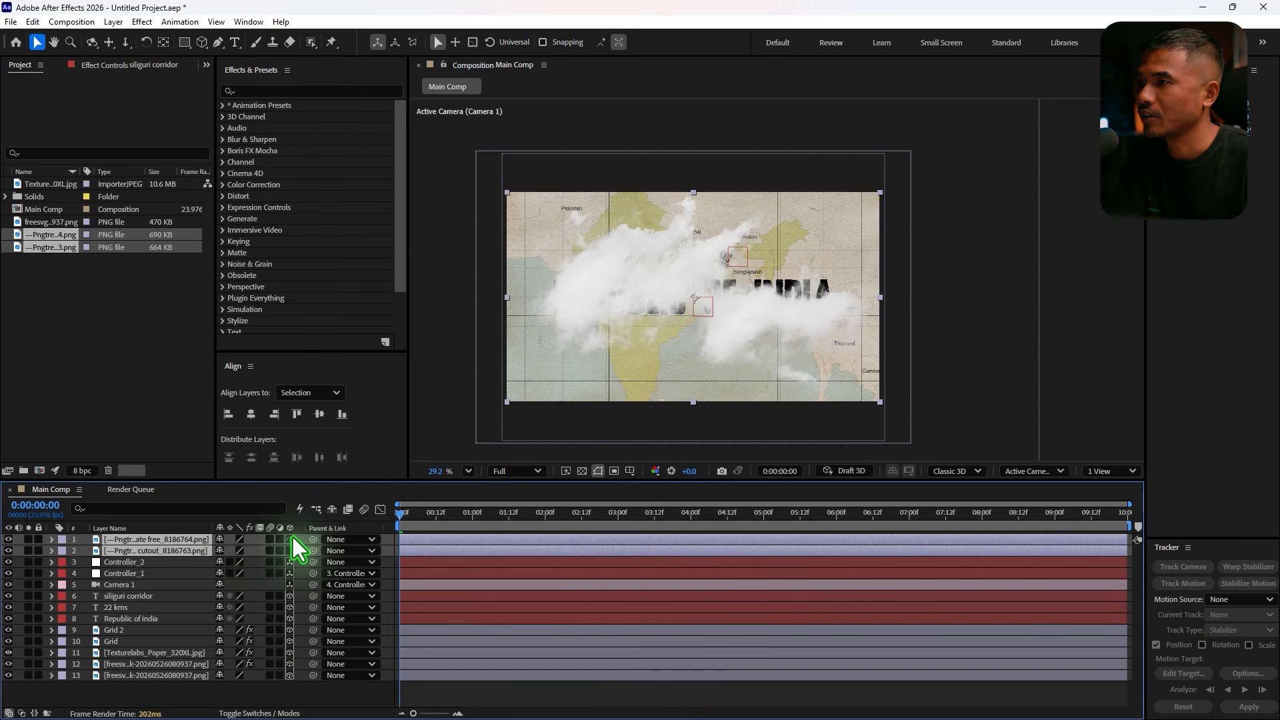
left_click(254, 713)
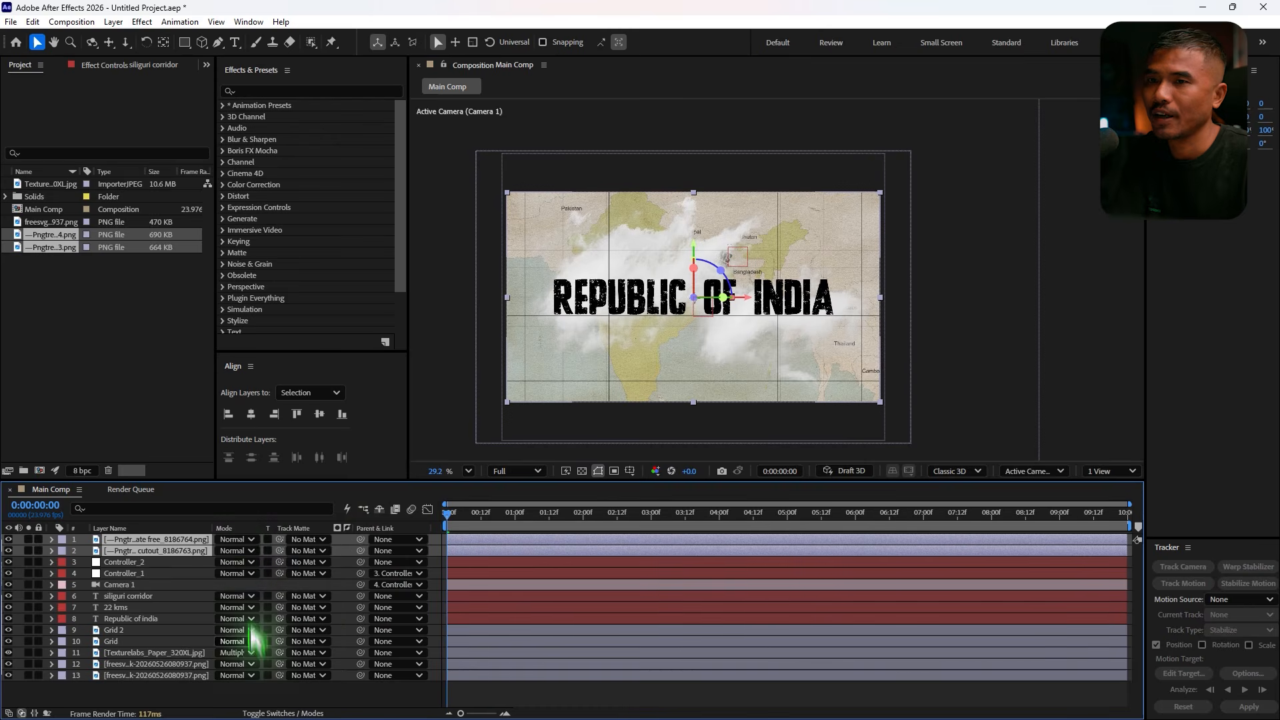
left_click(233, 540)
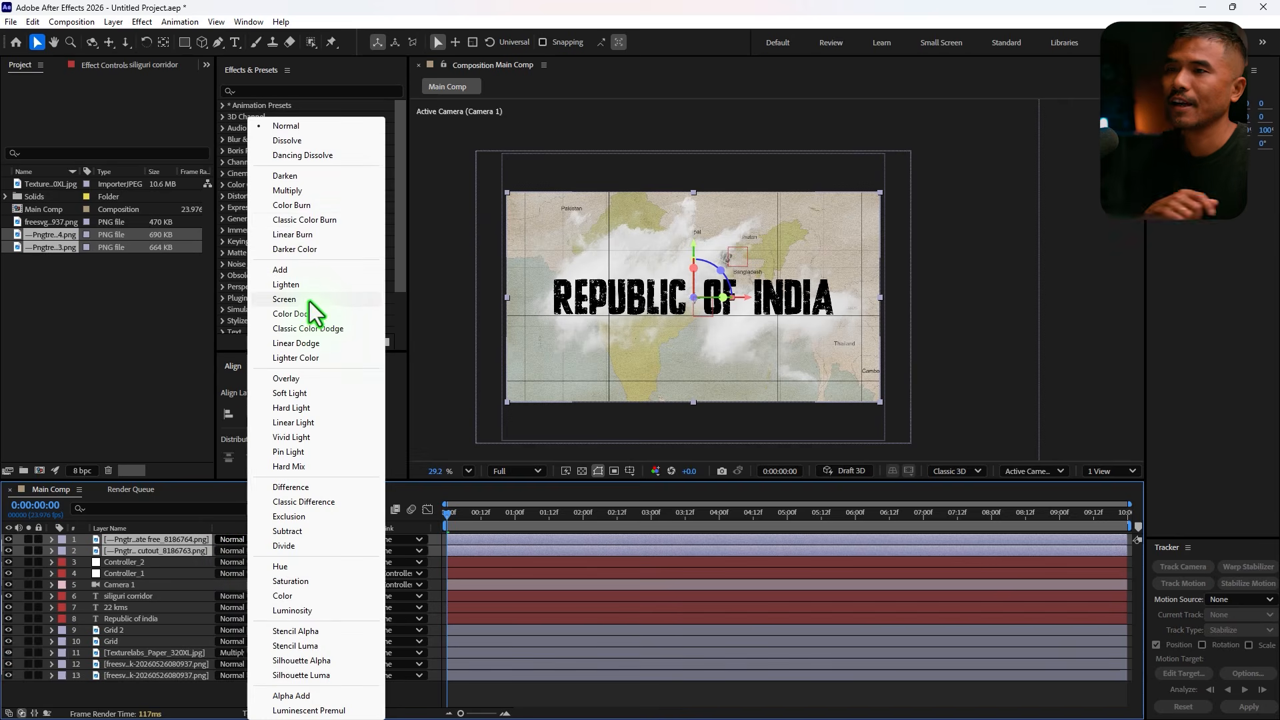
left_click(309, 302)
Show two views and, in the Top view, move both cloud layers along Z towards the camera to about -274.
left_click(1108, 472)
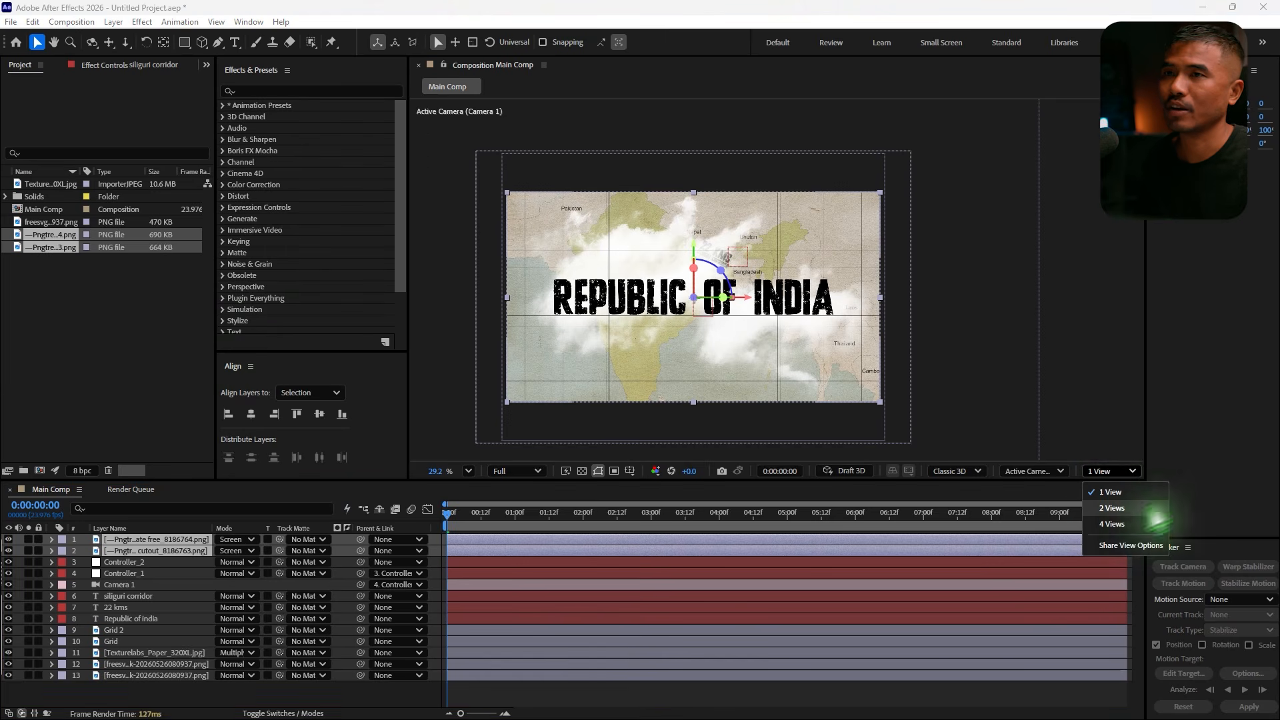
left_click(1133, 509)
scroll(994, 310, "down", 1)
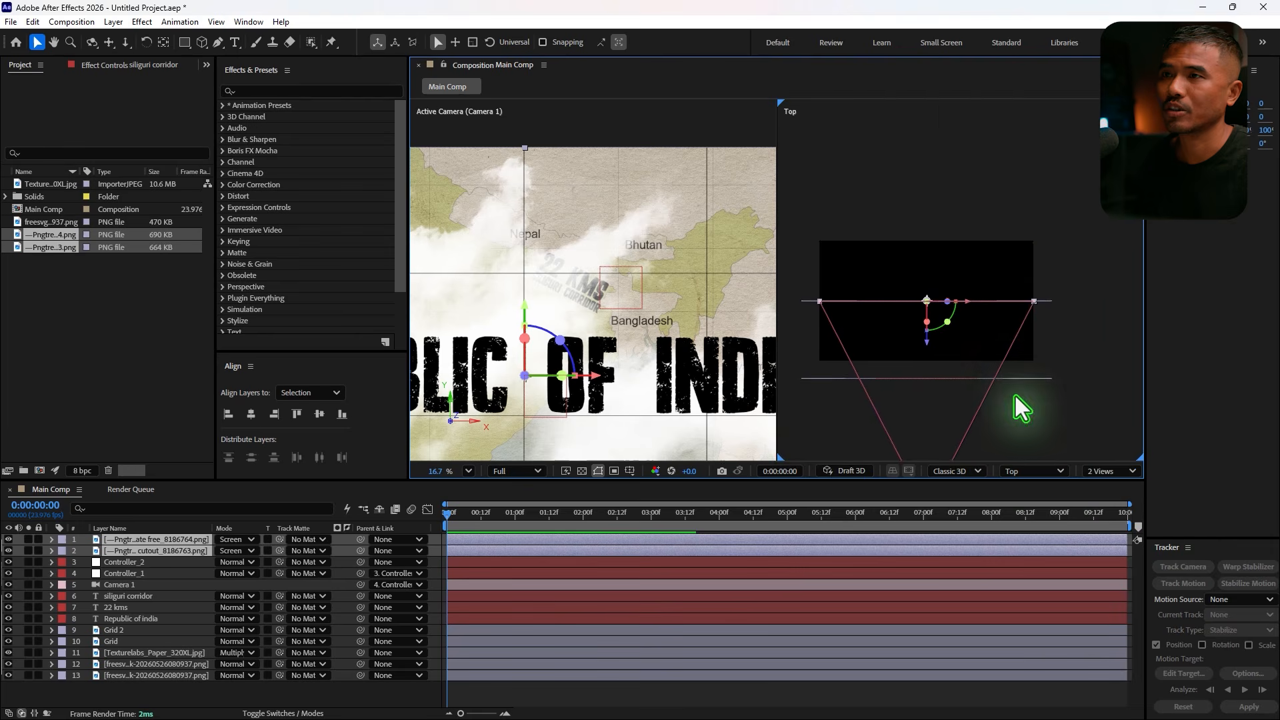
key("h")
left_click_drag(1015, 396, 1061, 255)
scroll(1016, 208, "up", 1)
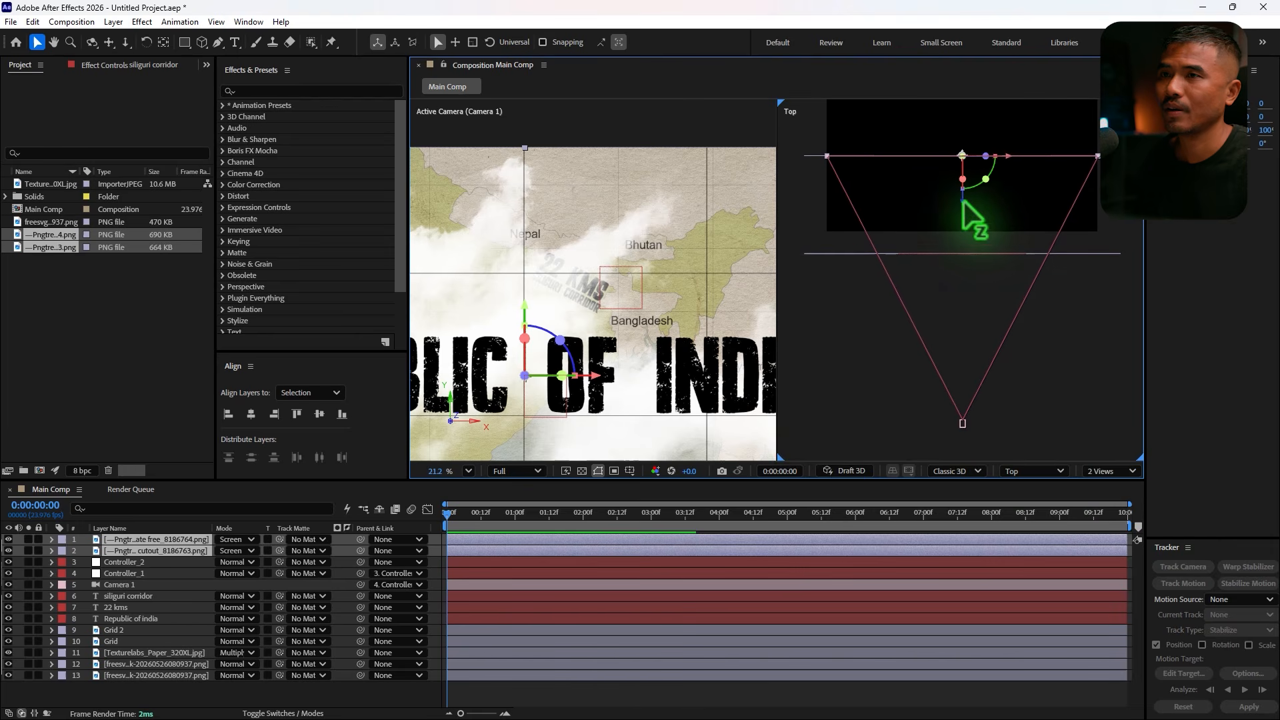
left_click_drag(966, 207, 970, 239)
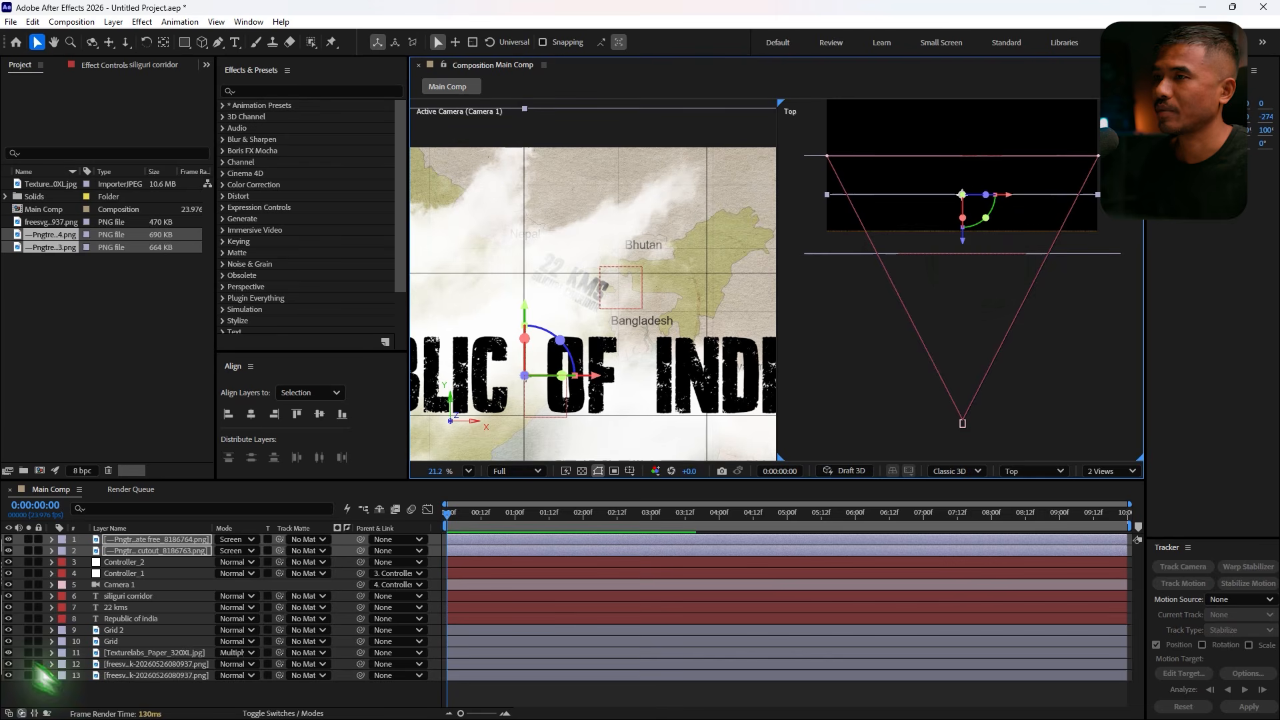
Scale both cloud layers to 65%.
left_click(133, 551)
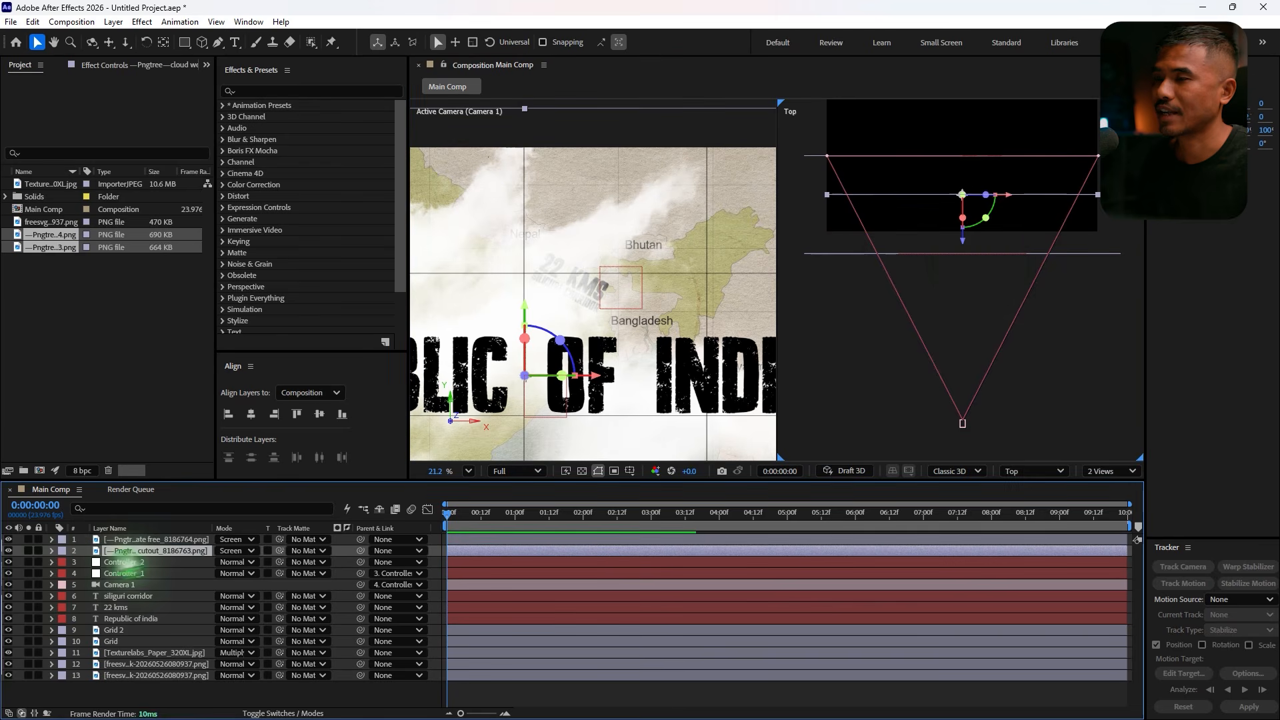
left_click(8, 551)
scroll(572, 381, "down", 5)
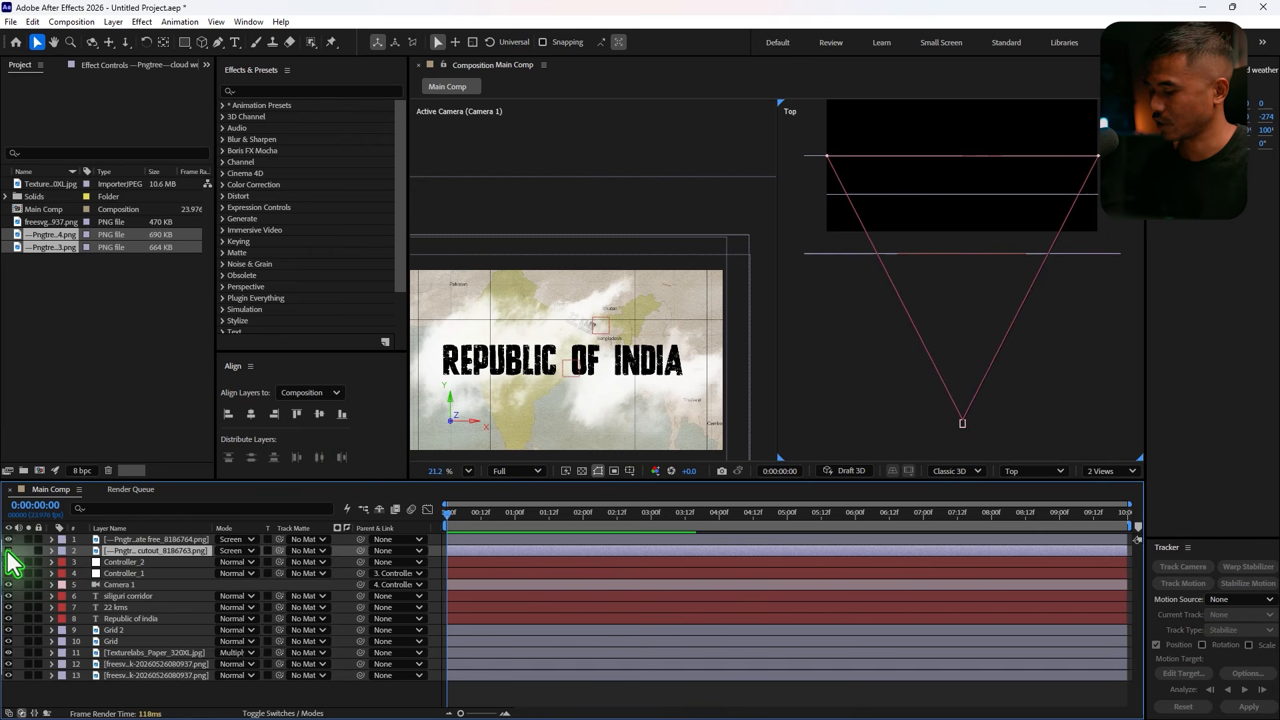
left_click(122, 541)
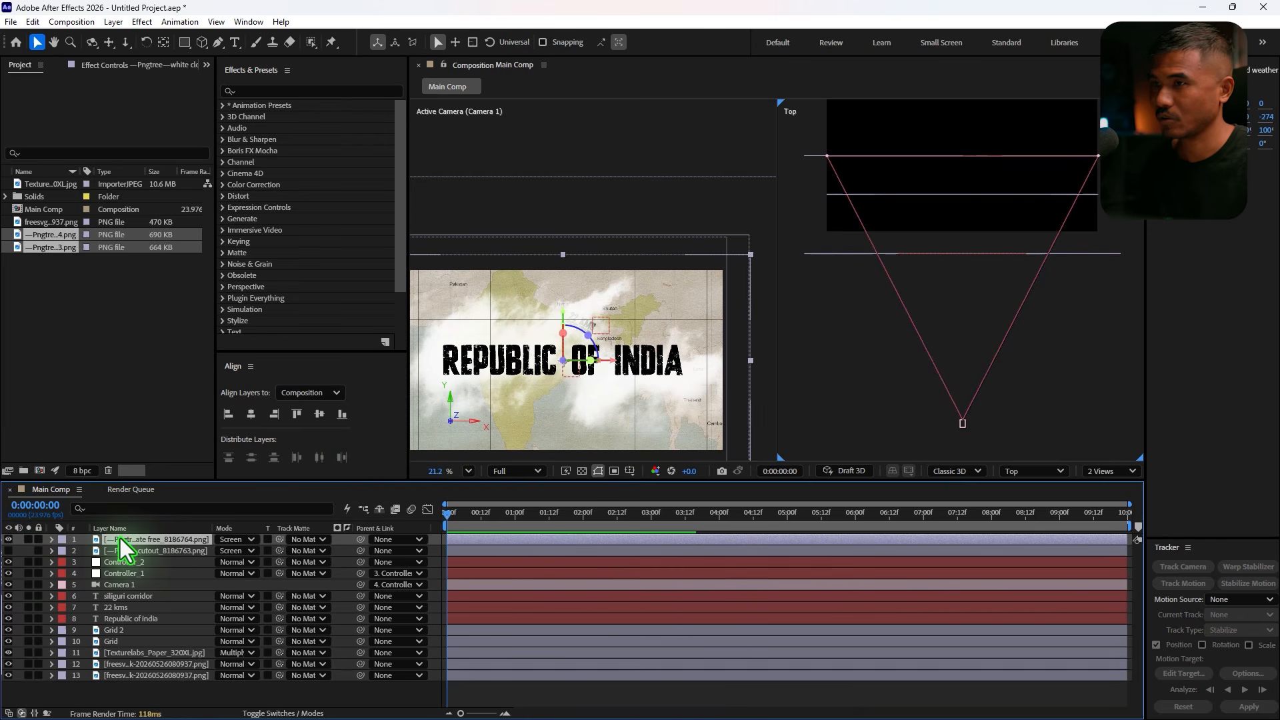
left_click(129, 551, "shift")
key("s")
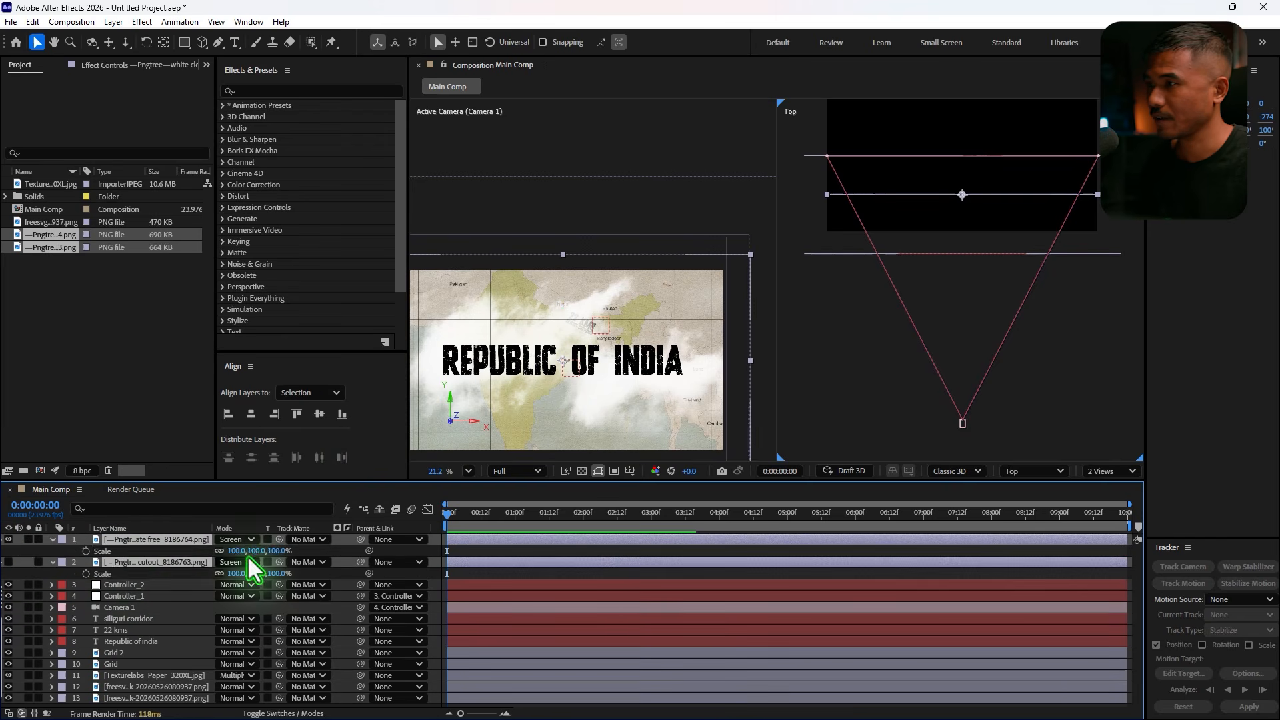
left_click_drag(235, 551, 6, 564)
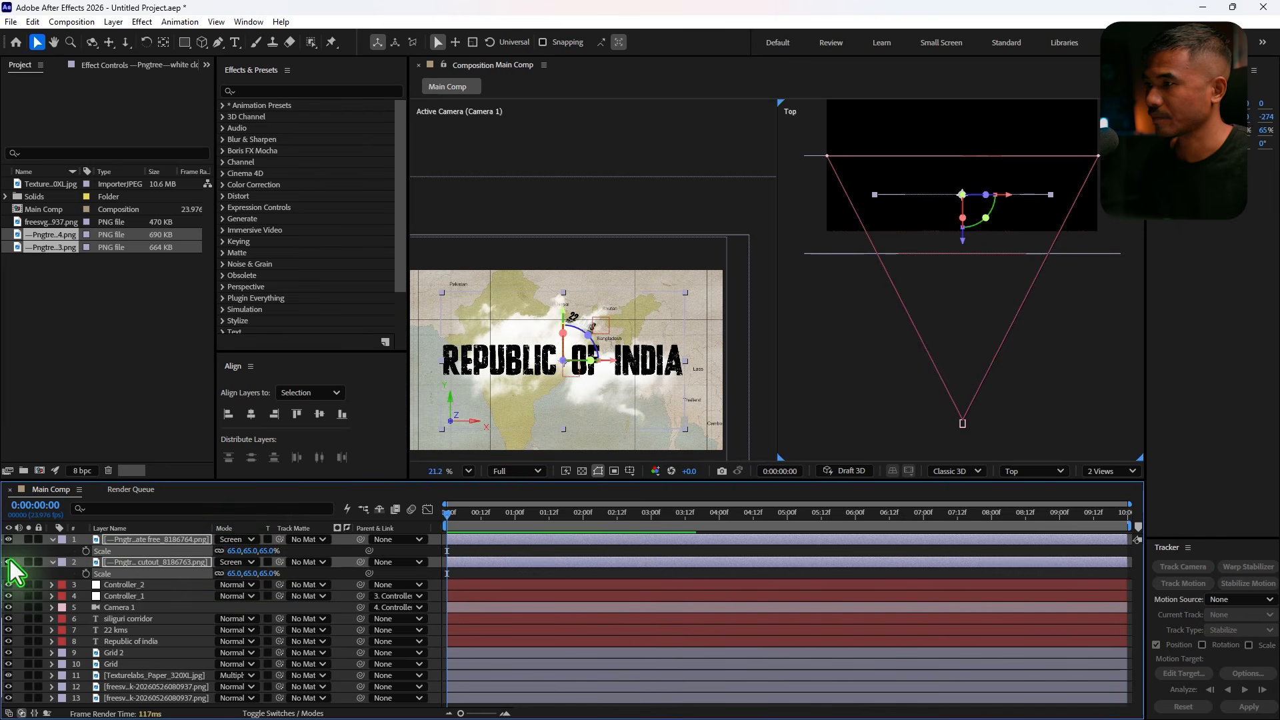
Isolate the 8186764 cloud by hiding the other cloud, and move it over the map's western side at a Z position of about -236.
left_click(127, 563)
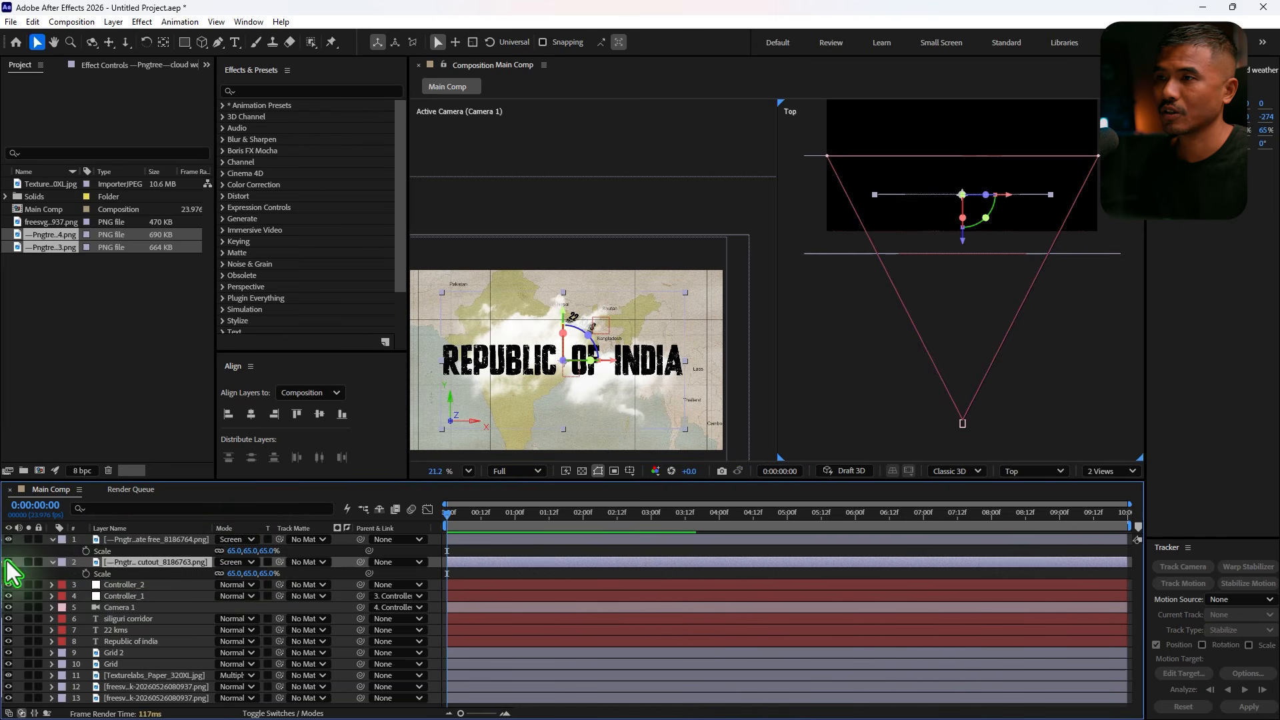
left_click(8, 563)
left_click(143, 540)
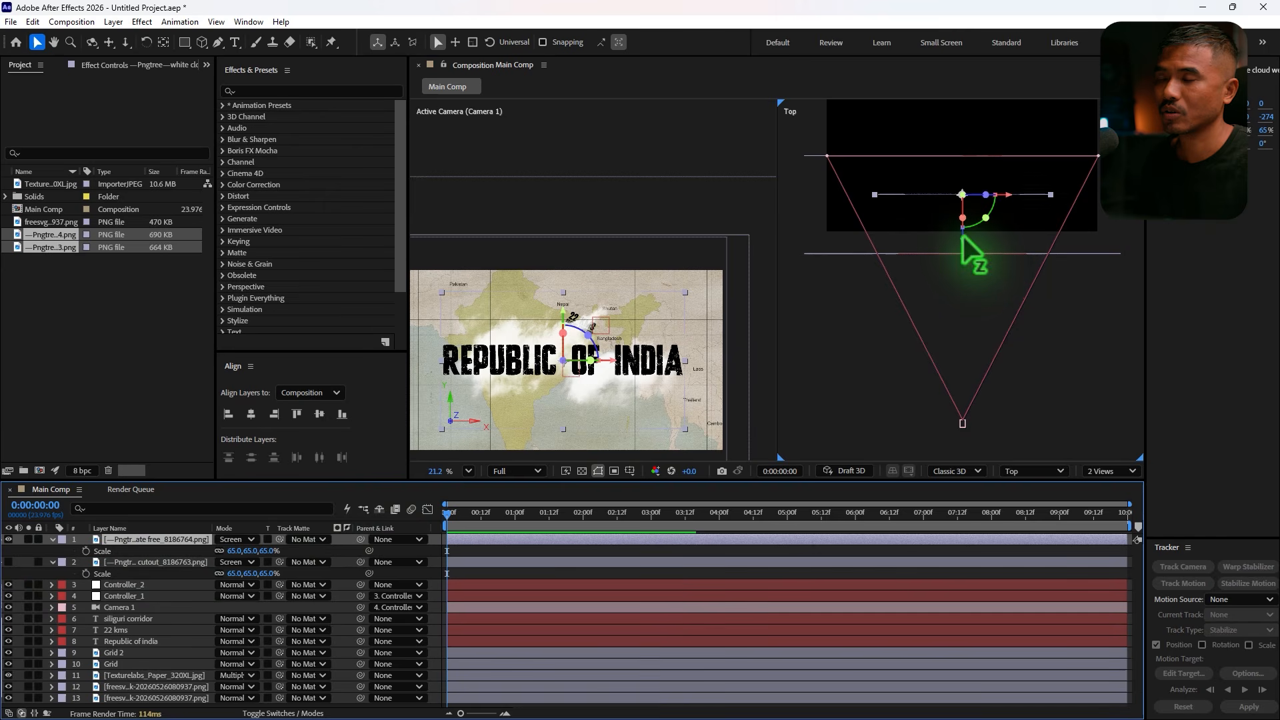
left_click_drag(963, 237, 978, 266)
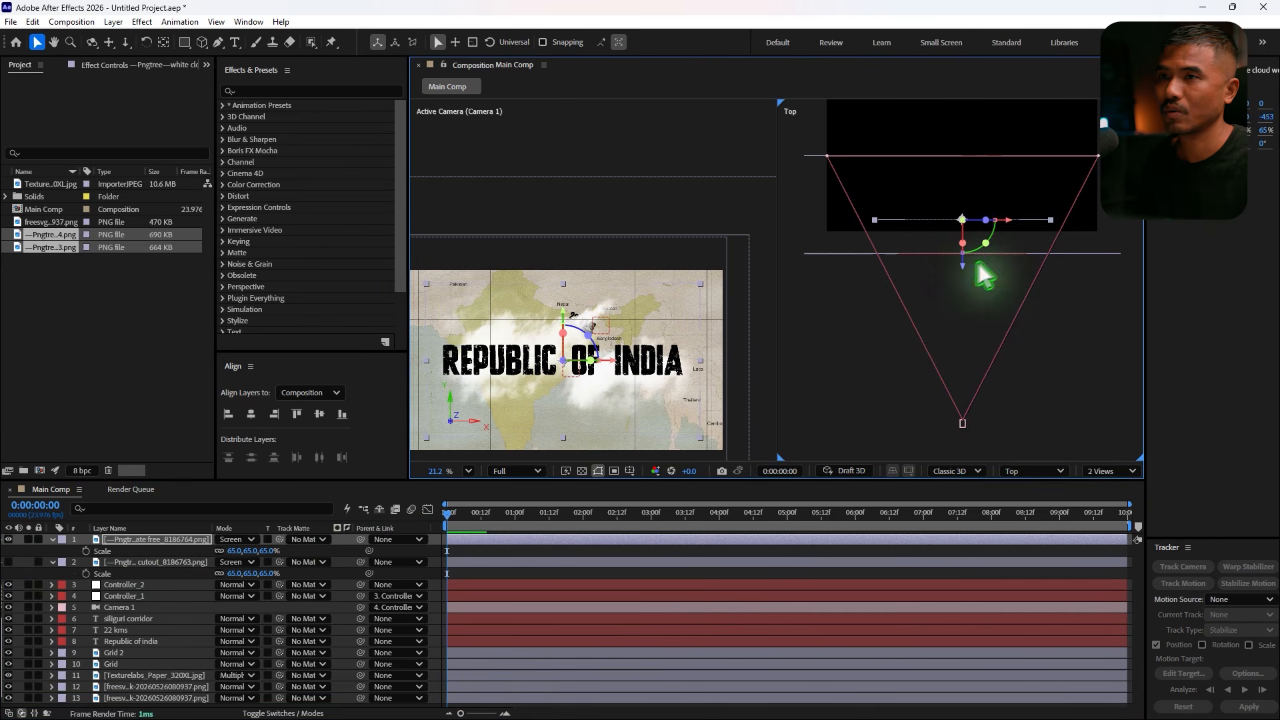
left_click_drag(1013, 222, 955, 222)
left_click_drag(908, 266, 911, 236)
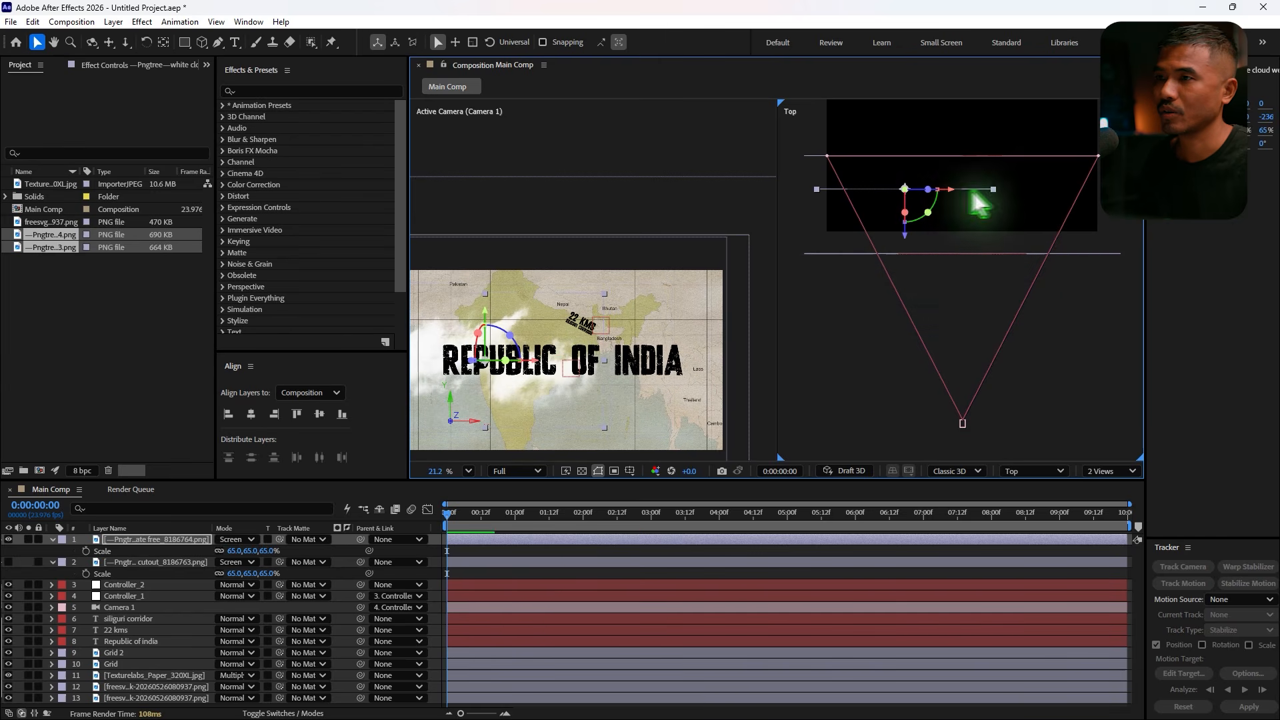
Move the 8186763 cloud over to the map's eastern side and flip it horizontally.
left_click(155, 562)
left_click_drag(610, 354, 685, 350)
right_click(666, 314)
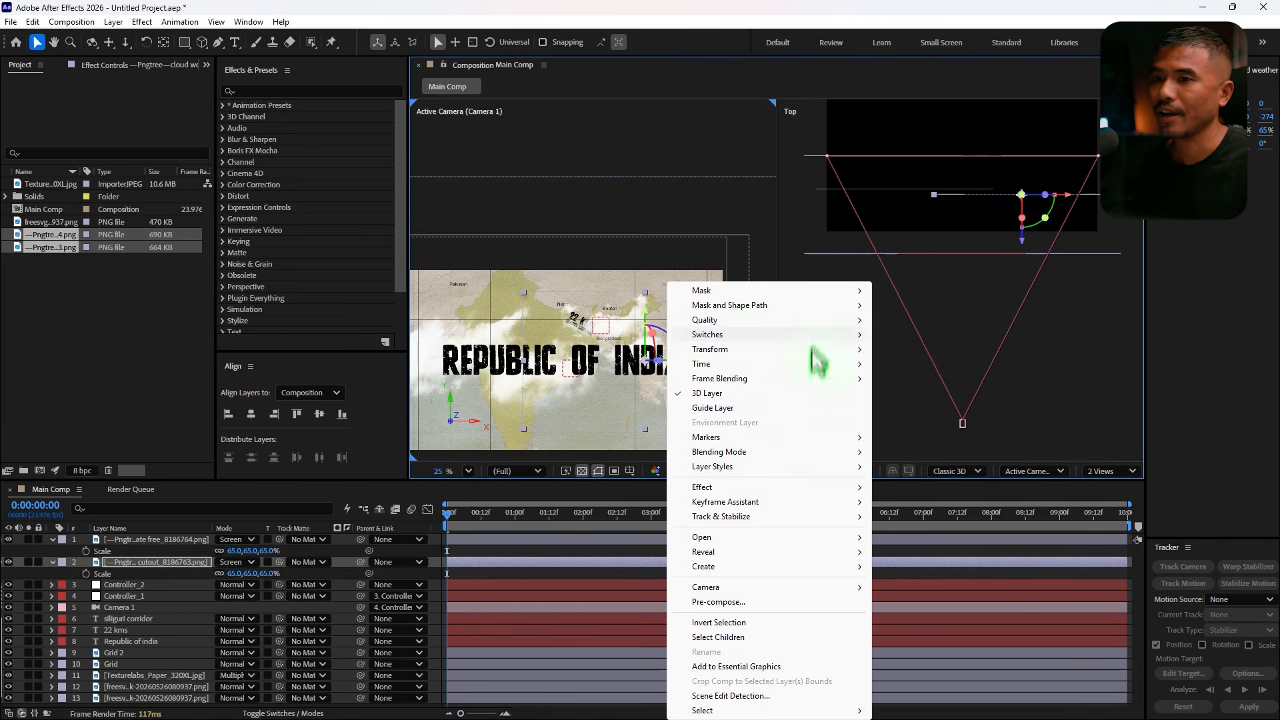
mouse_move(729, 364)
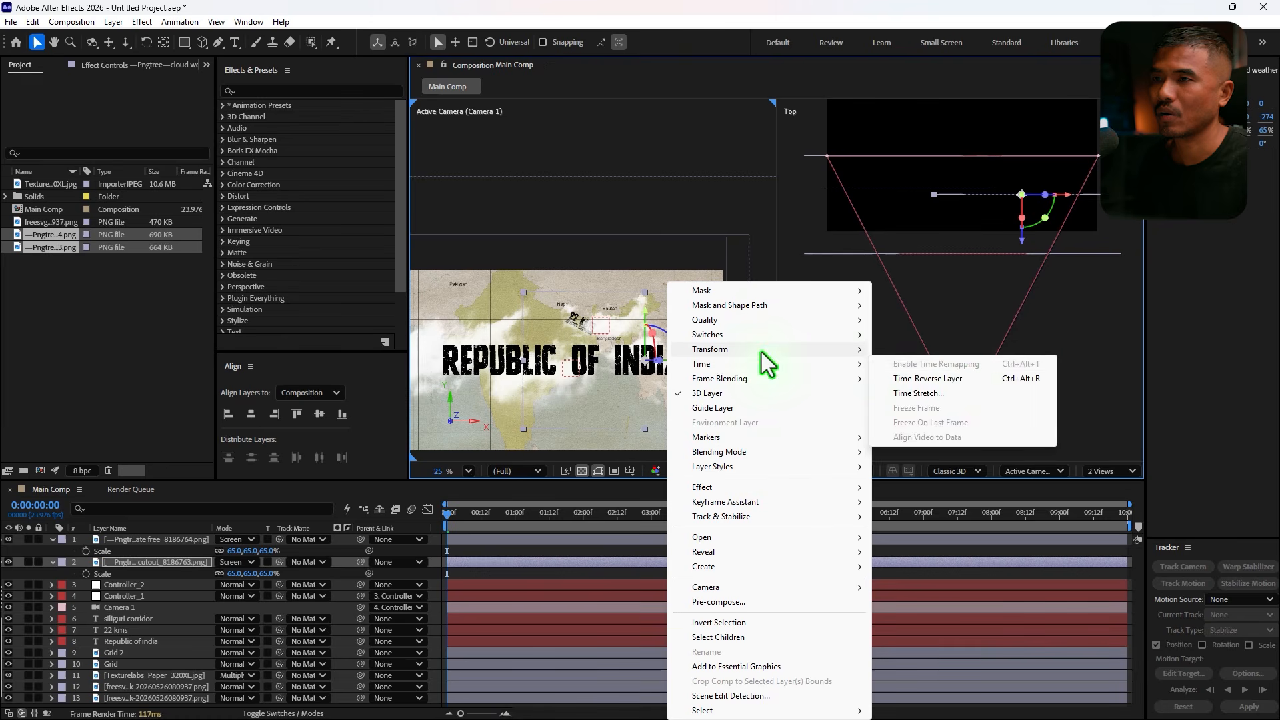
mouse_move(762, 352)
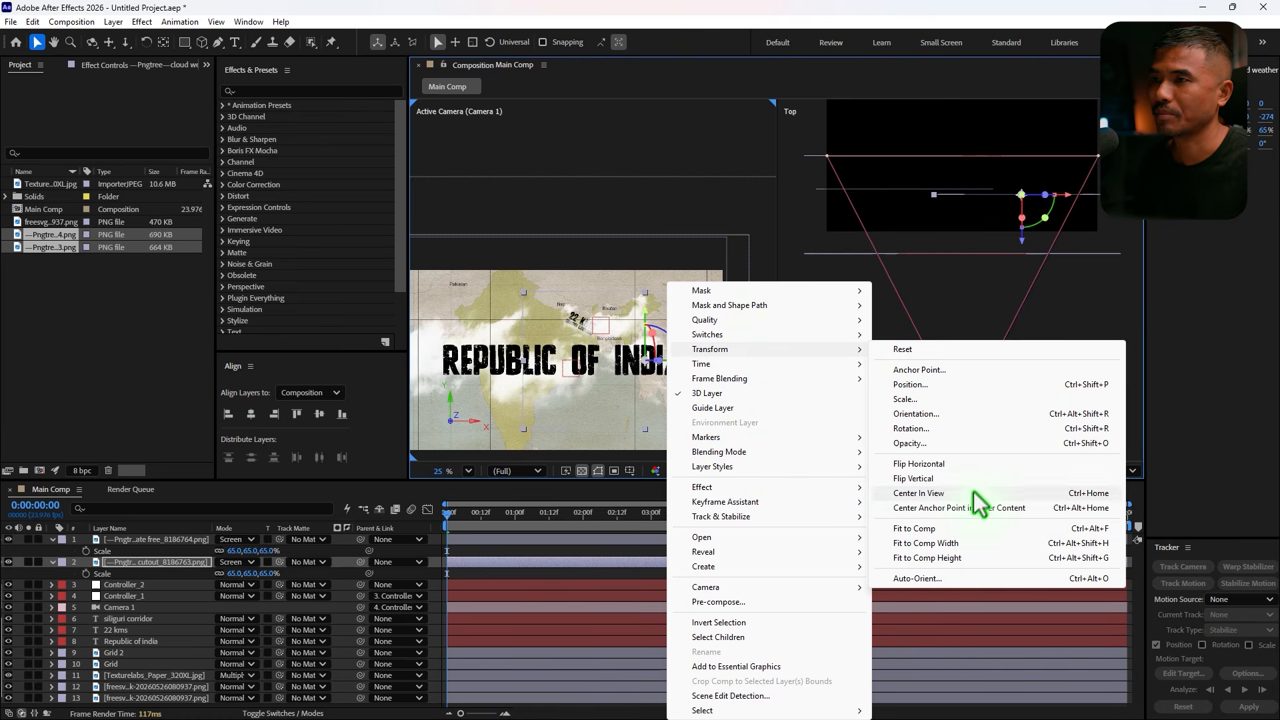
left_click(951, 465)
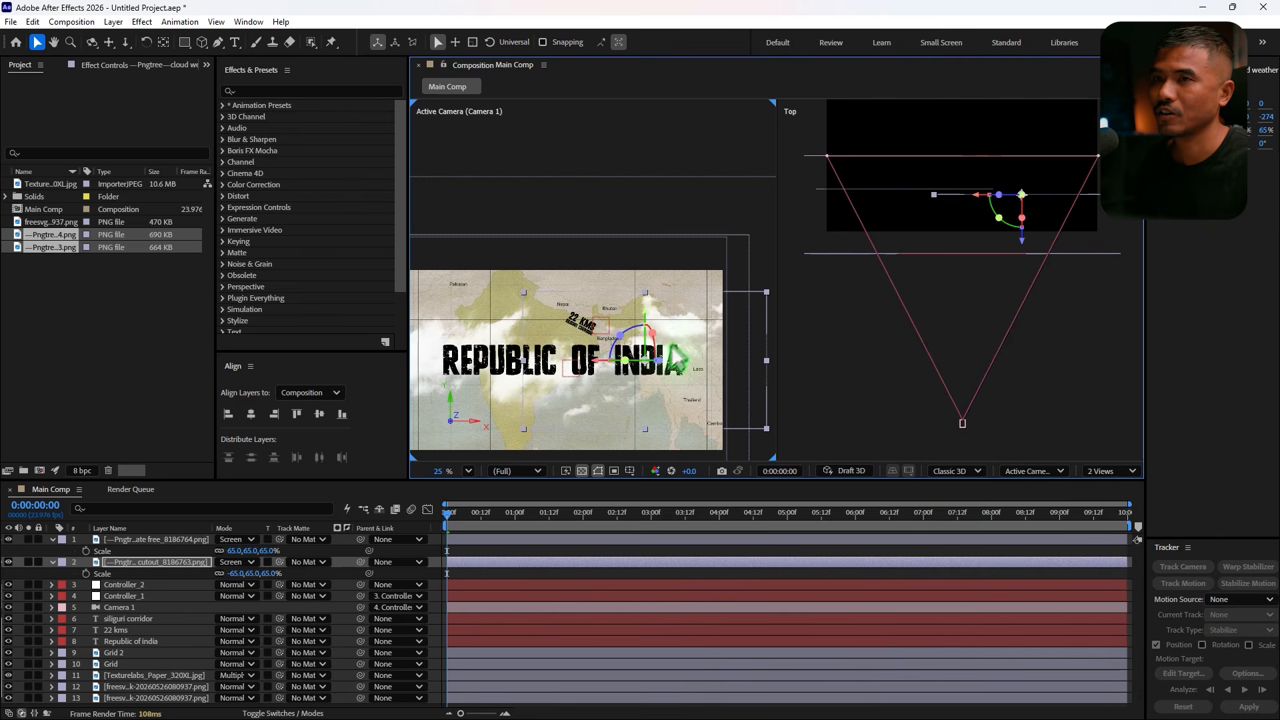
Reposition the flipped cloud at about X 1287.6, Y 604.8 and Z -430.
left_click_drag(600, 360, 579, 357)
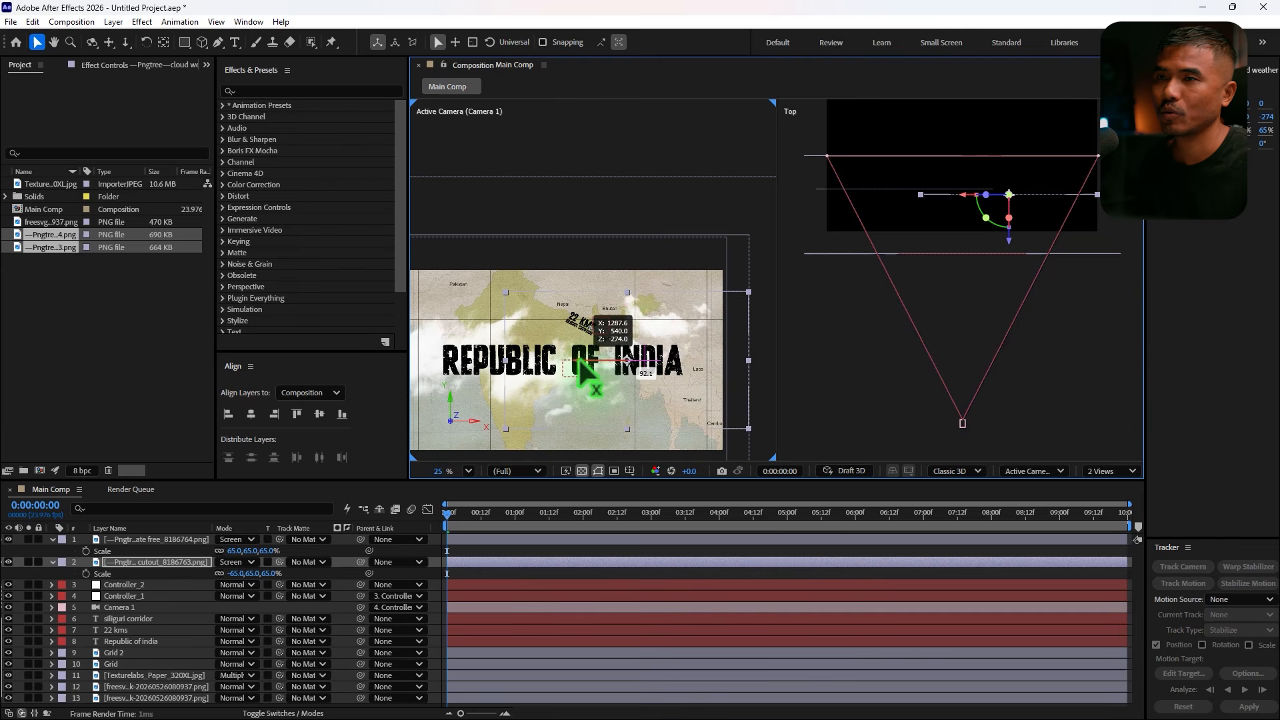
left_click_drag(629, 319, 628, 326)
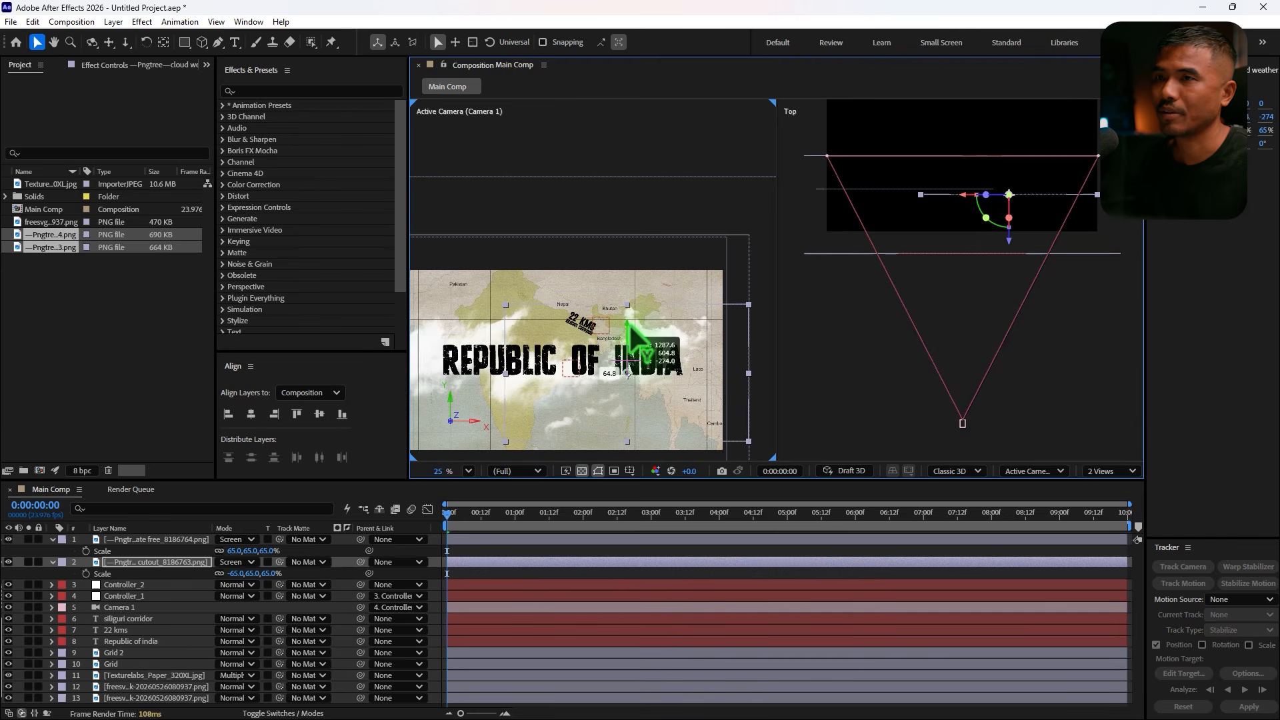
left_click_drag(1007, 239, 1011, 261)
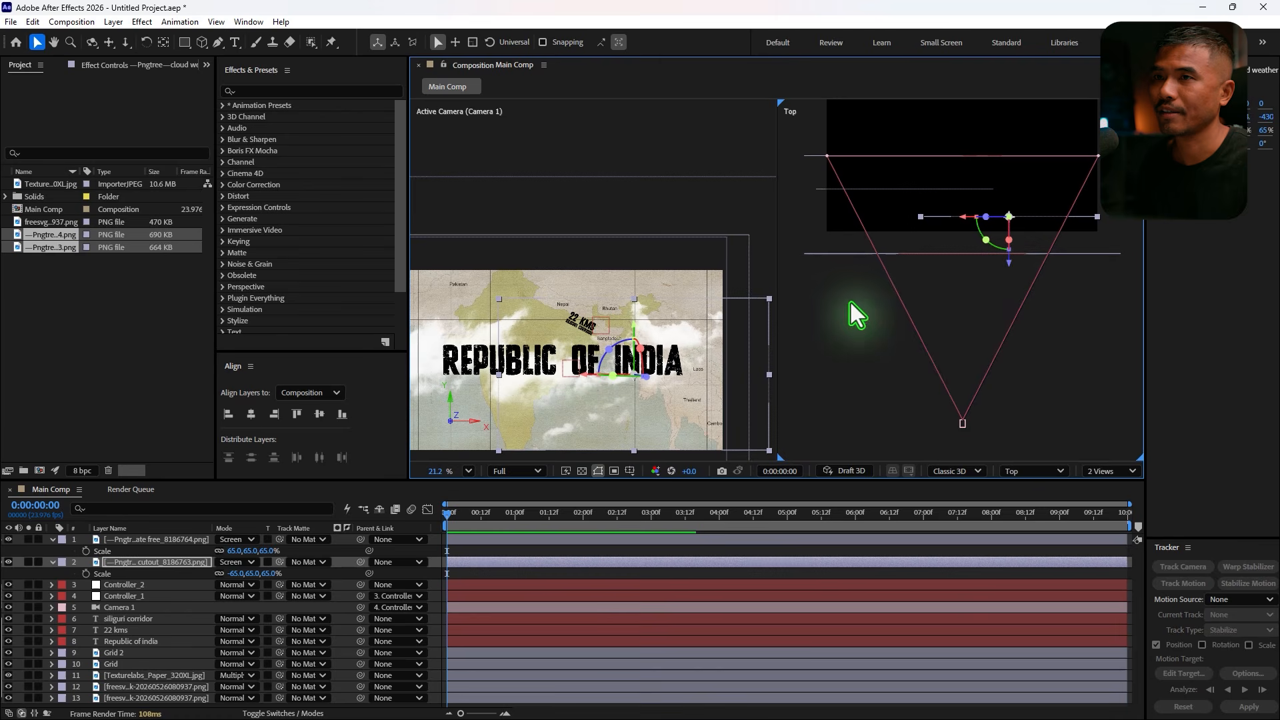
Raise the 8186764 cloud towards the map's northwest and set its scale to 59%.
left_click(142, 540)
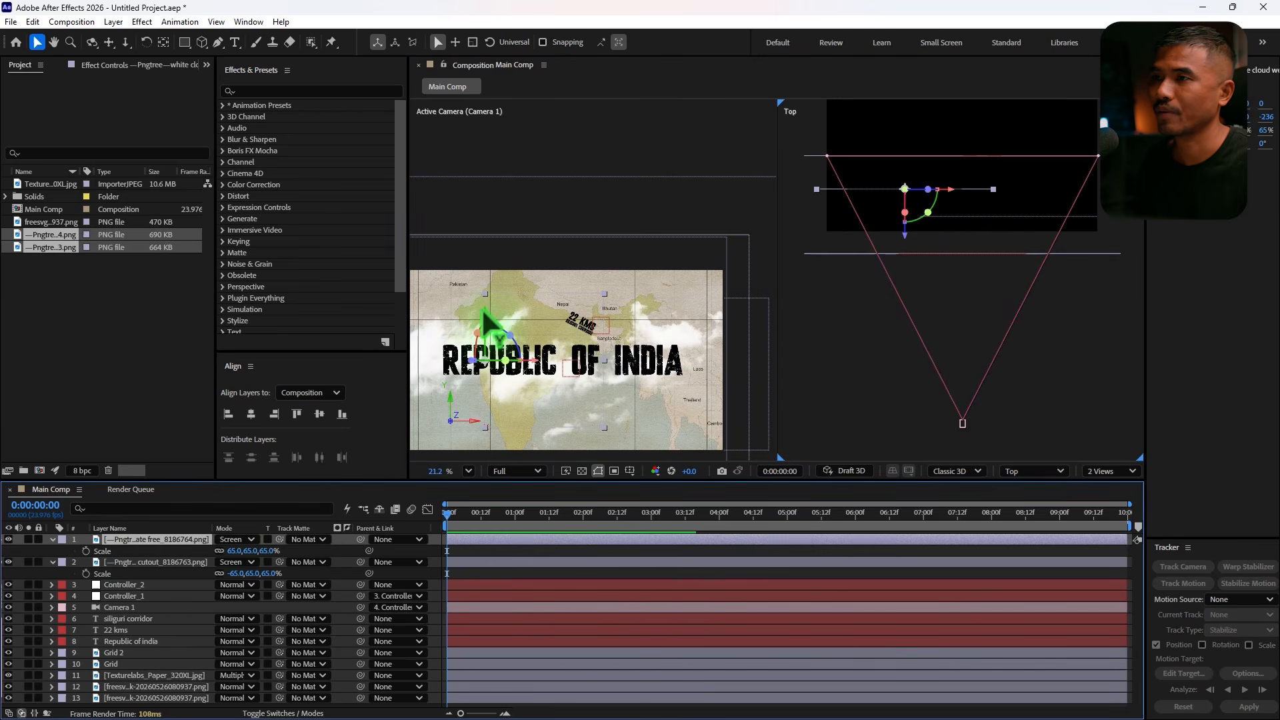
left_click_drag(482, 308, 494, 267)
left_click_drag(578, 325, 621, 282)
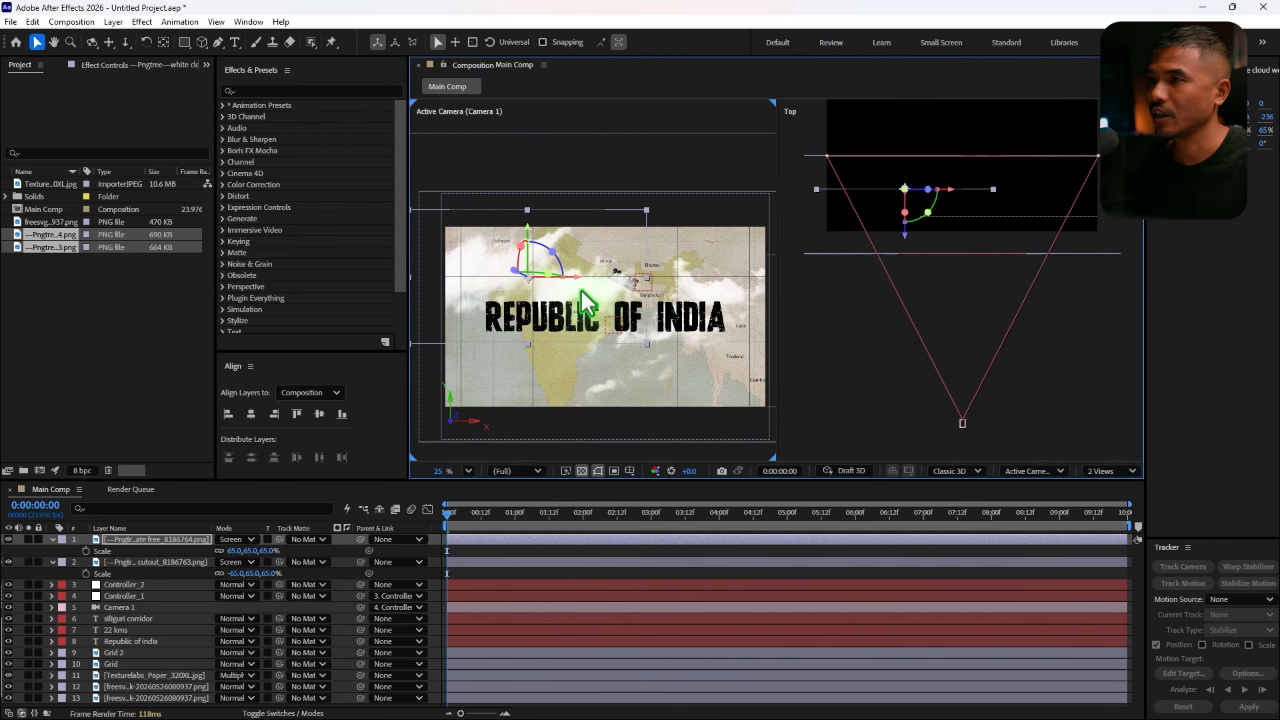
left_click_drag(243, 552, 225, 555)
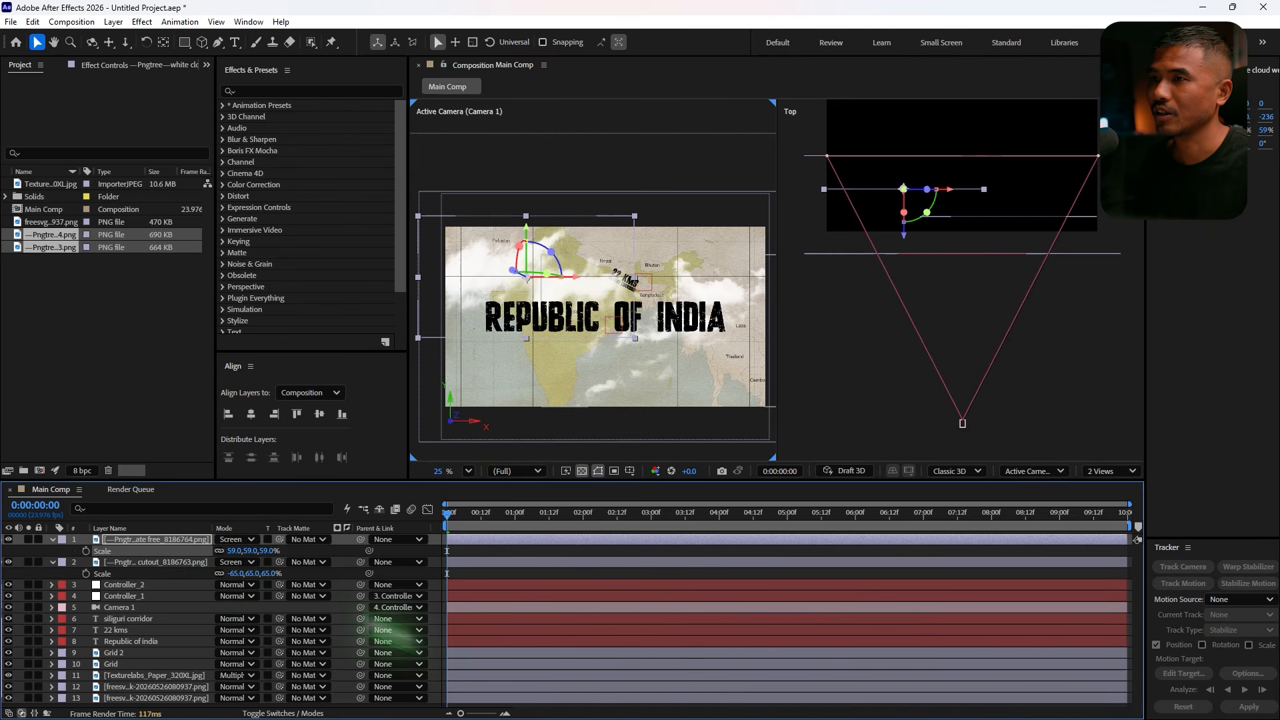
Preview the cloud placement, restore a single fitted camera view, collapse the cloud layers and turn on motion blur for the layers.
left_click_drag(457, 521, 775, 531)
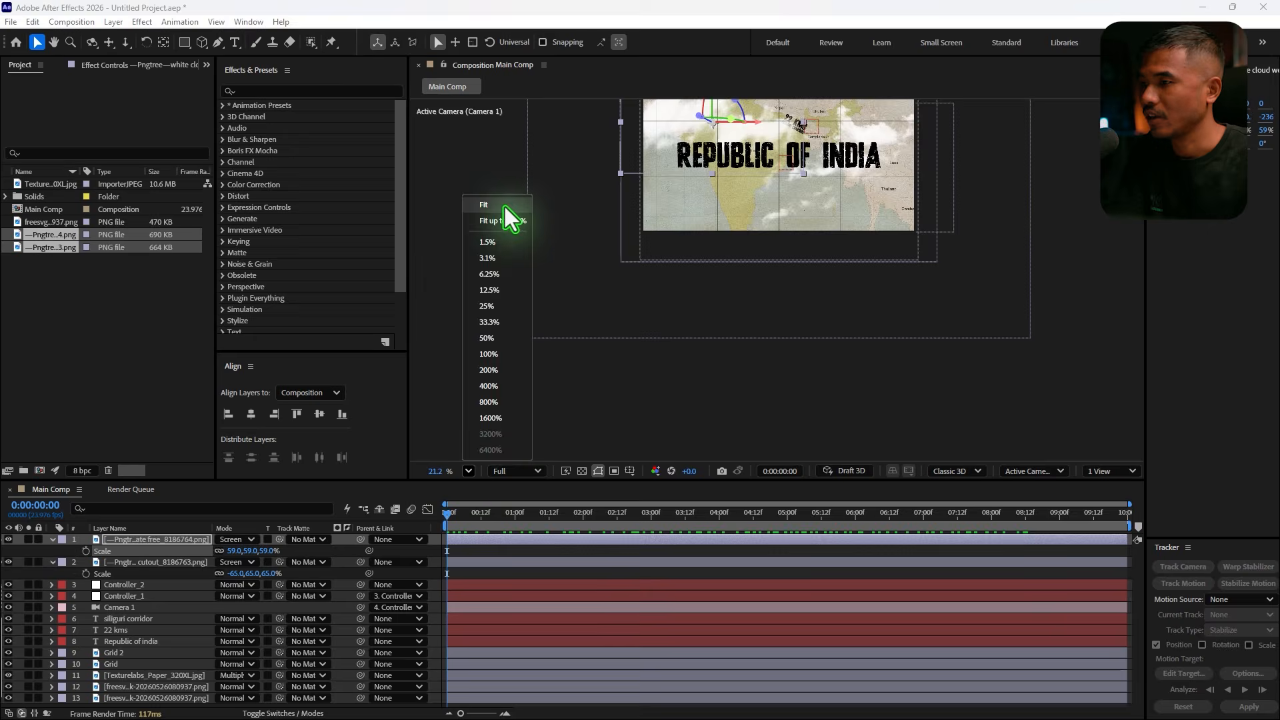
left_click(506, 207)
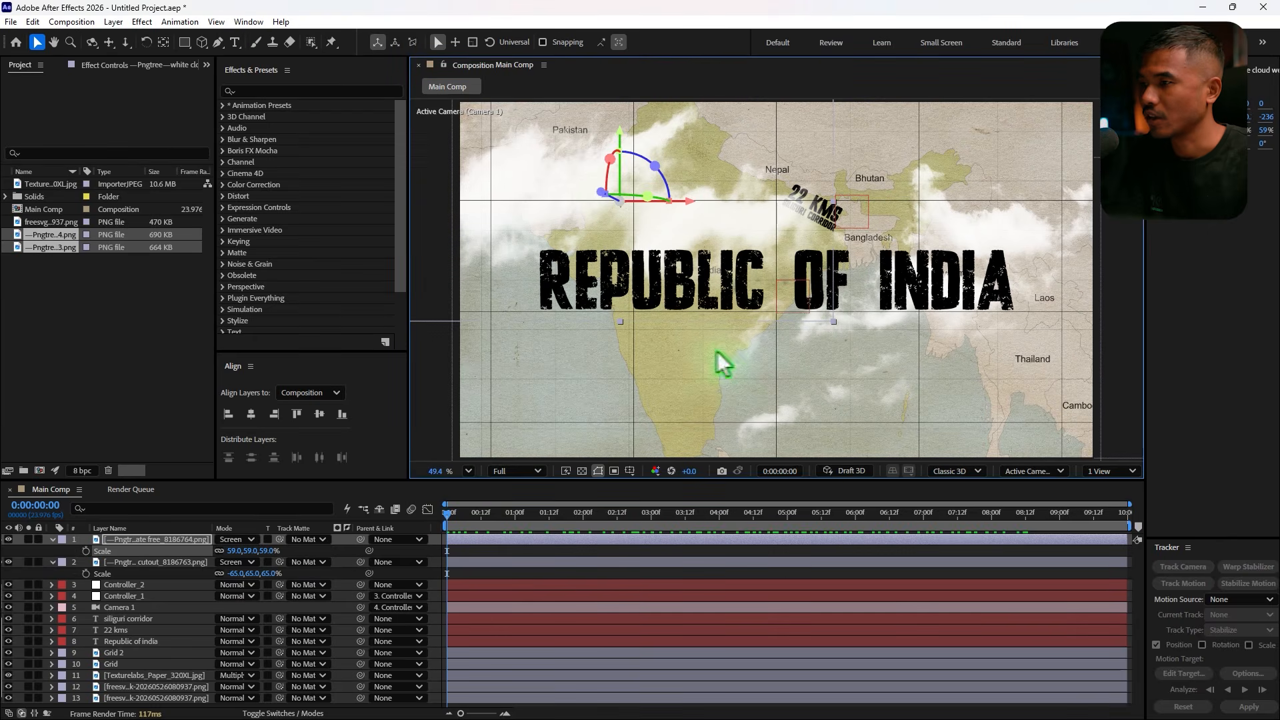
left_click(53, 542)
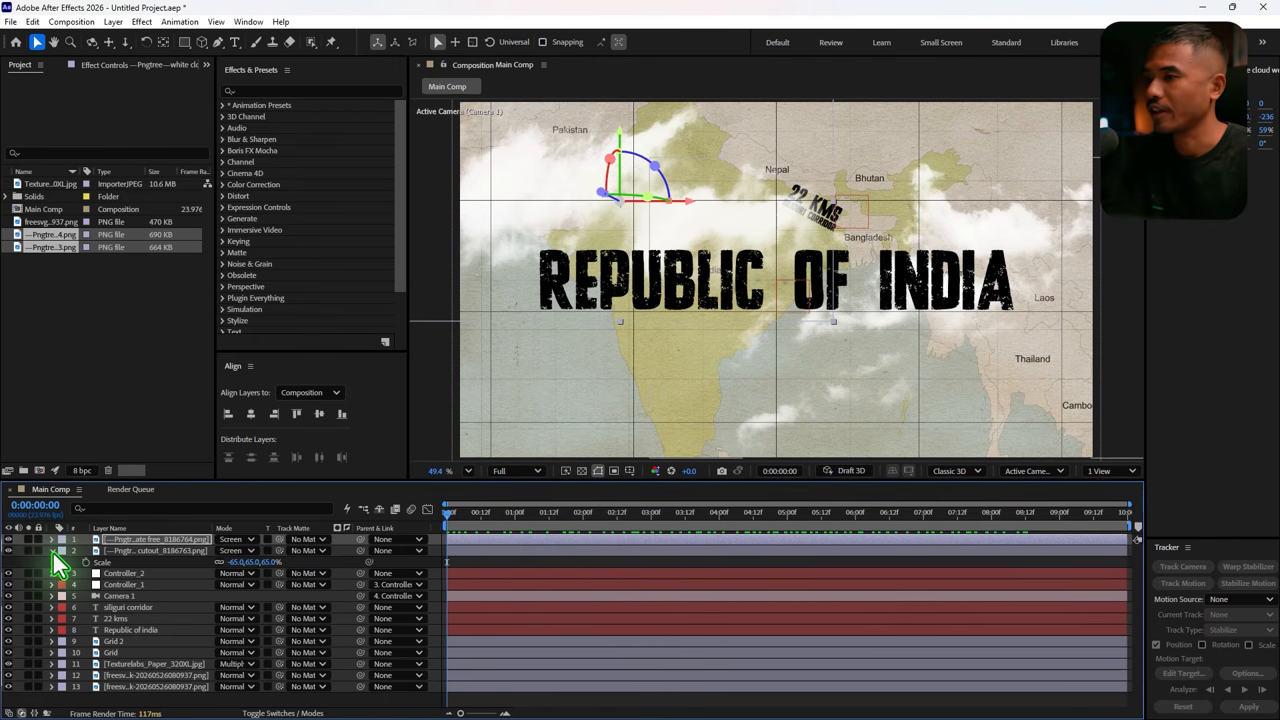
left_click(52, 551)
left_click(286, 714)
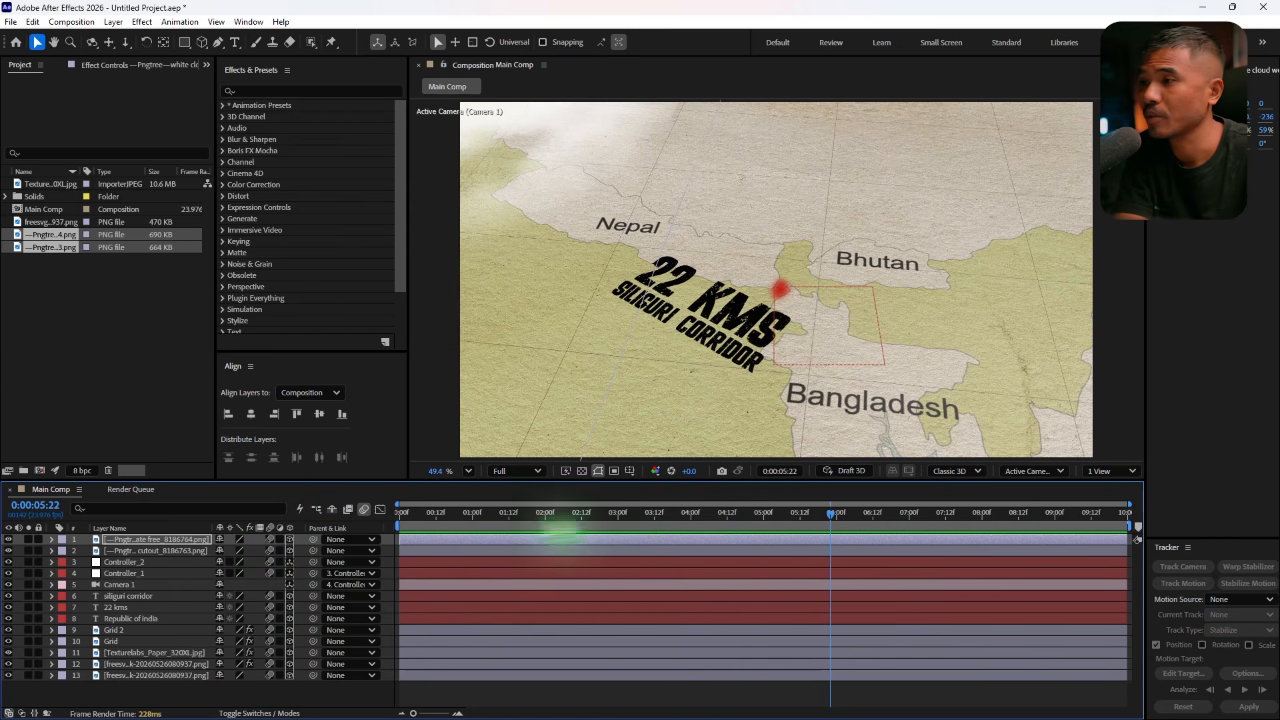
Turn on Depth of Field in Camera 1's Camera Options.
left_click(125, 584)
left_click(52, 585)
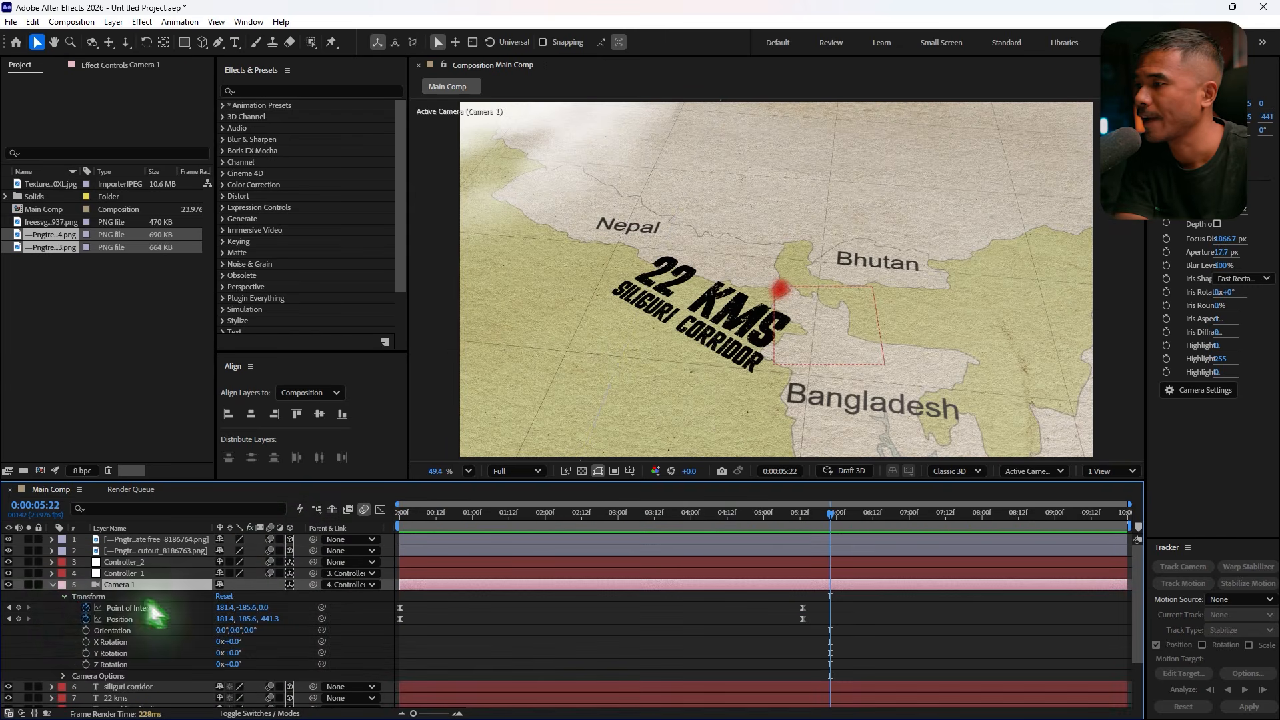
left_click(63, 596)
left_click(64, 608)
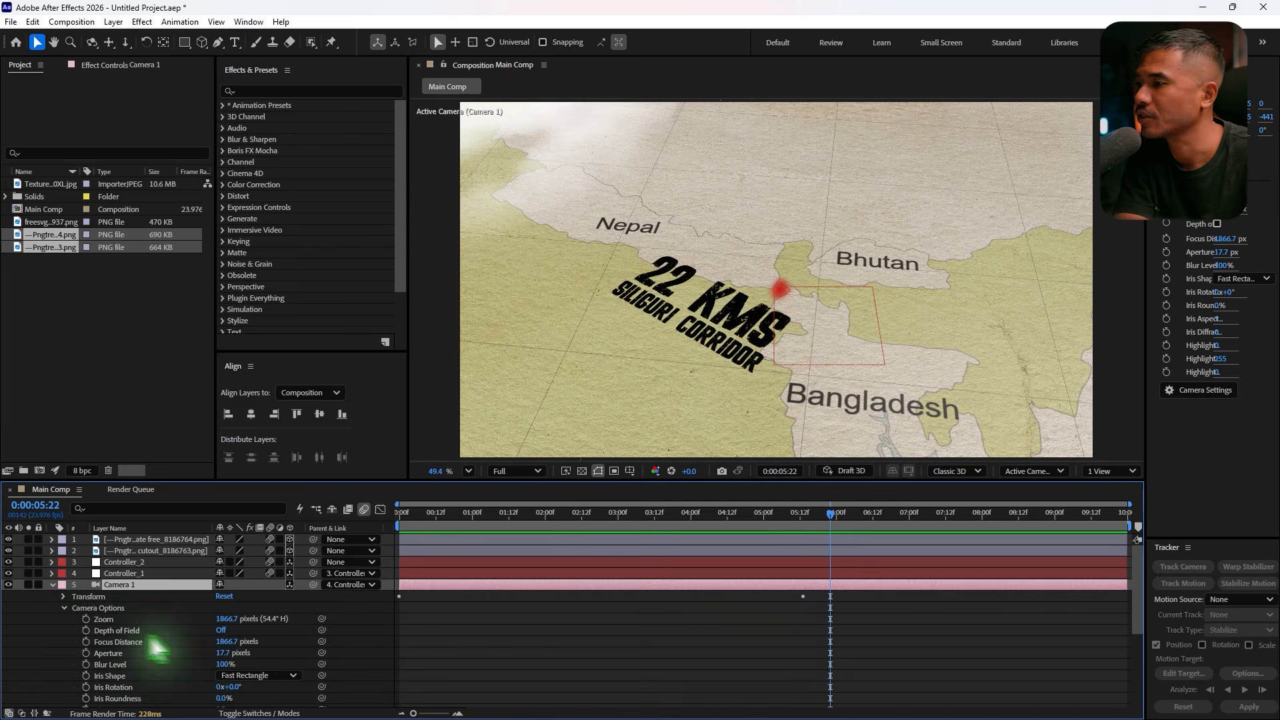
left_click(220, 631)
scroll(765, 355, "up", 3)
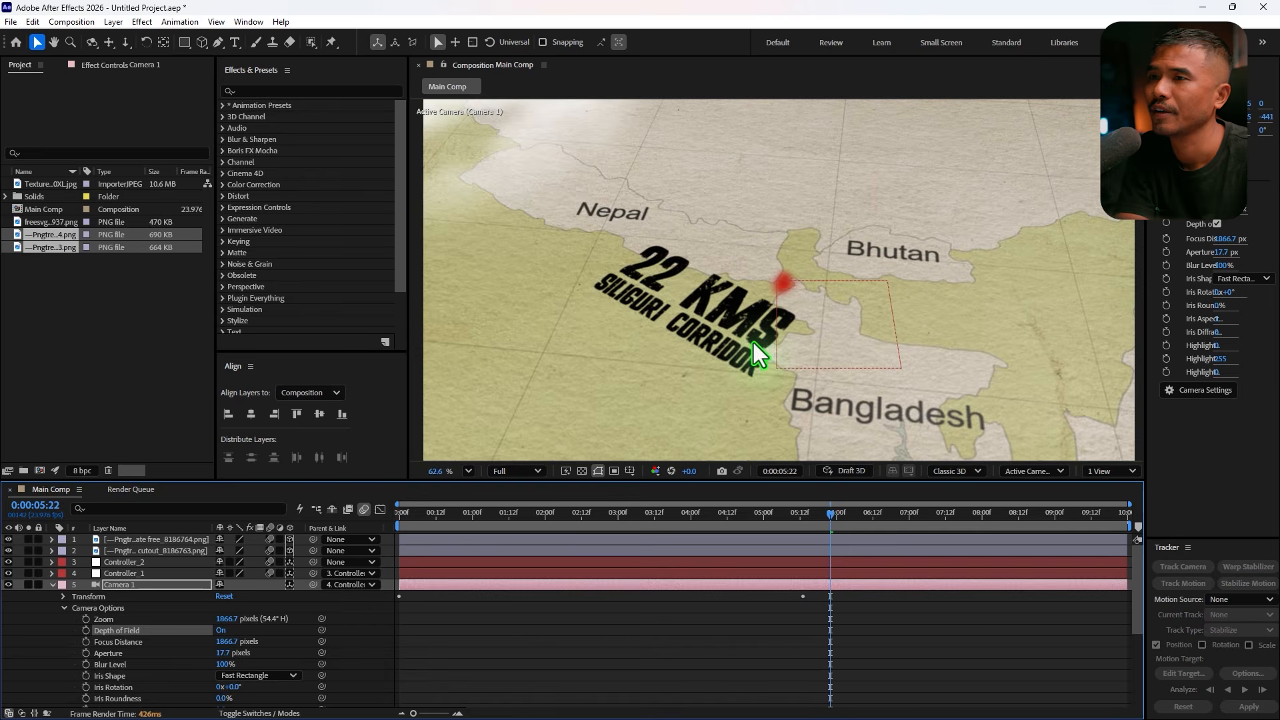
At 0:00:05:17, set Camera 1's Aperture to 100 pixels.
mouse_move(803, 522)
left_mouse_down()
mouse_move(1000, 523)
mouse_move(814, 532)
left_mouse_up()
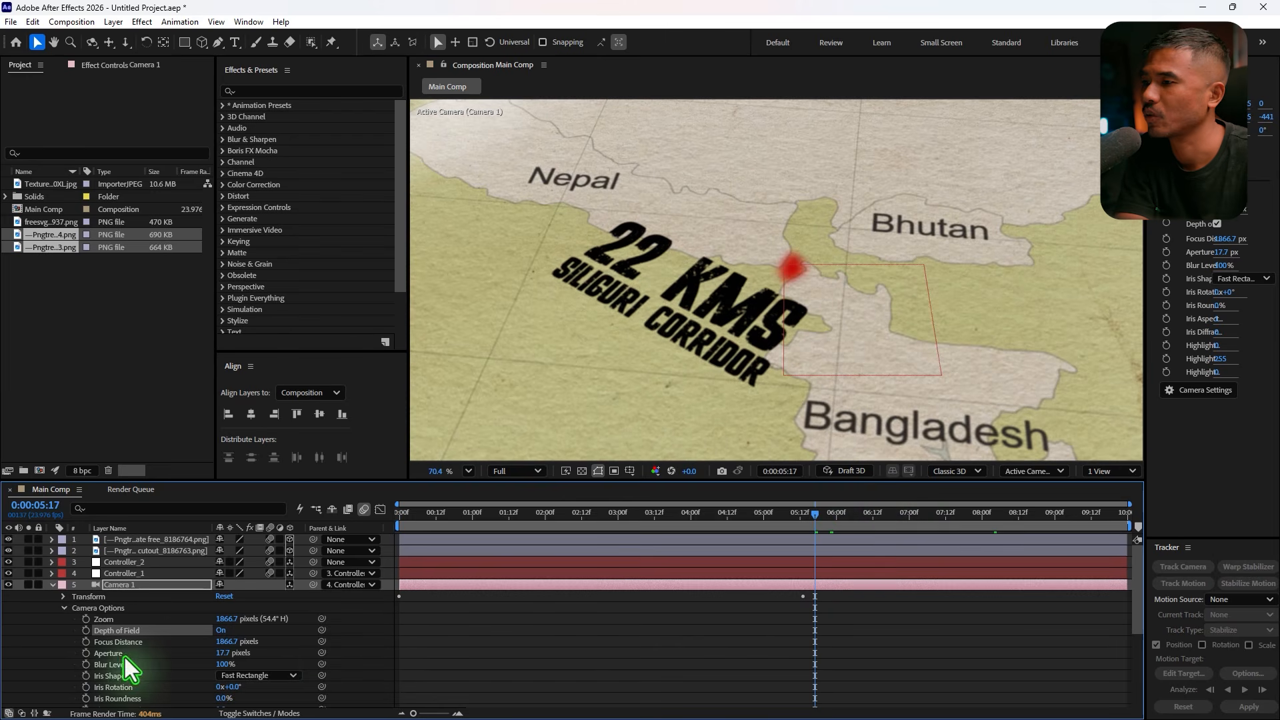
left_click(114, 654)
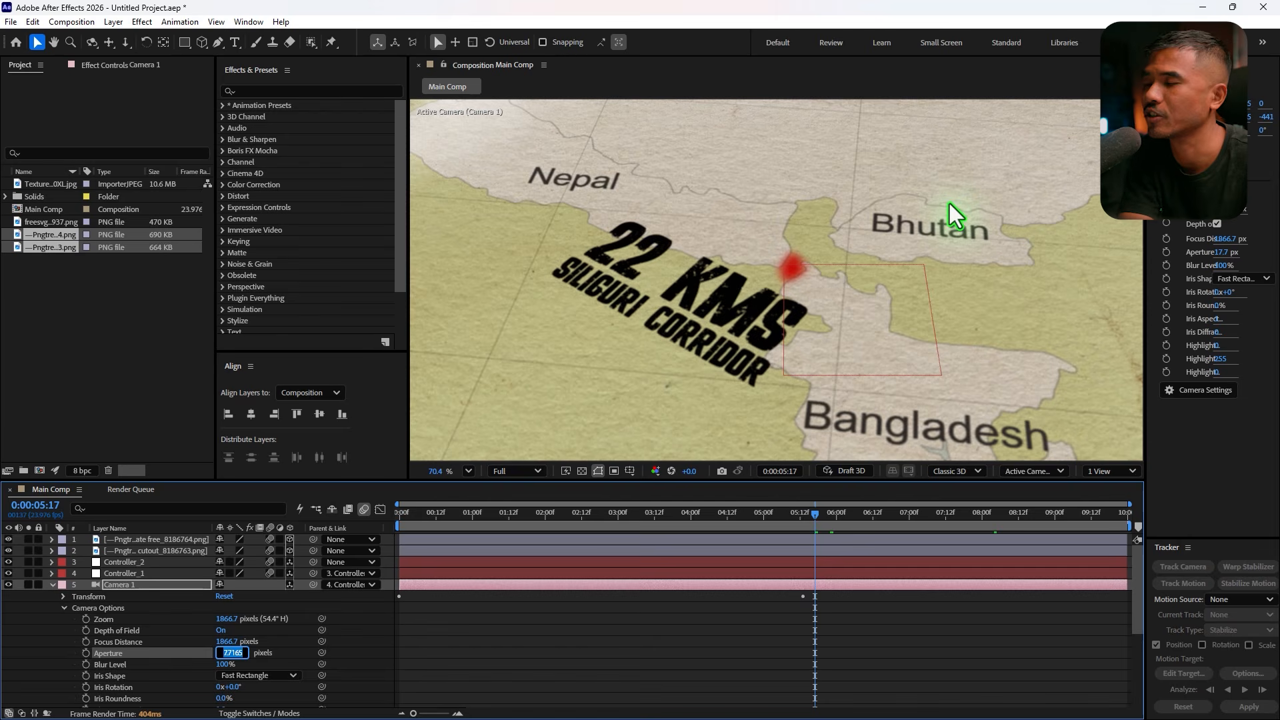
type("10")
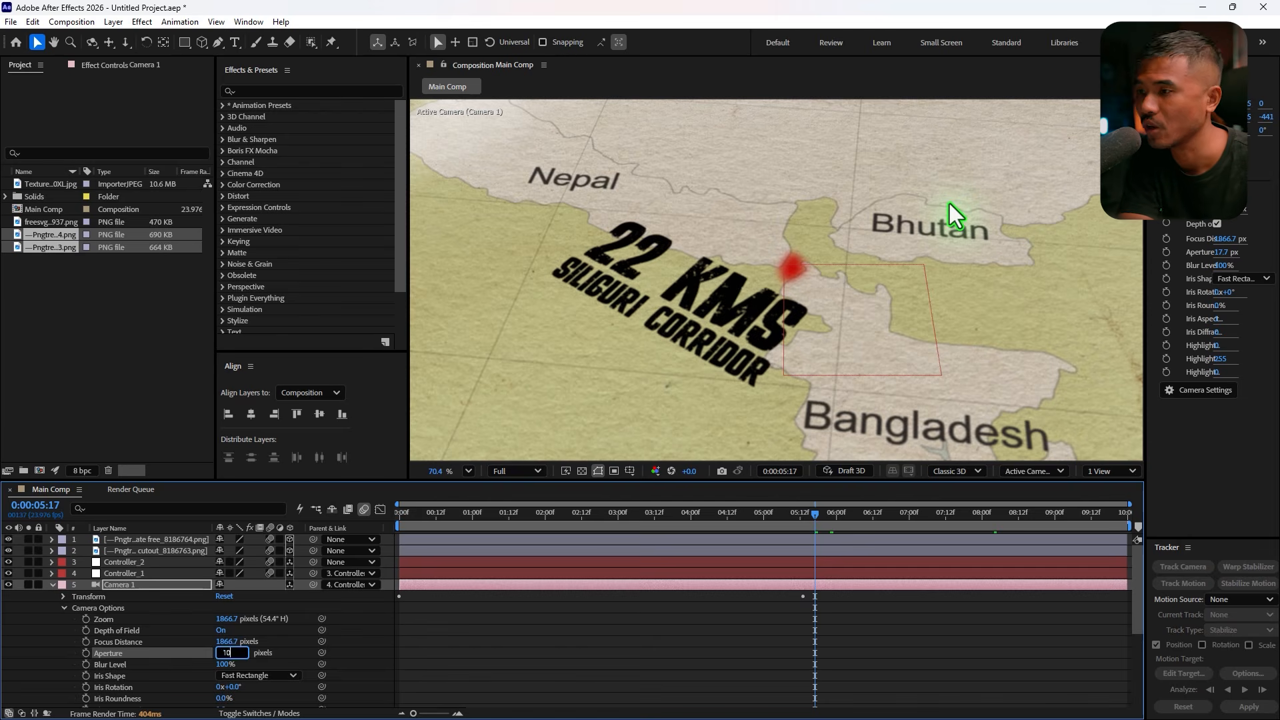
type("0")
key("Return")
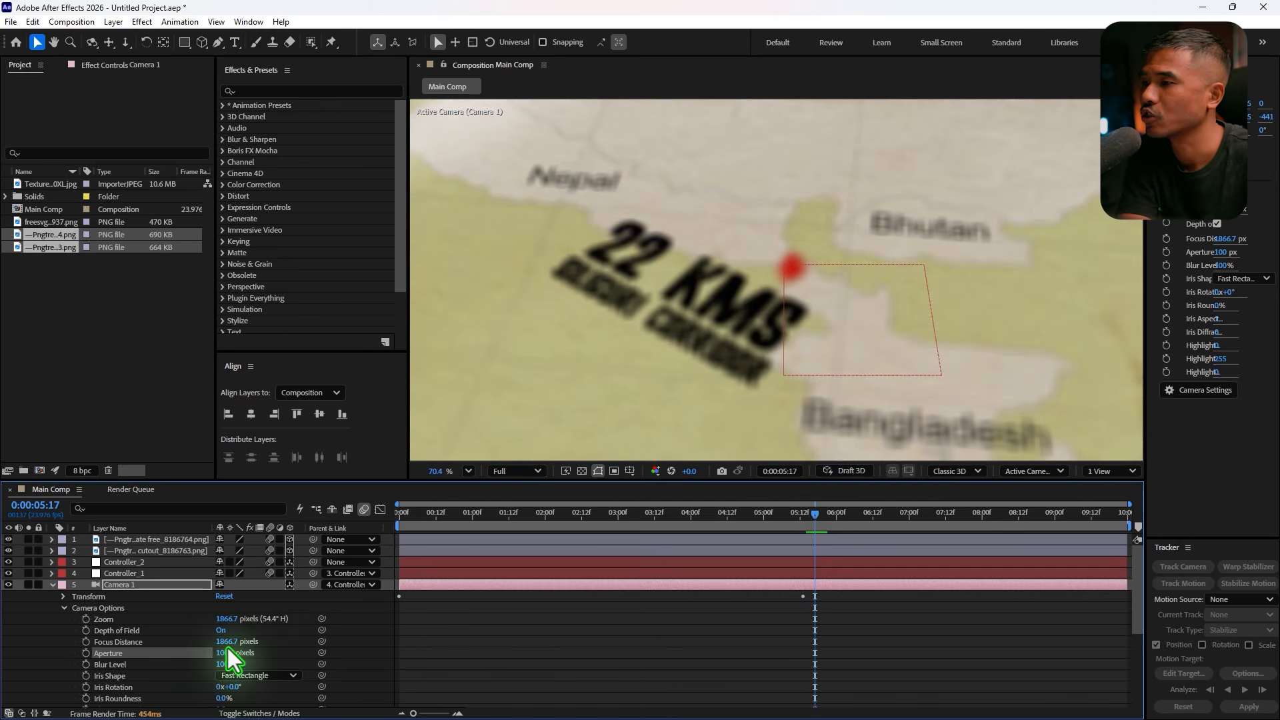
Reduce Camera 1's Focus Distance to about 668.7 pixels so the Siliguri Corridor title comes into focus.
mouse_move(226, 642)
left_mouse_down()
mouse_move(188, 644)
mouse_move(103, 600)
mouse_move(300, 587)
mouse_move(218, 657)
mouse_move(114, 652)
mouse_move(234, 663)
mouse_move(225, 656)
left_mouse_up()
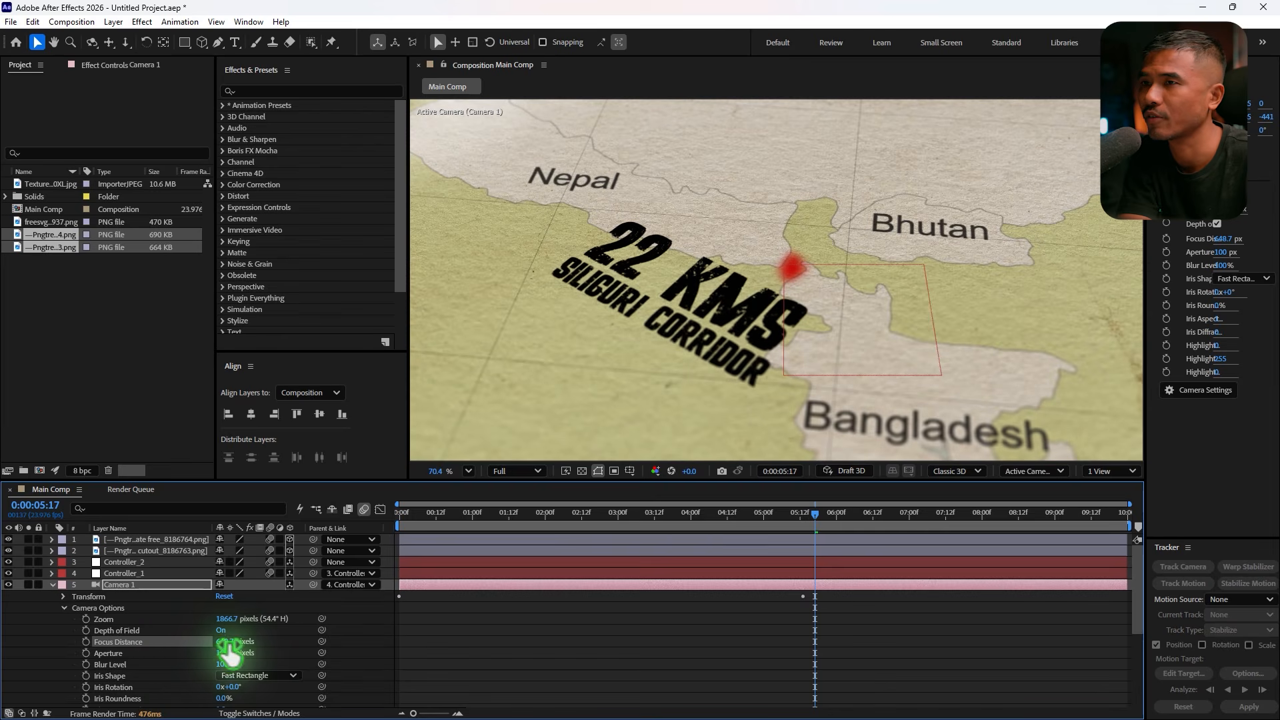
left_click_drag(230, 654, 274, 663)
scroll(769, 322, "down", 2)
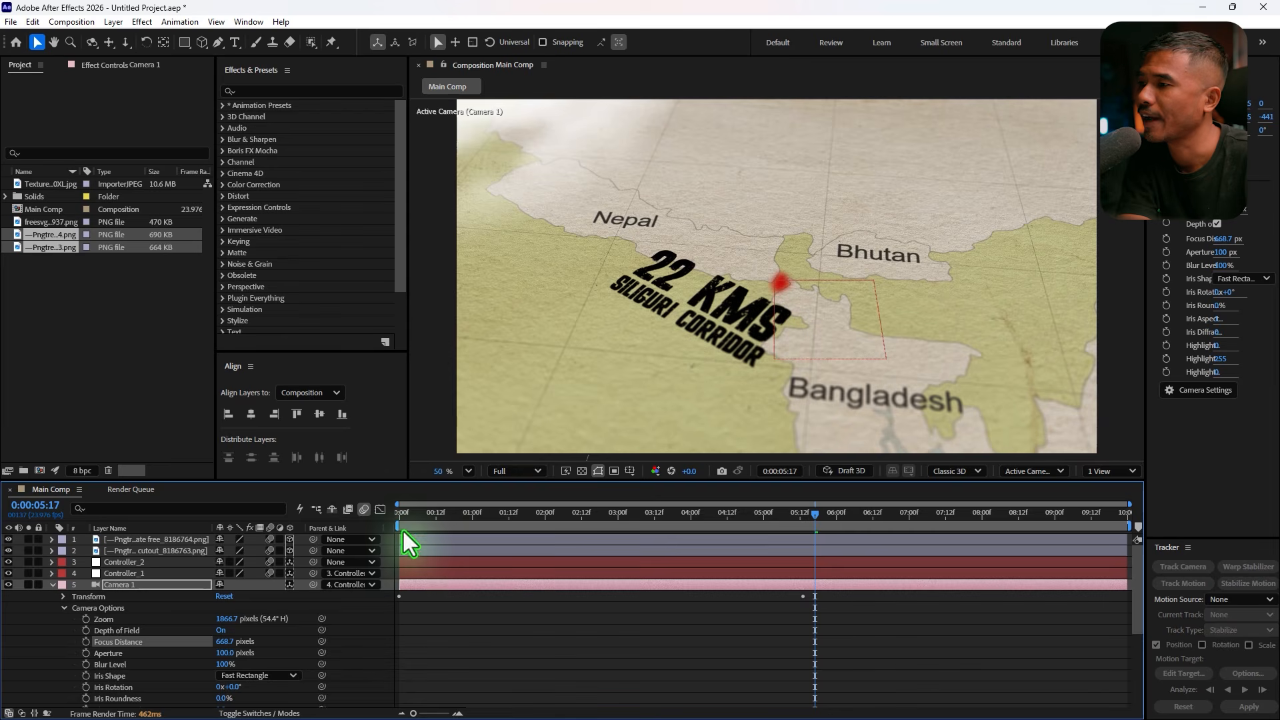
Keyframe Camera 1's Focus Distance at 0:00:05:17 and set it to about 1355.7 pixels at 0:00:00:00.
left_click(86, 642)
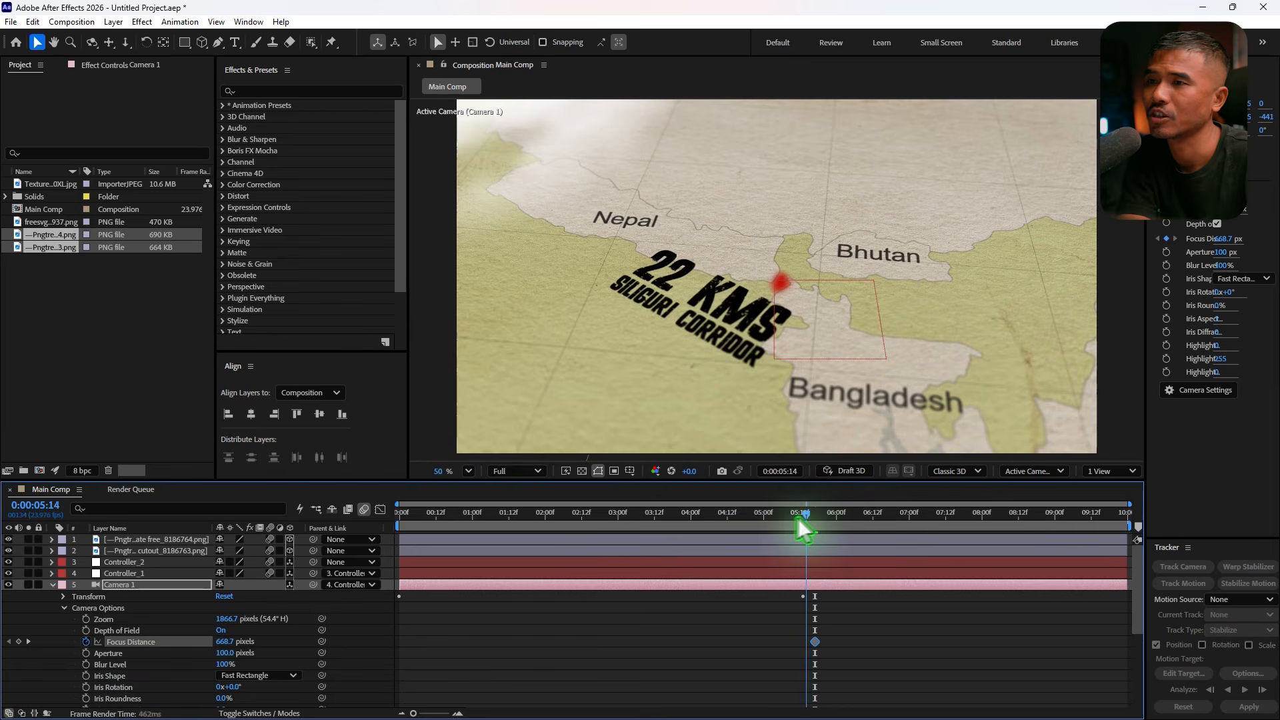
left_click_drag(804, 530, 385, 586)
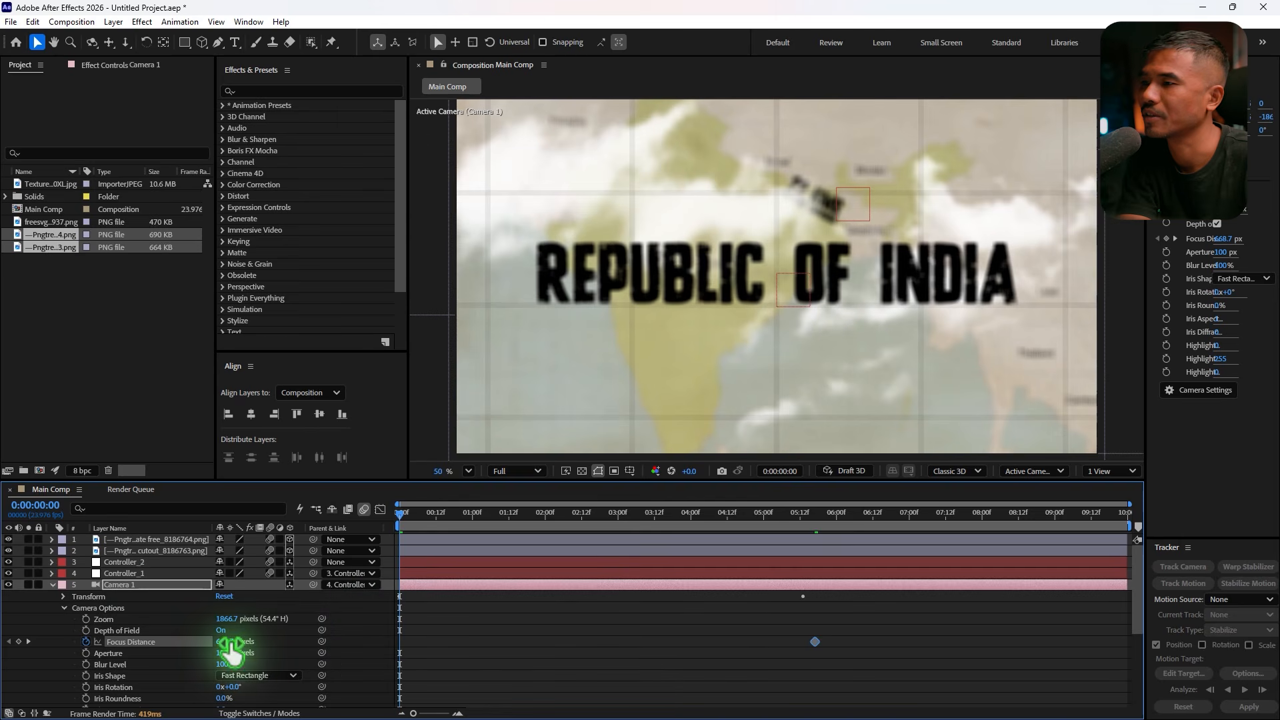
left_click_drag(230, 649, 718, 647)
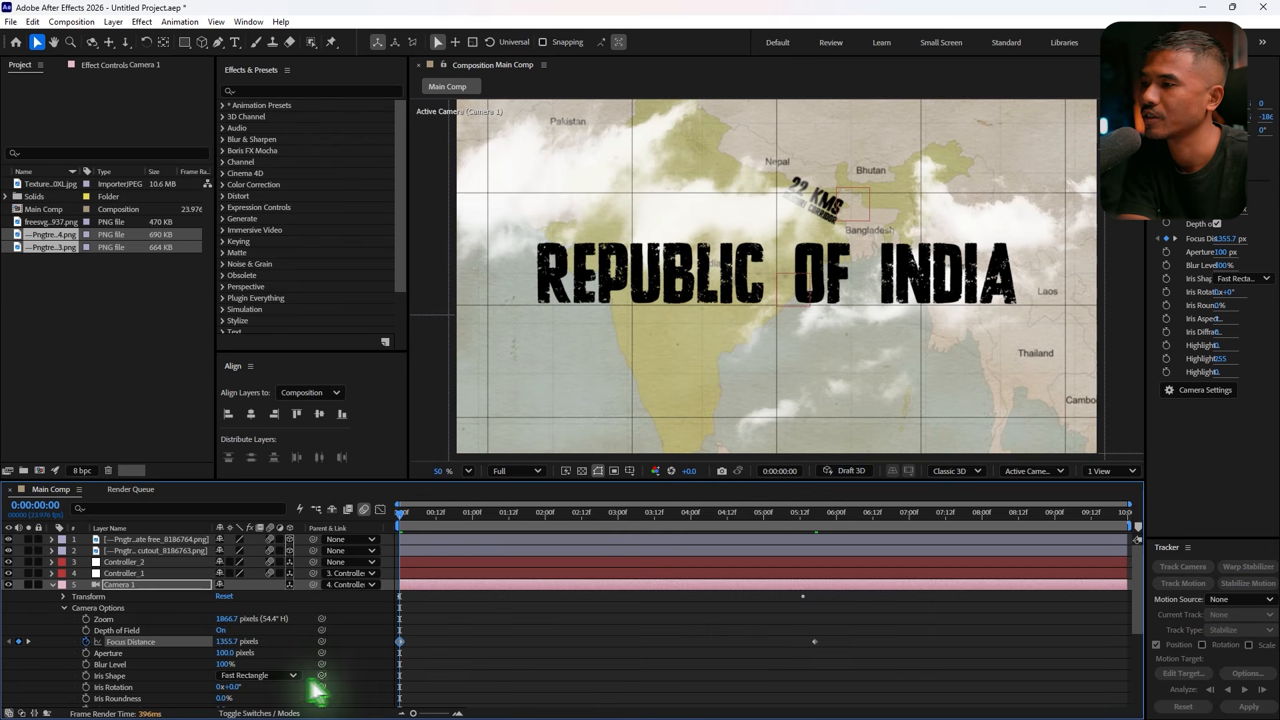